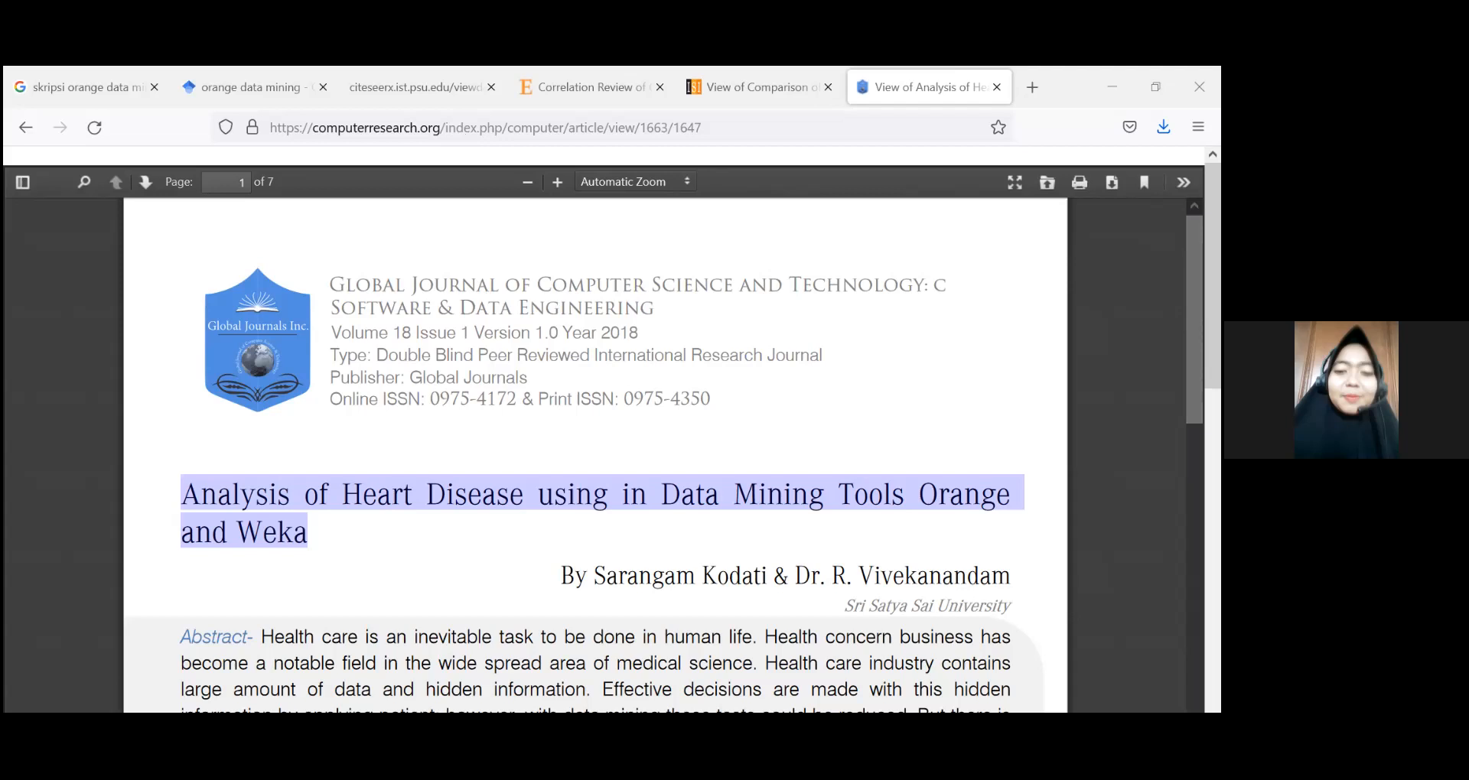
# Step: Review the open papers on heart disease analysis and T-cash/Go-pay sentiment analysis with Orange, including the widget design figure, and open the Correlation Review paper
pyautogui.scroll(-1, 595, 455)
pyautogui.scroll(-2, 595, 455)
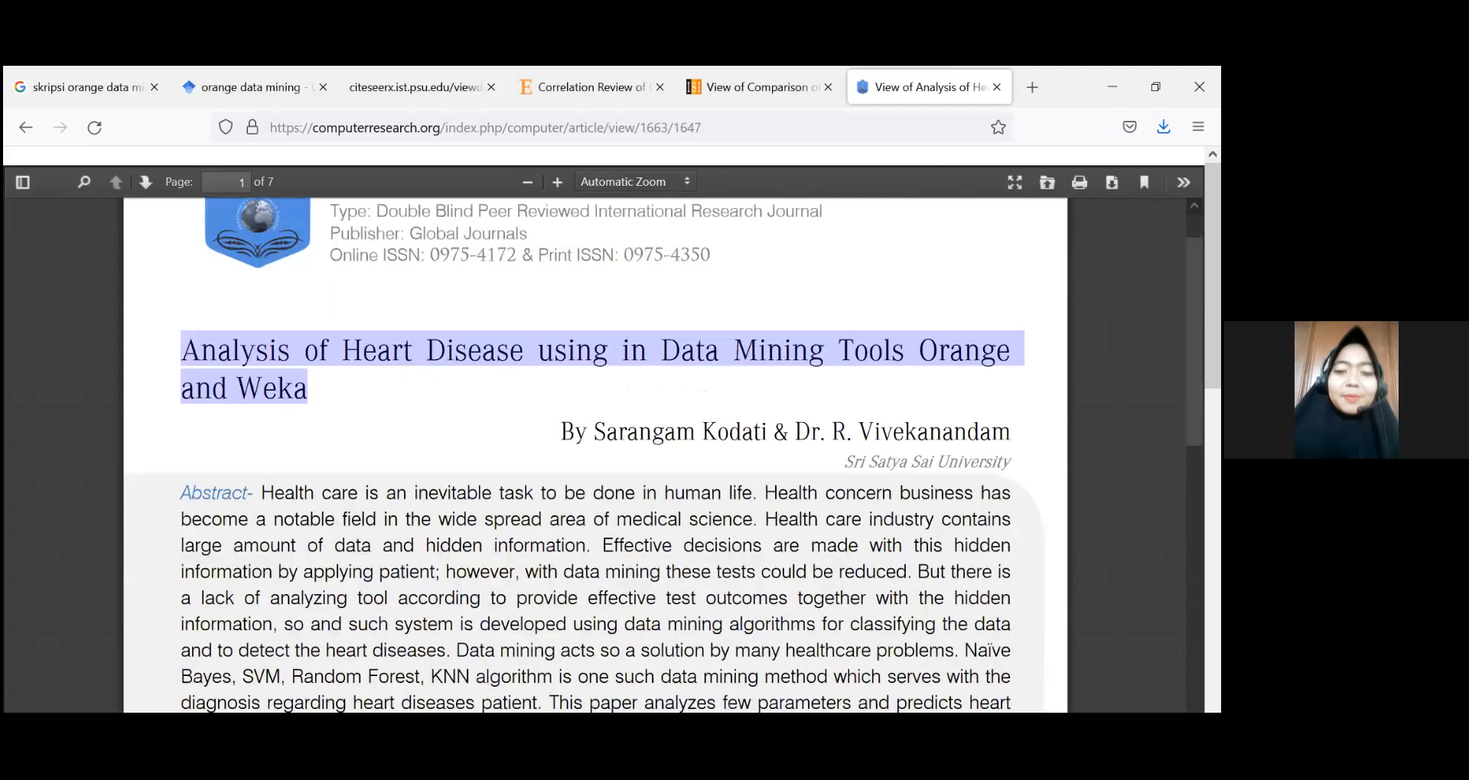
pyautogui.scroll(-5, 596, 455)
pyautogui.scroll(5, 595, 455)
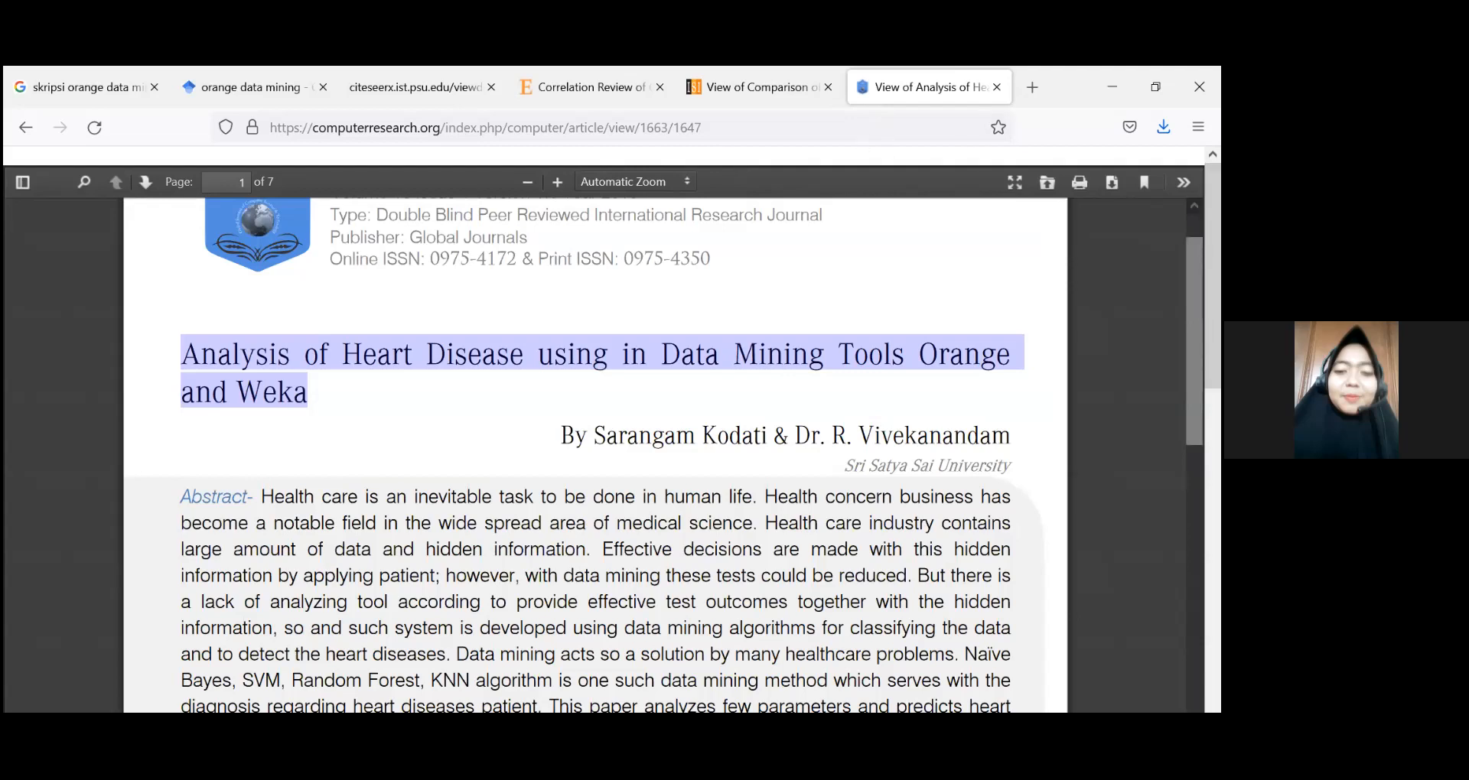
pyautogui.click(801, 103)
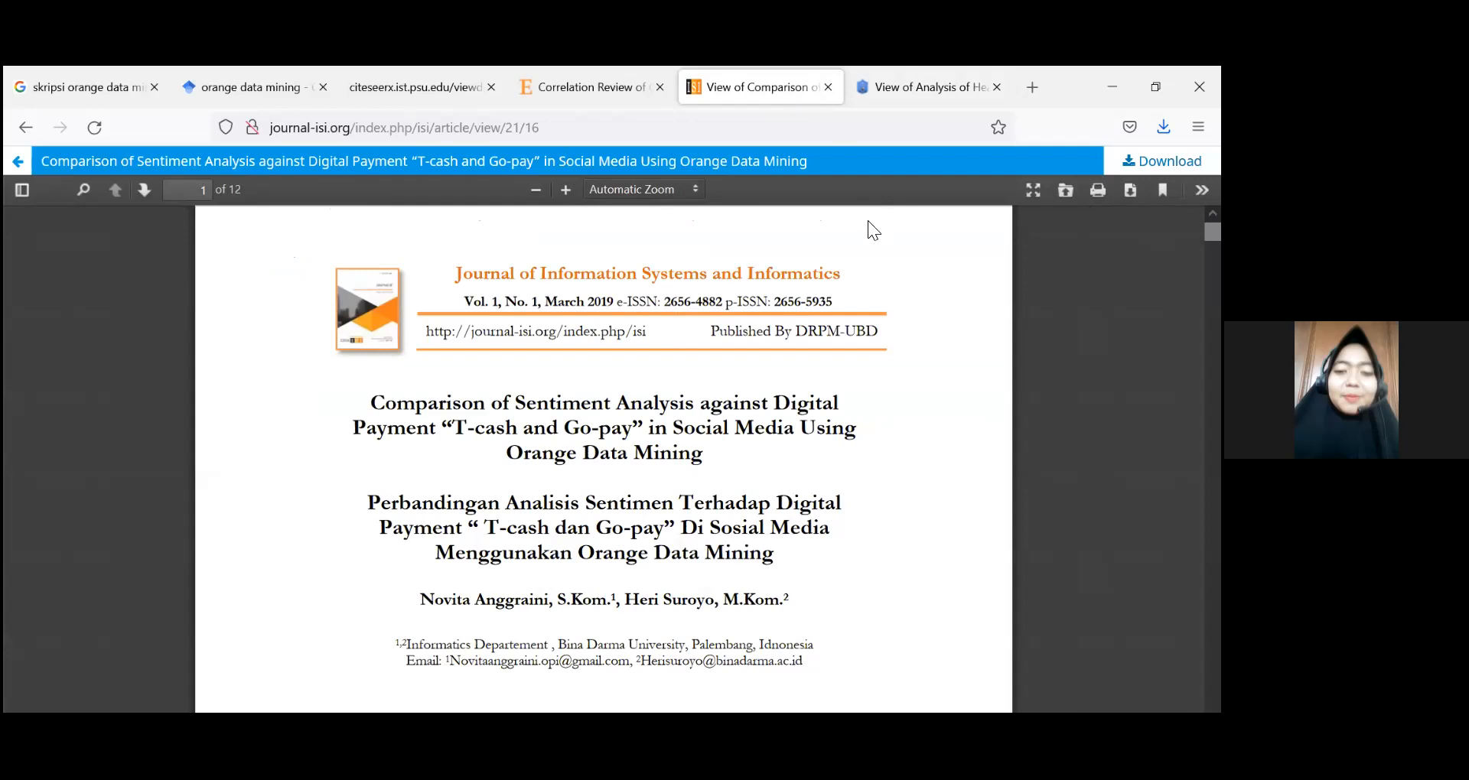
pyautogui.click(955, 97)
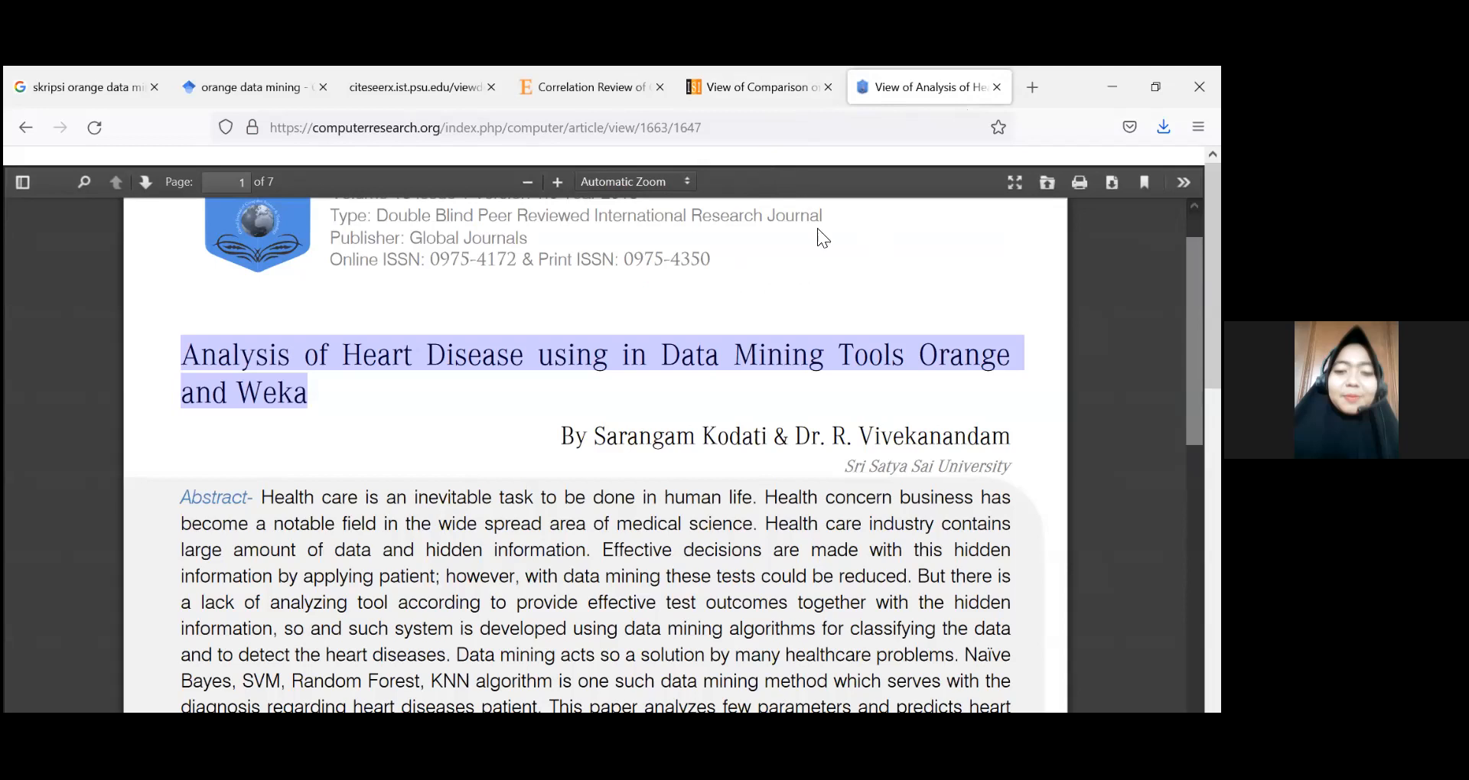
pyautogui.click(757, 90)
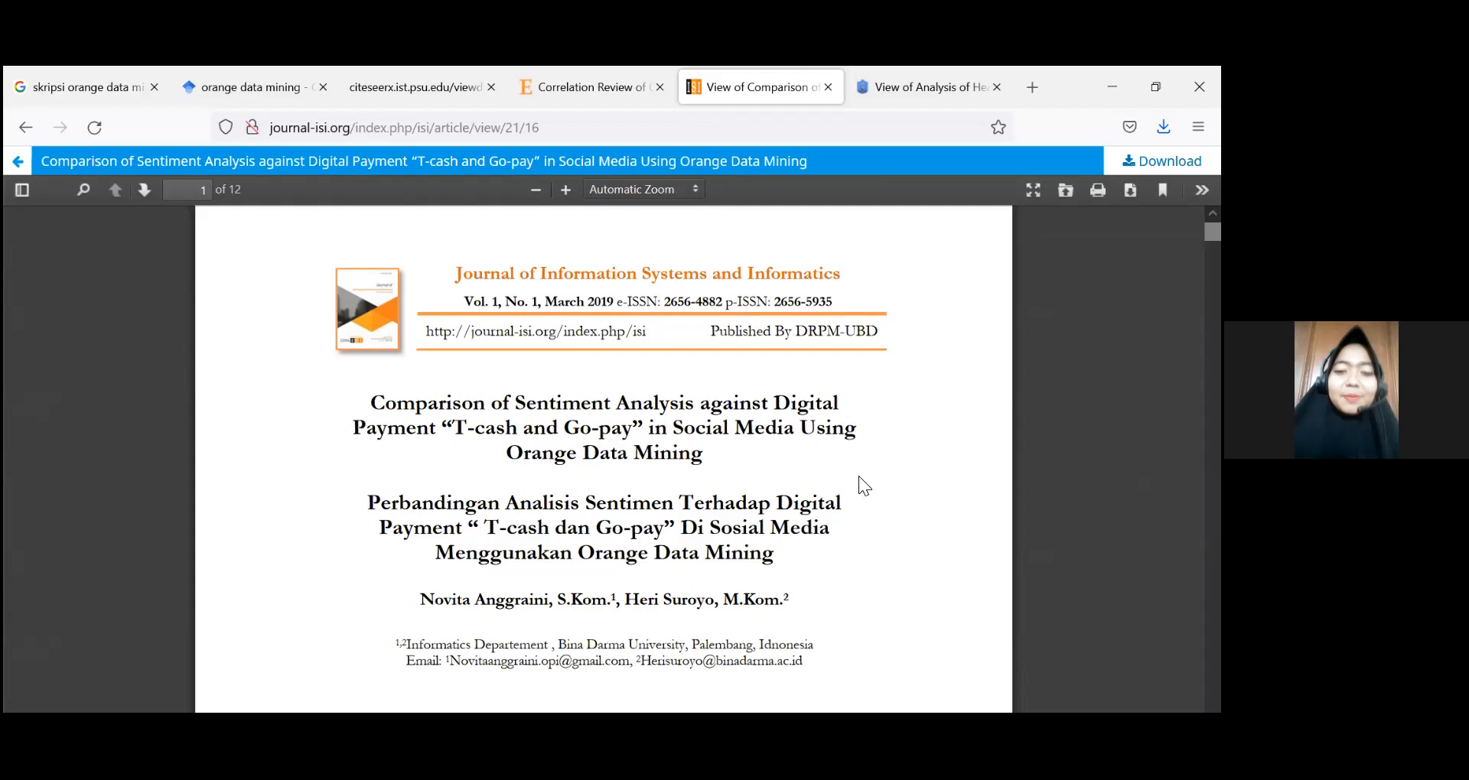
pyautogui.scroll(-10, 753, 462)
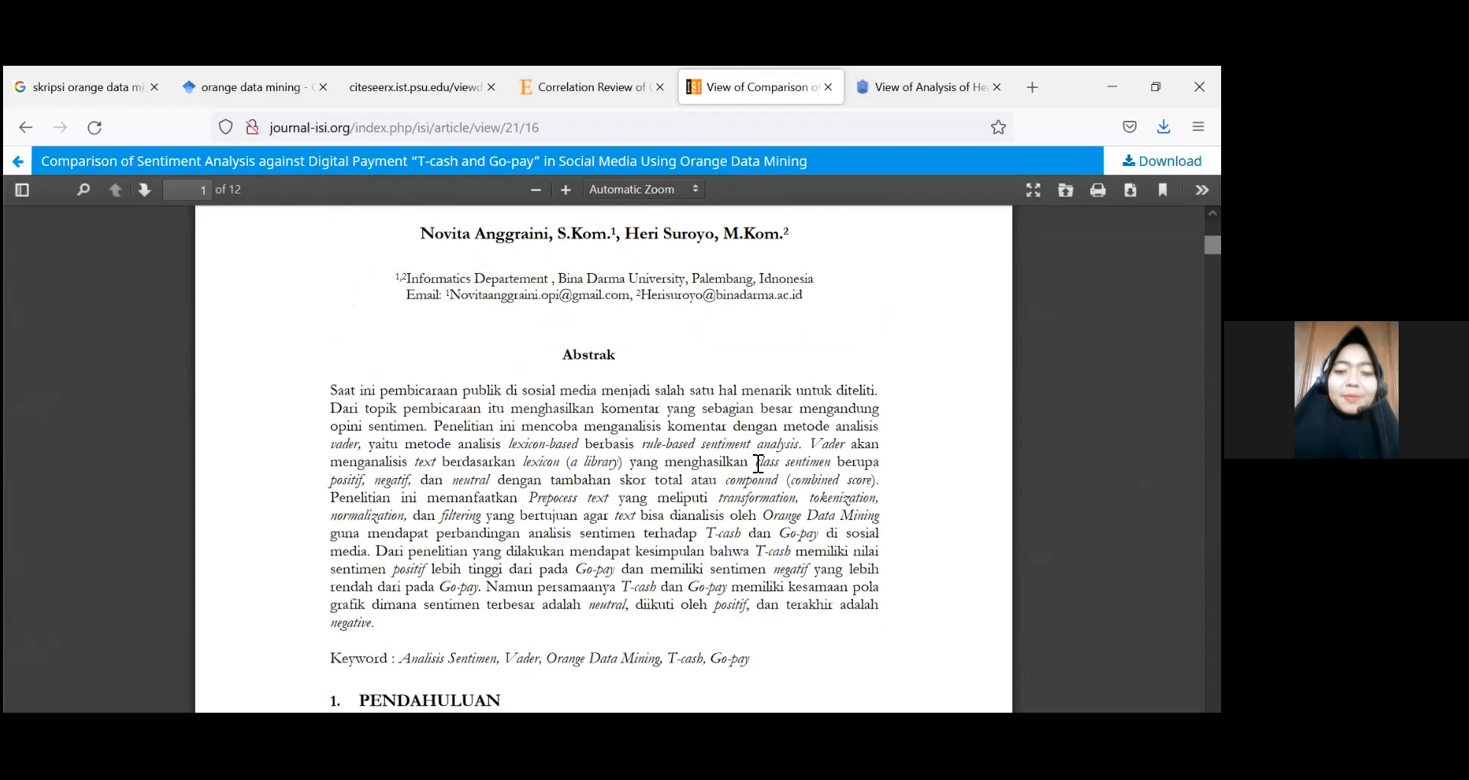
pyautogui.scroll(-20, 758, 464)
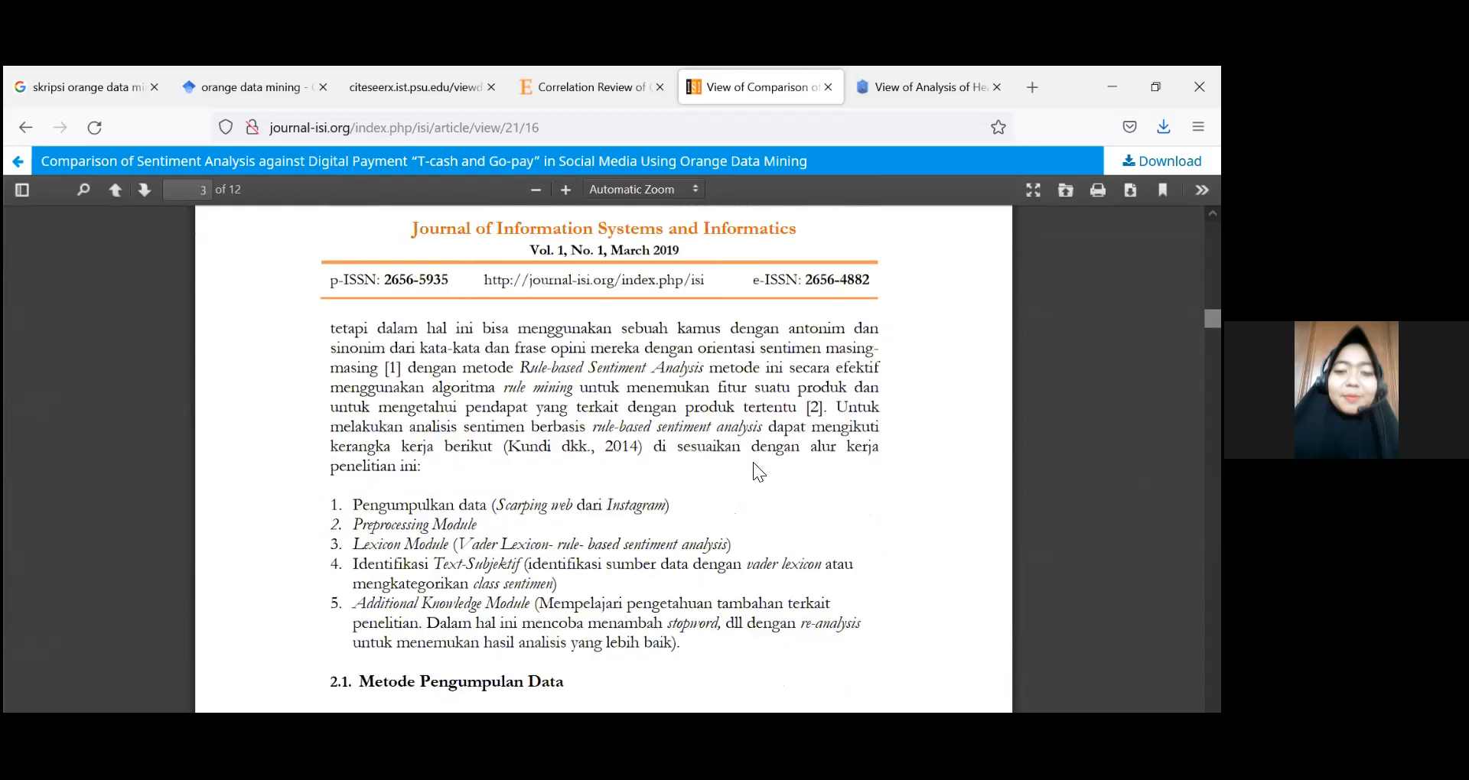
pyautogui.scroll(-20, 758, 472)
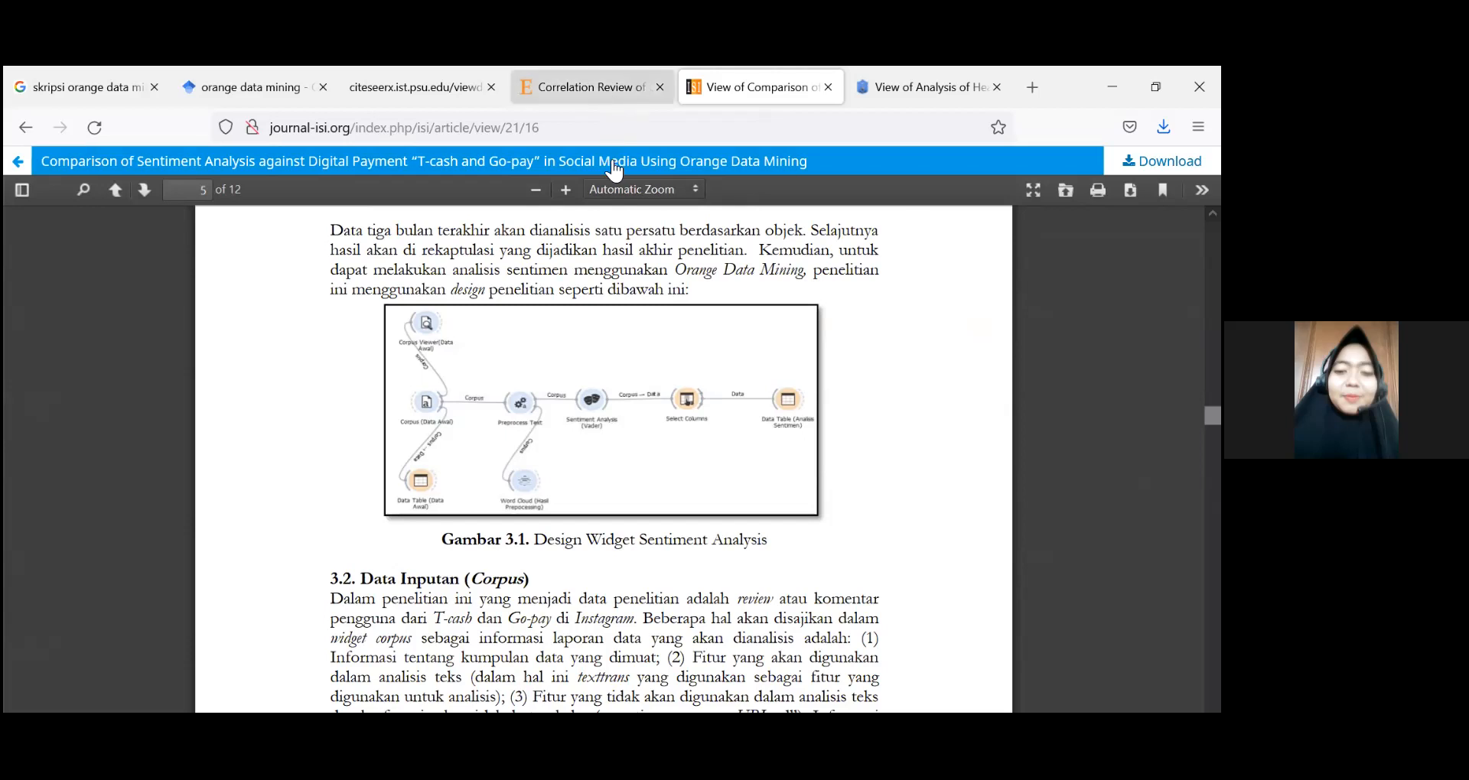
pyautogui.click(612, 91)
pyautogui.scroll(6, 612, 452)
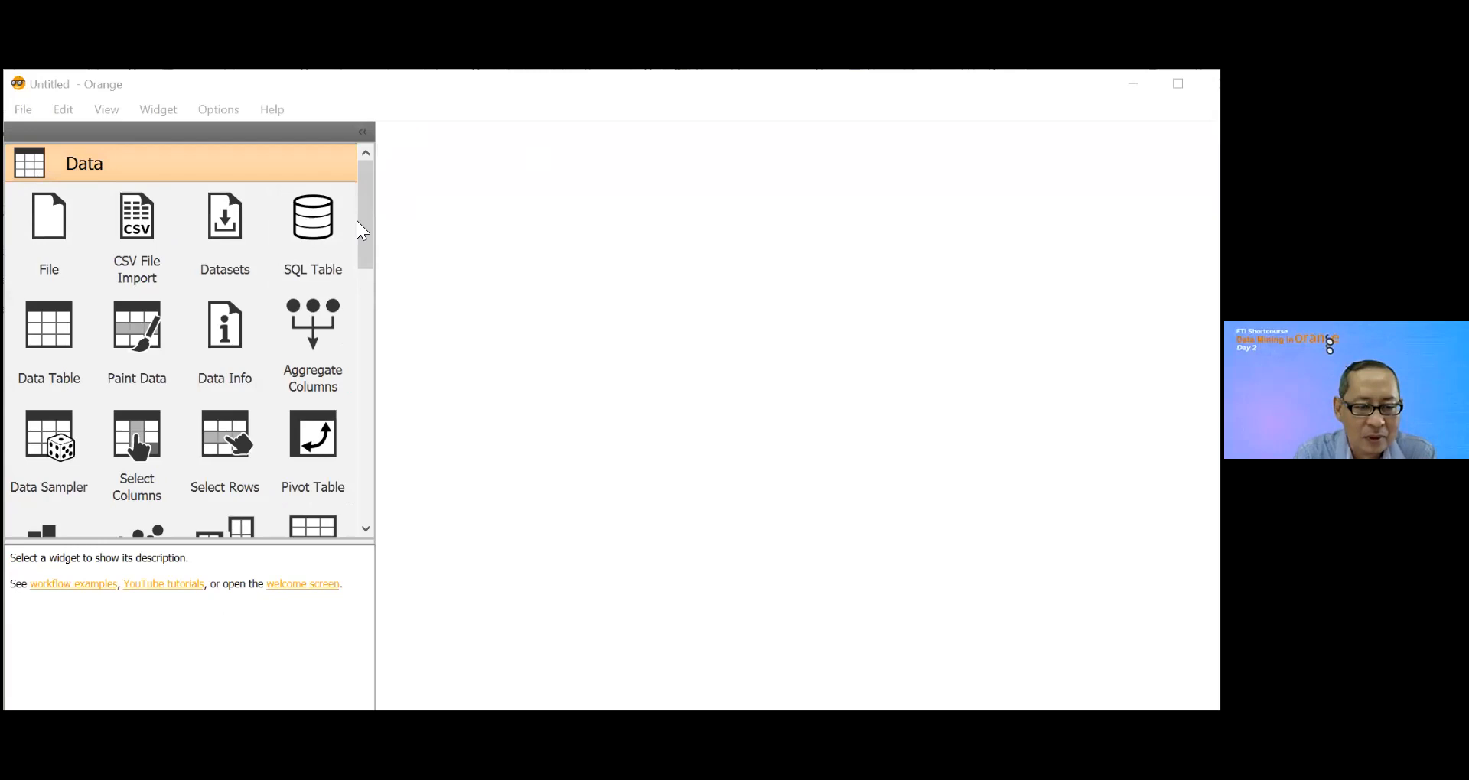
# Step: Switch to Orange and look through the widgets in the Data, Visualize and Model categories
pyautogui.moveTo(362, 230); pyautogui.dragTo(369, 496)
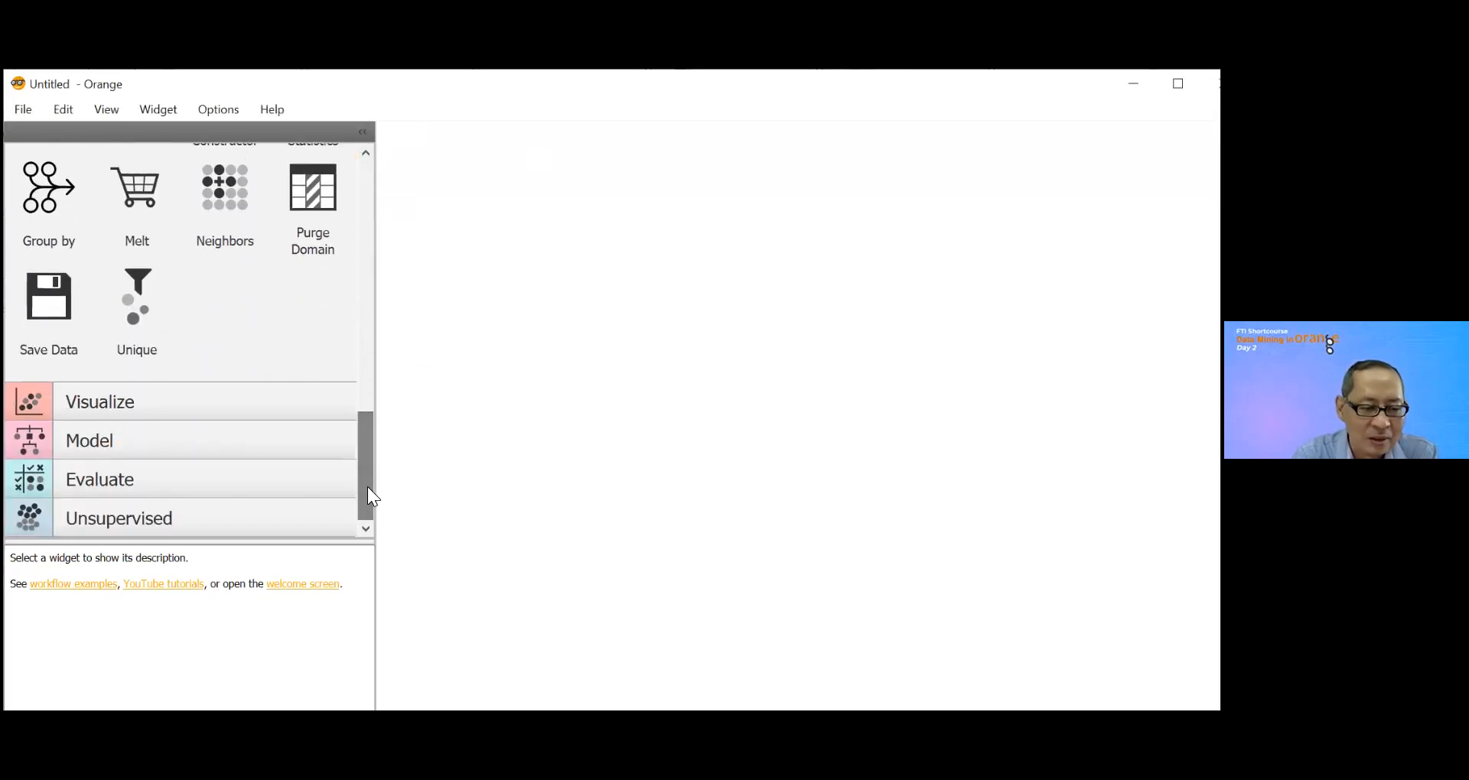
pyautogui.click(38, 401)
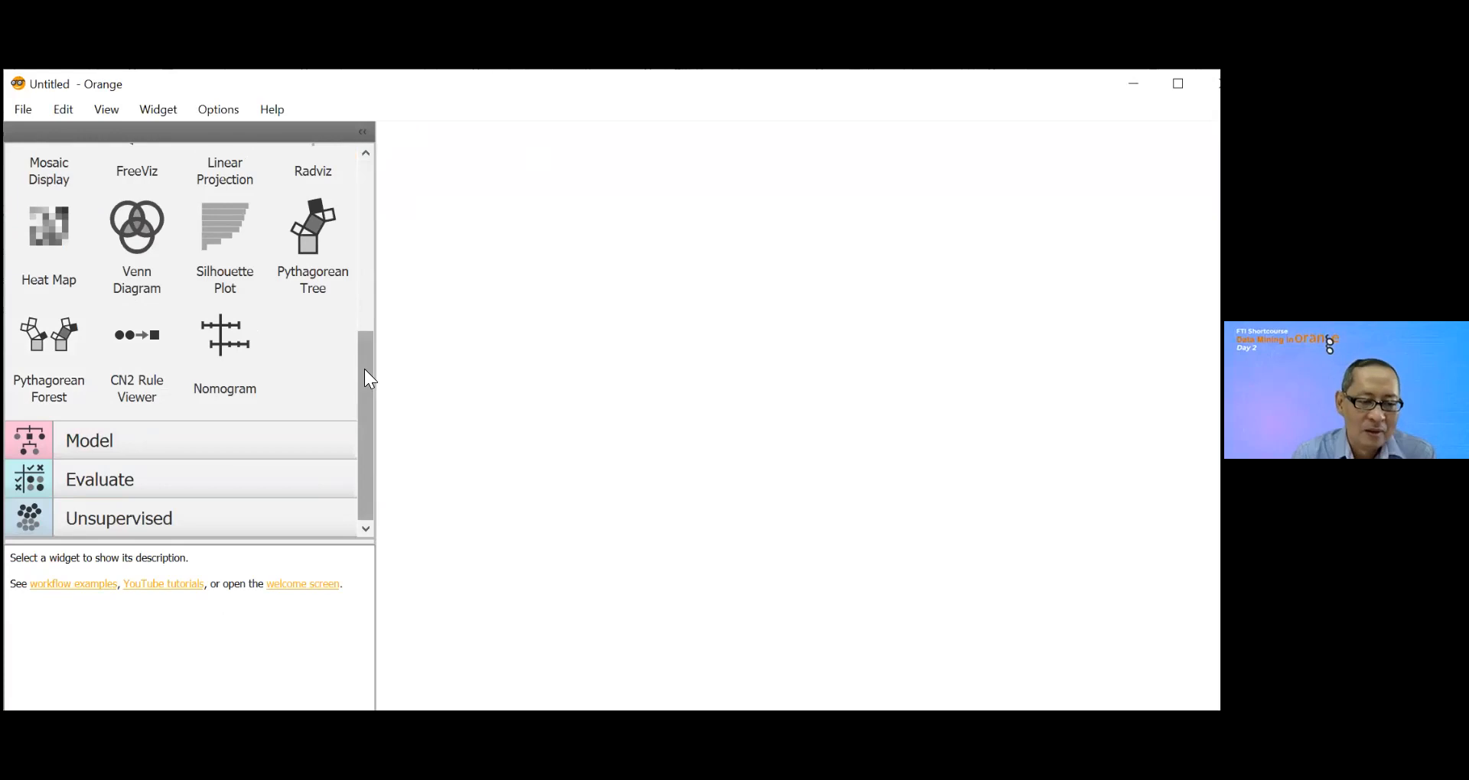
pyautogui.click(33, 440)
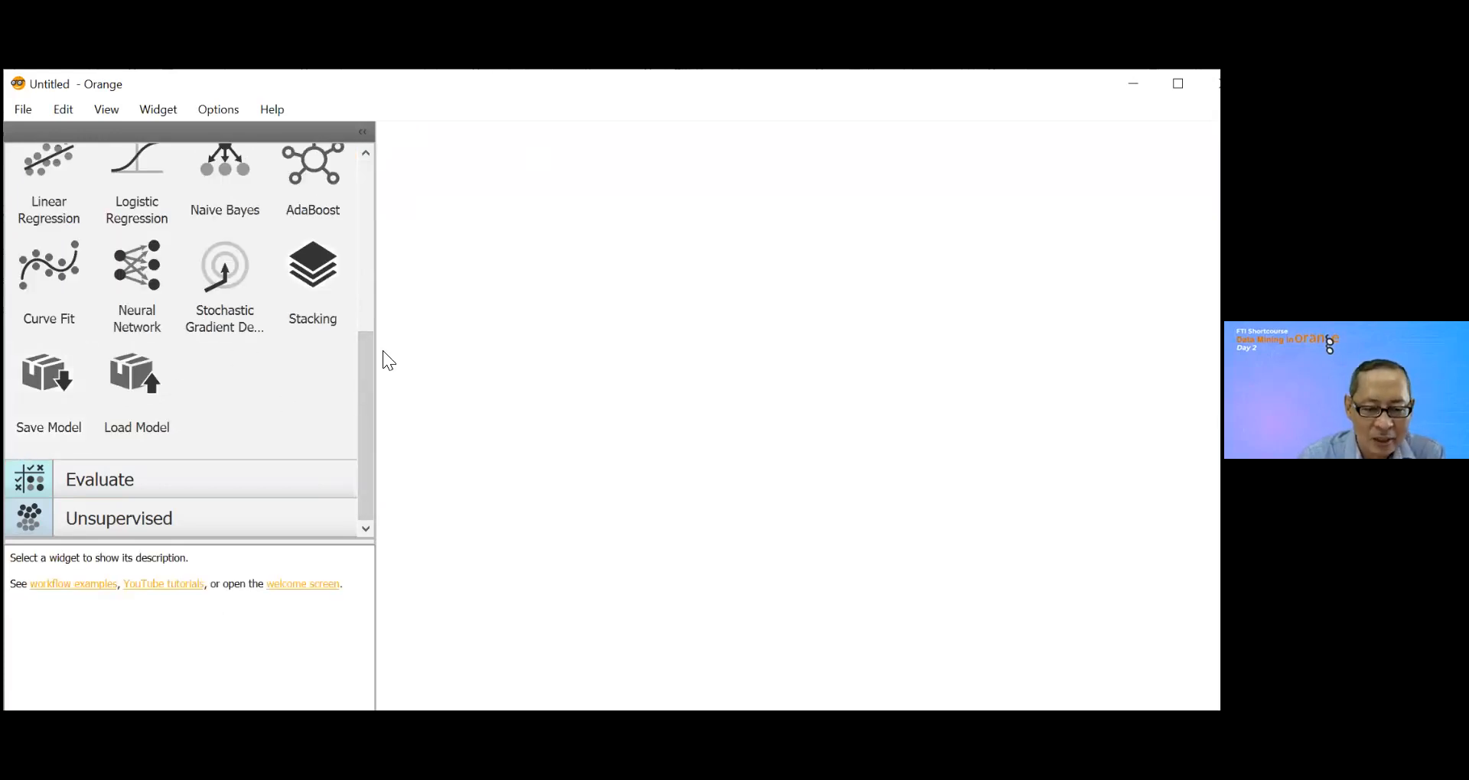
pyautogui.moveTo(367, 348); pyautogui.dragTo(384, 182)
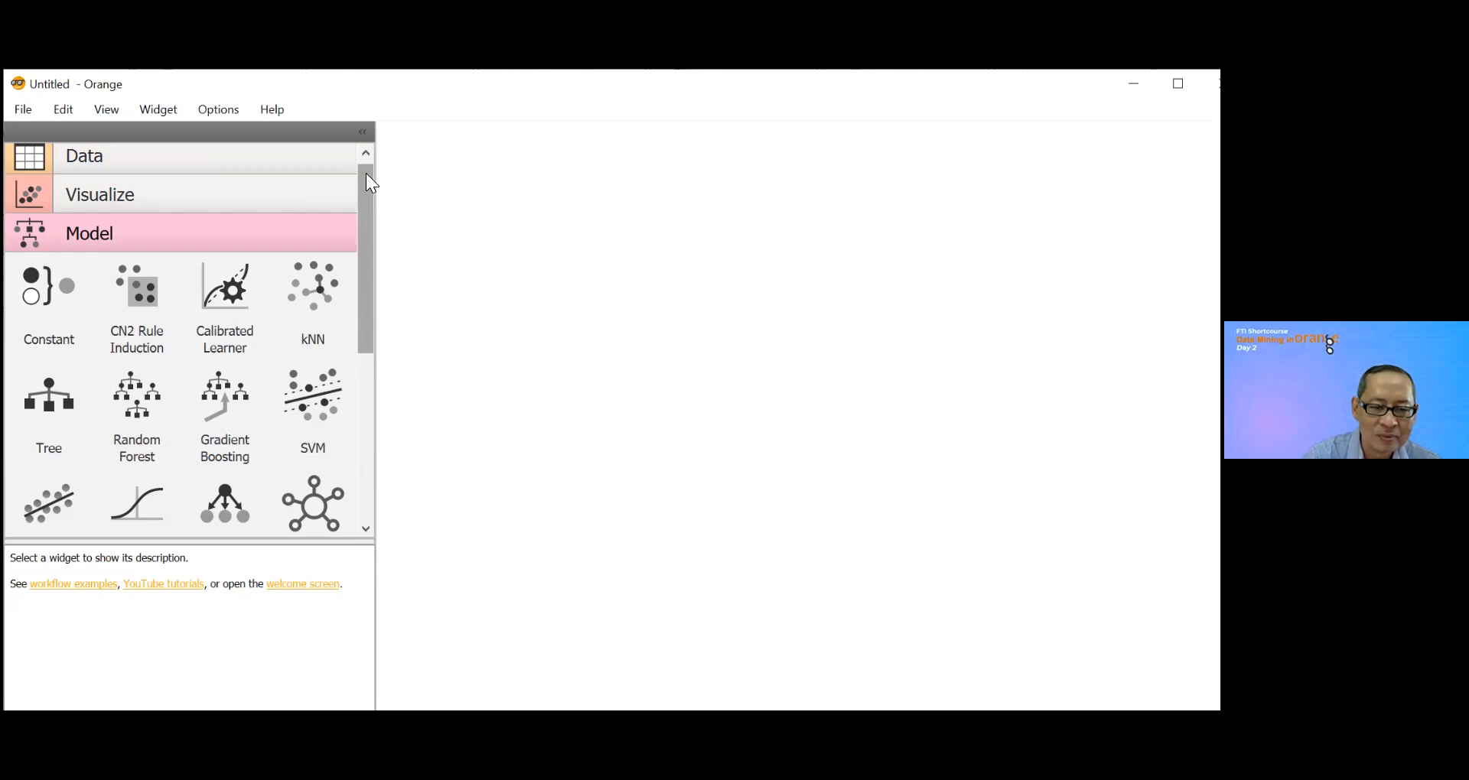
pyautogui.click(367, 173)
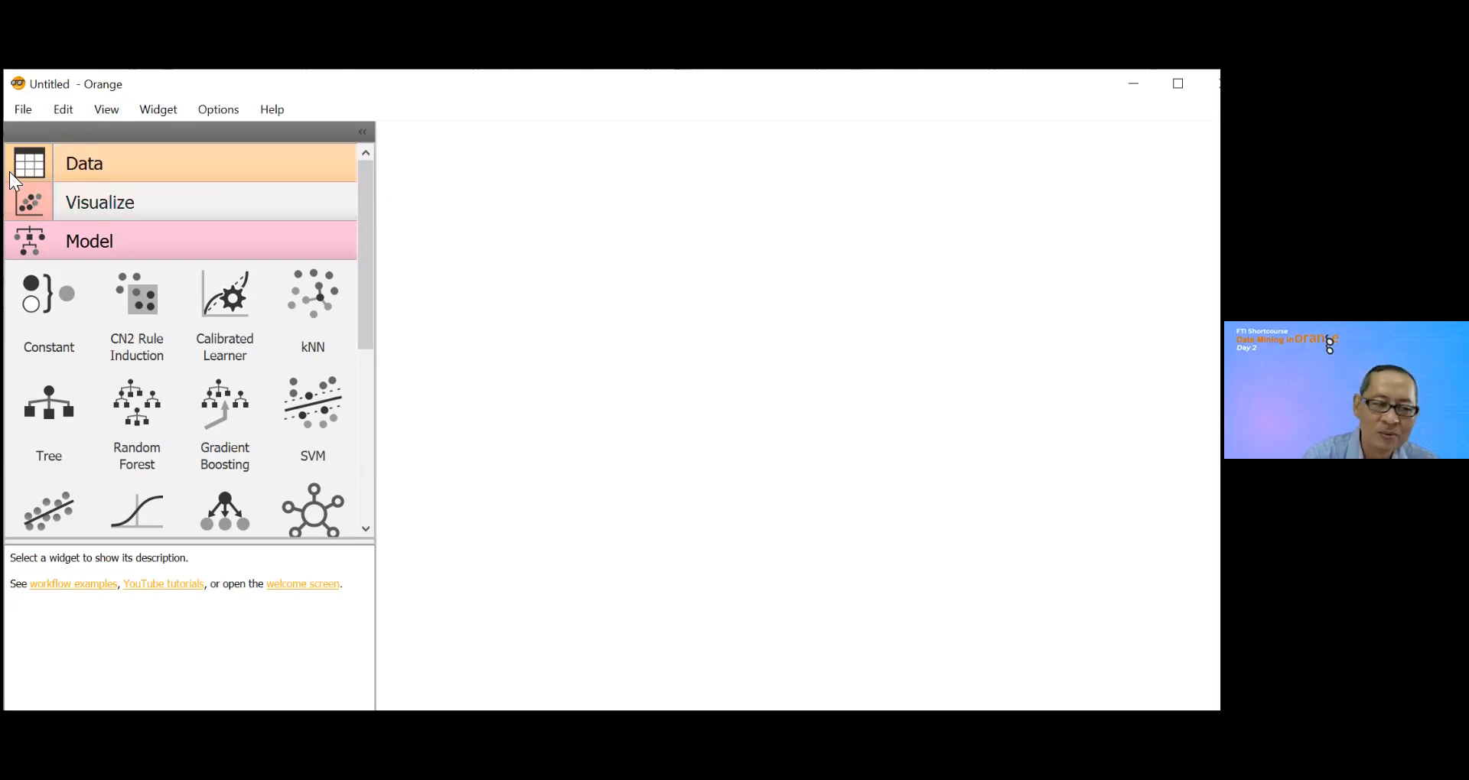
# Step: Add a File widget and a CN2 Rule Induction widget to the canvas and link the File data to CN2 Rule Induction
pyautogui.rightClick(476, 226)
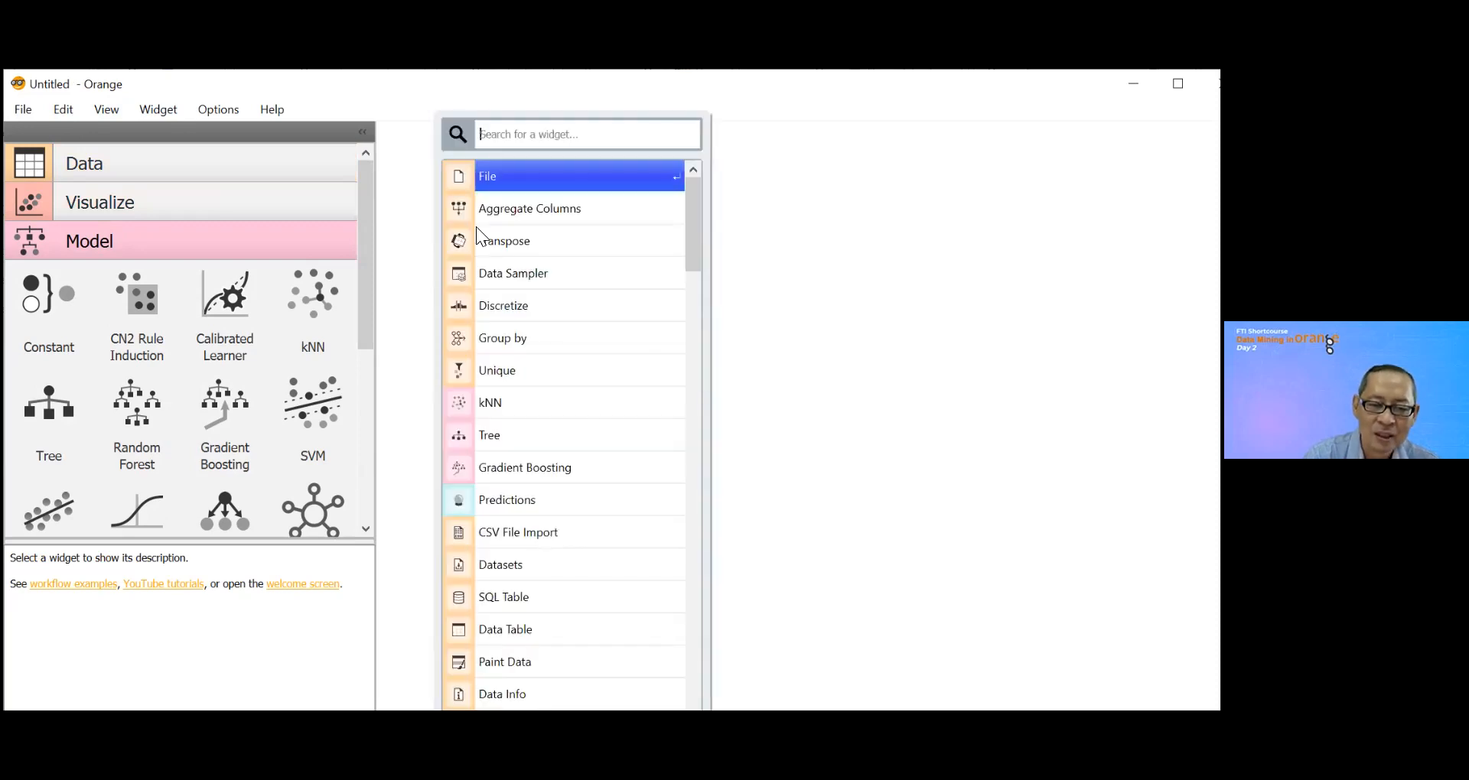
pyautogui.click(494, 181)
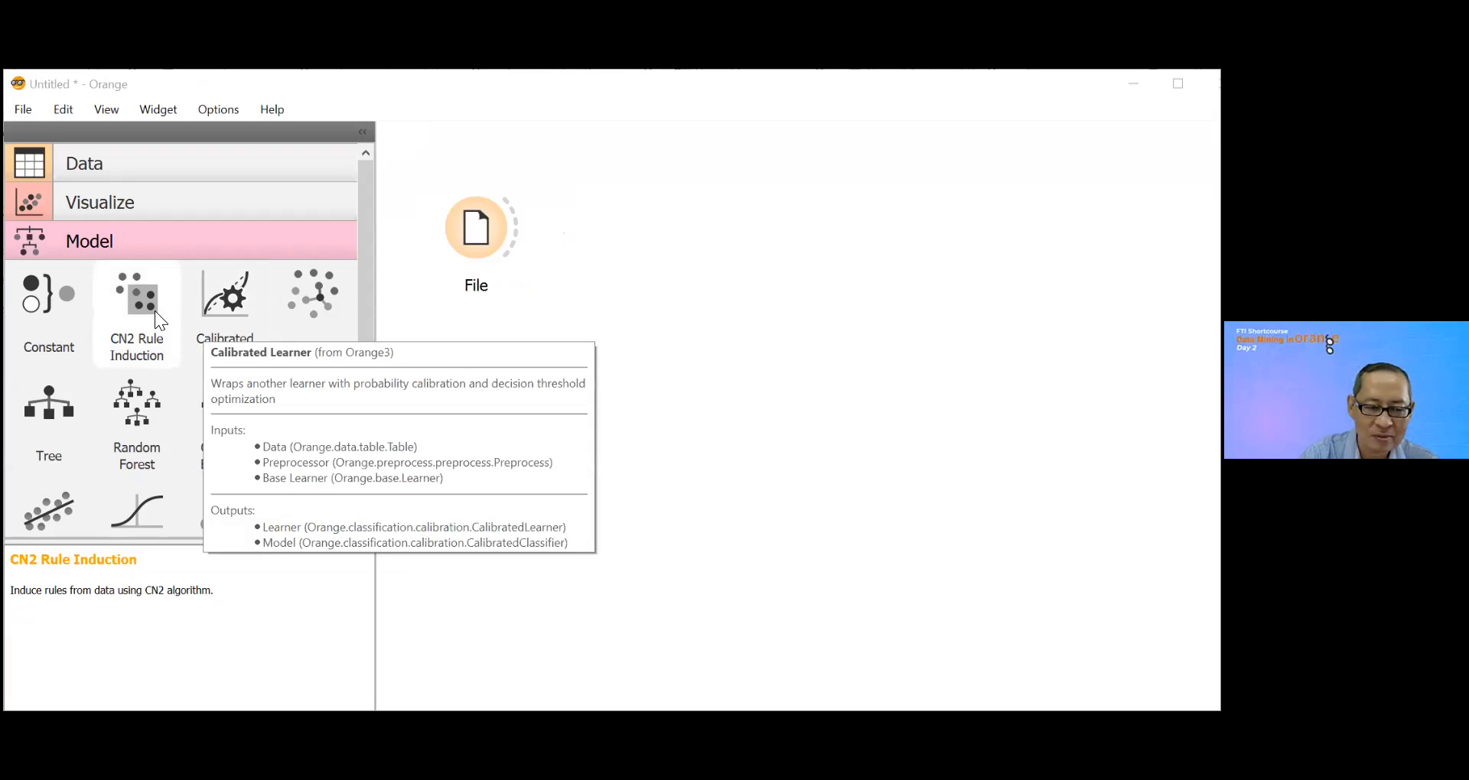
pyautogui.moveTo(148, 303); pyautogui.dragTo(631, 321)
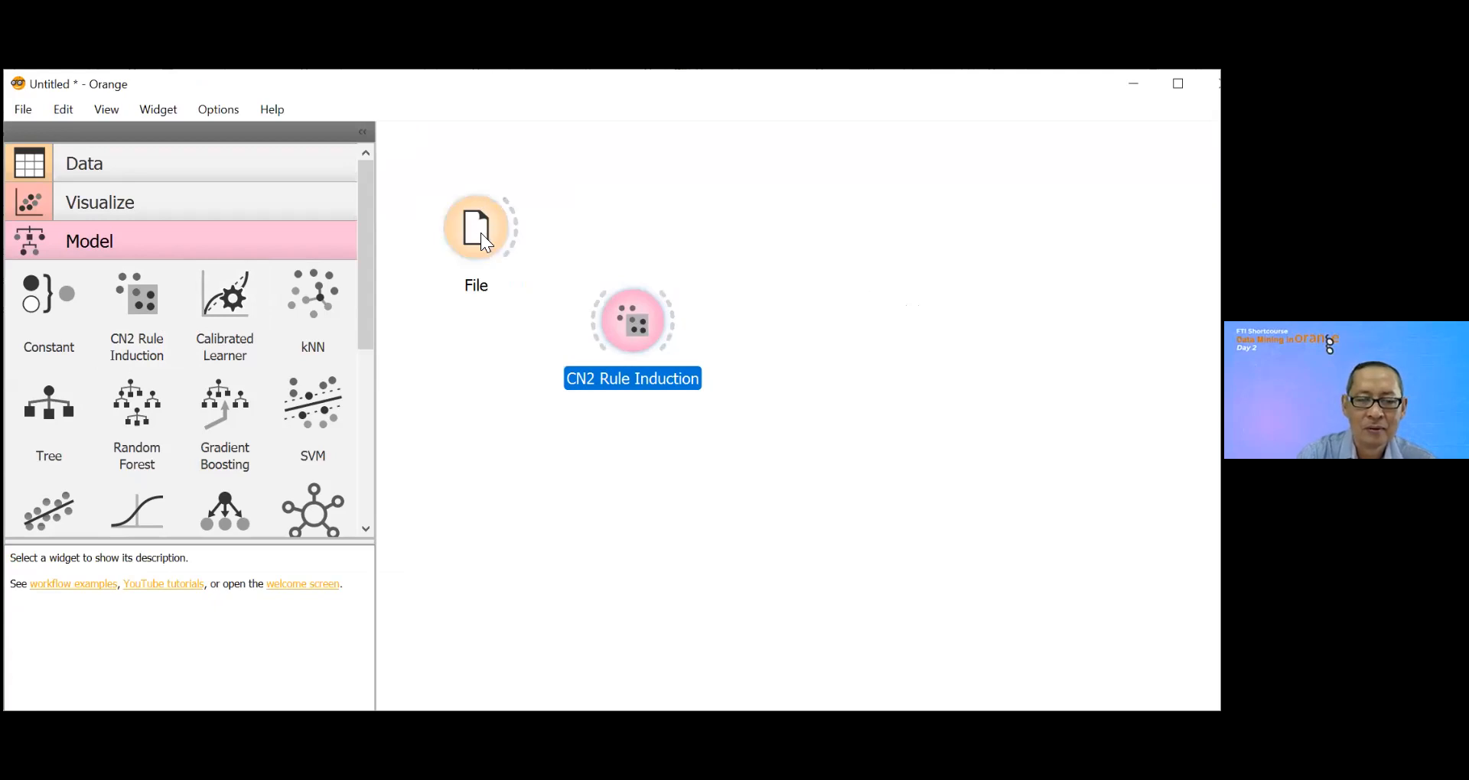
pyautogui.moveTo(517, 223); pyautogui.dragTo(593, 323)
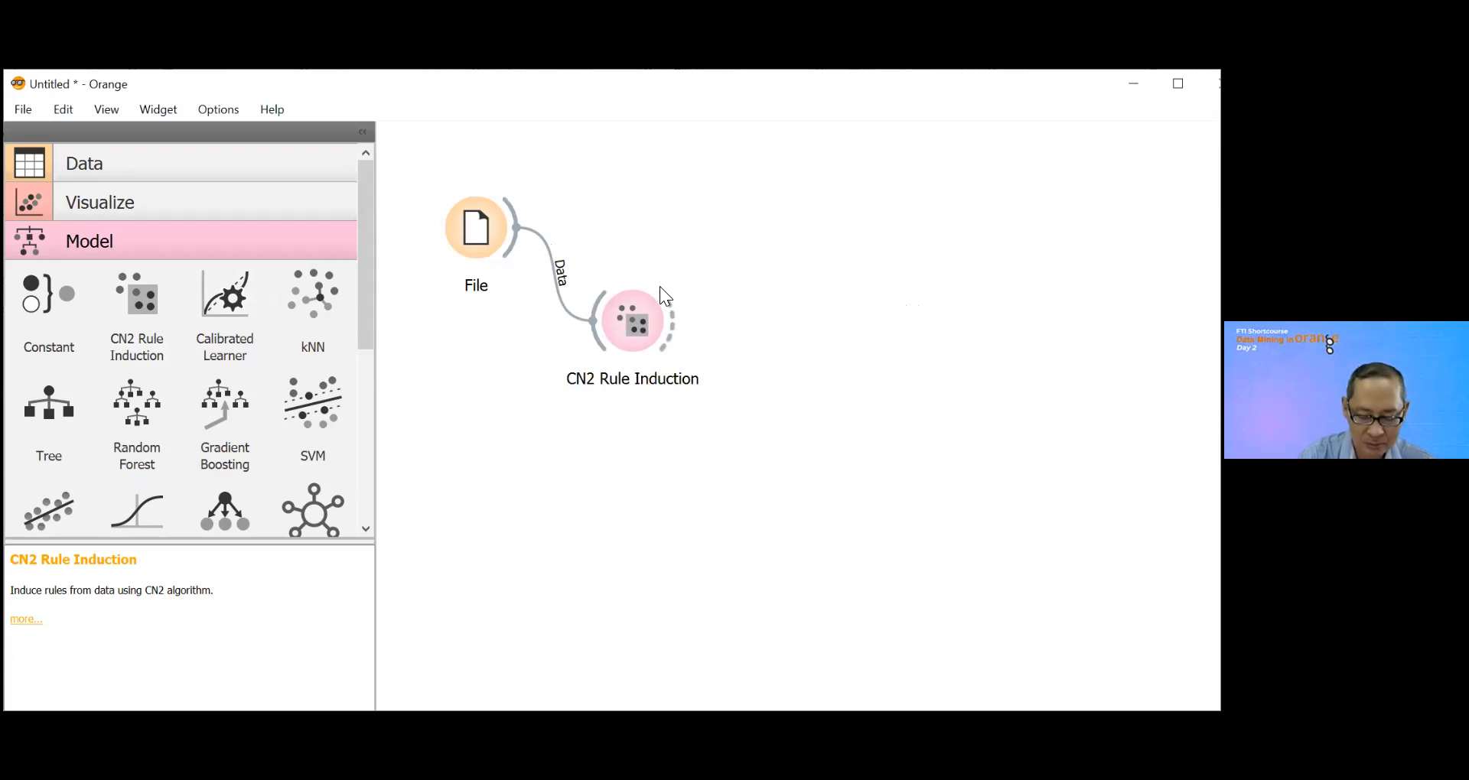
# Step: Reposition the CN2 Rule Induction widget below and to the right of the File widget, and open it to view its settings
pyautogui.moveTo(629, 314); pyautogui.dragTo(707, 329)
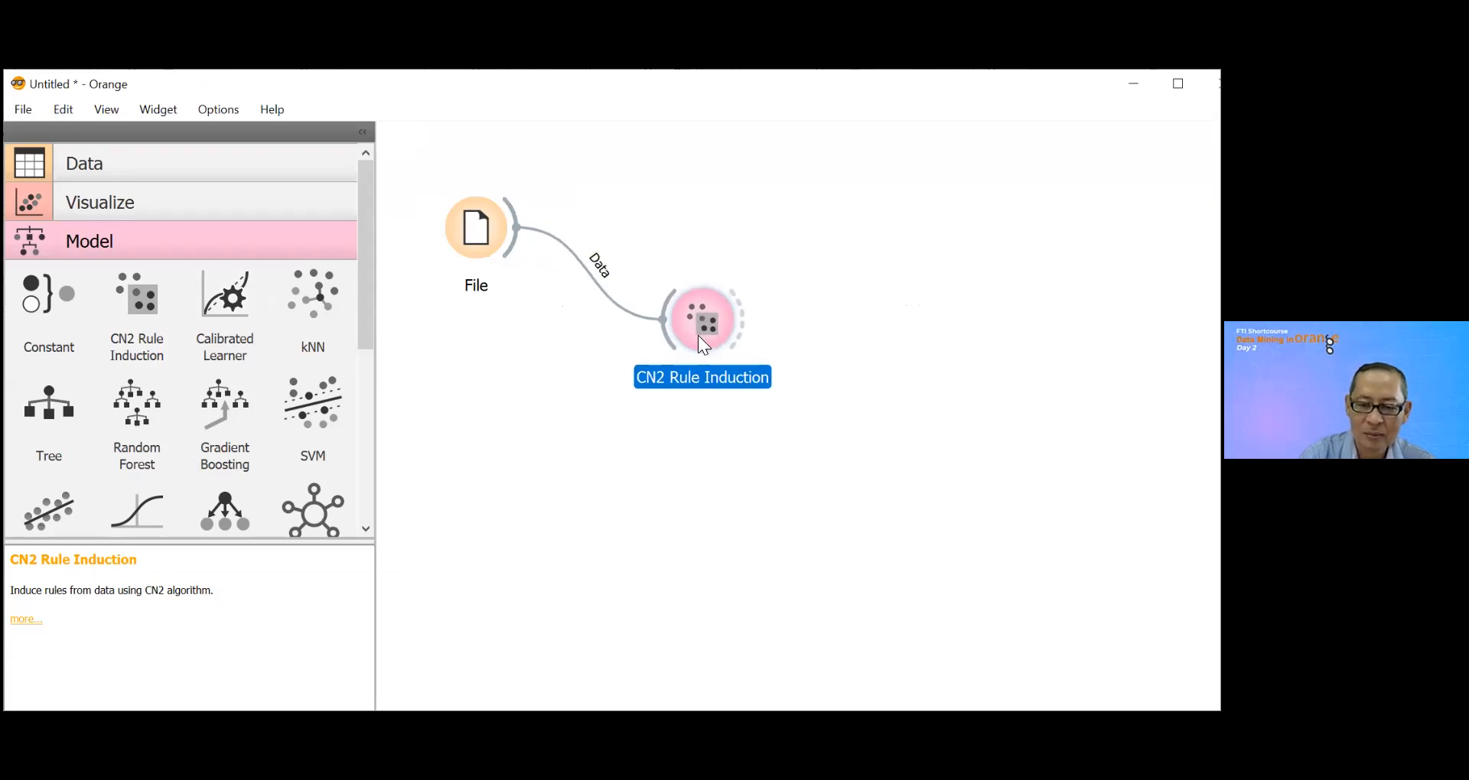
pyautogui.doubleClick(698, 335)
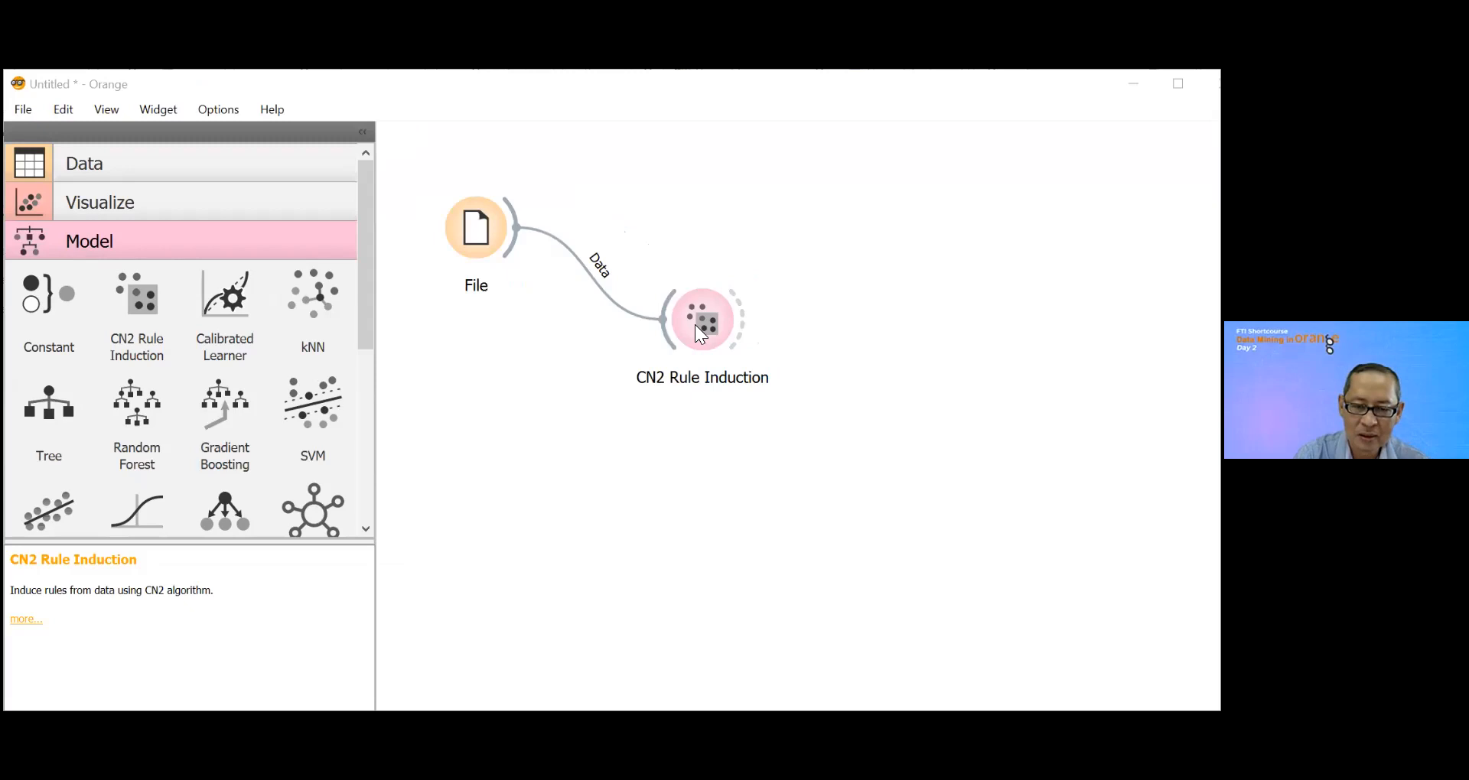
pyautogui.moveTo(686, 338); pyautogui.dragTo(661, 397)
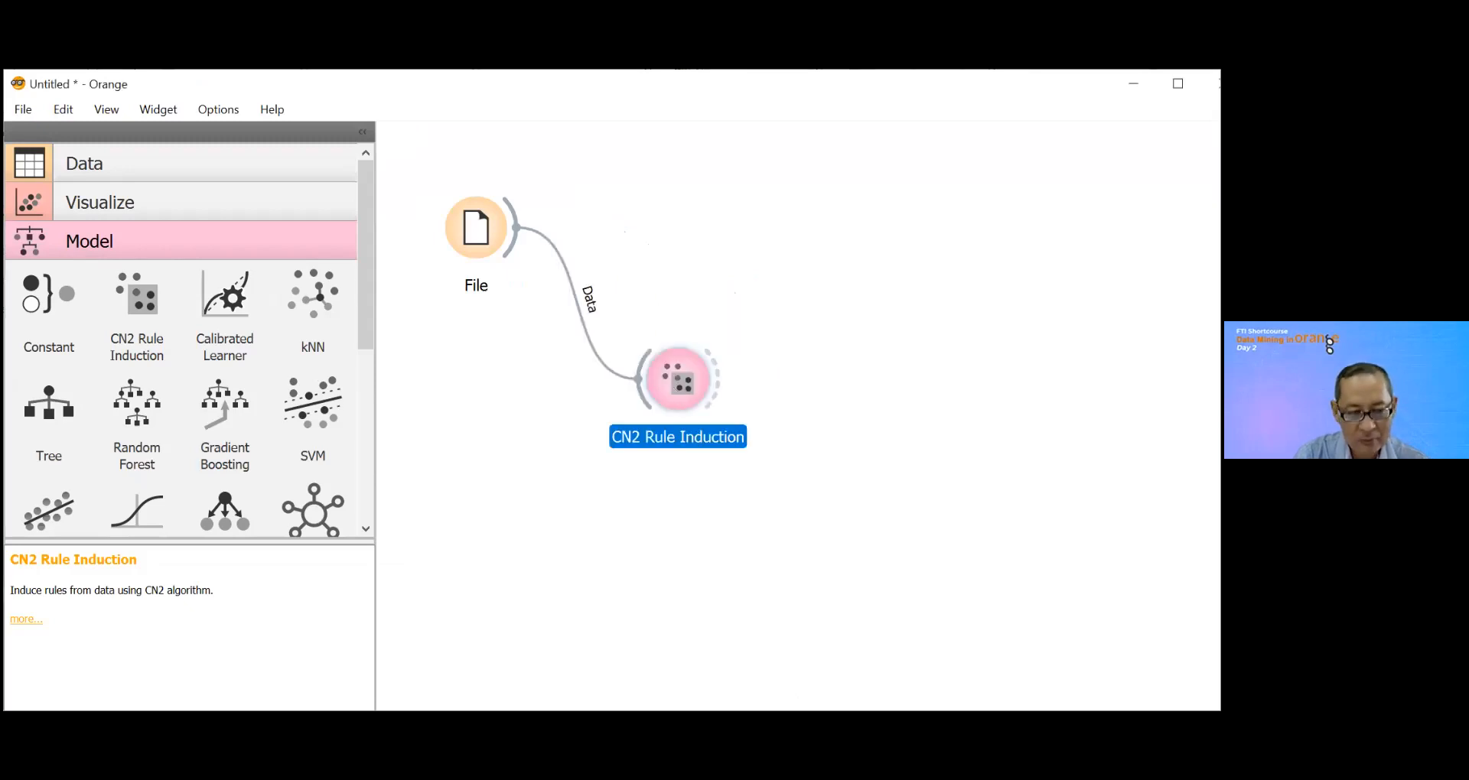
# Step: Add a CN2 Rule Viewer widget from the Visualize category and connect the output of CN2 Rule Induction to it
pyautogui.moveTo(367, 355); pyautogui.dragTo(363, 319)
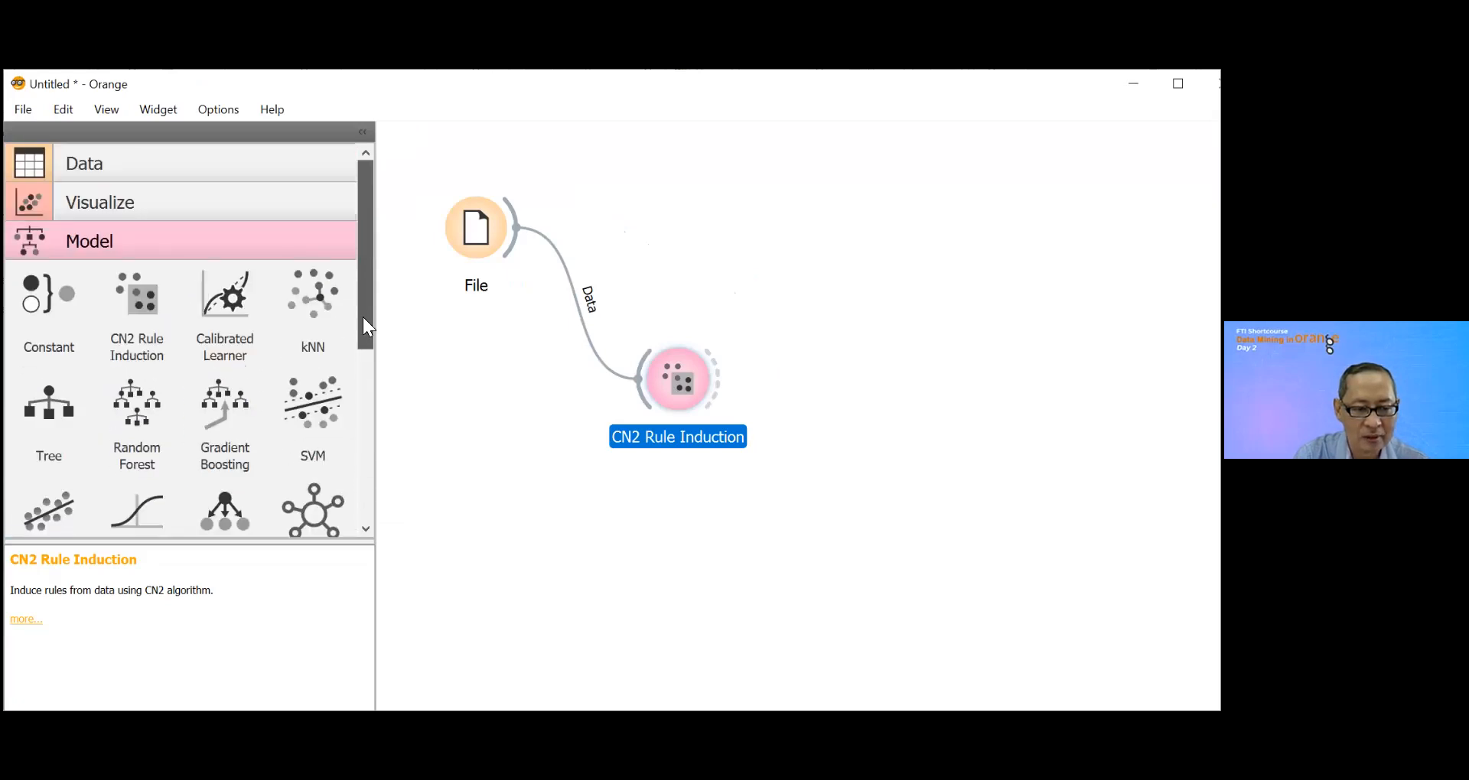
pyautogui.click(23, 201)
pyautogui.moveTo(365, 306); pyautogui.dragTo(379, 437)
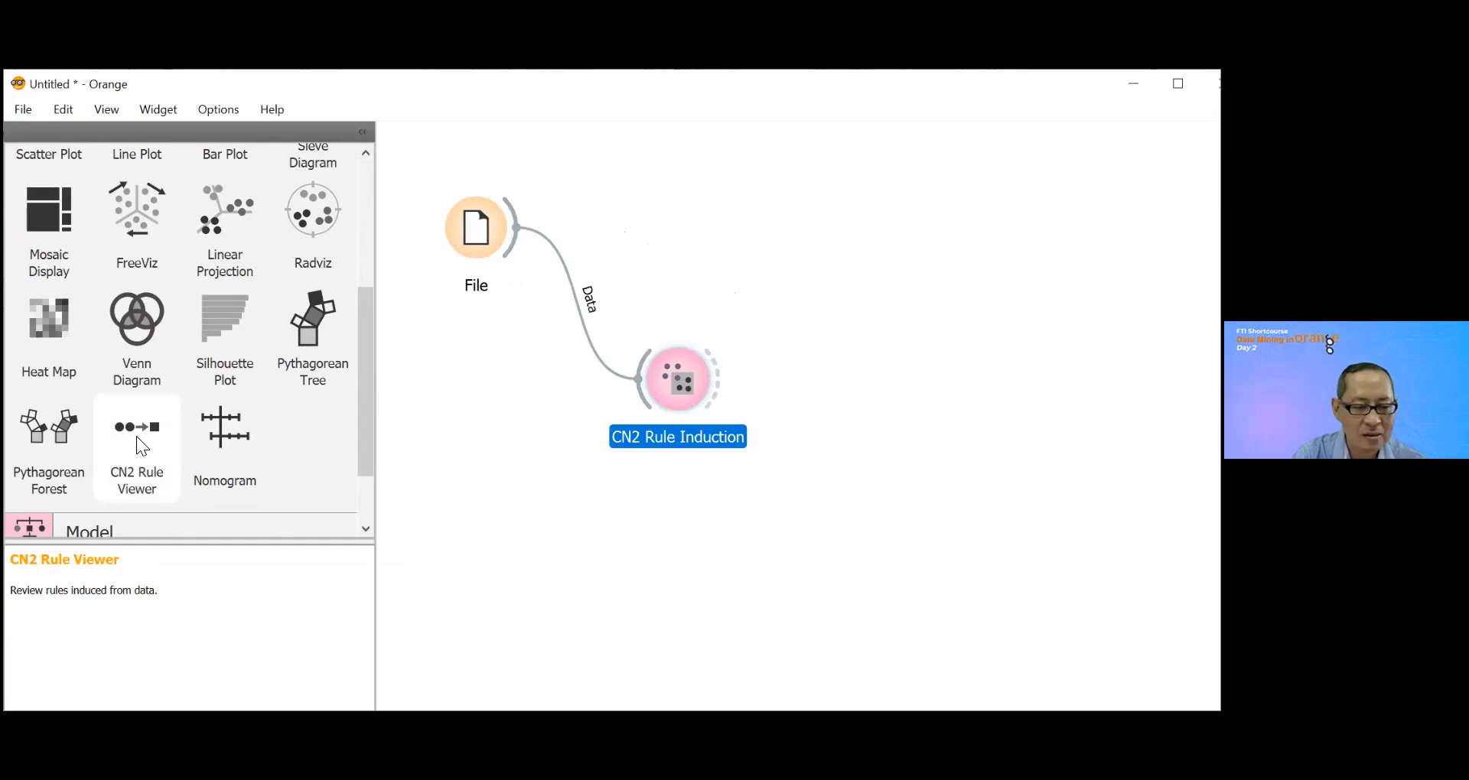
pyautogui.moveTo(138, 434)
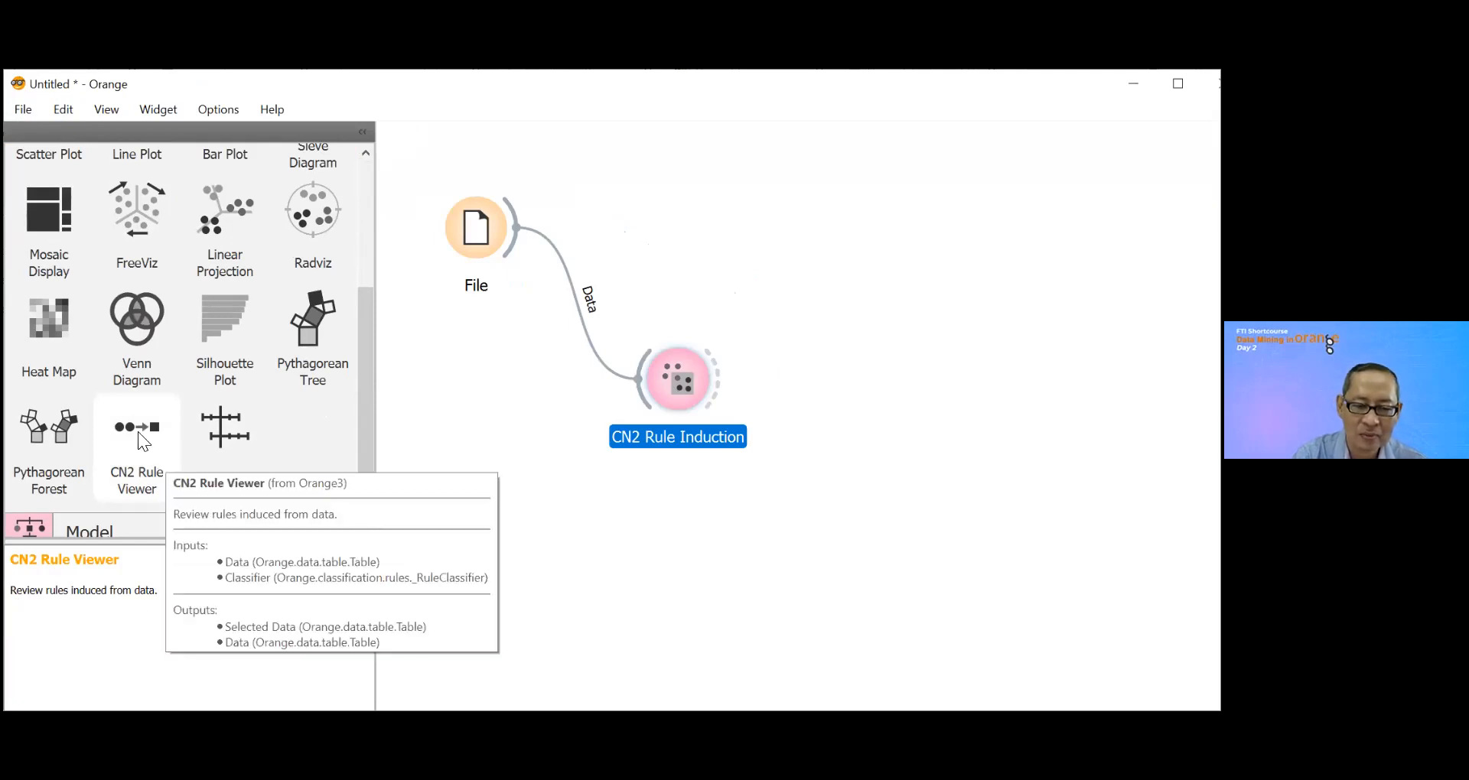
pyautogui.moveTo(137, 431); pyautogui.dragTo(820, 298)
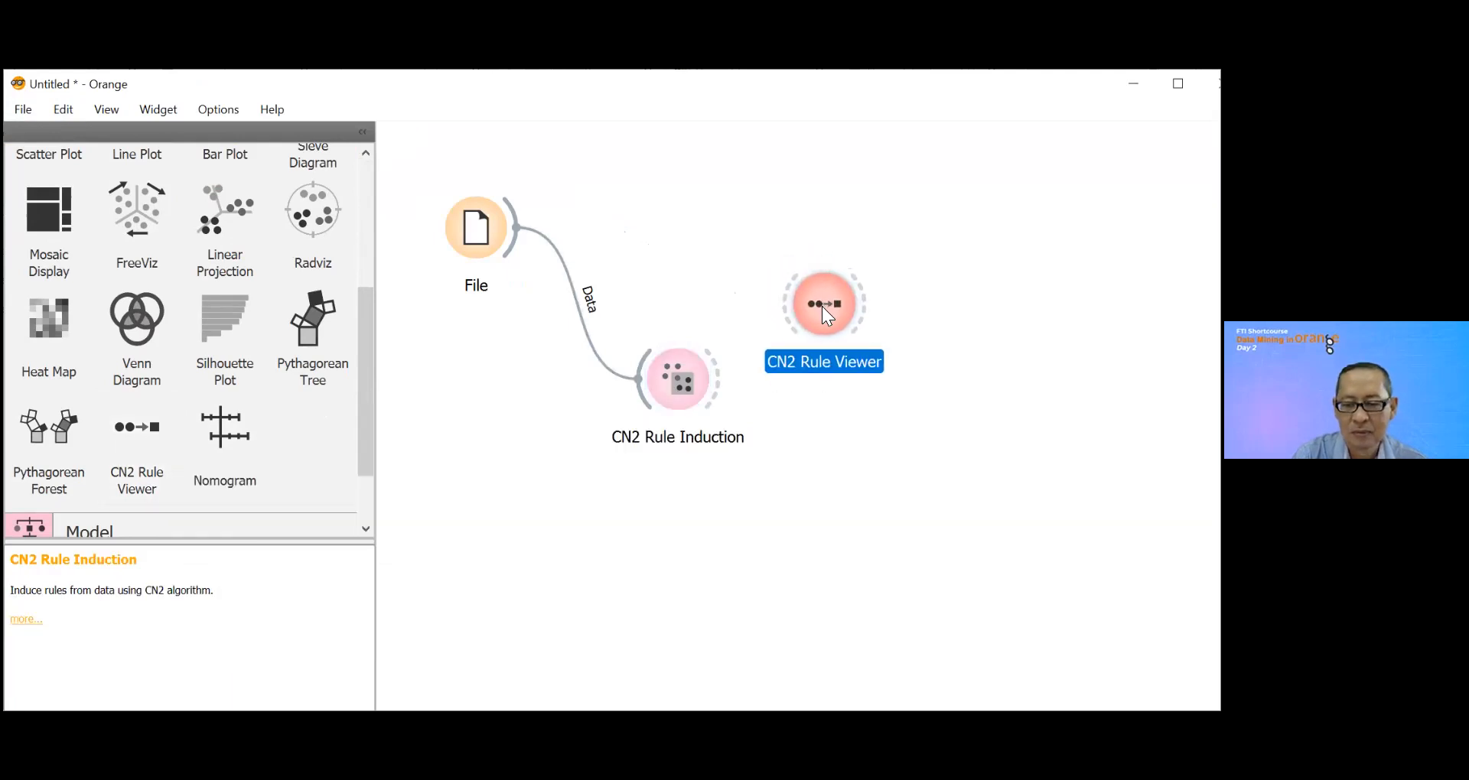
pyautogui.moveTo(721, 374); pyautogui.dragTo(905, 384)
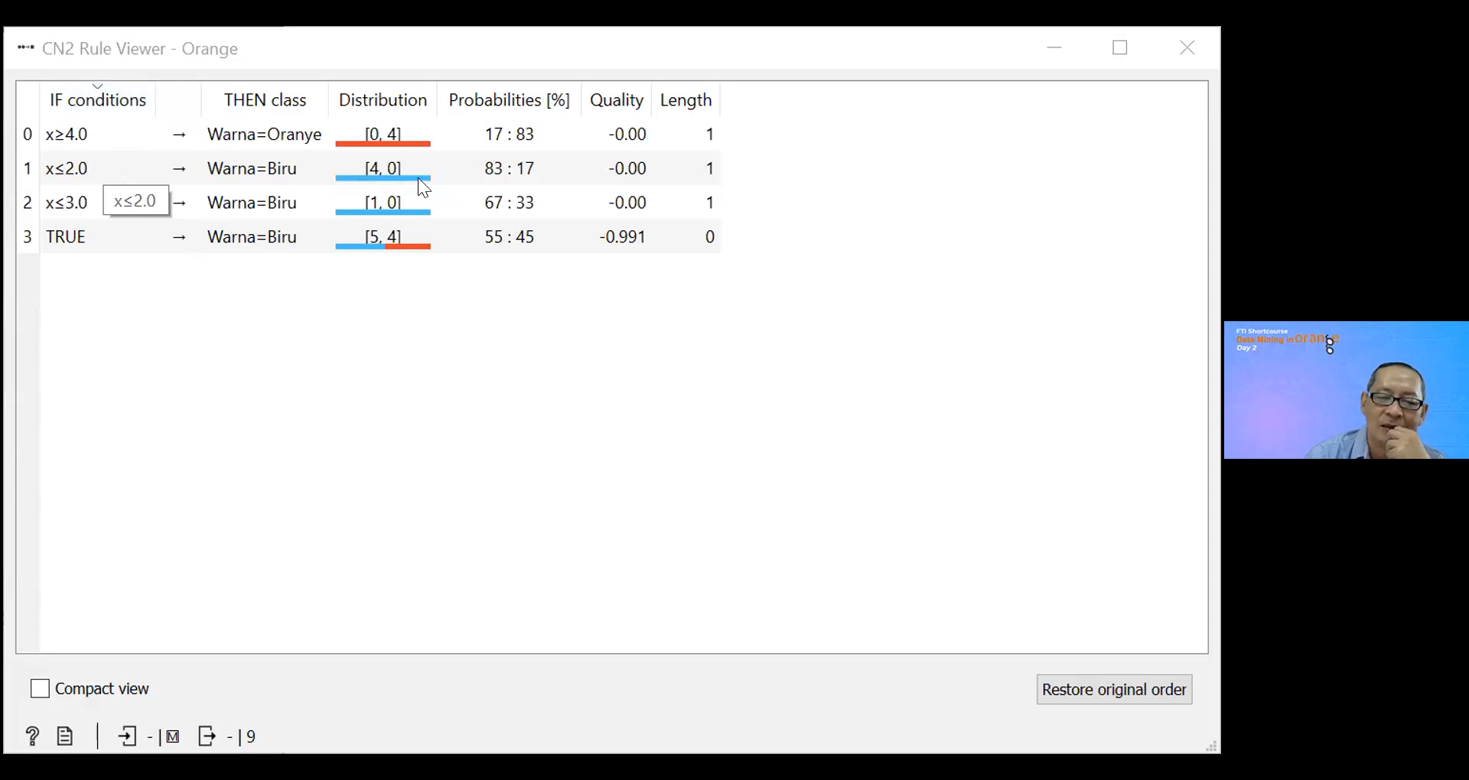
# Step: Inspect the class distribution of the x≤2.0 rule in the CN2 Rule Viewer
pyautogui.moveTo(417, 179)
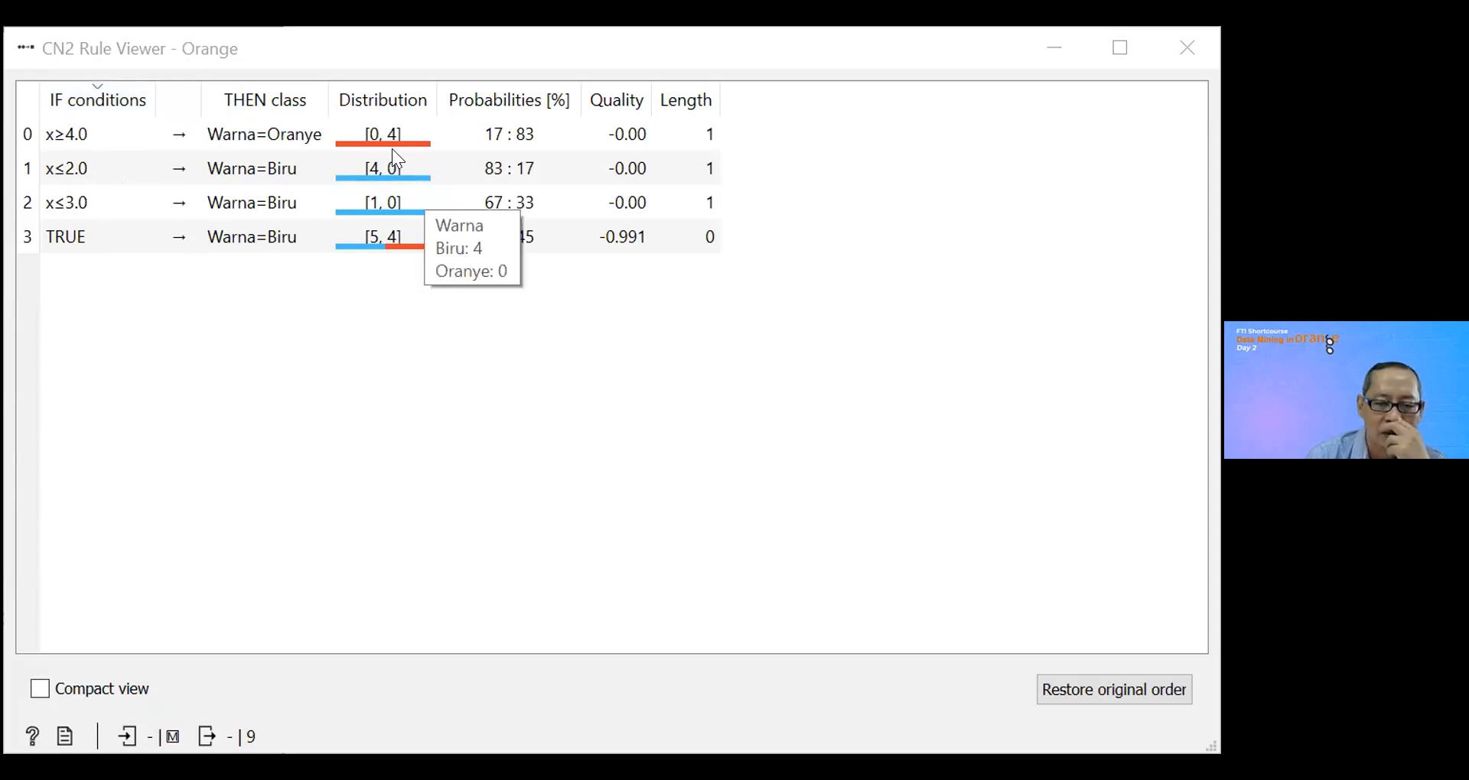
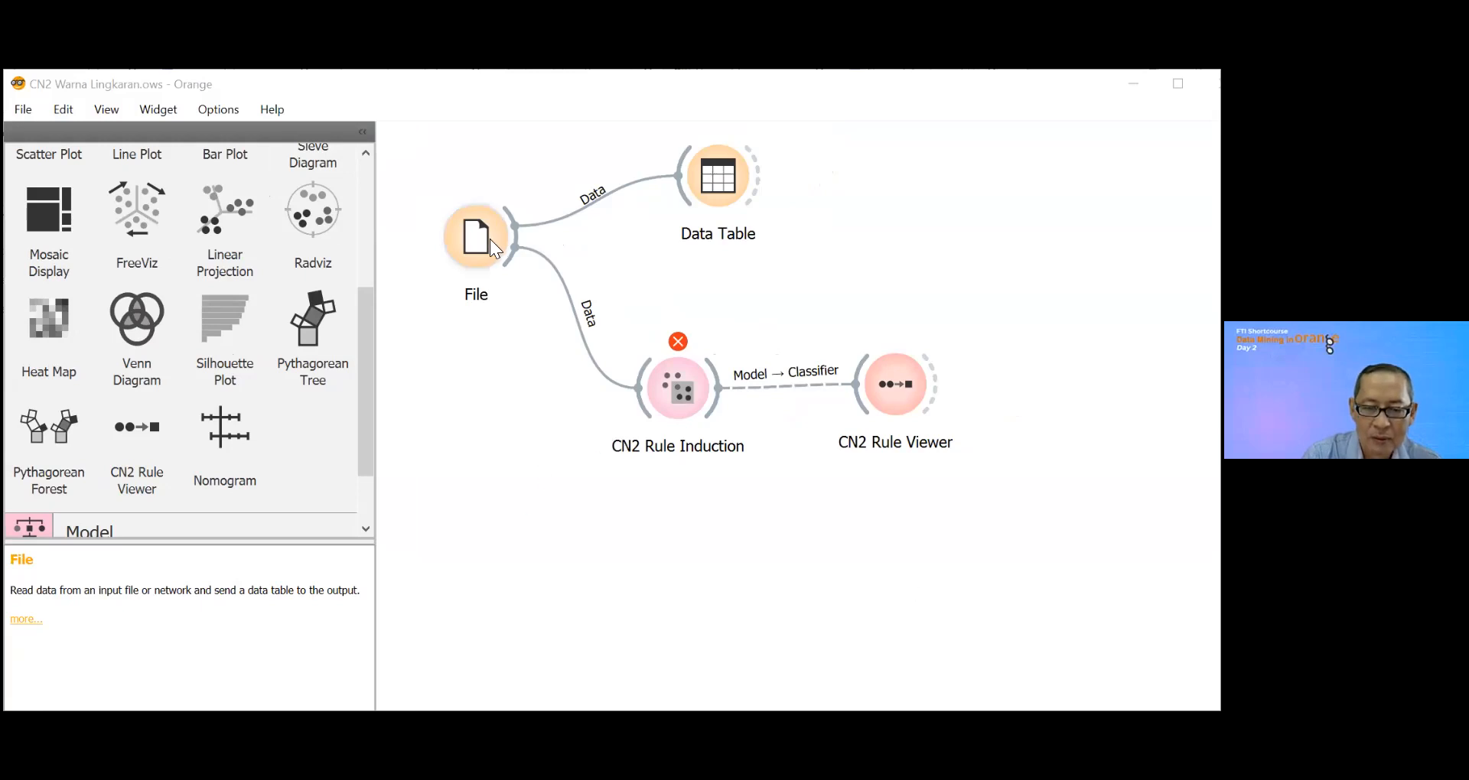
# Step: Set the role of the Status Gizi column to target in the File widget and reopen the widget to check it
pyautogui.hotkey('alt', 'Tab')
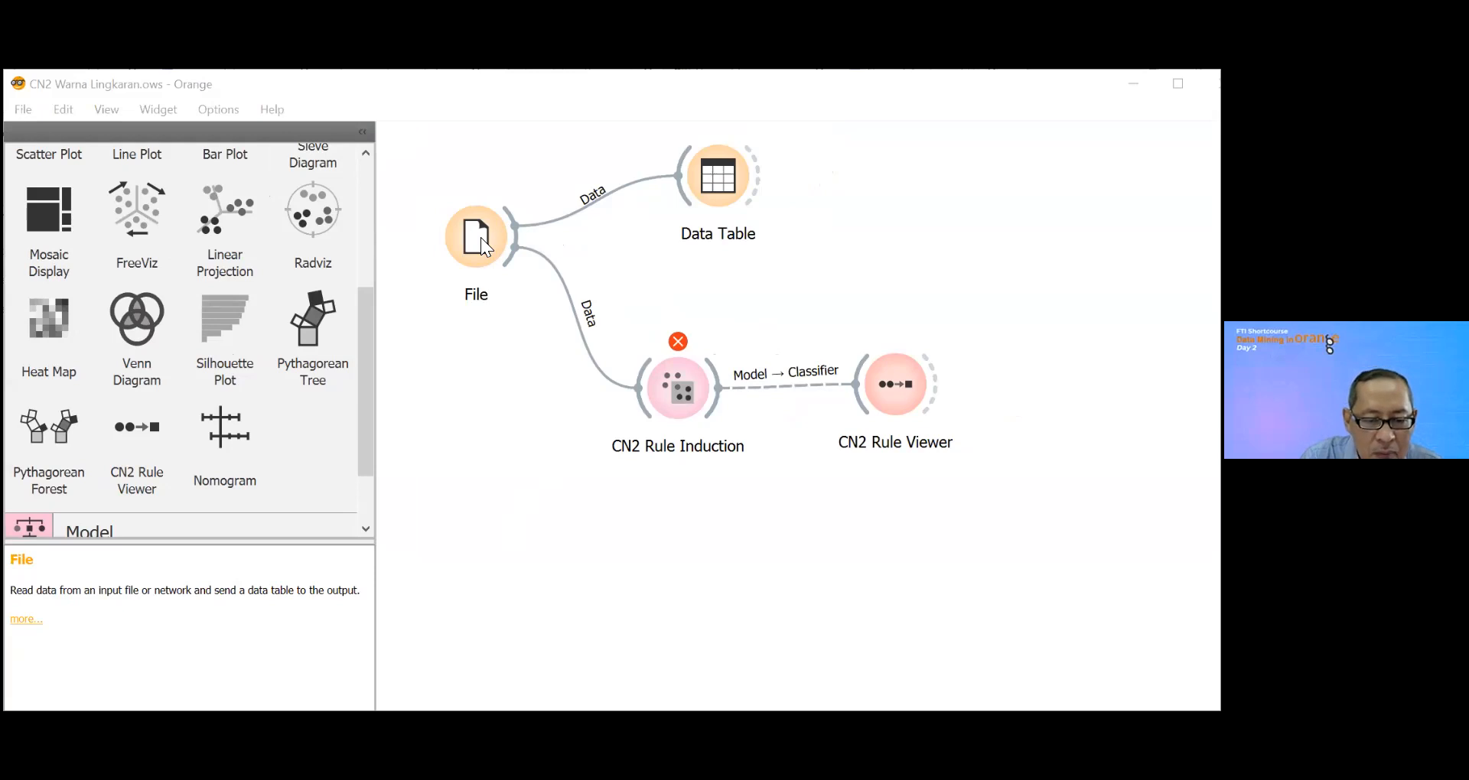
pyautogui.doubleClick(373, 506)
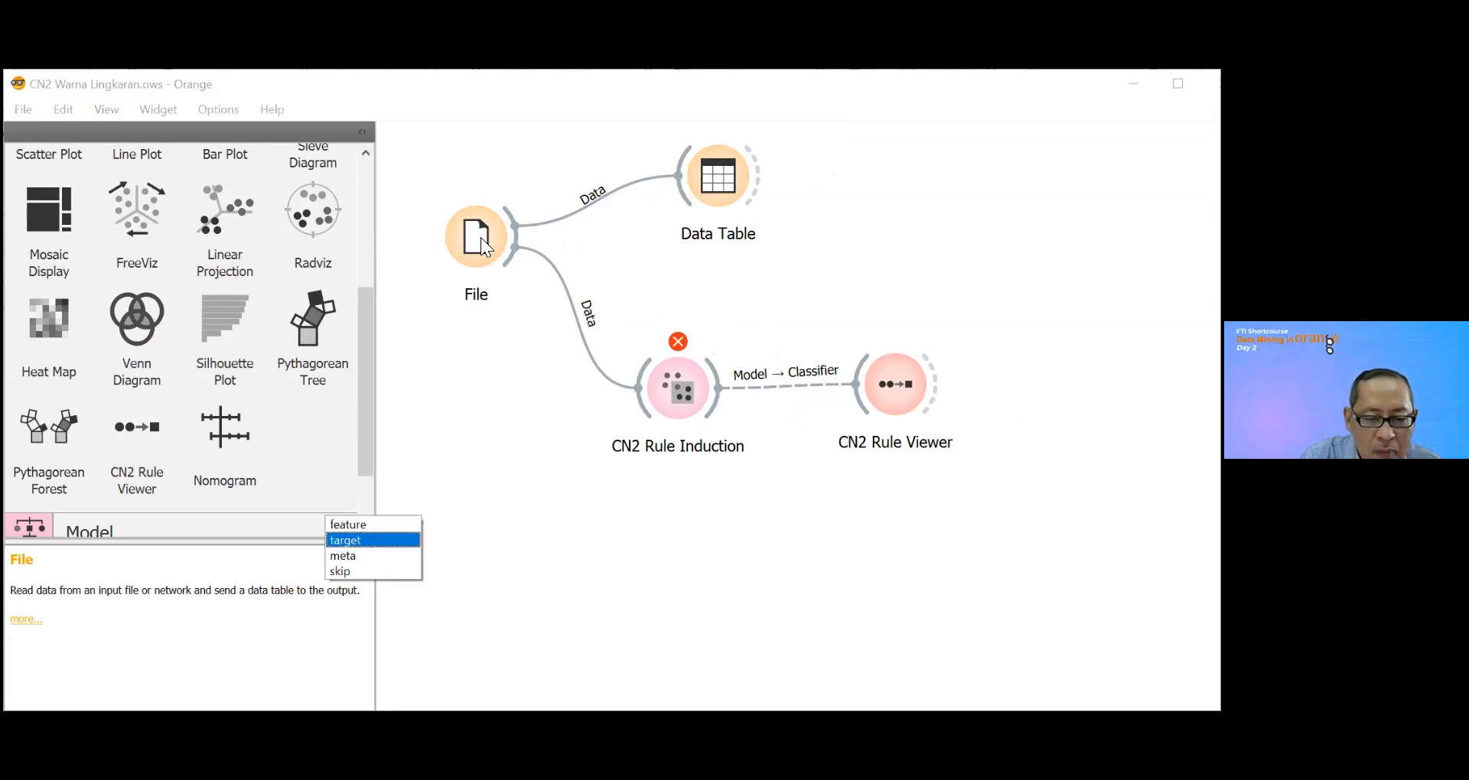
pyautogui.click(374, 541)
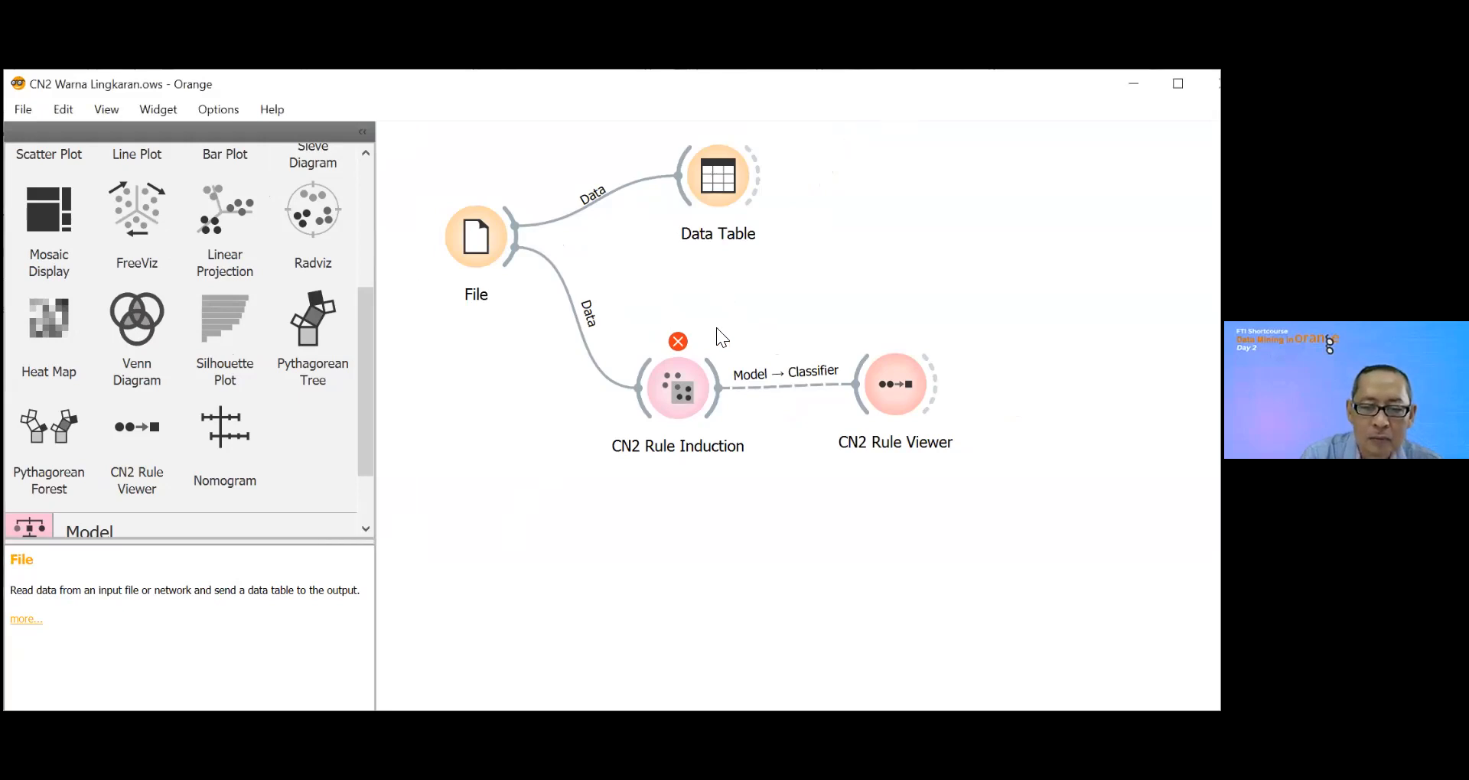
pyautogui.click(486, 245)
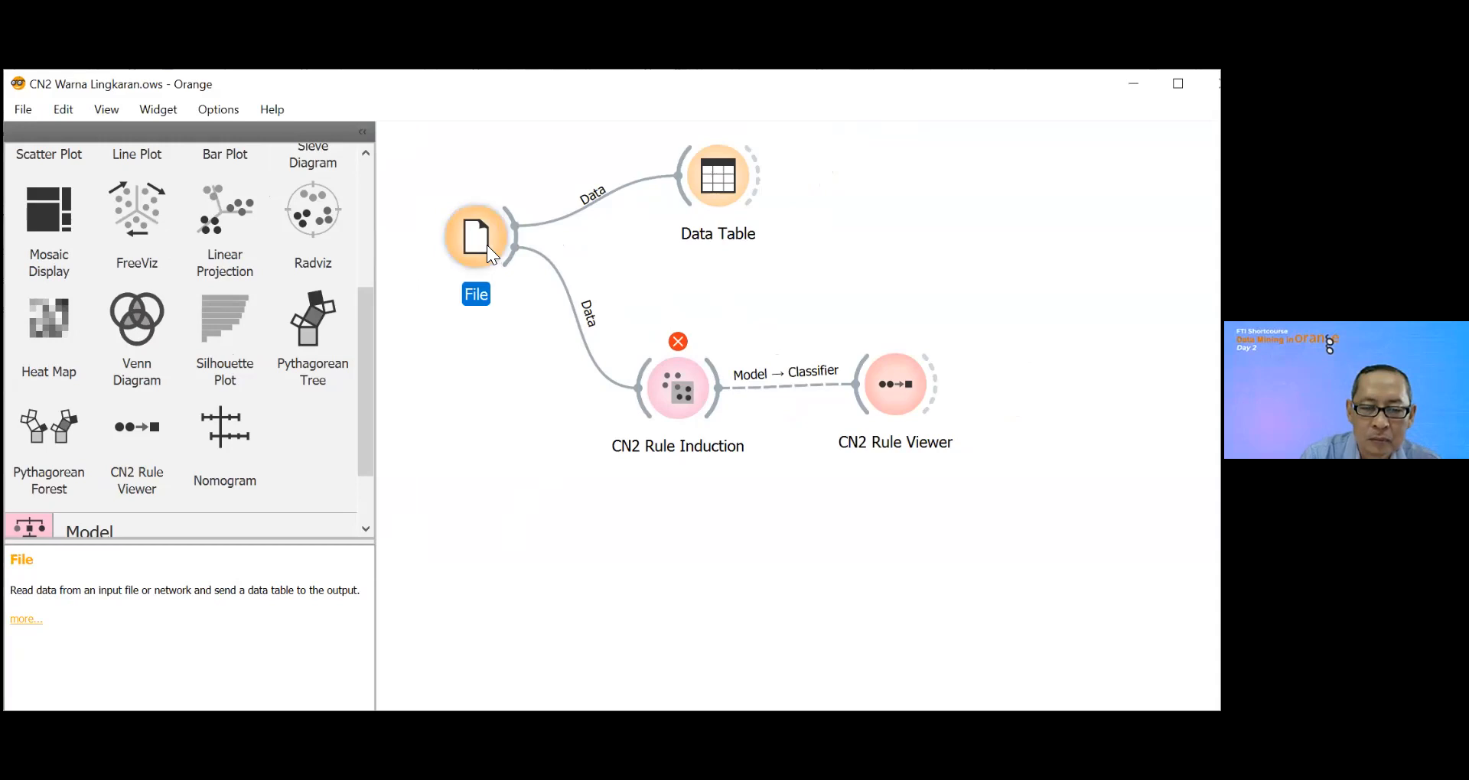
pyautogui.doubleClick(487, 245)
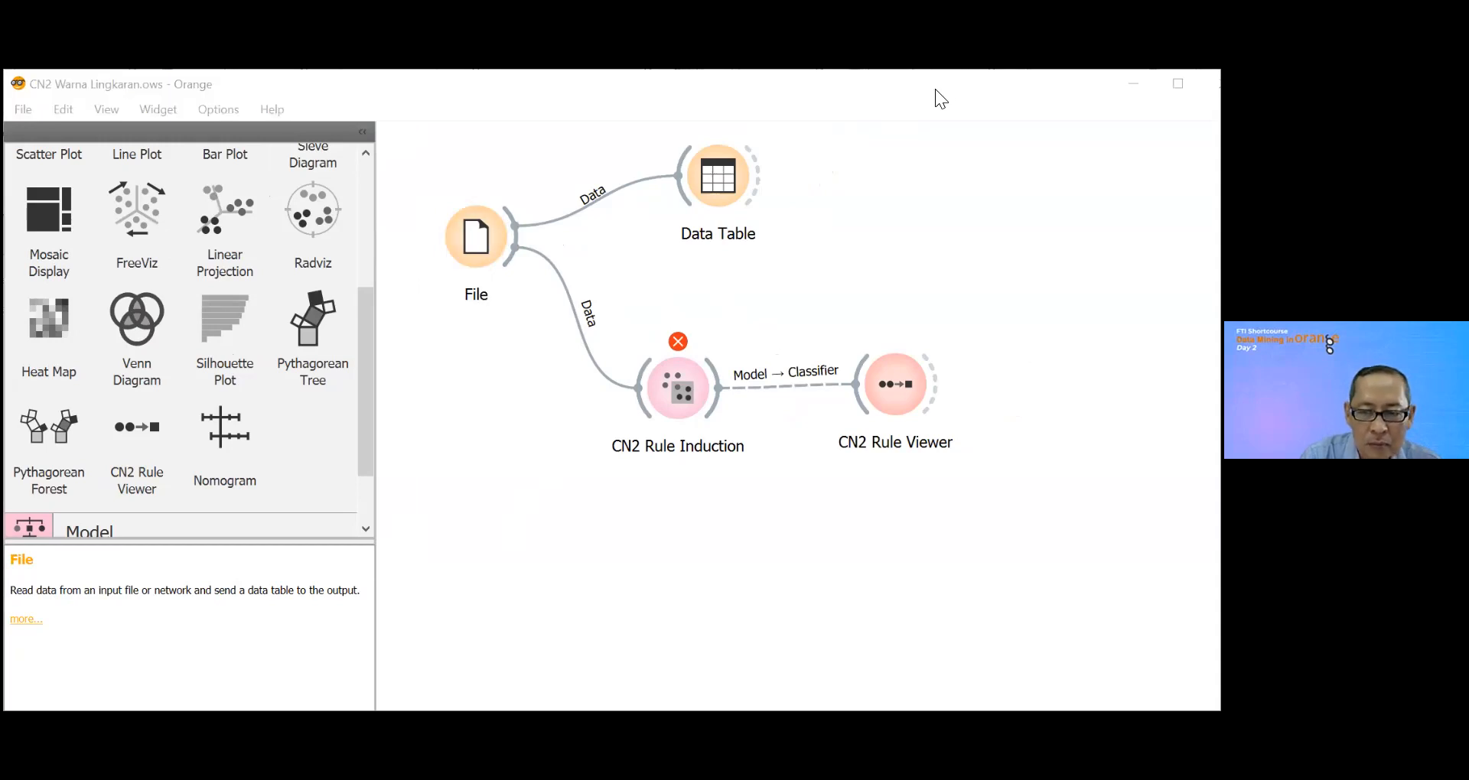
# Step: Check the CN2 Rule Induction settings and the CN2 Rule Viewer, and nudge the viewer widget slightly upward on the canvas
pyautogui.click(692, 388)
pyautogui.doubleClick(692, 387)
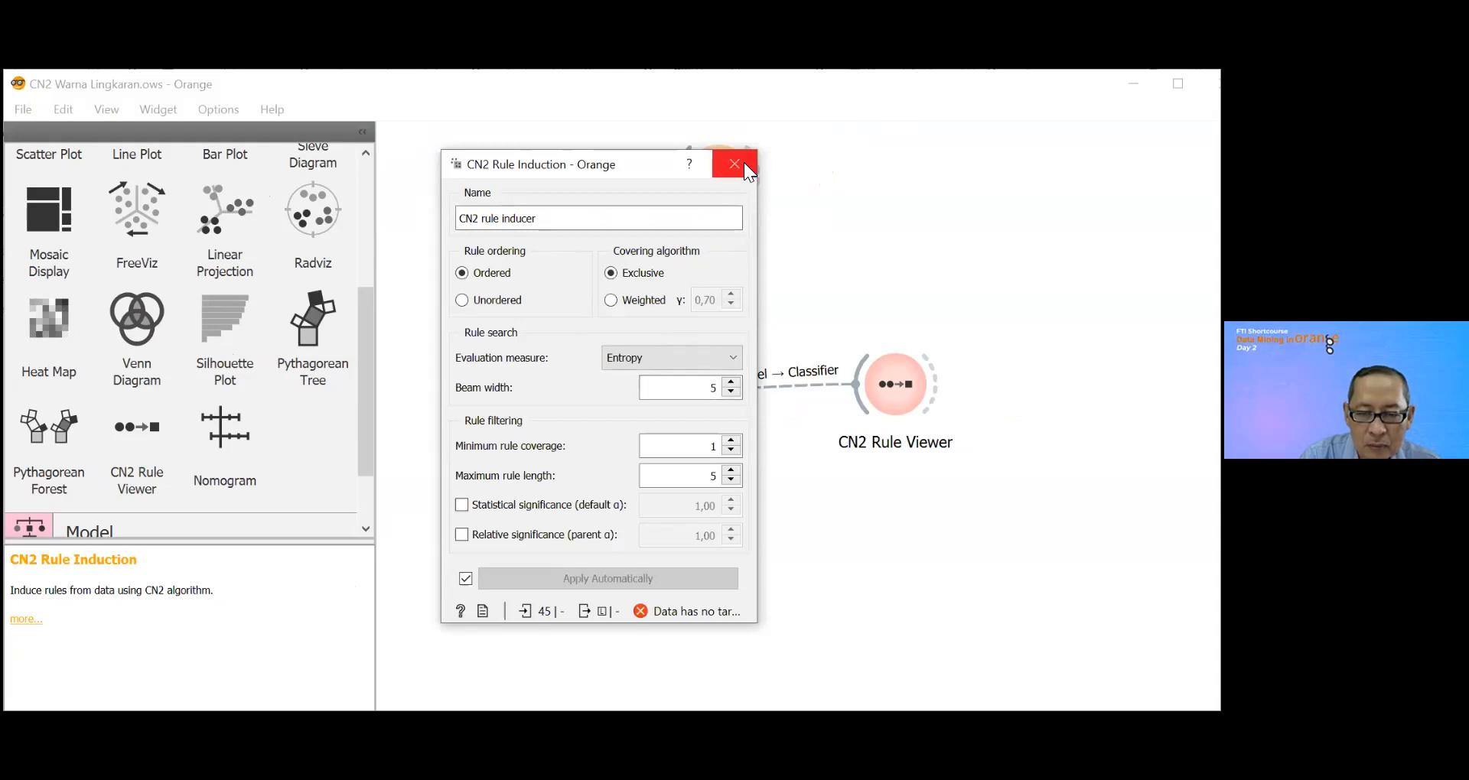
pyautogui.click(736, 164)
pyautogui.click(887, 400)
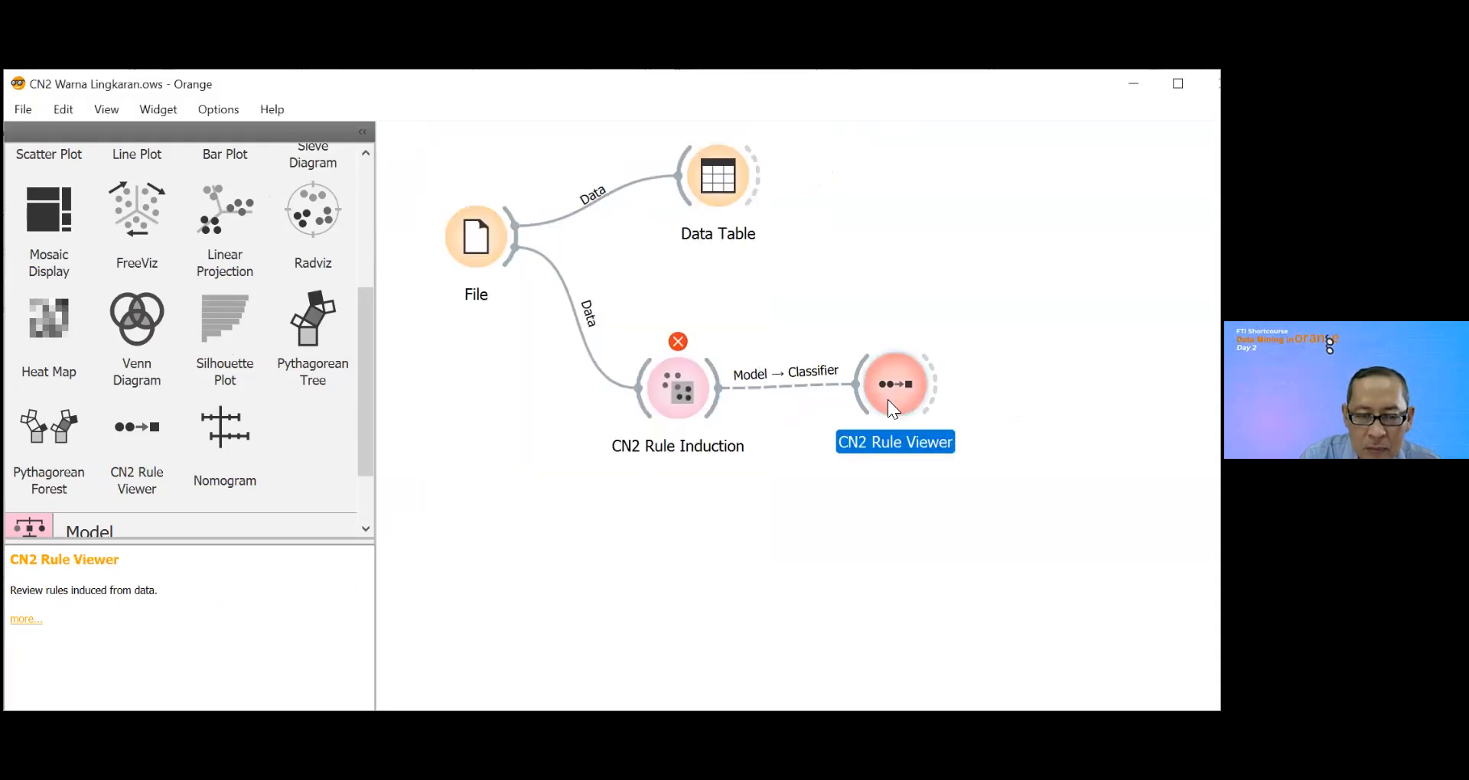
pyautogui.doubleClick(888, 400)
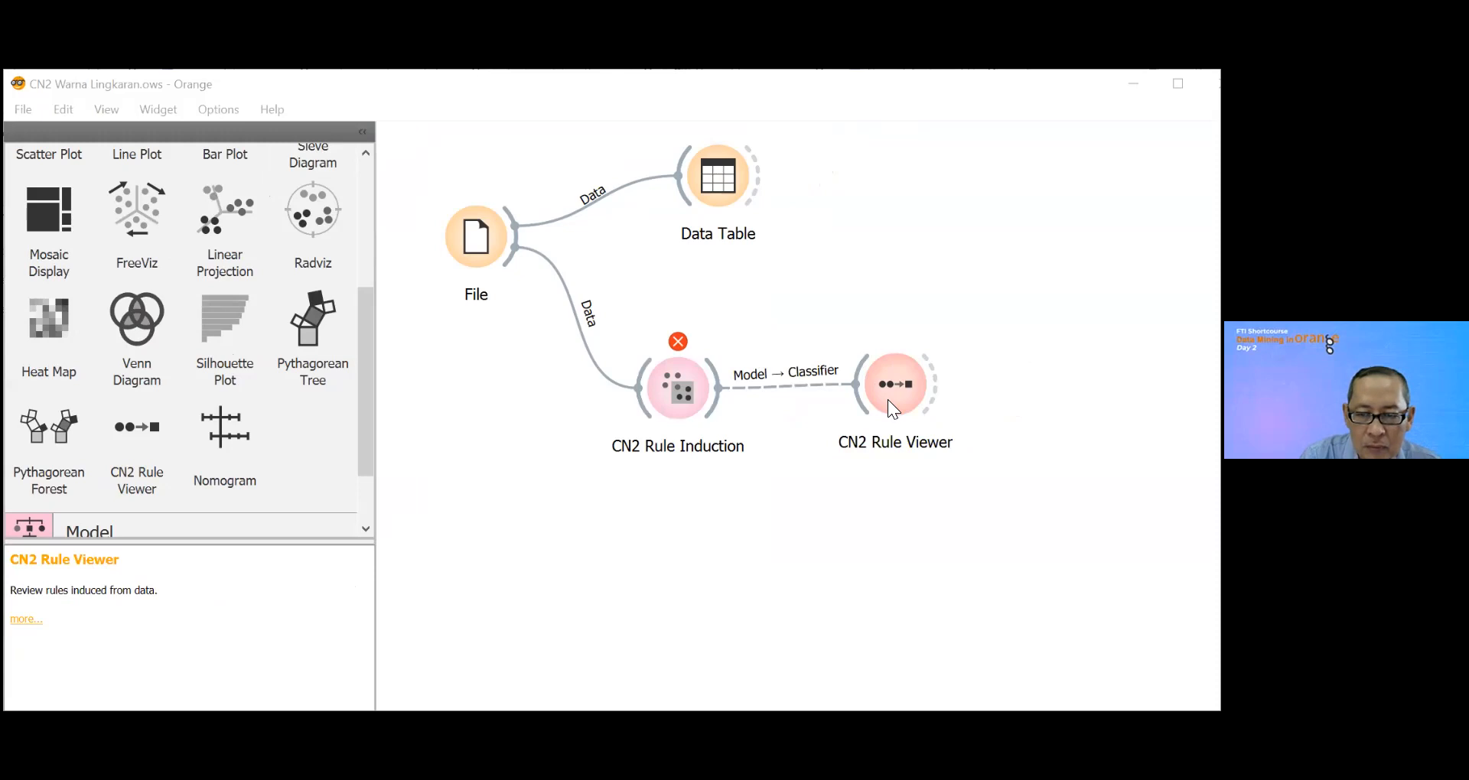
pyautogui.click(872, 164)
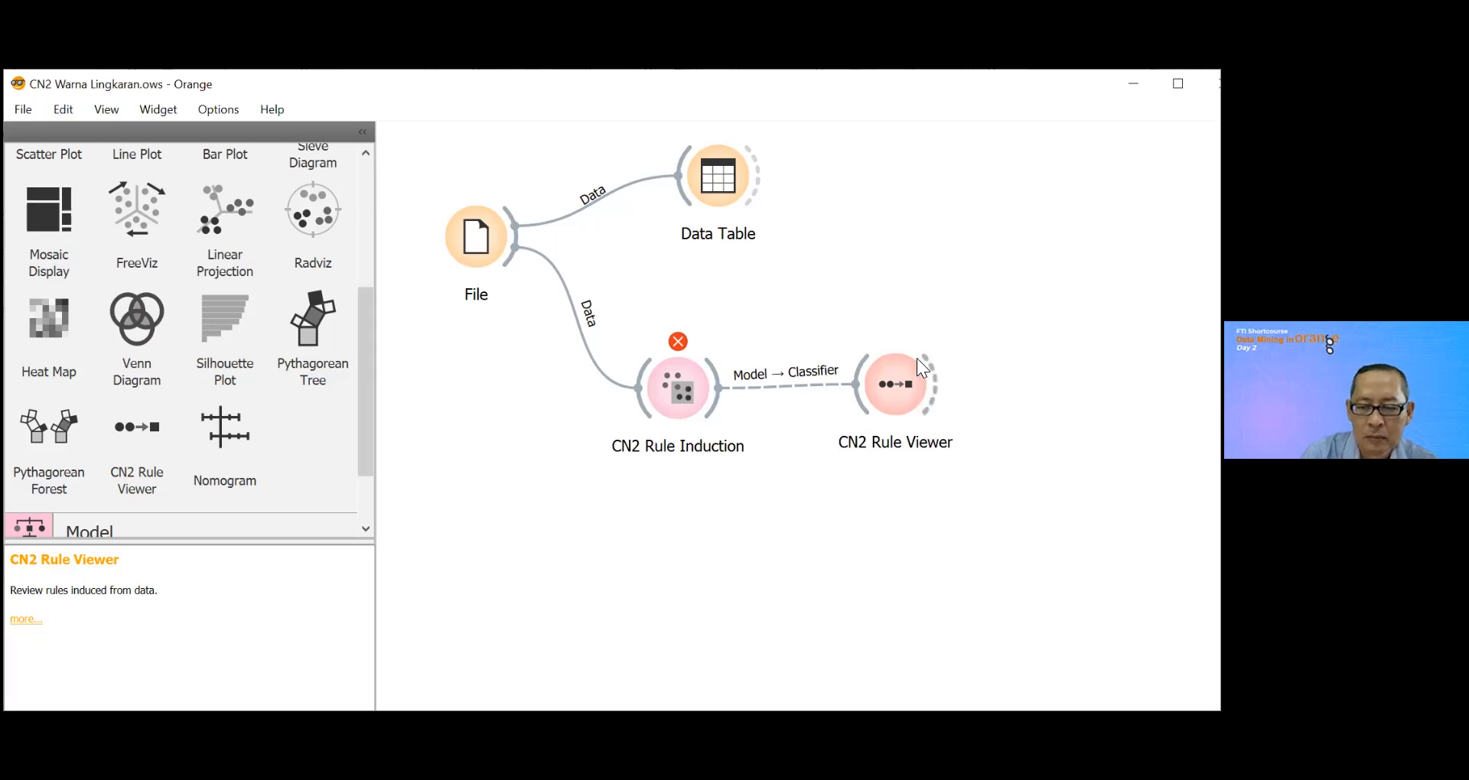
pyautogui.moveTo(891, 390)
pyautogui.mouseDown()
pyautogui.moveTo(898, 402)
pyautogui.moveTo(892, 378)
pyautogui.mouseUp()
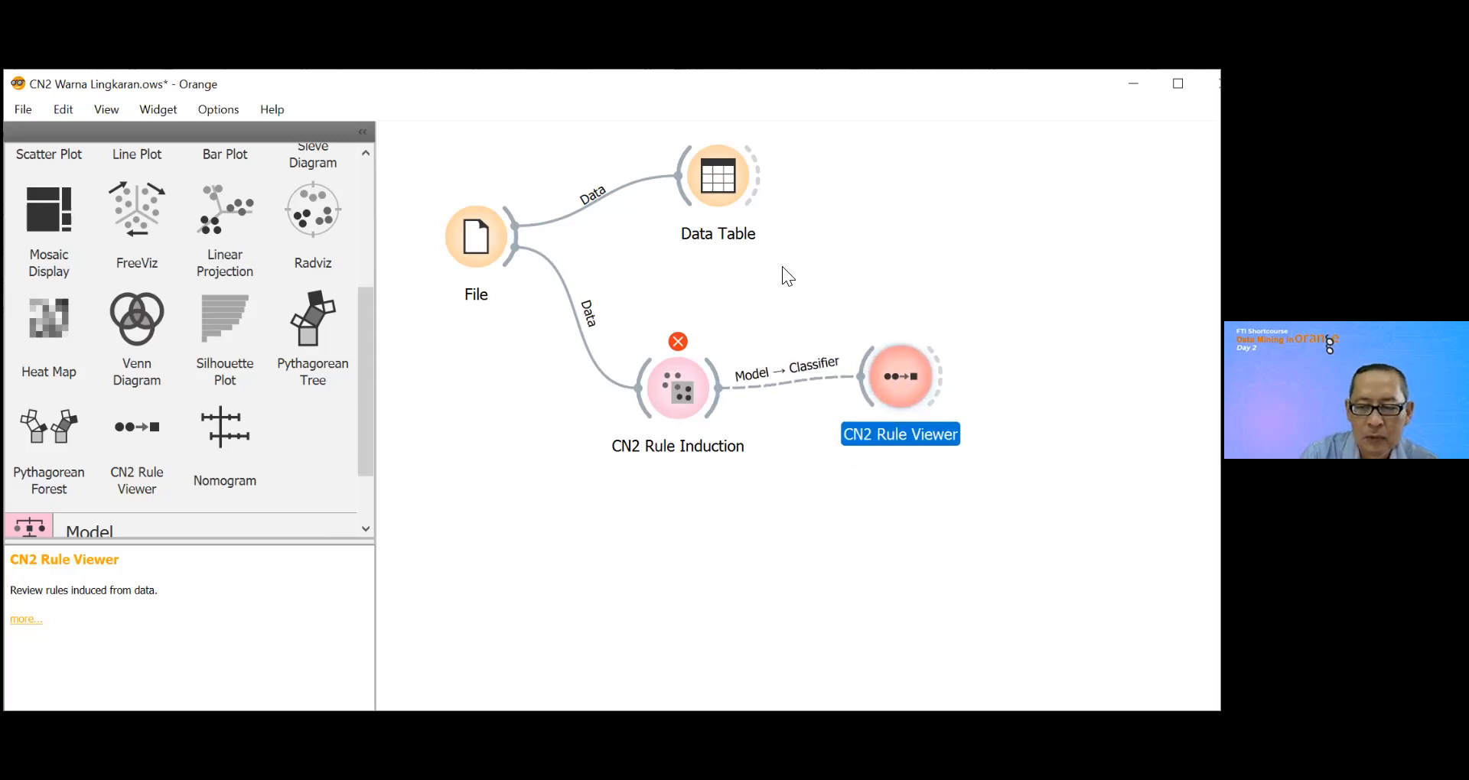
# Step: Examine the Data Table's rows and columns, including the Status Gizi column at the end
pyautogui.doubleClick(720, 182)
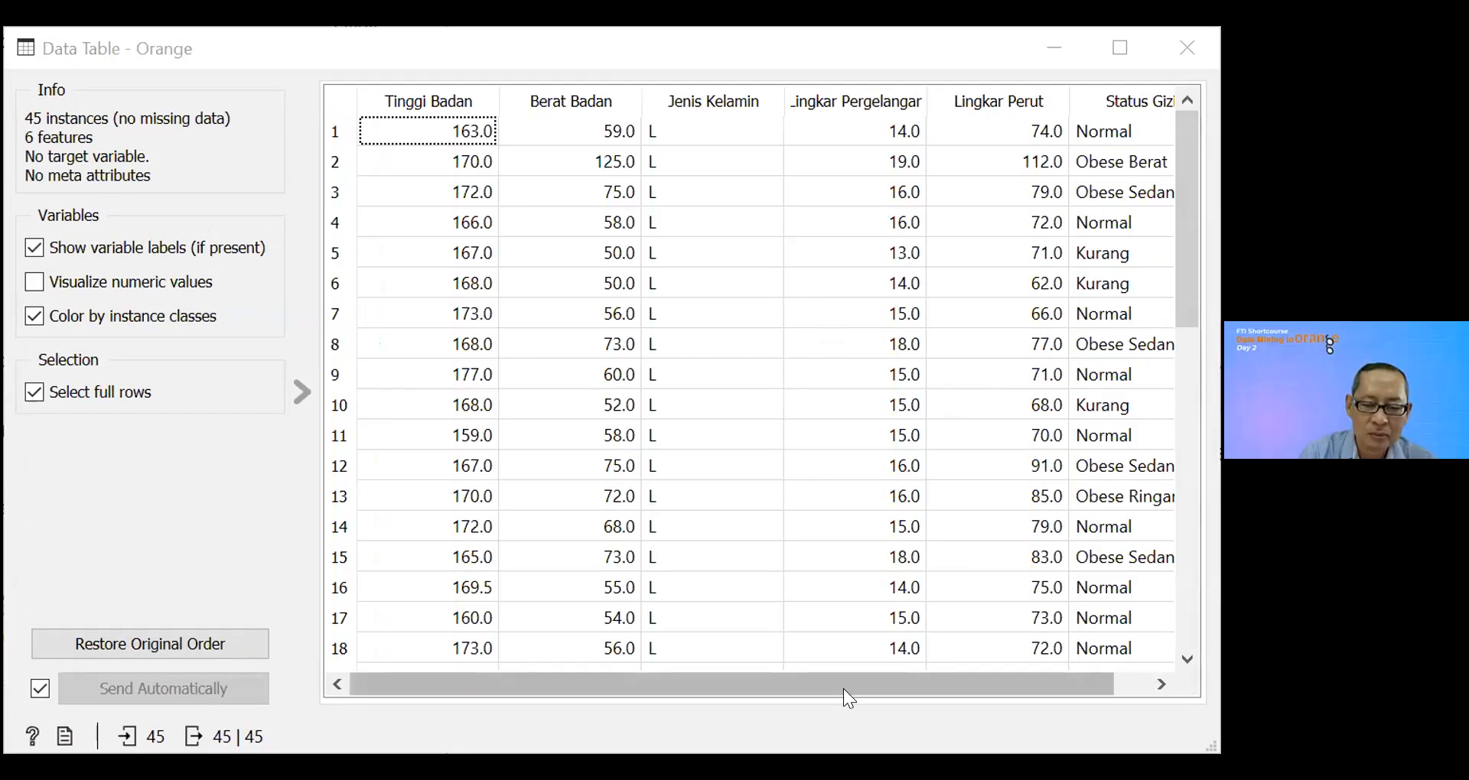
pyautogui.moveTo(843, 688); pyautogui.dragTo(754, 716)
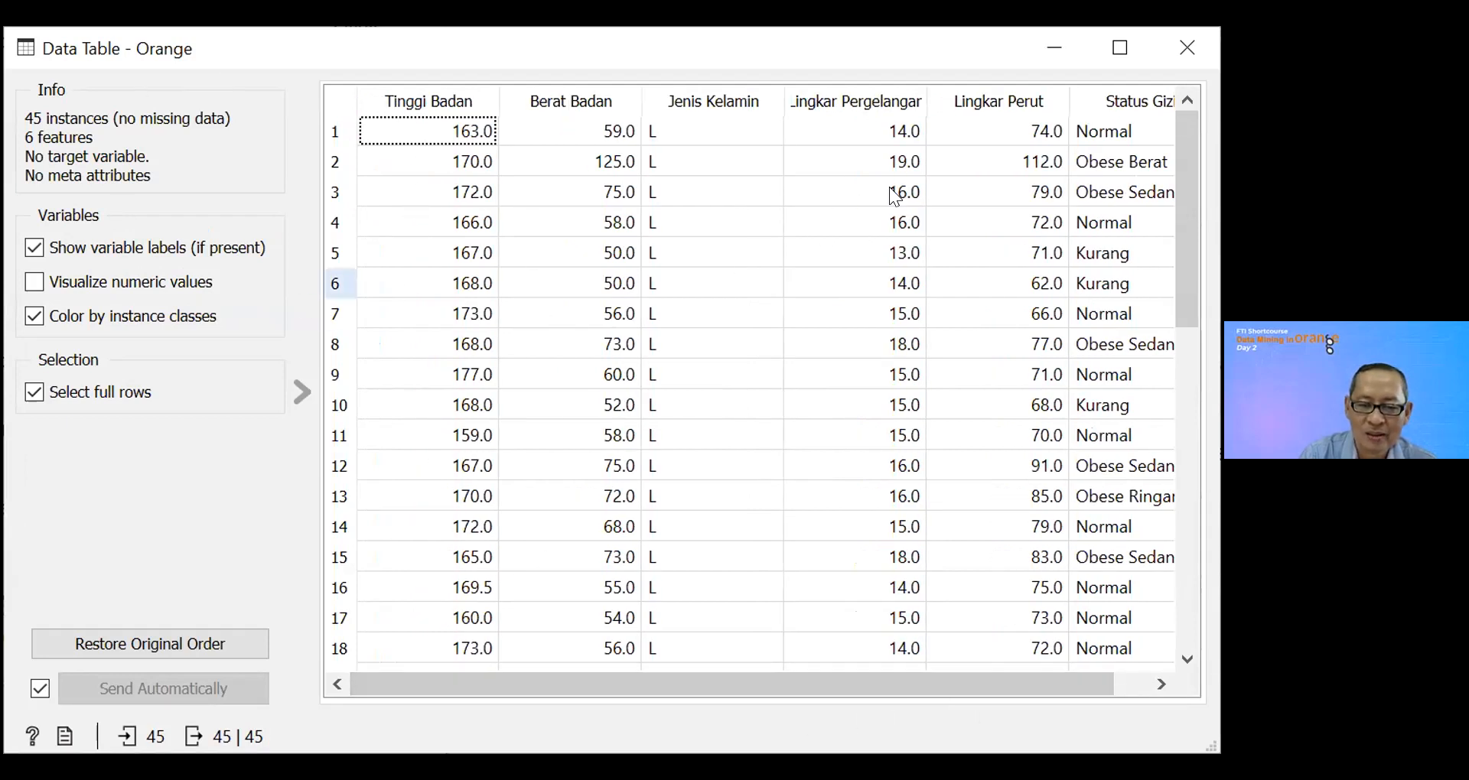
pyautogui.moveTo(980, 688); pyautogui.dragTo(1048, 691)
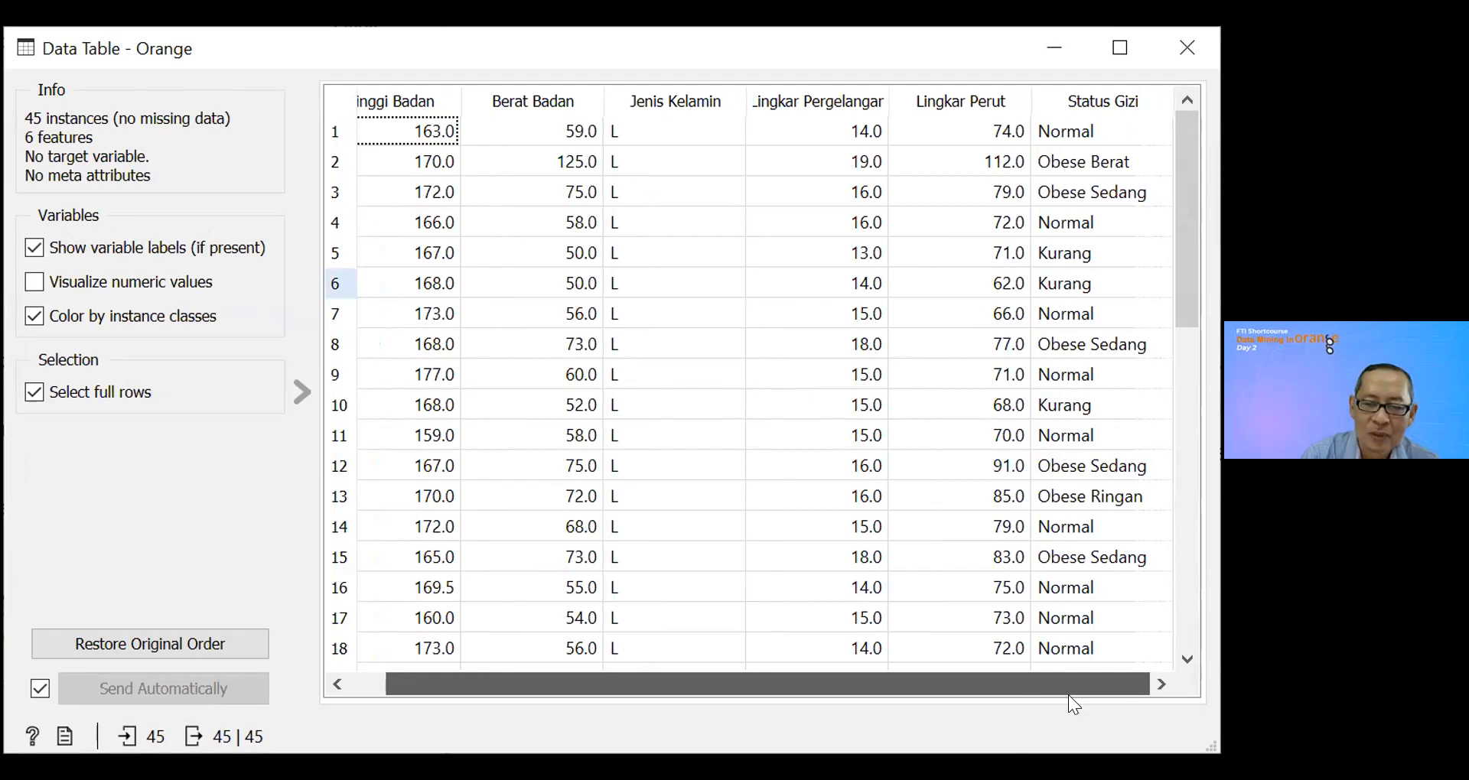
pyautogui.moveTo(1068, 695); pyautogui.dragTo(890, 701)
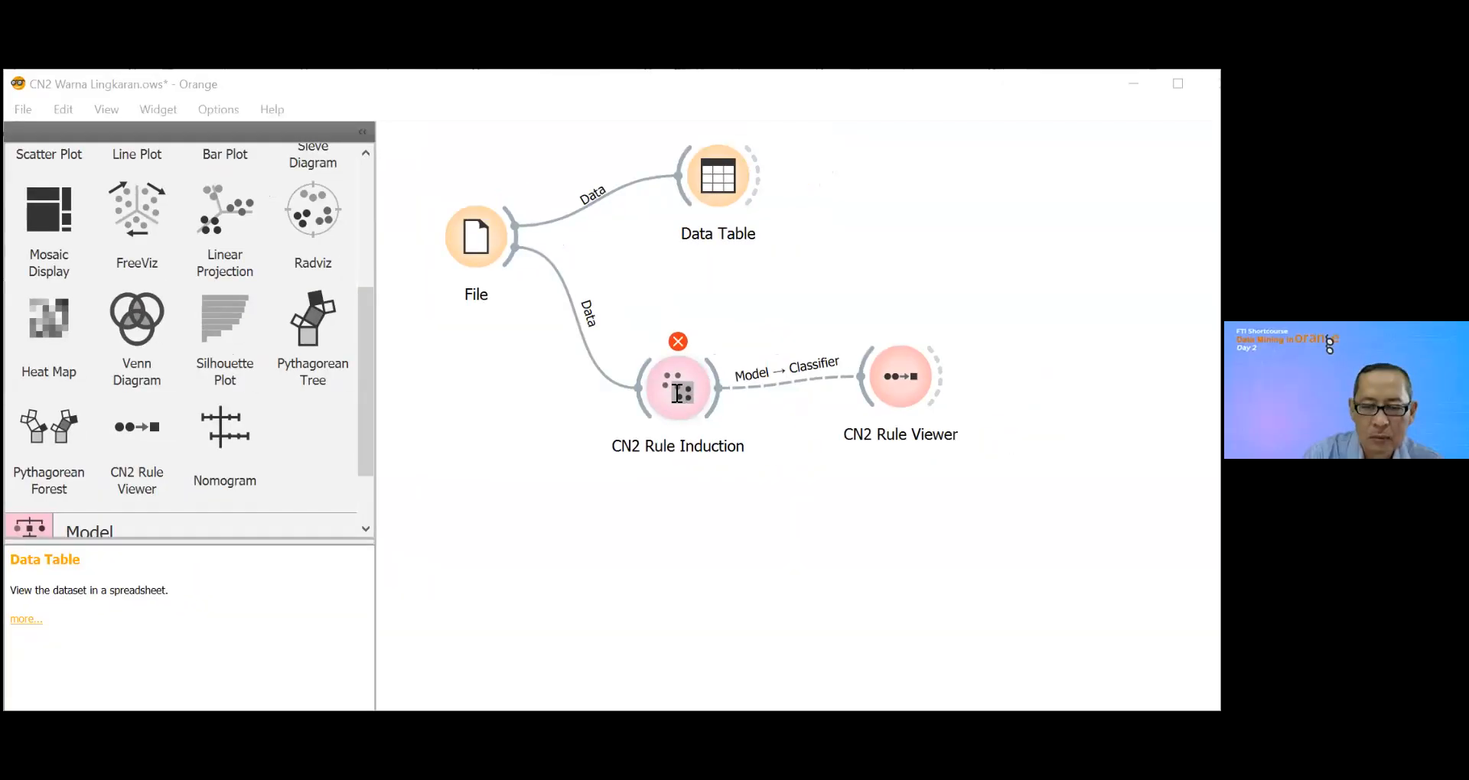
# Step: Read the error reported by CN2 Rule Induction and check the File widget's settings
pyautogui.doubleClick(677, 393)
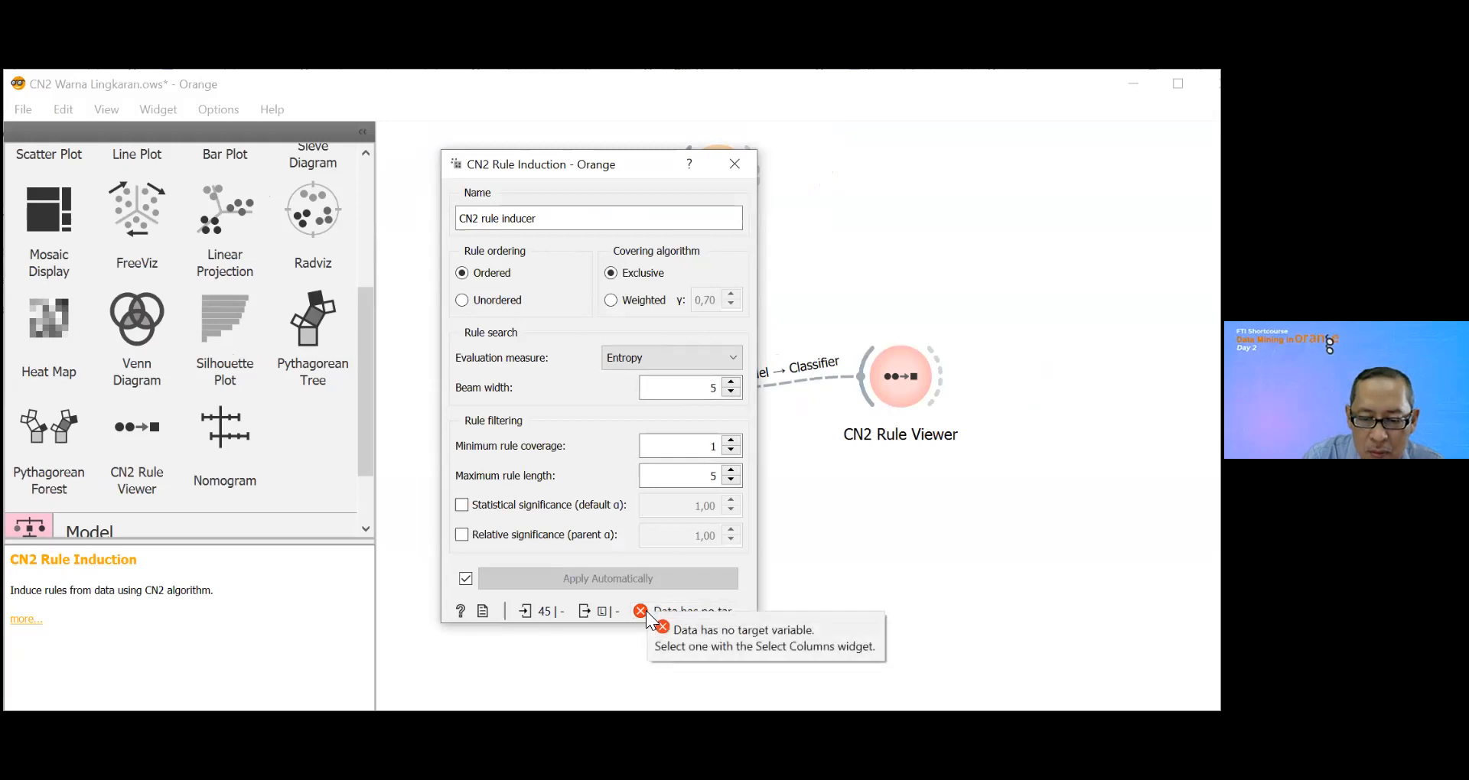
pyautogui.click(734, 163)
pyautogui.click(488, 240)
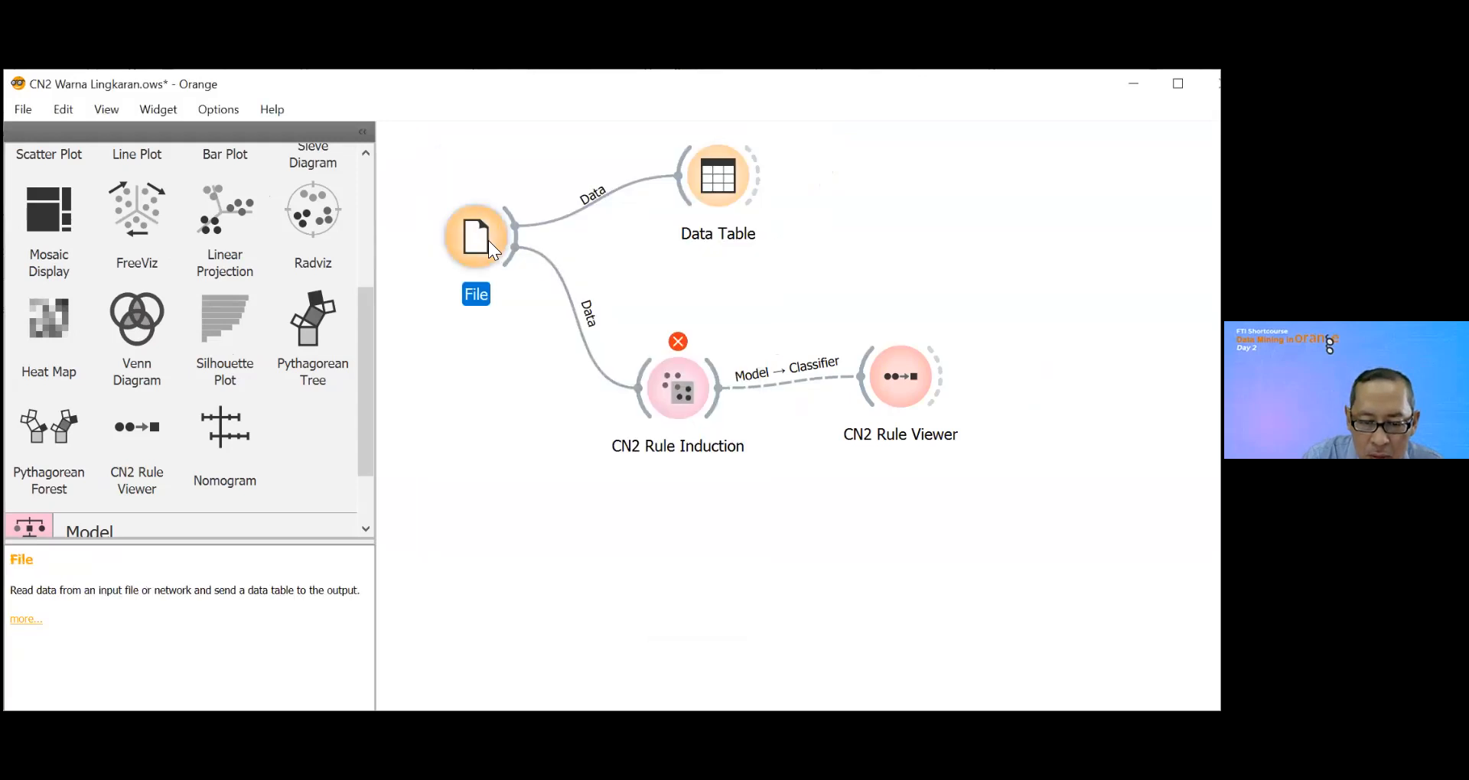
pyautogui.doubleClick(488, 241)
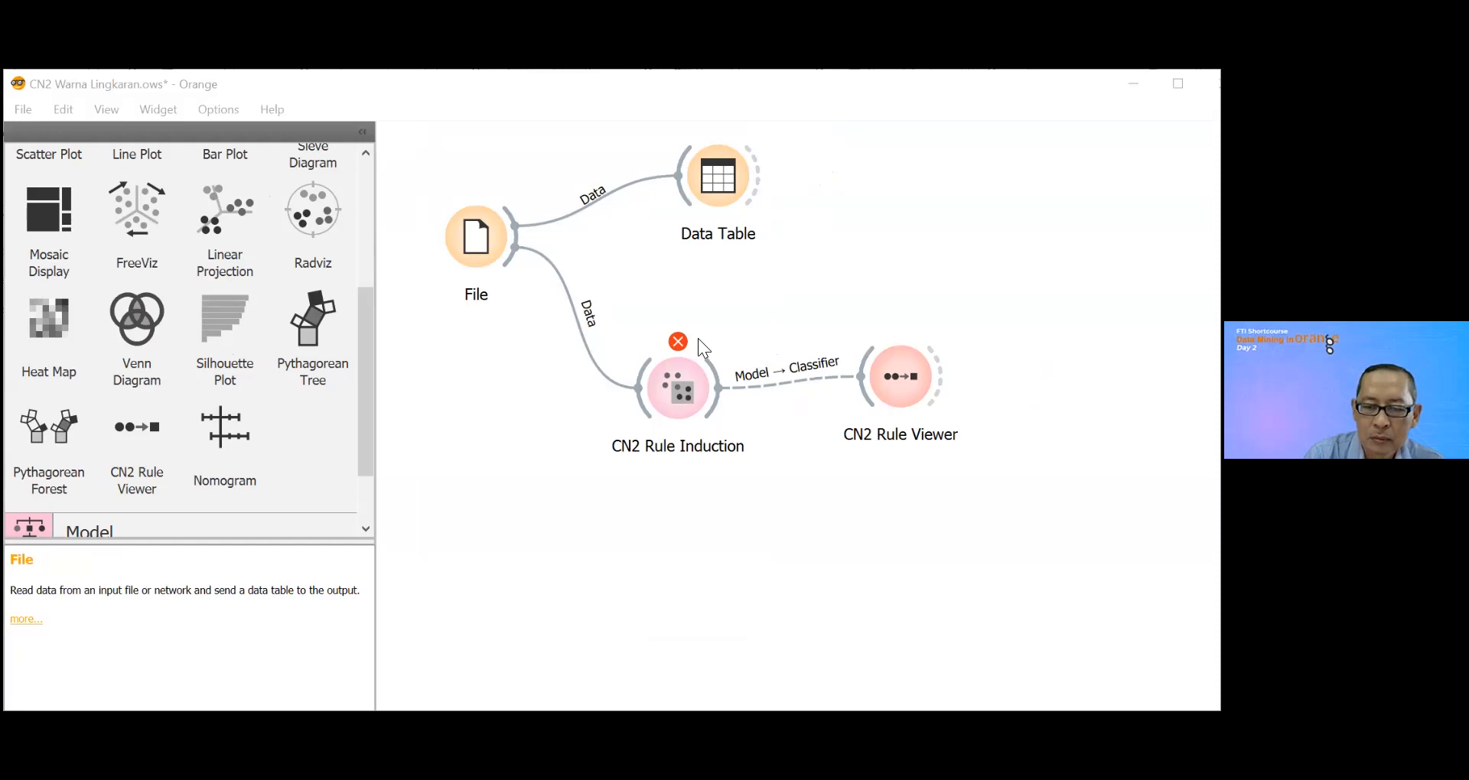
# Step: Remove the CN2 Rule Viewer, the link from File to CN2 Rule Induction, and the CN2 Rule Induction widget
pyautogui.rightClick(674, 399)
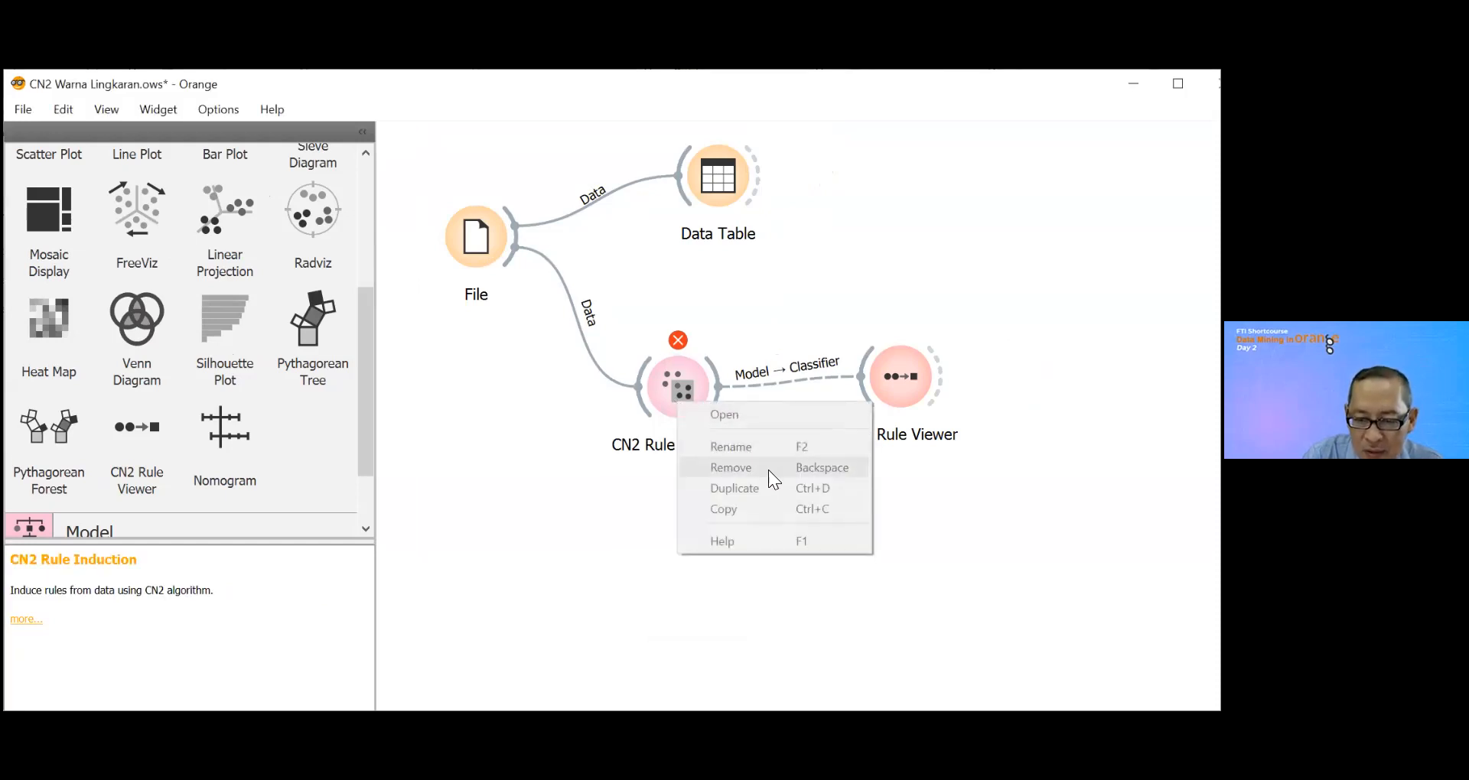
pyautogui.click(641, 556)
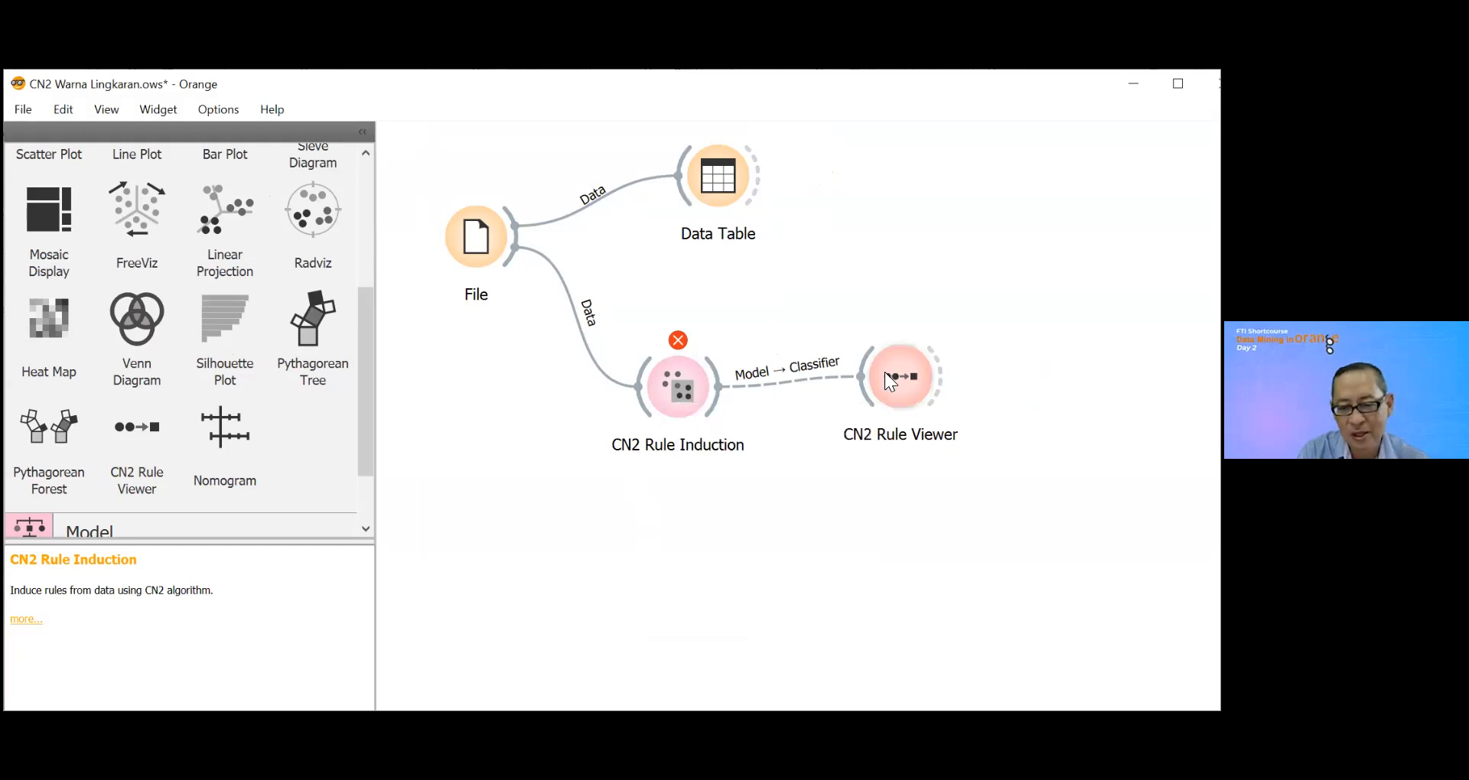
pyautogui.rightClick(884, 373)
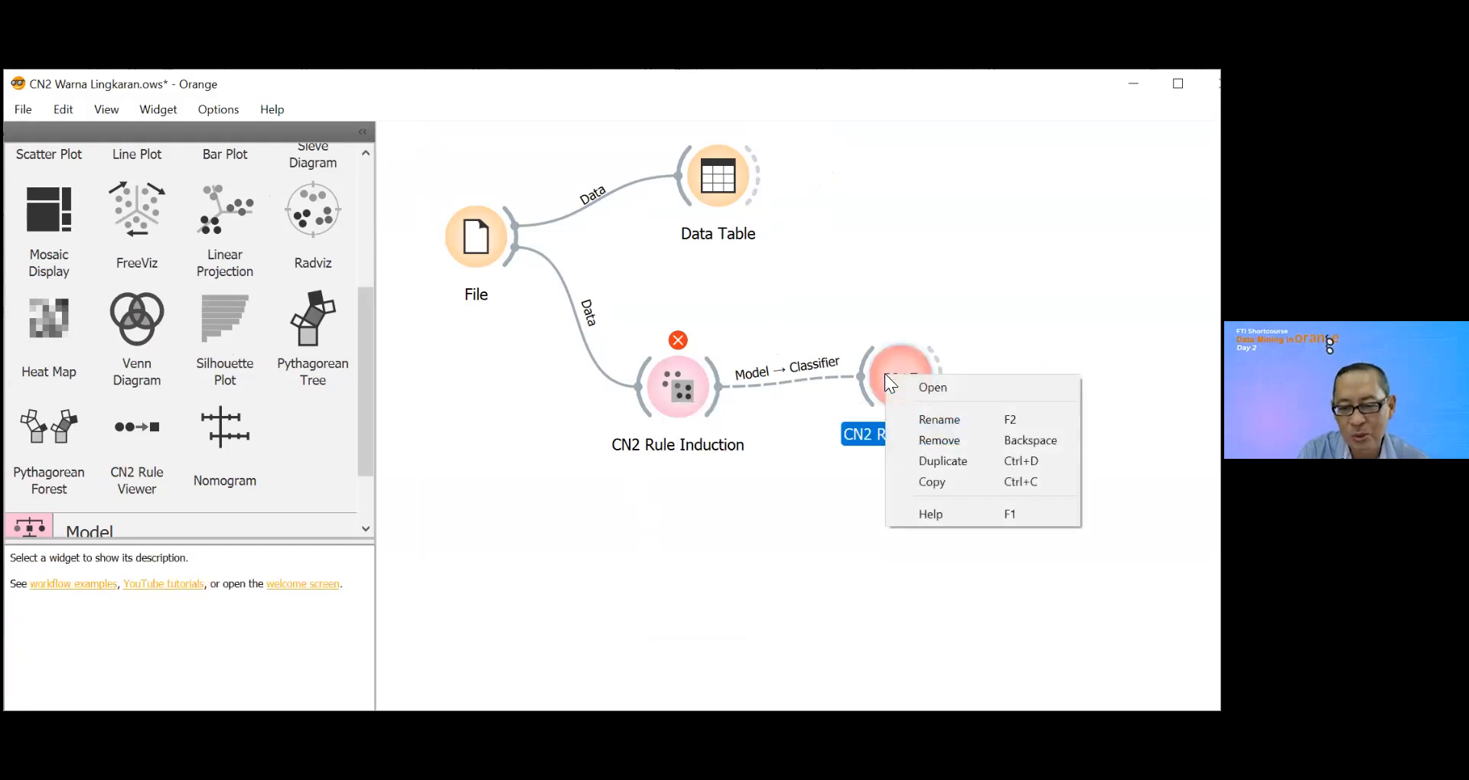
pyautogui.click(935, 441)
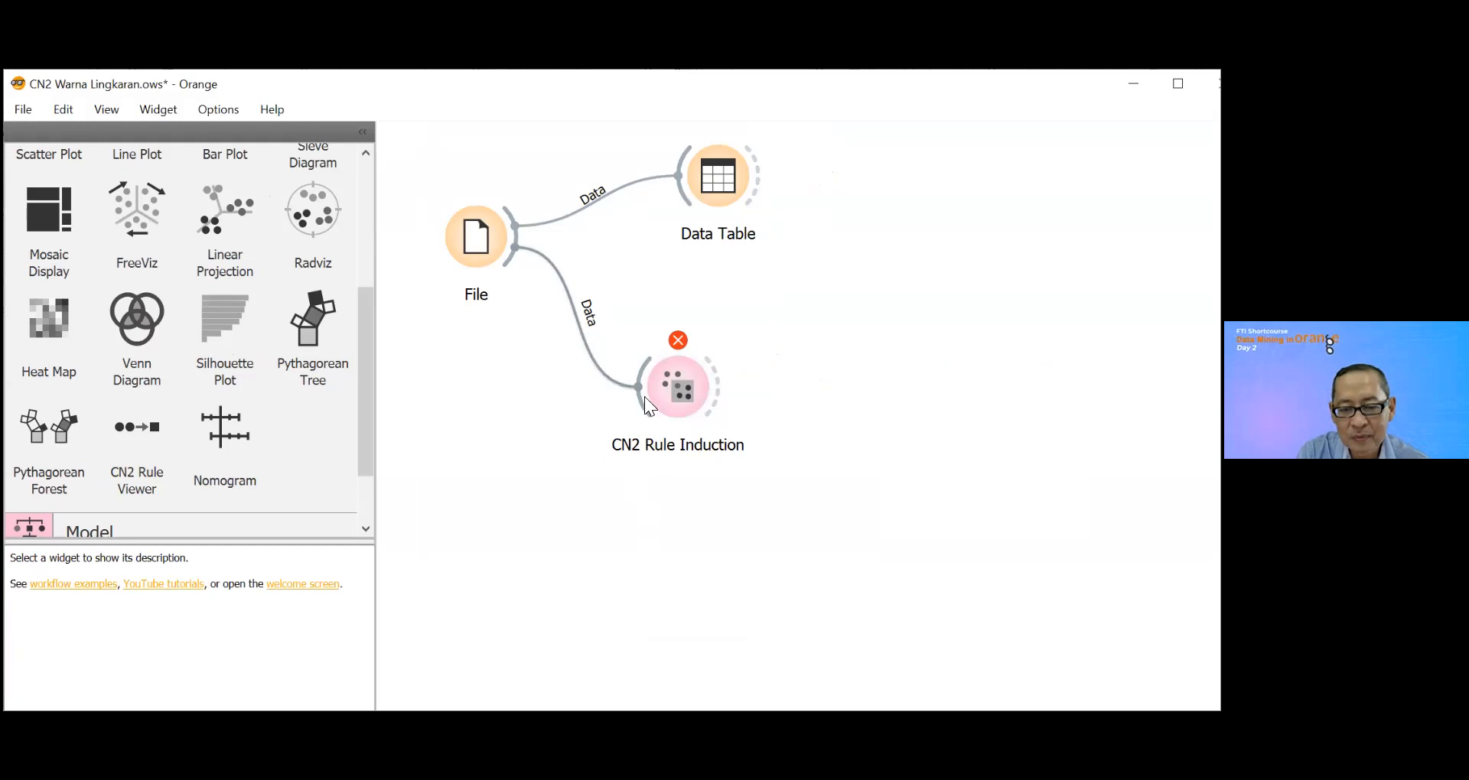
pyautogui.rightClick(620, 383)
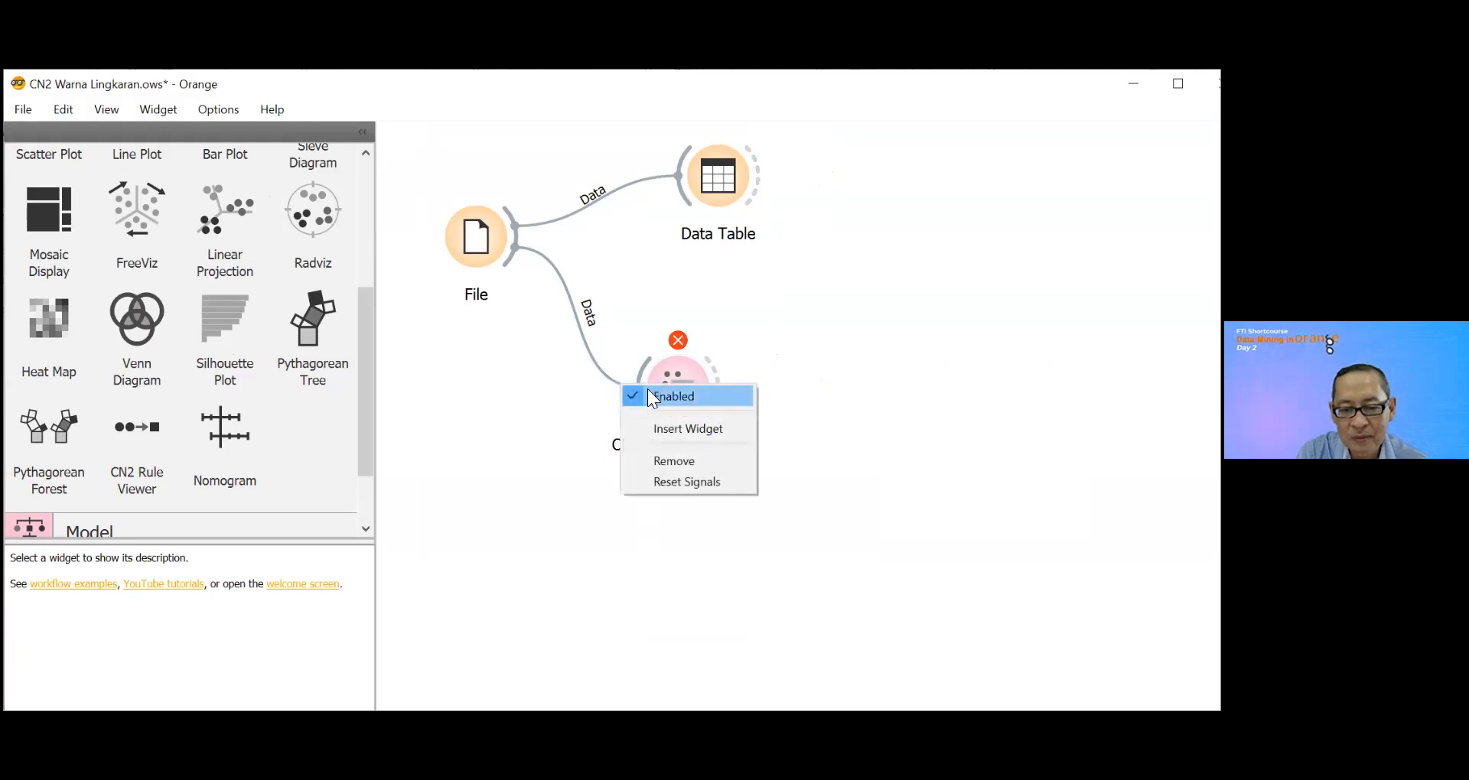
pyautogui.click(675, 462)
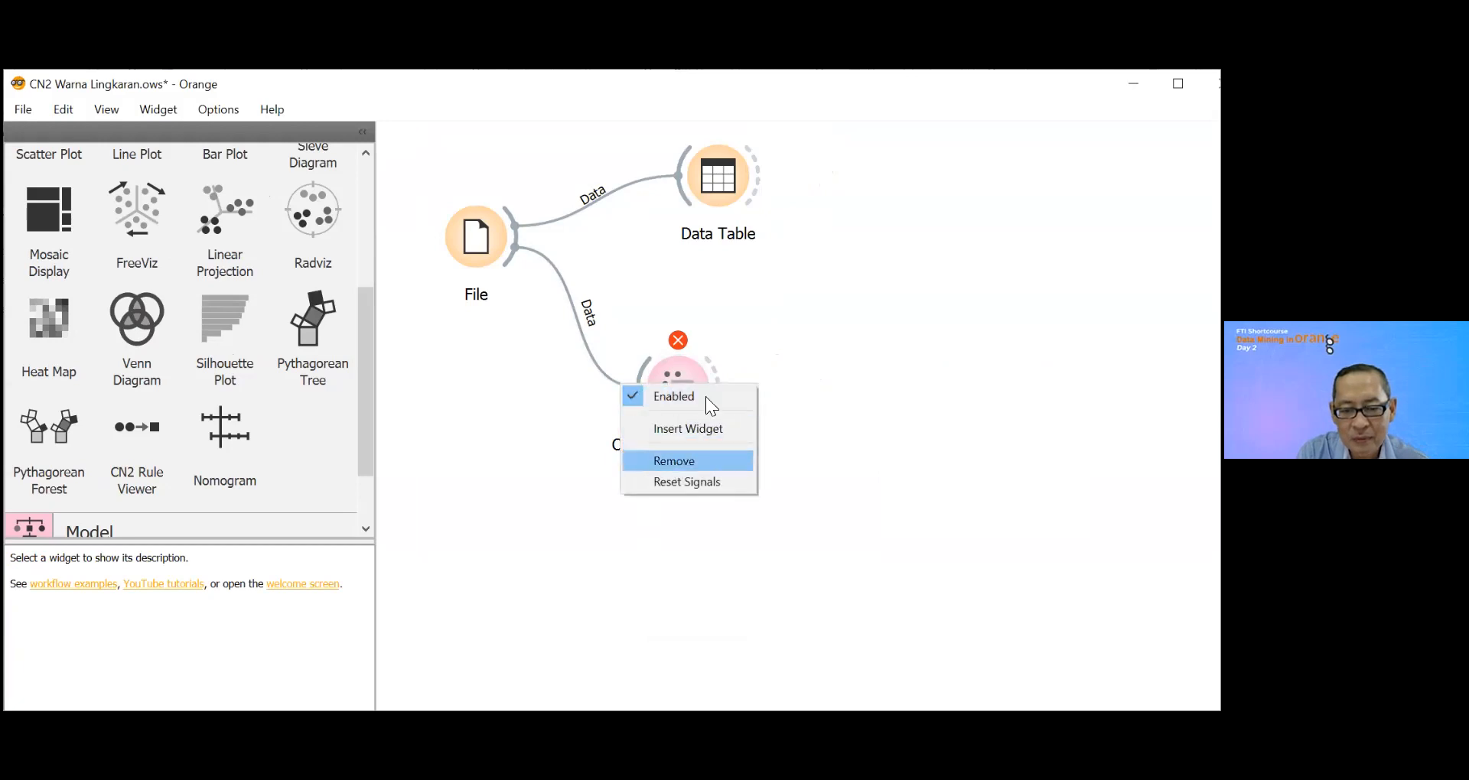
pyautogui.rightClick(696, 388)
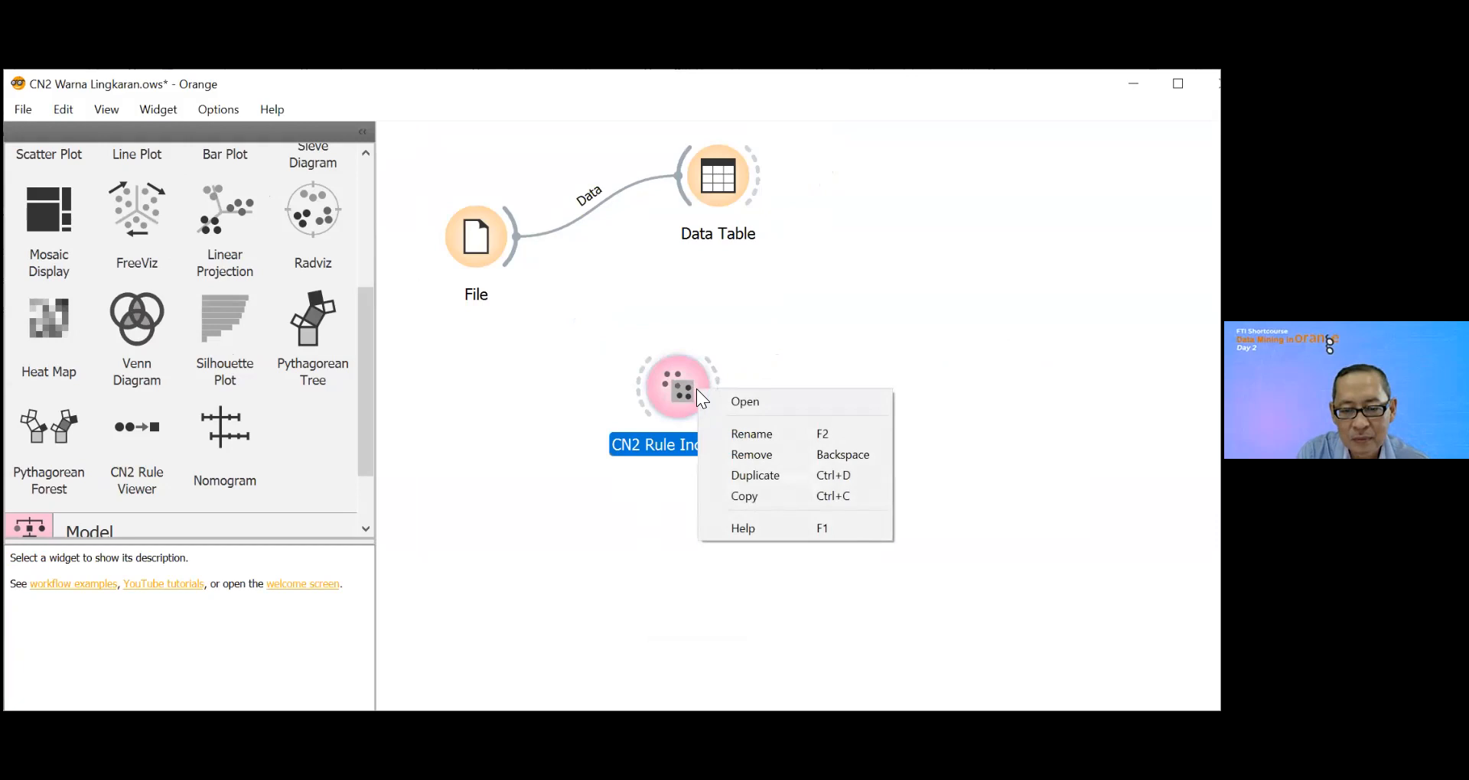
pyautogui.click(768, 460)
# Step: Recheck the data settings in the File widget and return to the canvas
pyautogui.click(479, 251)
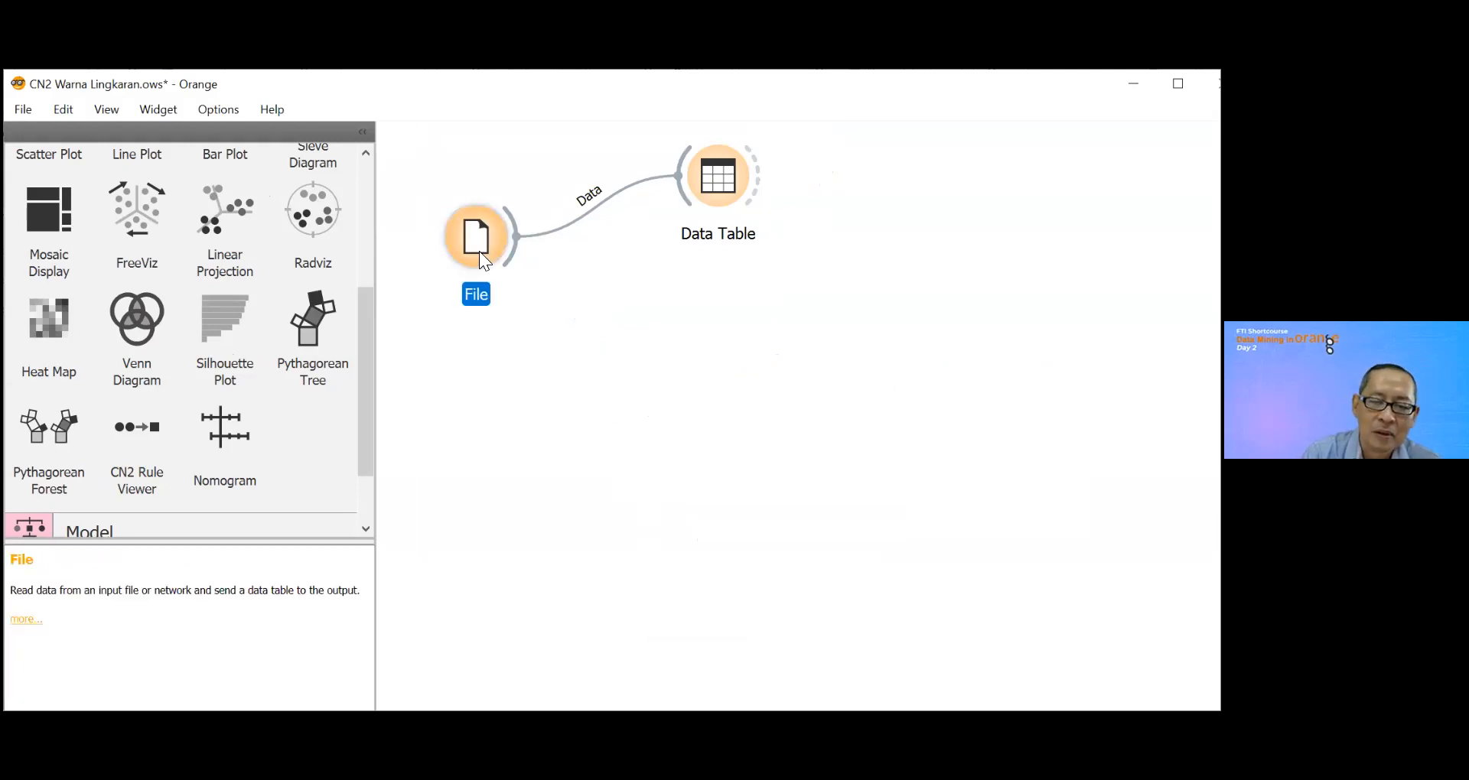
pyautogui.doubleClick(479, 251)
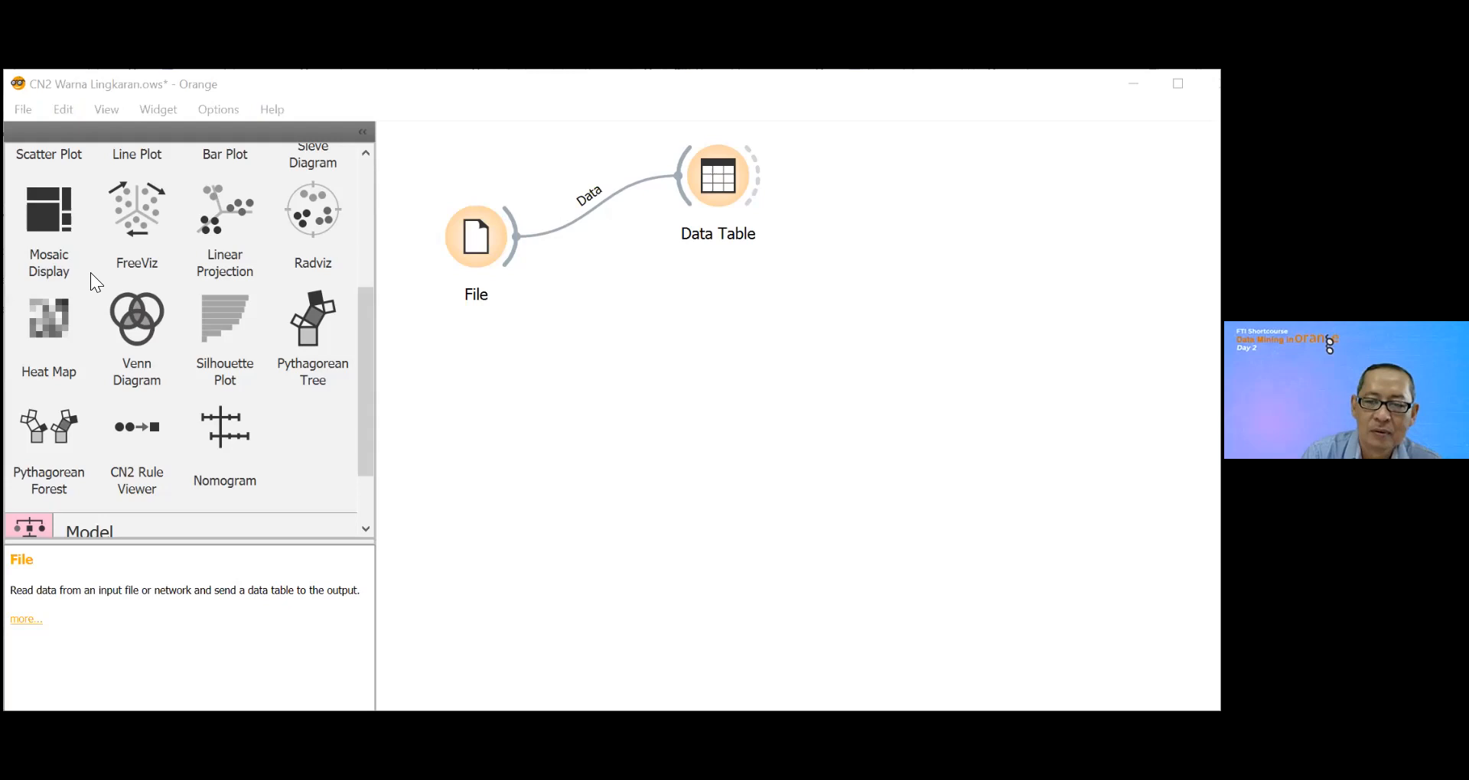
pyautogui.click(568, 288)
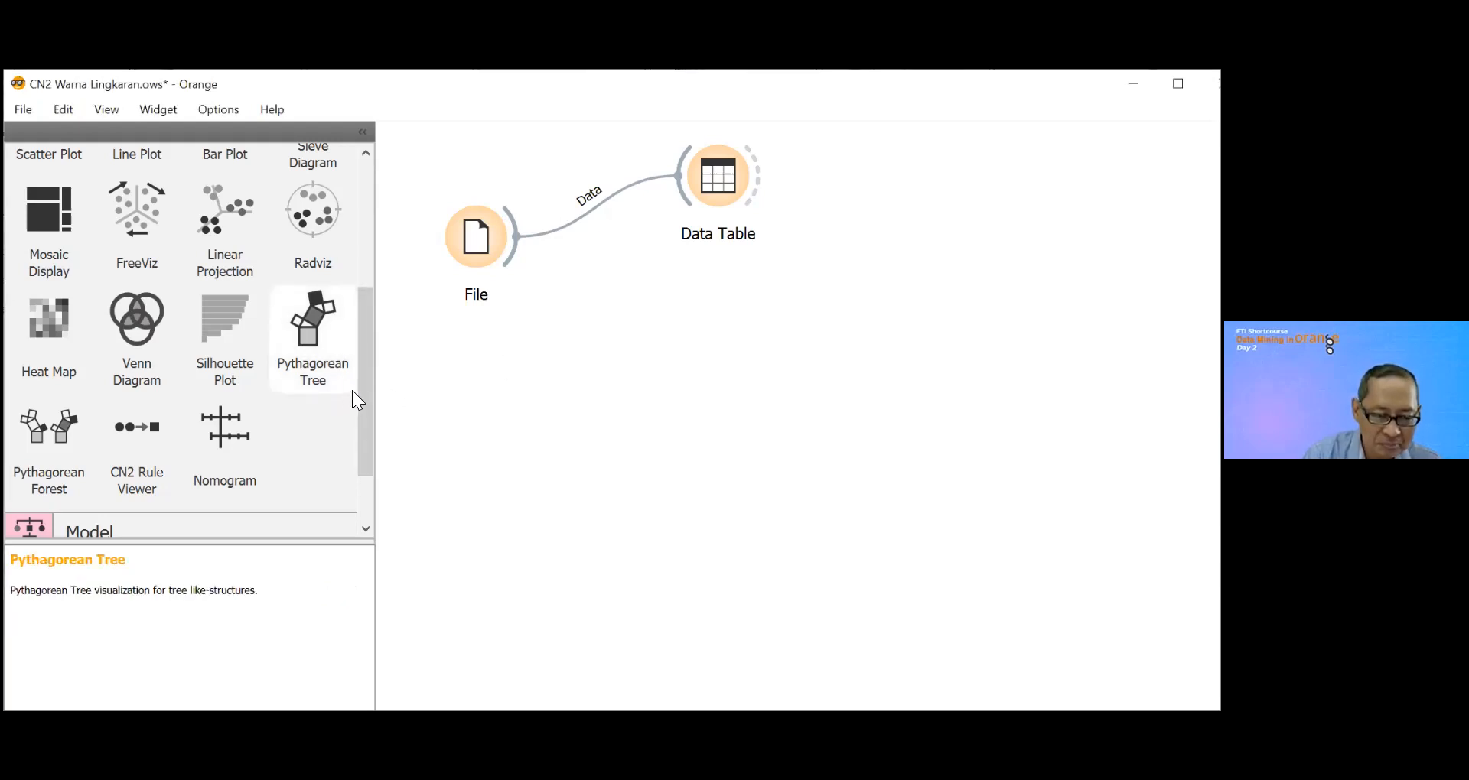
# Step: Add a CN2 Rule Induction widget from the Model category below the File widget and link the File data to it
pyautogui.scroll(-2, 367, 365)
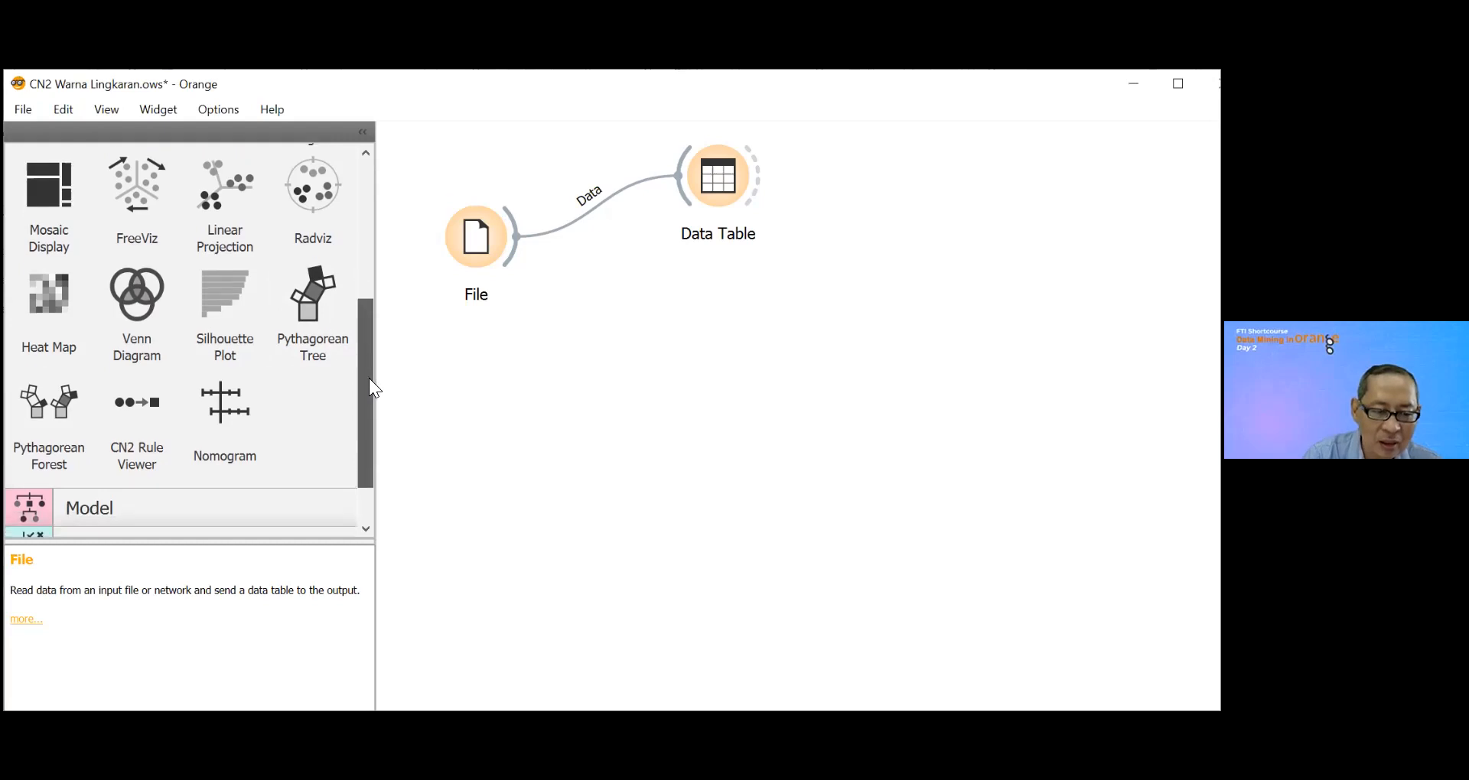
pyautogui.click(32, 441)
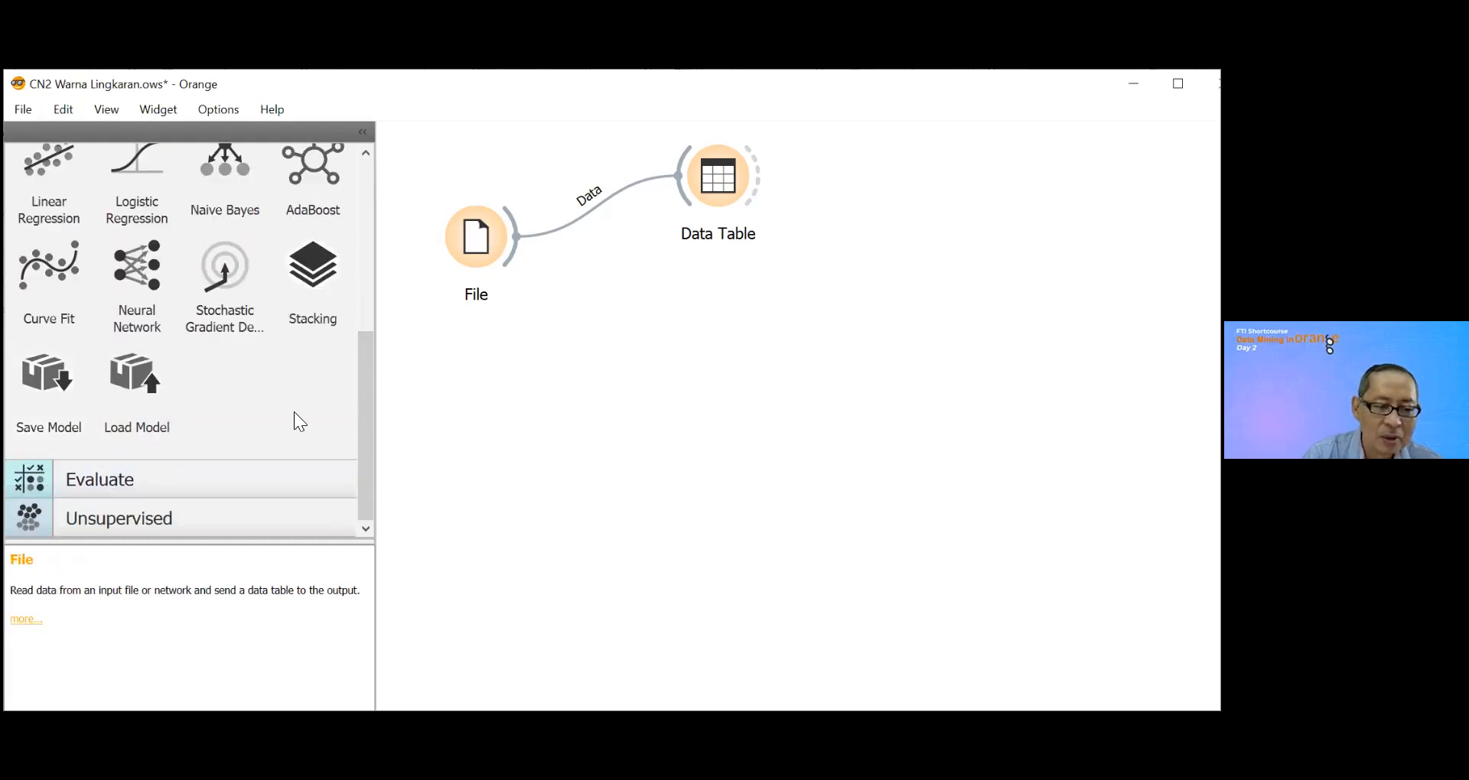
pyautogui.moveTo(367, 393); pyautogui.dragTo(365, 286)
pyautogui.moveTo(137, 177); pyautogui.dragTo(629, 347)
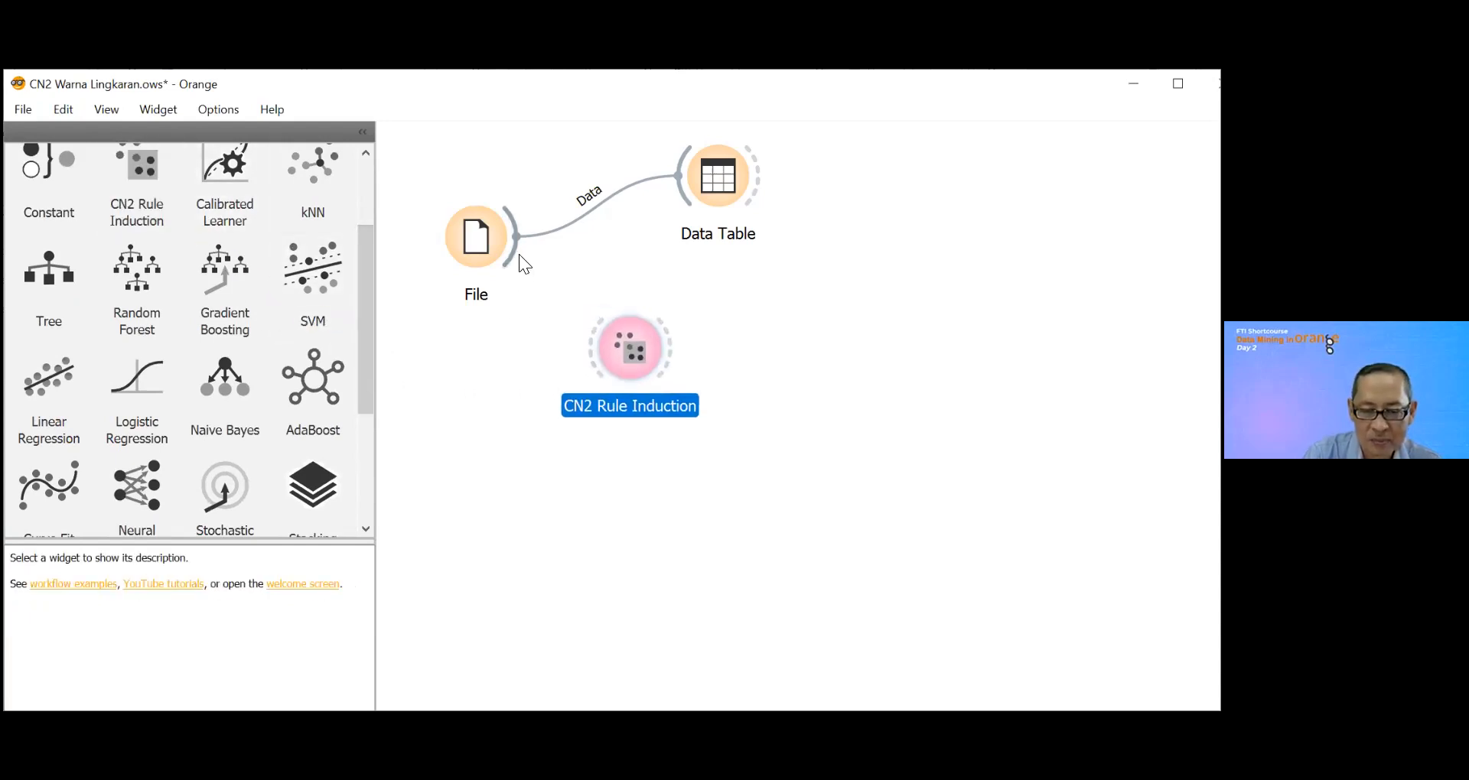
pyautogui.moveTo(518, 243); pyautogui.dragTo(631, 346)
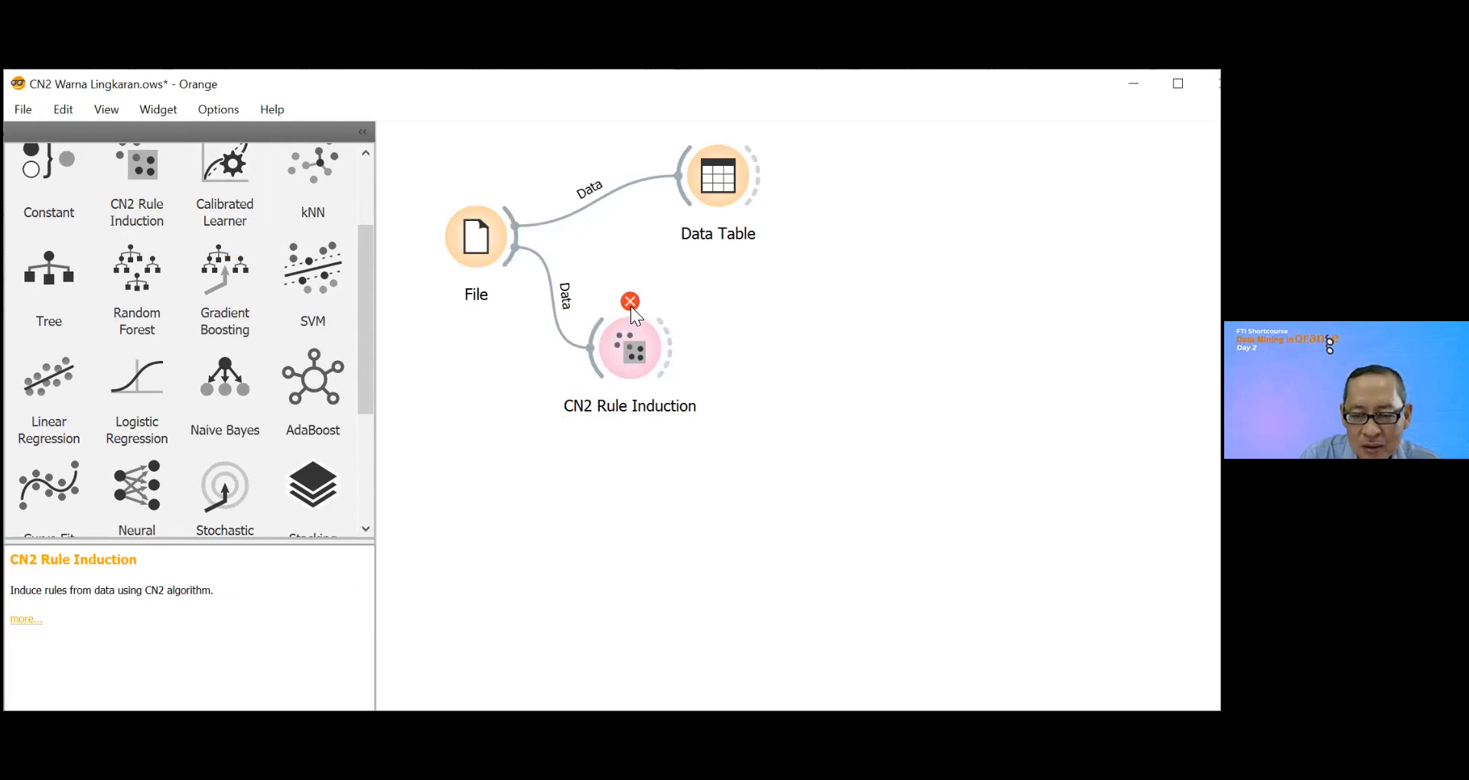
# Step: Set the role of the Lingkar Perut column to target in the File widget
pyautogui.moveTo(630, 306)
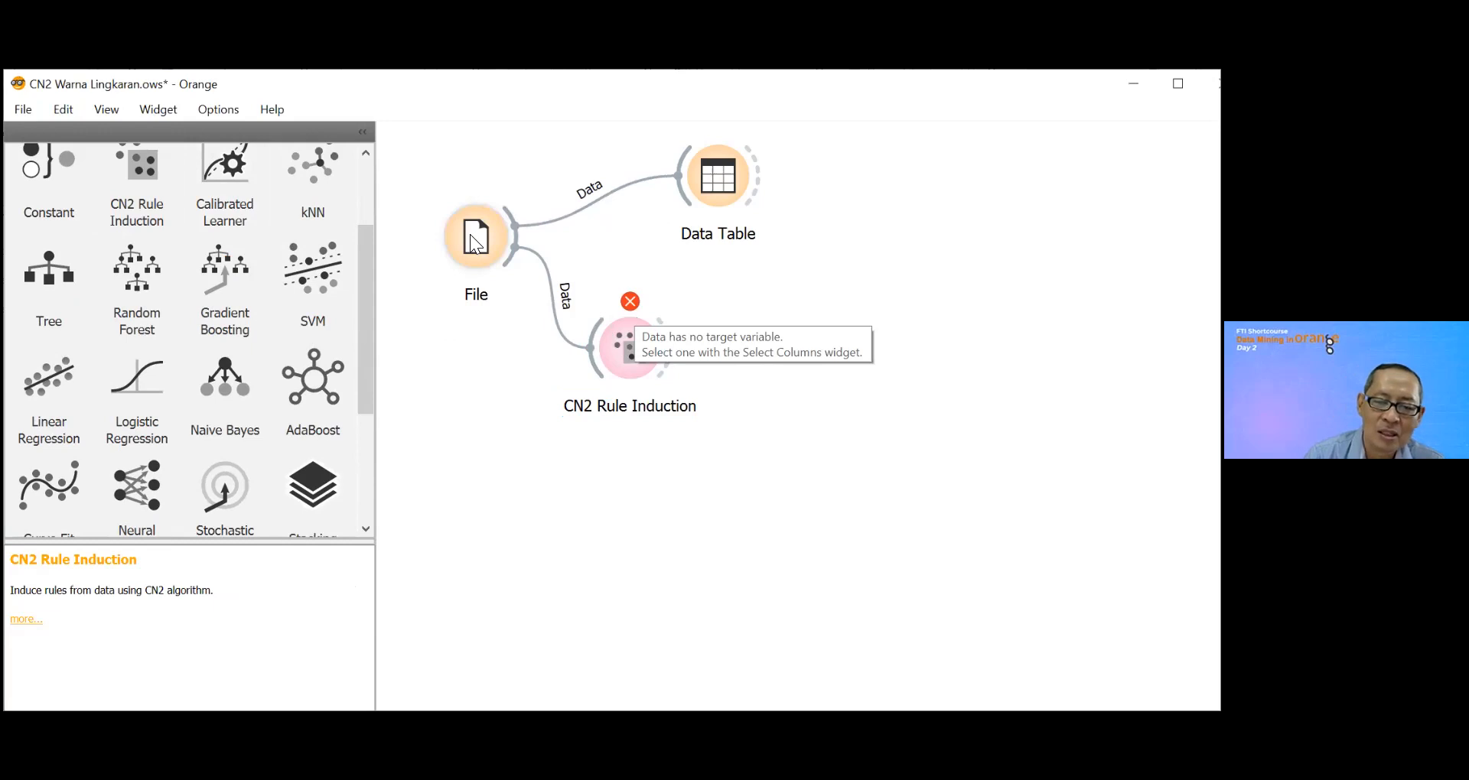
pyautogui.moveTo(470, 235)
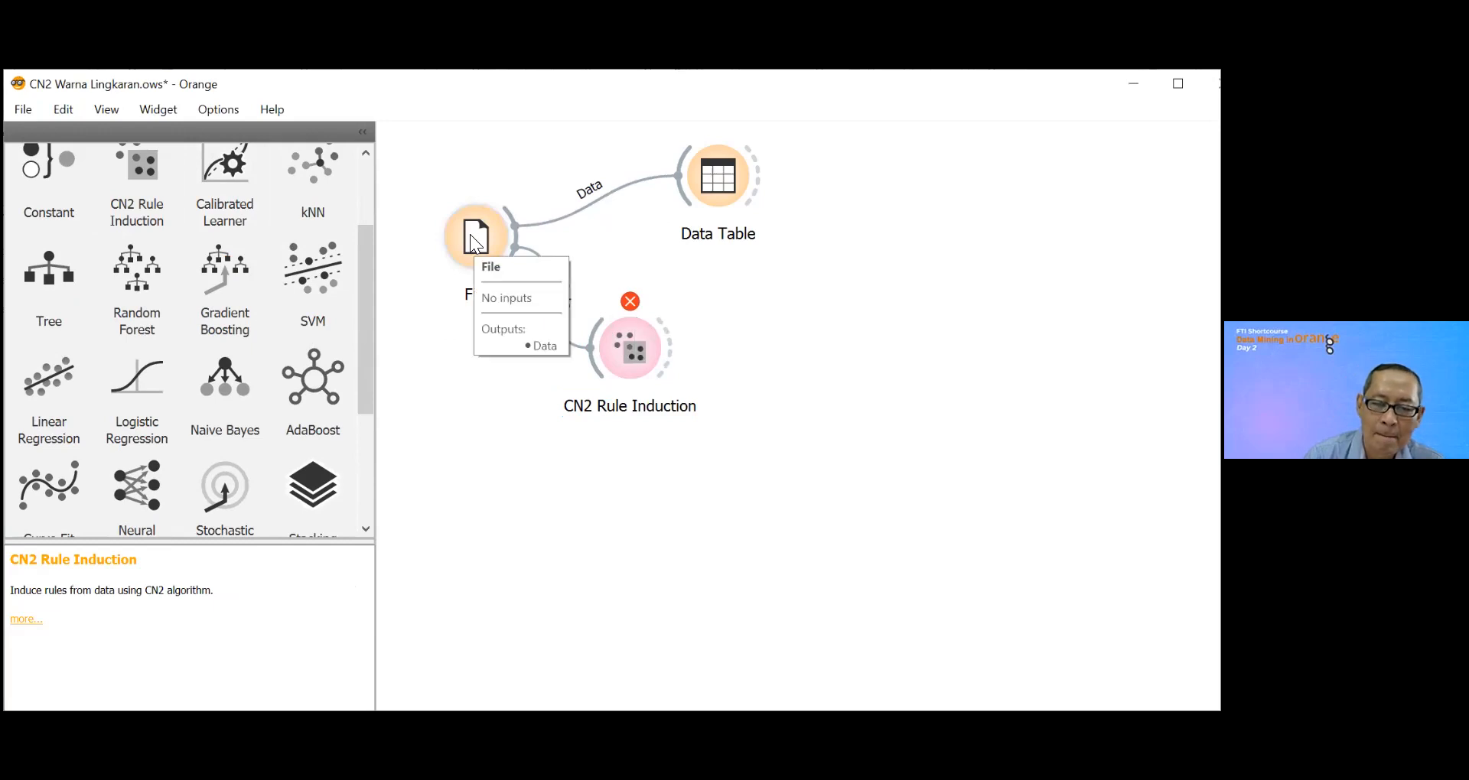
pyautogui.doubleClick(470, 234)
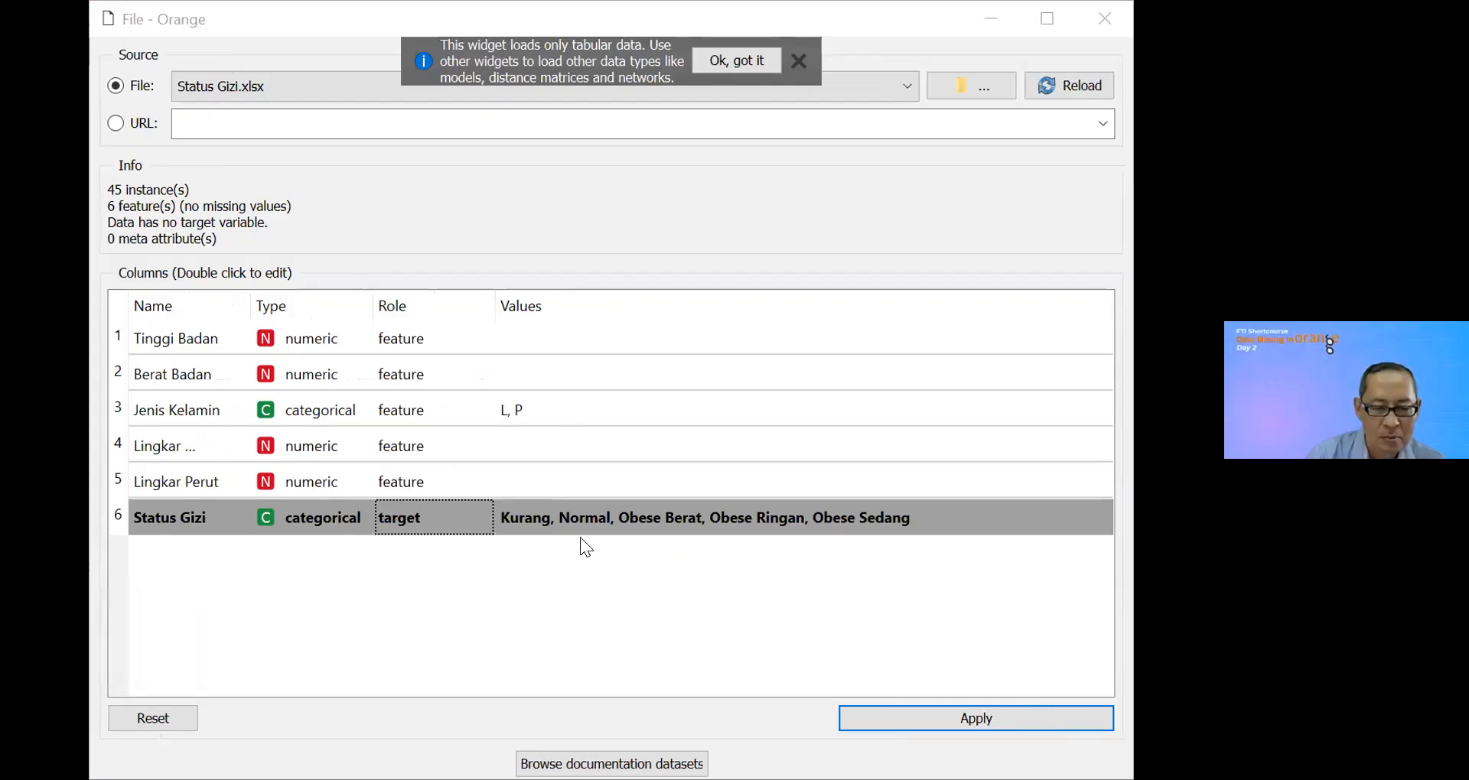
pyautogui.doubleClick(432, 482)
pyautogui.click(410, 528)
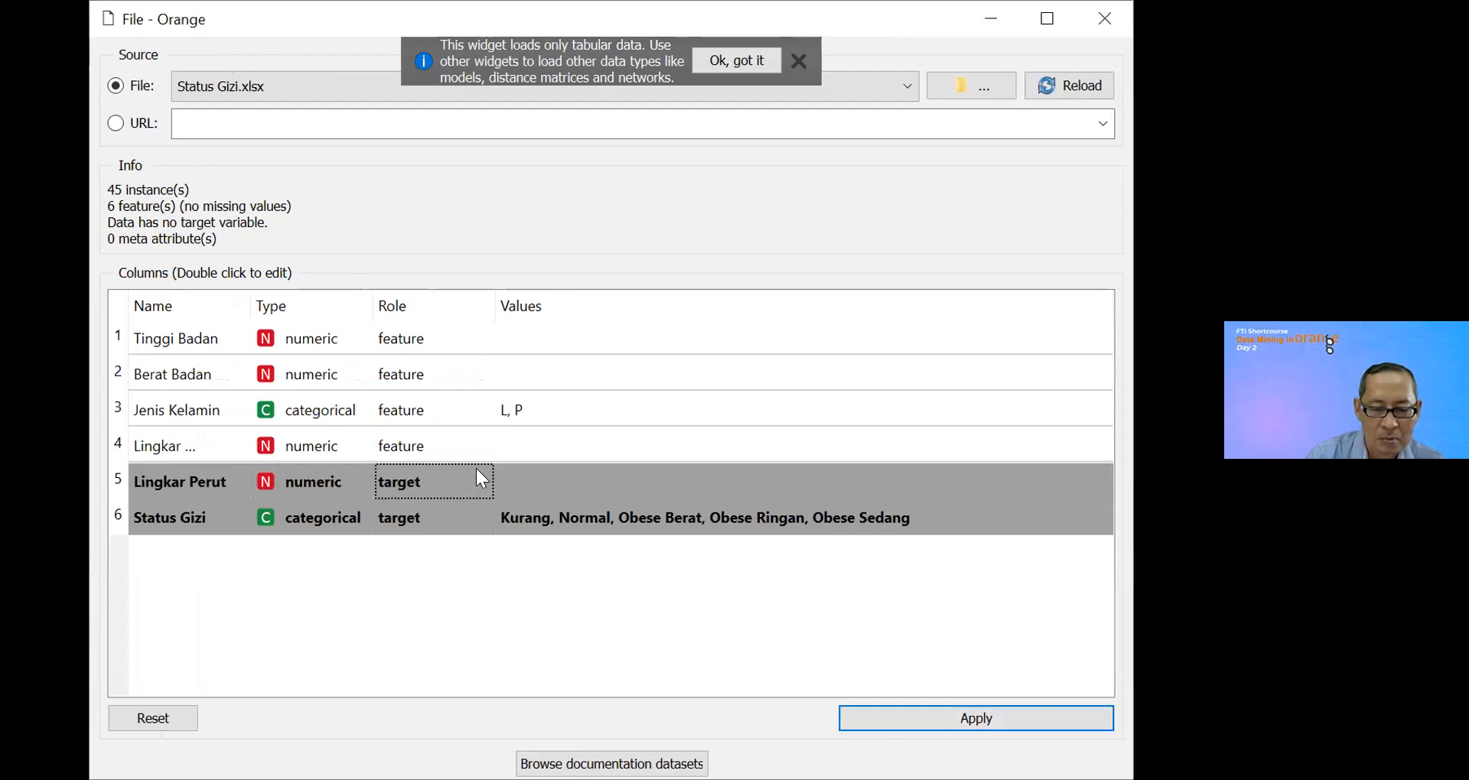
# Step: Set the role of the Lingkar Perut column back to feature and apply the File widget's column settings
pyautogui.doubleClick(448, 478)
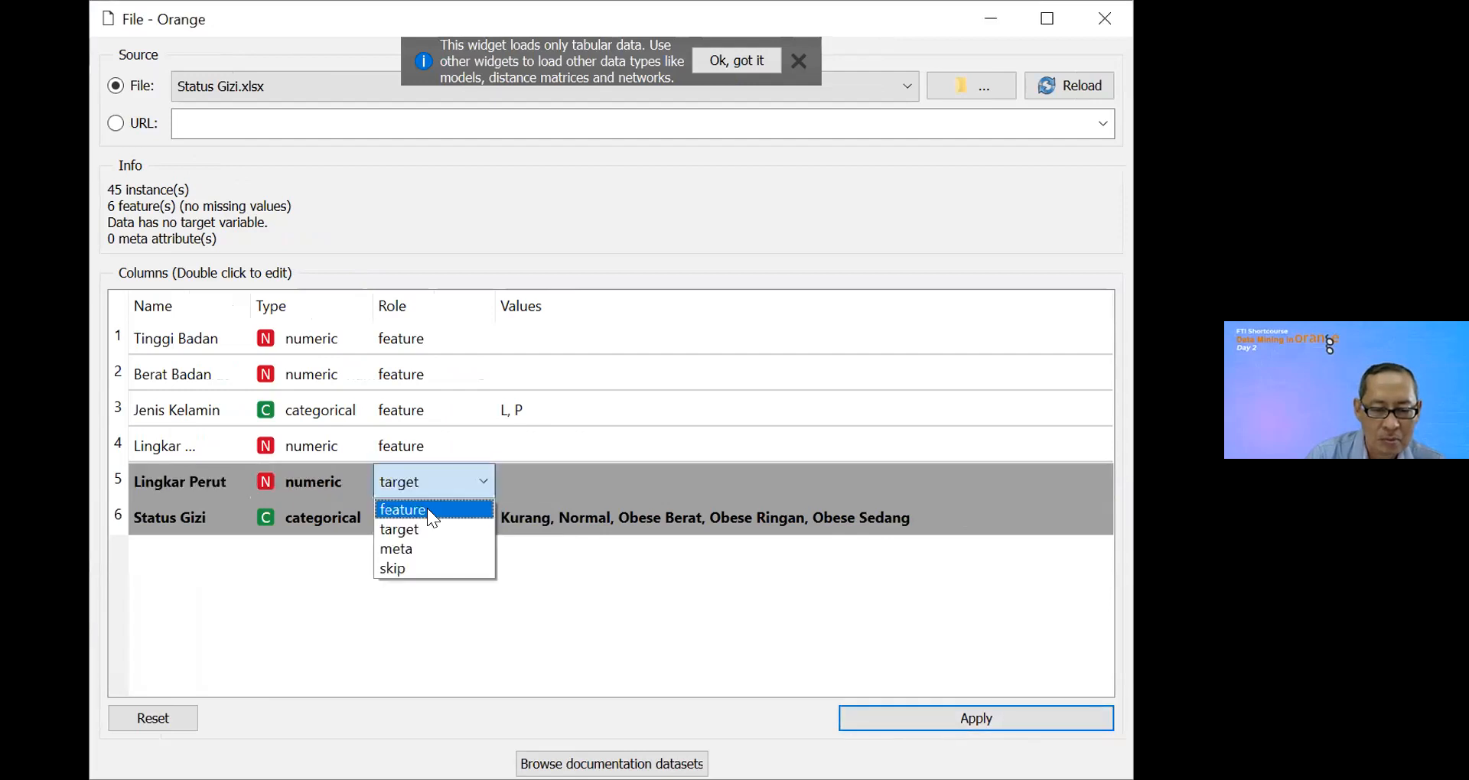
pyautogui.click(427, 508)
pyautogui.click(1016, 713)
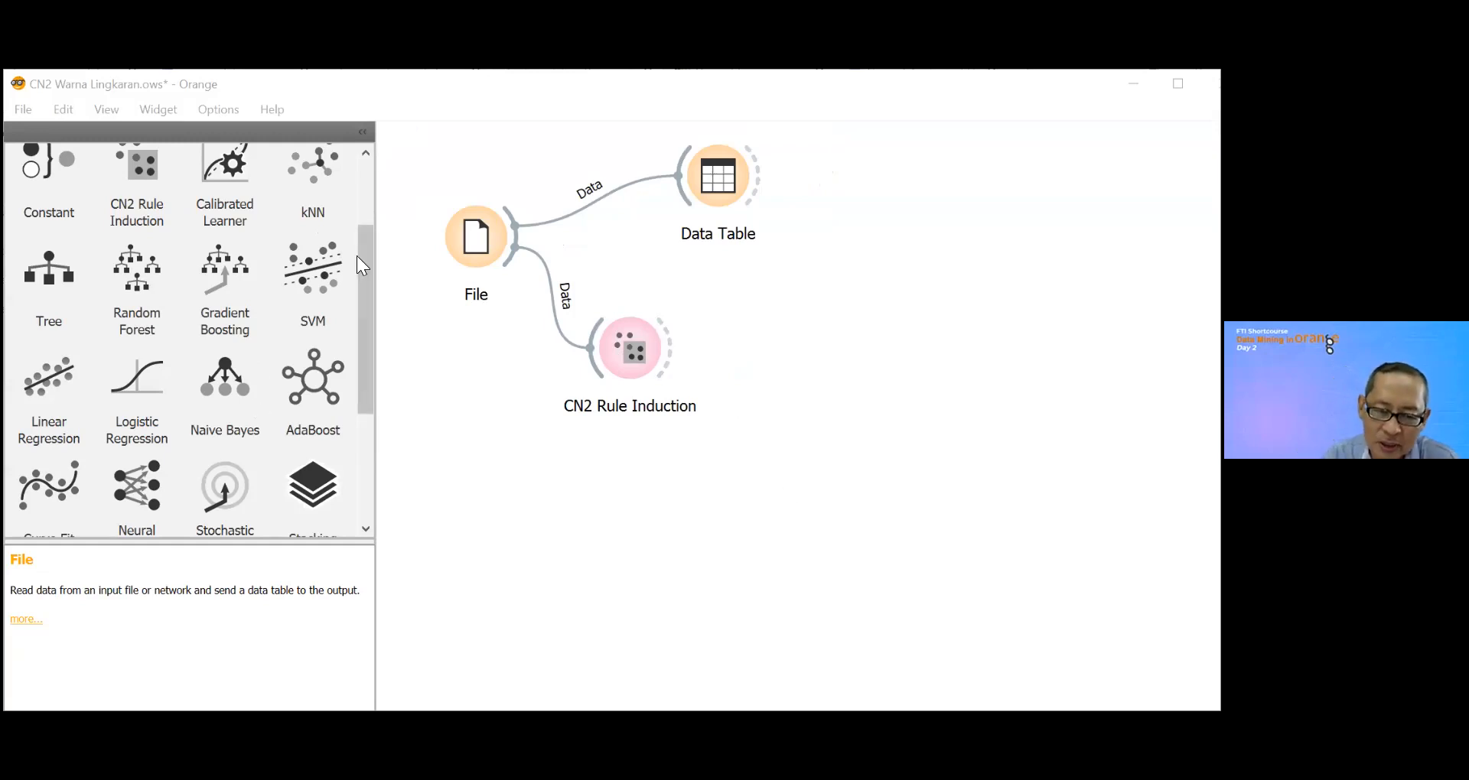
# Step: Add a CN2 Rule Viewer widget from the Visualize category and link the CN2 Rule Induction model to it
pyautogui.moveTo(366, 247); pyautogui.dragTo(366, 168)
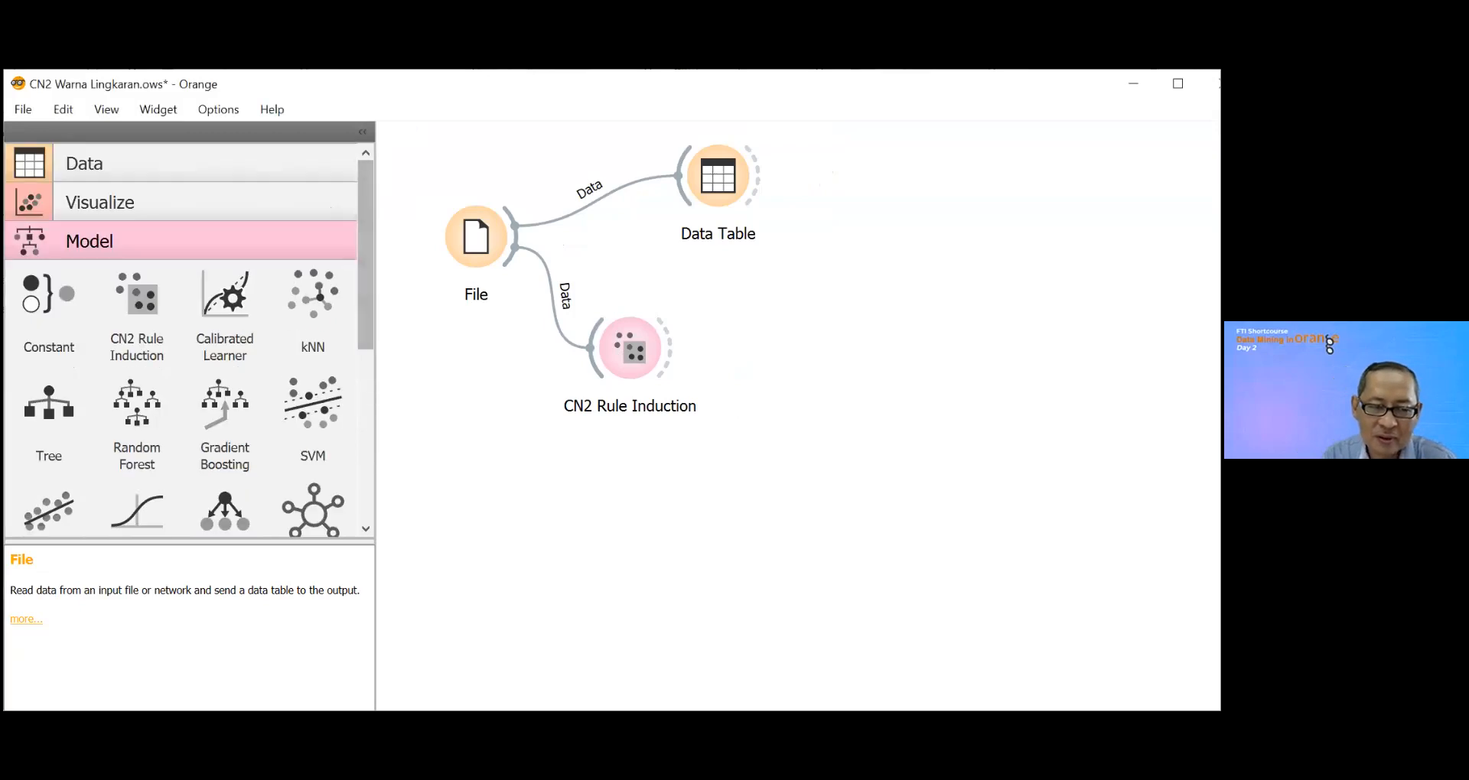
pyautogui.click(33, 202)
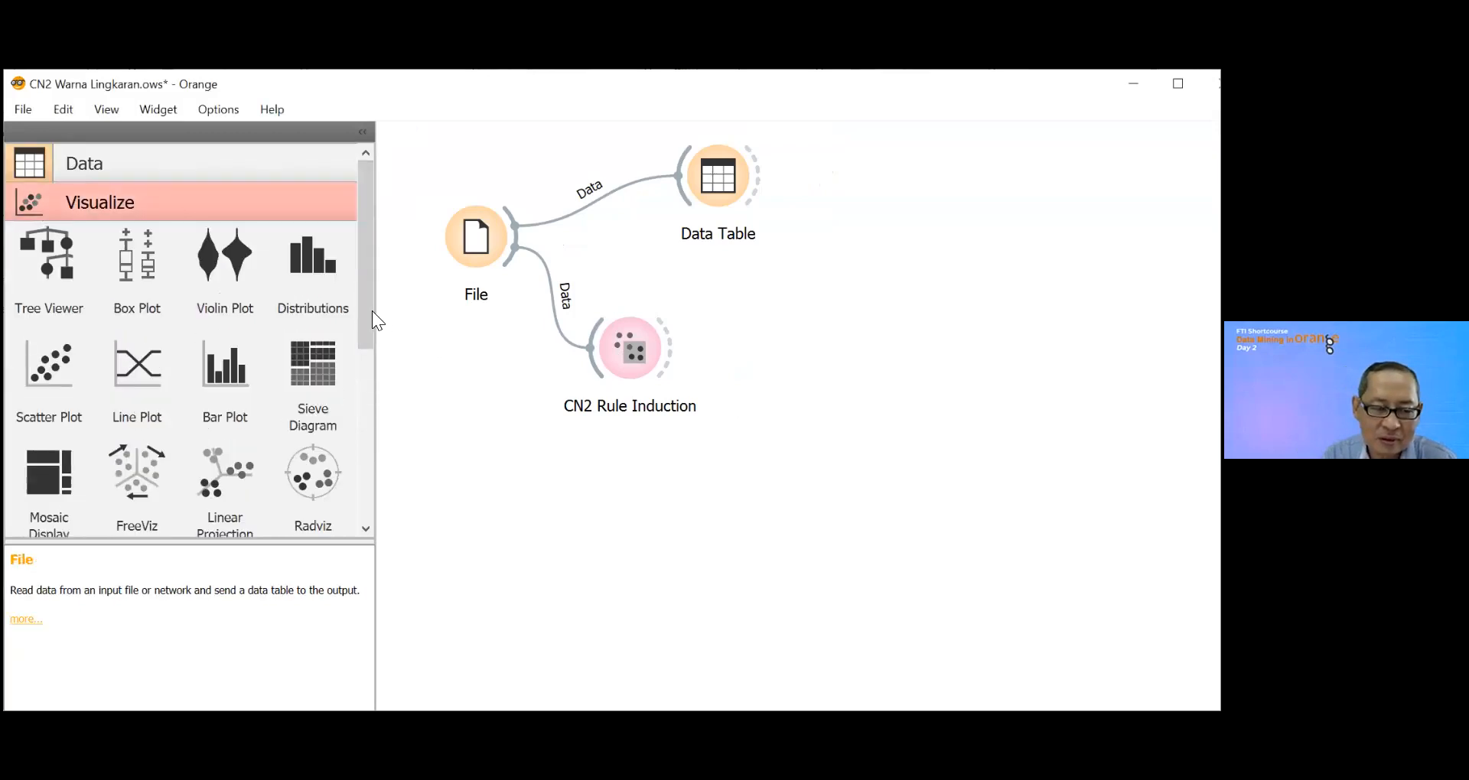
pyautogui.moveTo(364, 327); pyautogui.dragTo(384, 483)
pyautogui.moveTo(129, 356); pyautogui.dragTo(849, 335)
pyautogui.moveTo(675, 349); pyautogui.dragTo(868, 349)
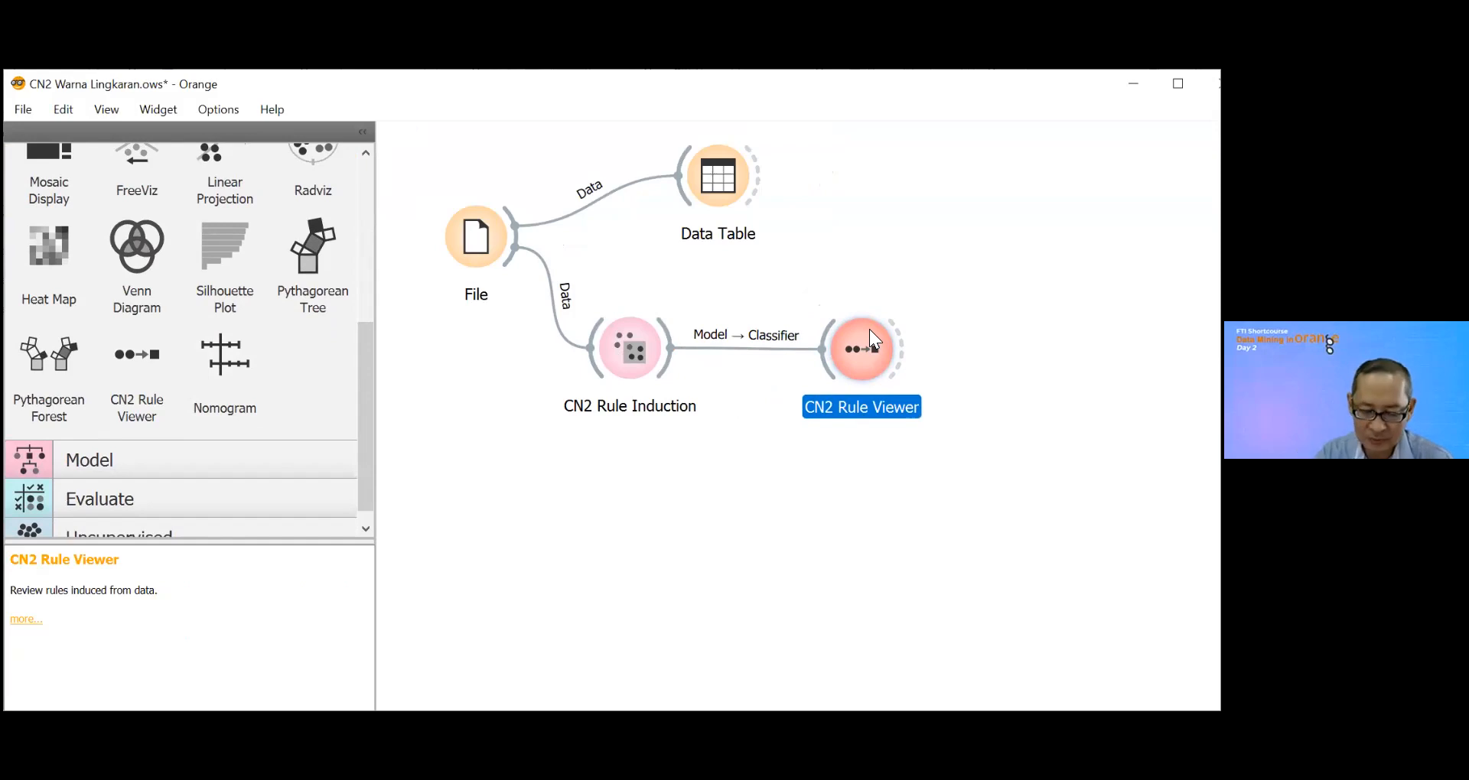
# Step: Open the CN2 Rule Viewer and review the whole list of rules induced for Status Gizi
pyautogui.moveTo(869, 329)
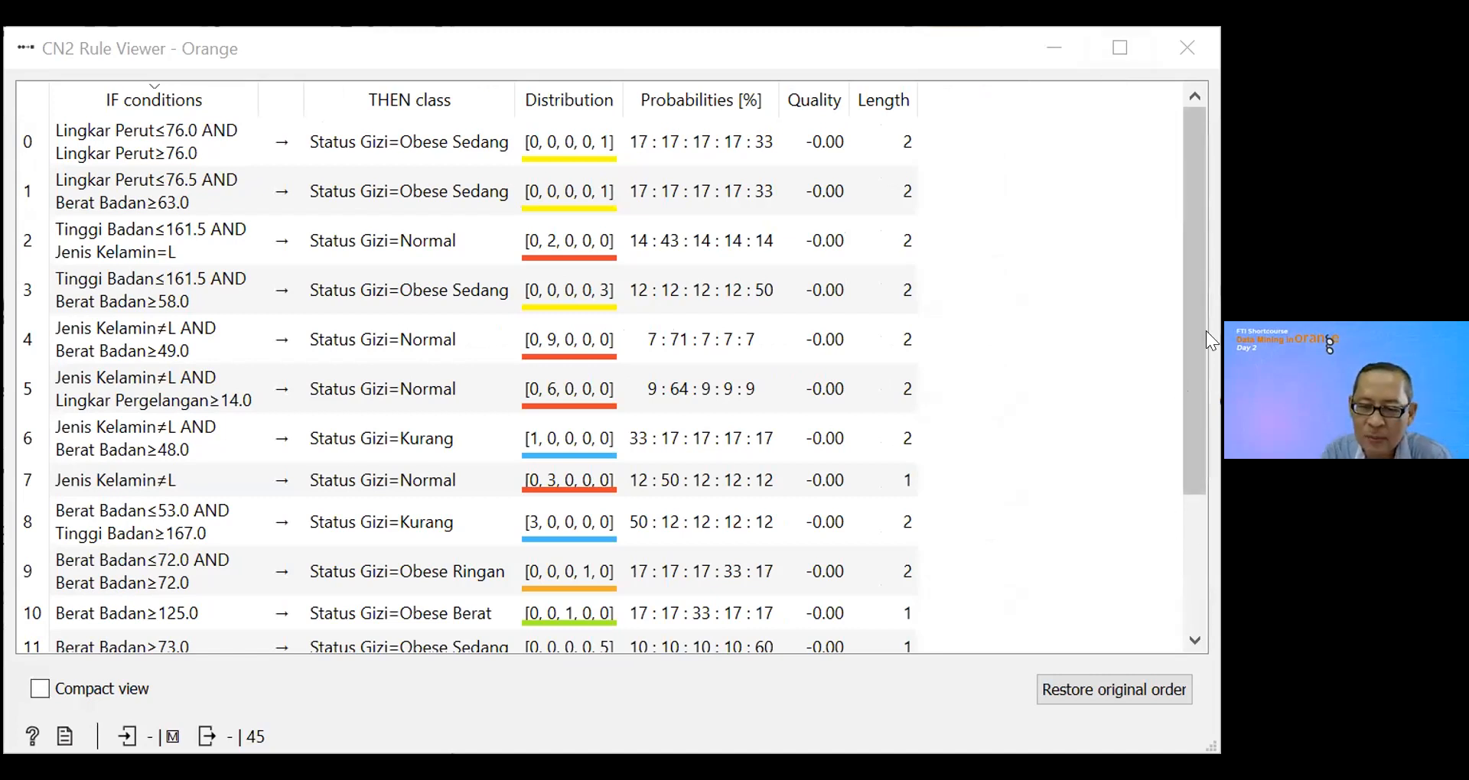
pyautogui.scroll(-1, 1195, 198)
pyautogui.scroll(-1, 1207, 339)
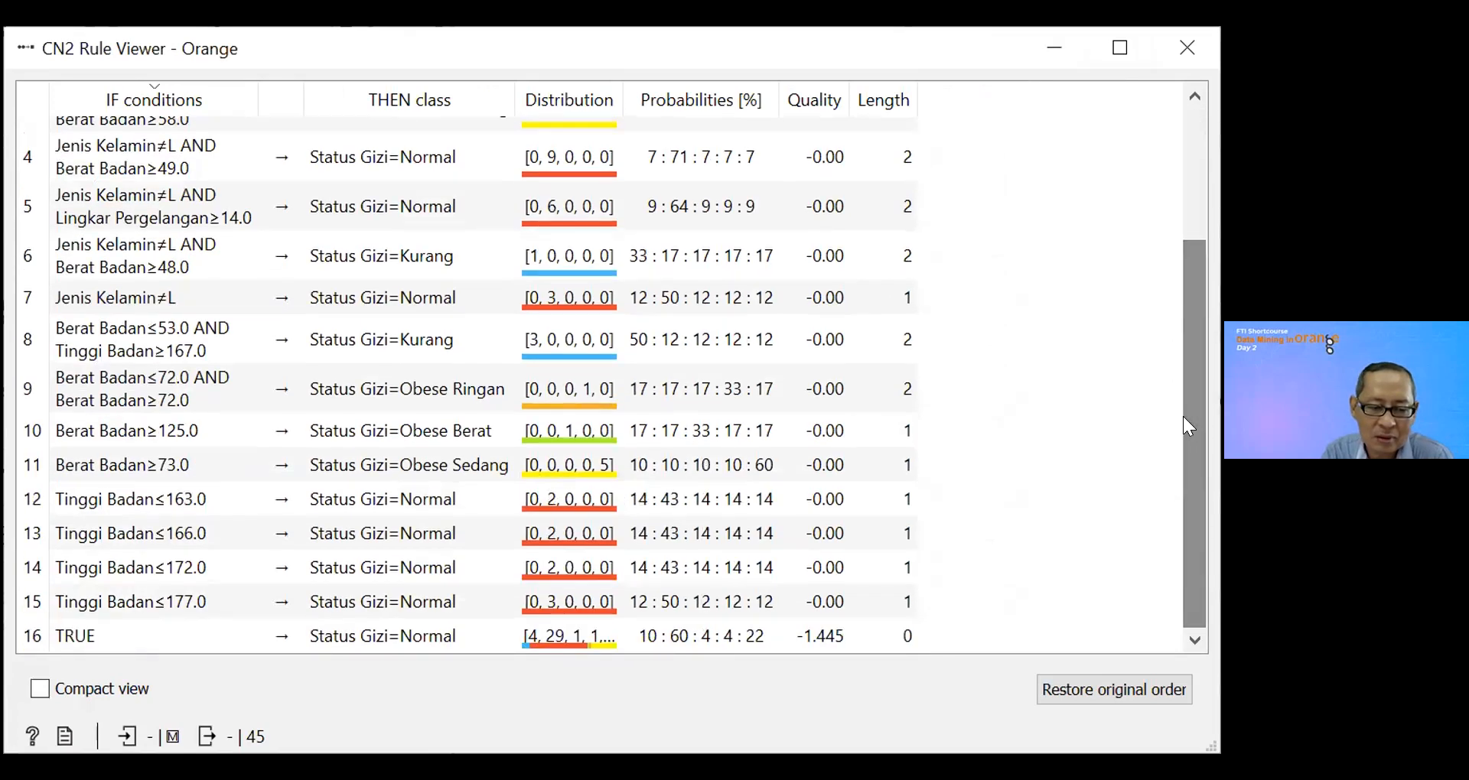
pyautogui.moveTo(1193, 309); pyautogui.dragTo(1182, 108)
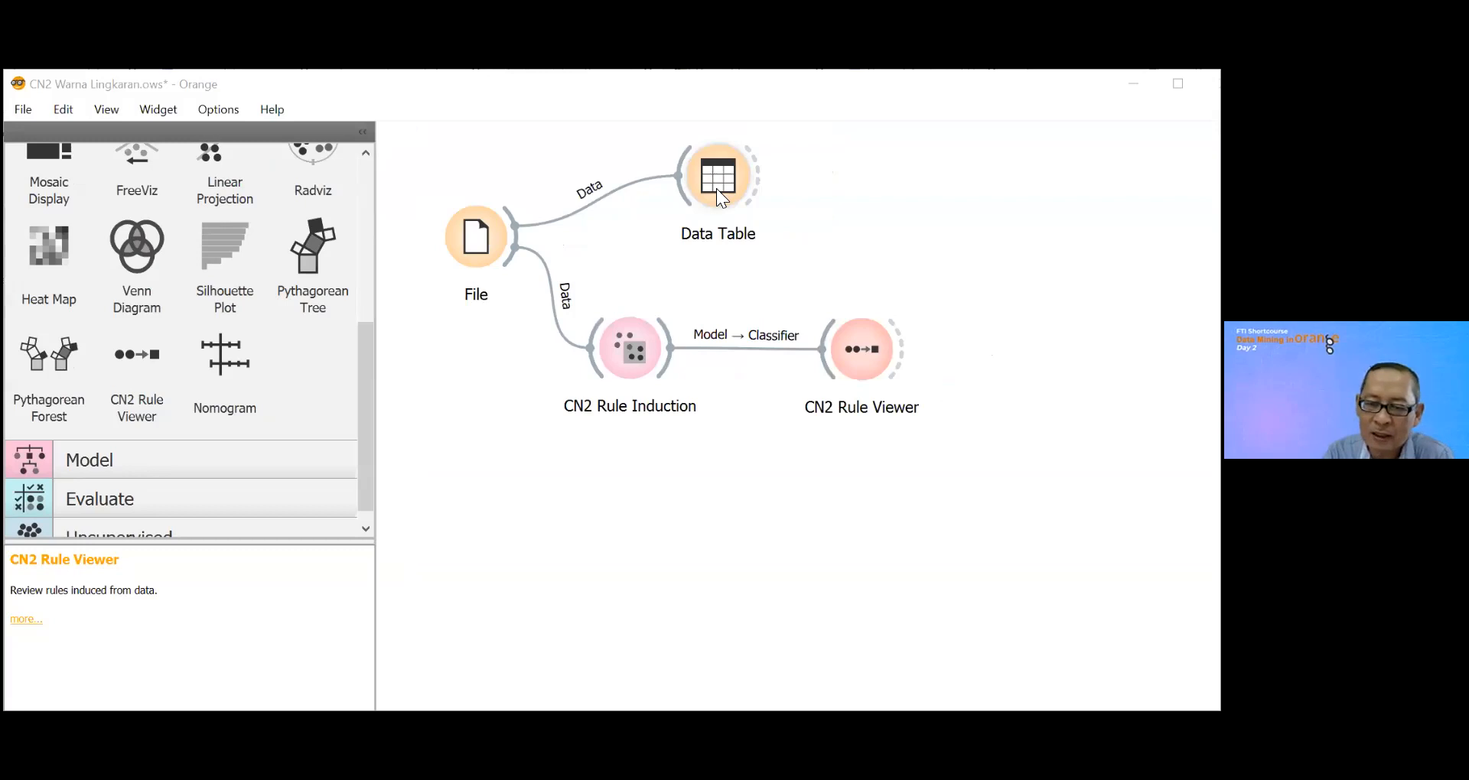
# Step: Open the Data Table, sort it by Status Gizi, and bring the Lingkar Perut values of the Obese Sedang rows into view
pyautogui.click(716, 188)
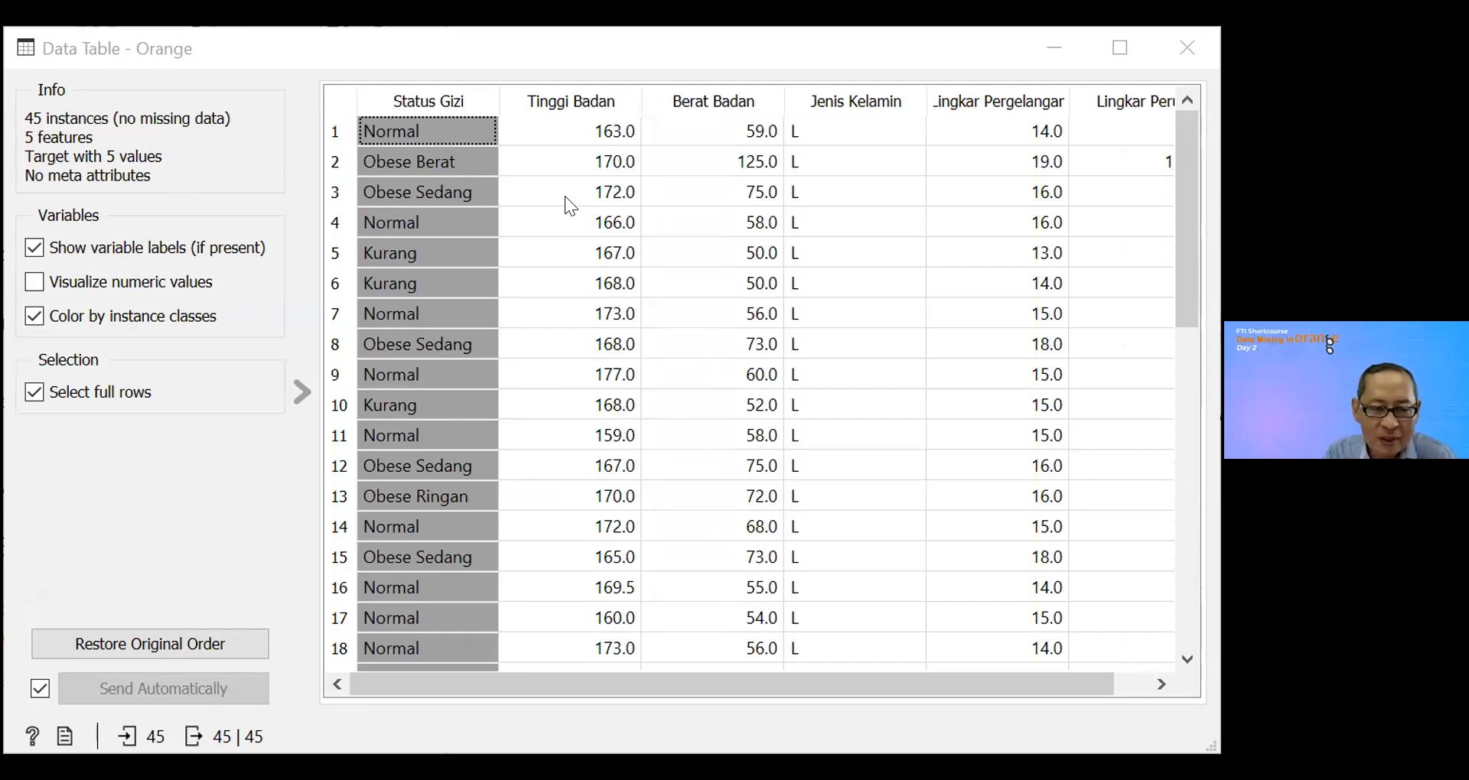
pyautogui.click(433, 106)
pyautogui.moveTo(1189, 261); pyautogui.dragTo(1192, 578)
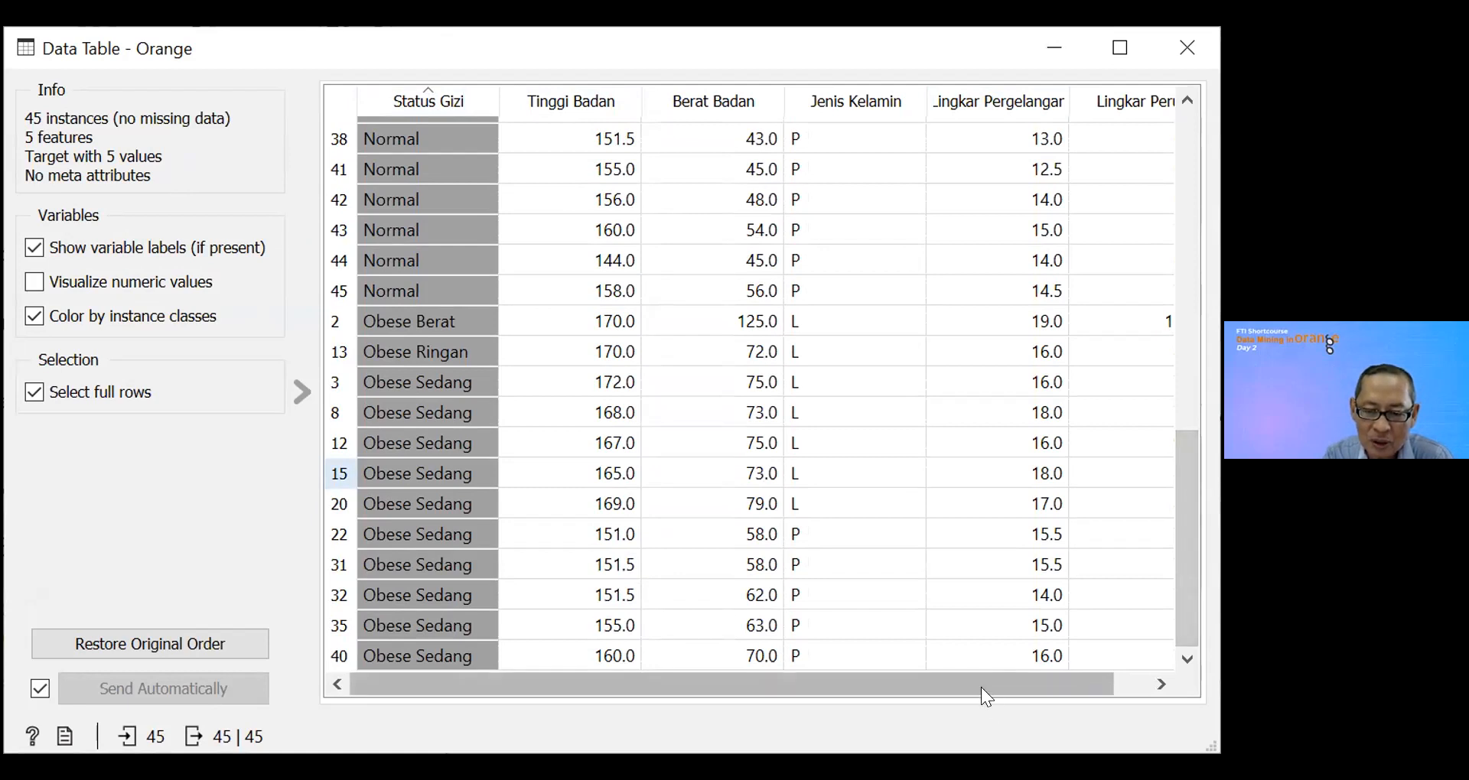
pyautogui.moveTo(983, 688); pyautogui.dragTo(1051, 686)
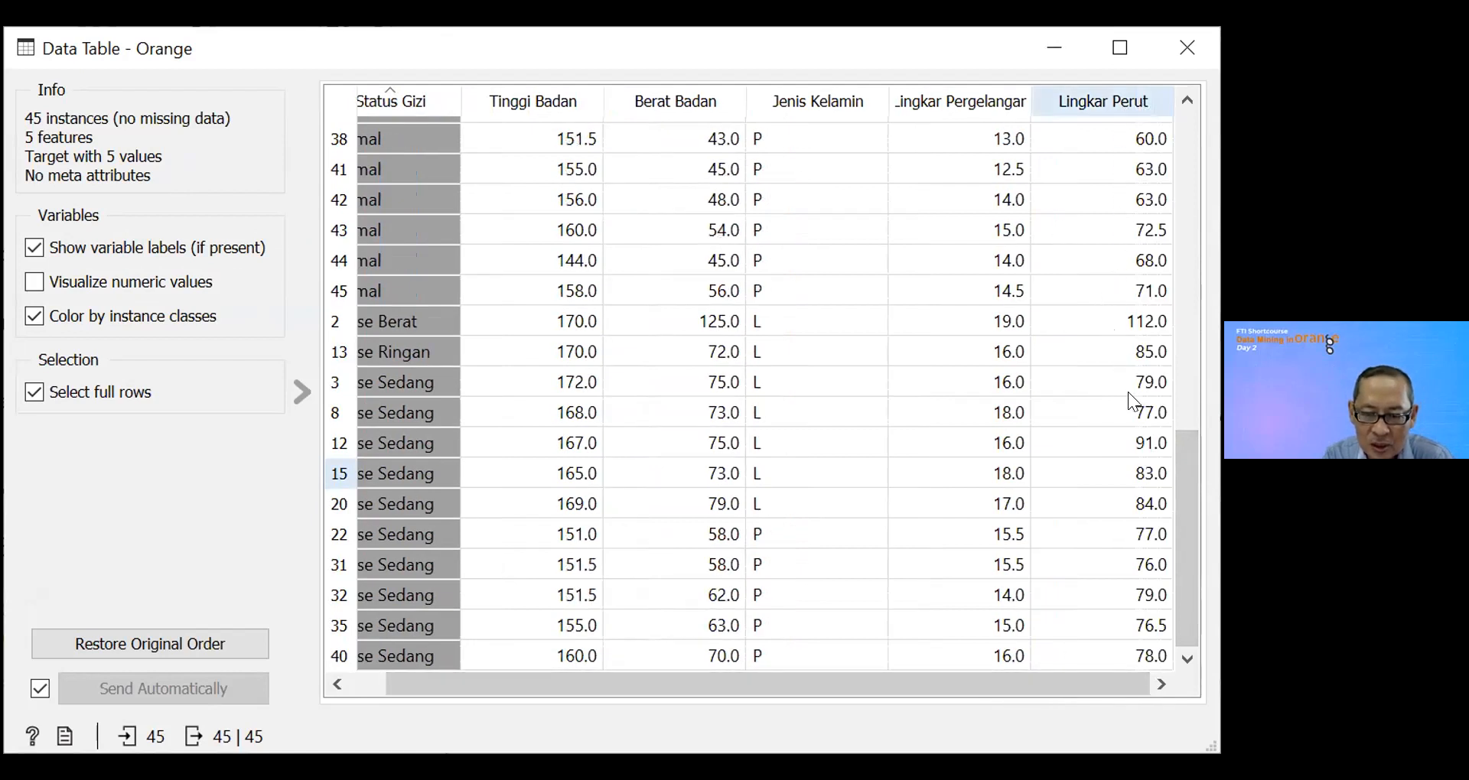
# Step: Check the Lingkar Perut and Status Gizi values of rows 31 and 35 in the Data Table
pyautogui.click(1145, 570)
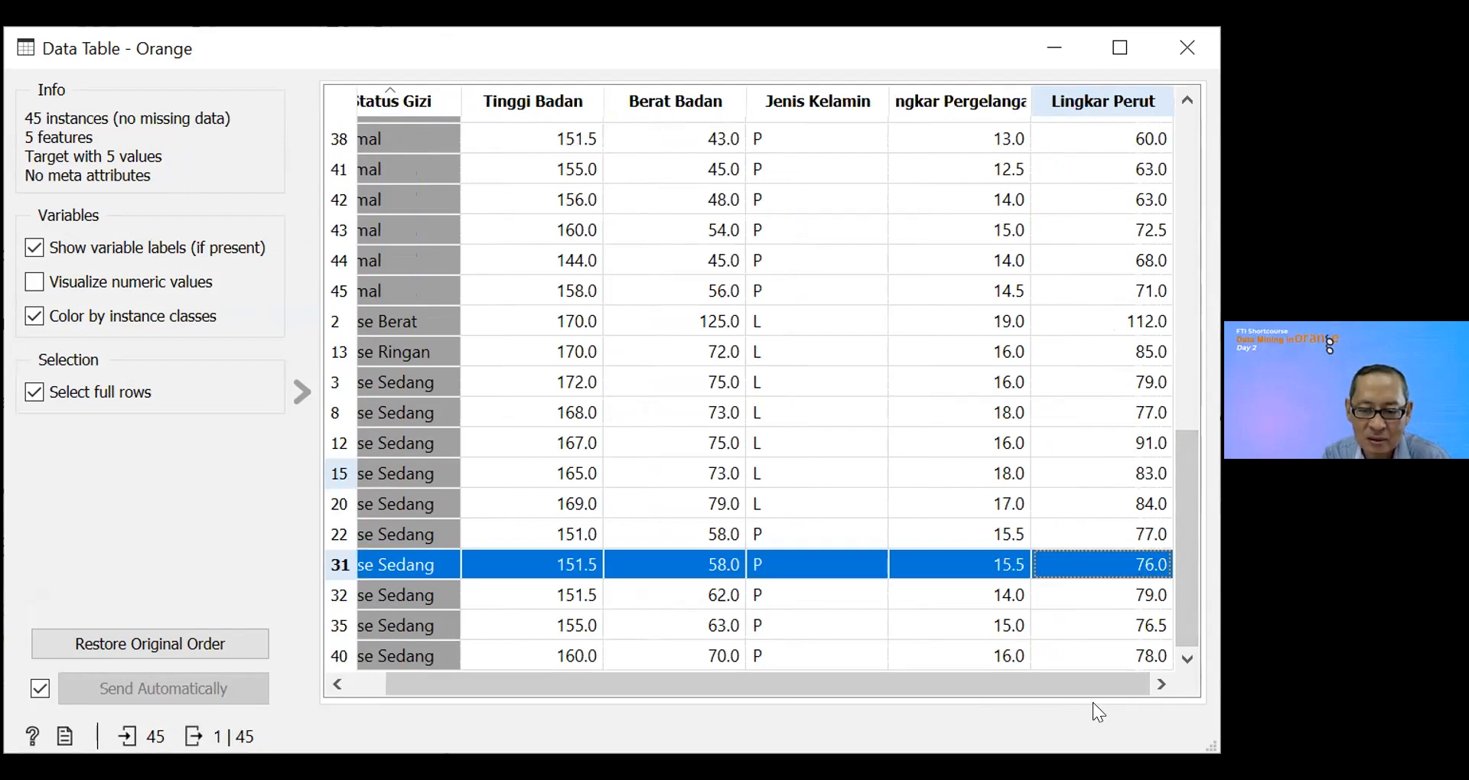
pyautogui.moveTo(1095, 687); pyautogui.dragTo(1051, 689)
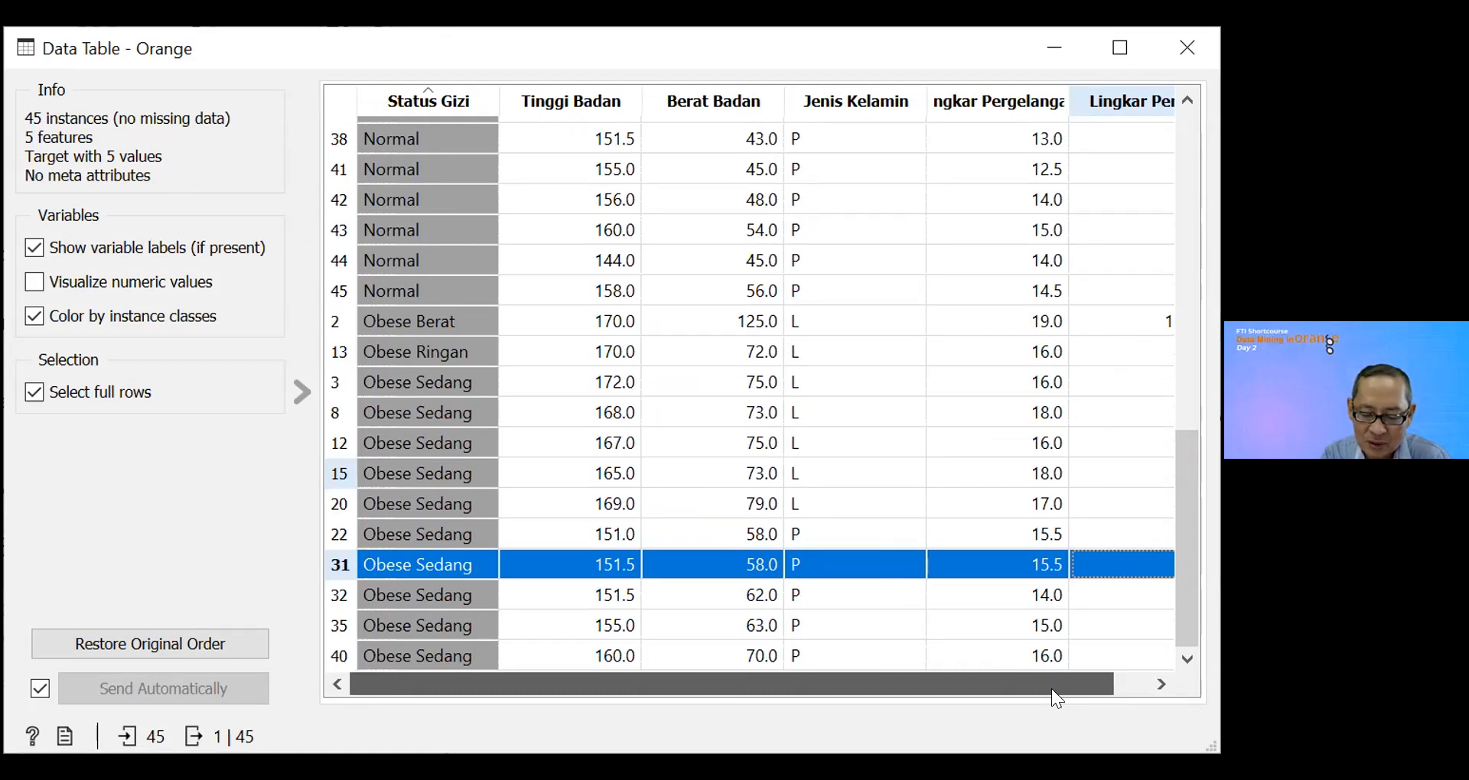
pyautogui.moveTo(1052, 690); pyautogui.dragTo(1112, 680)
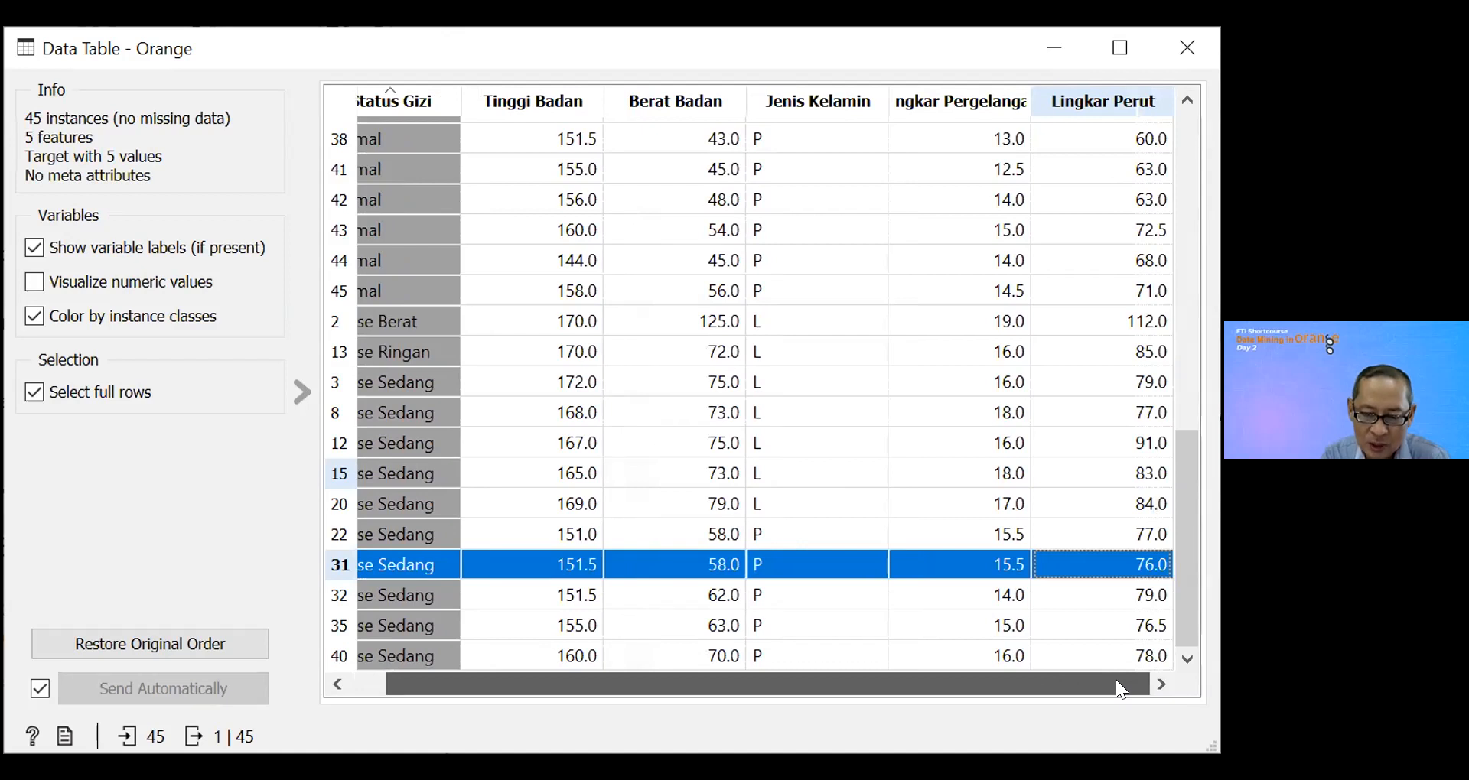
pyautogui.click(1162, 624)
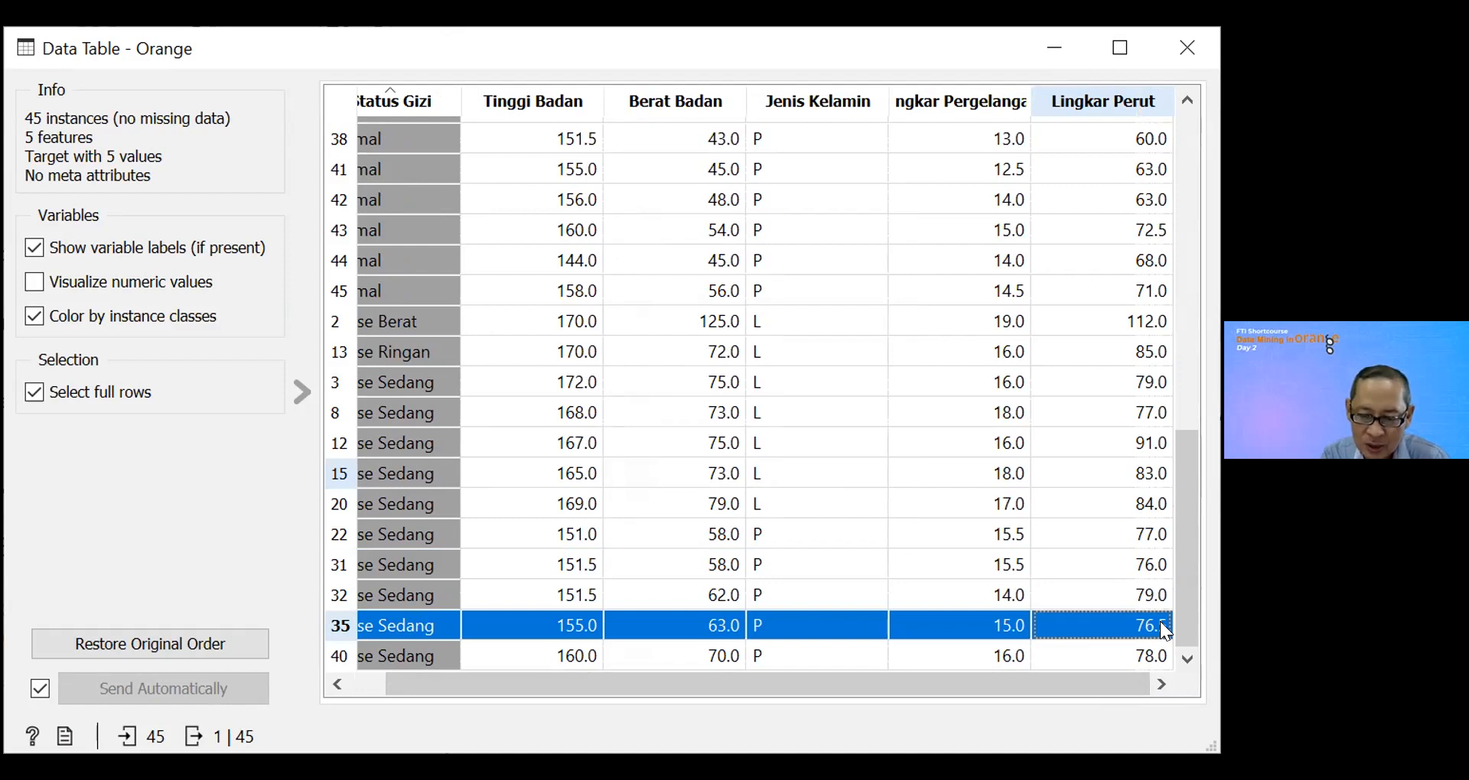
pyautogui.moveTo(1069, 686); pyautogui.dragTo(1010, 700)
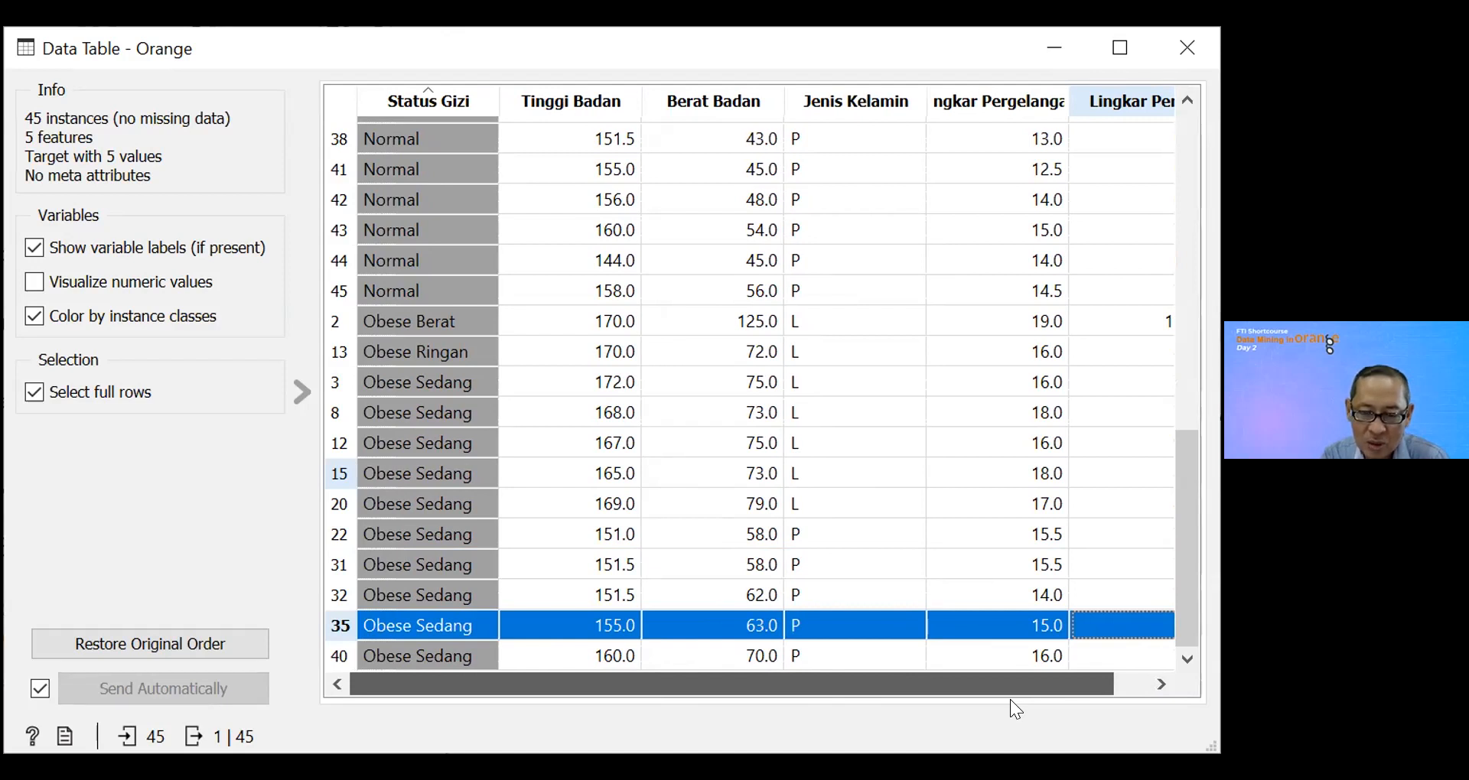
# Step: Check the Tinggi Badan values of the Obese Sedang rows 22, 31, 32, 35 and 40 one by one
pyautogui.click(613, 531)
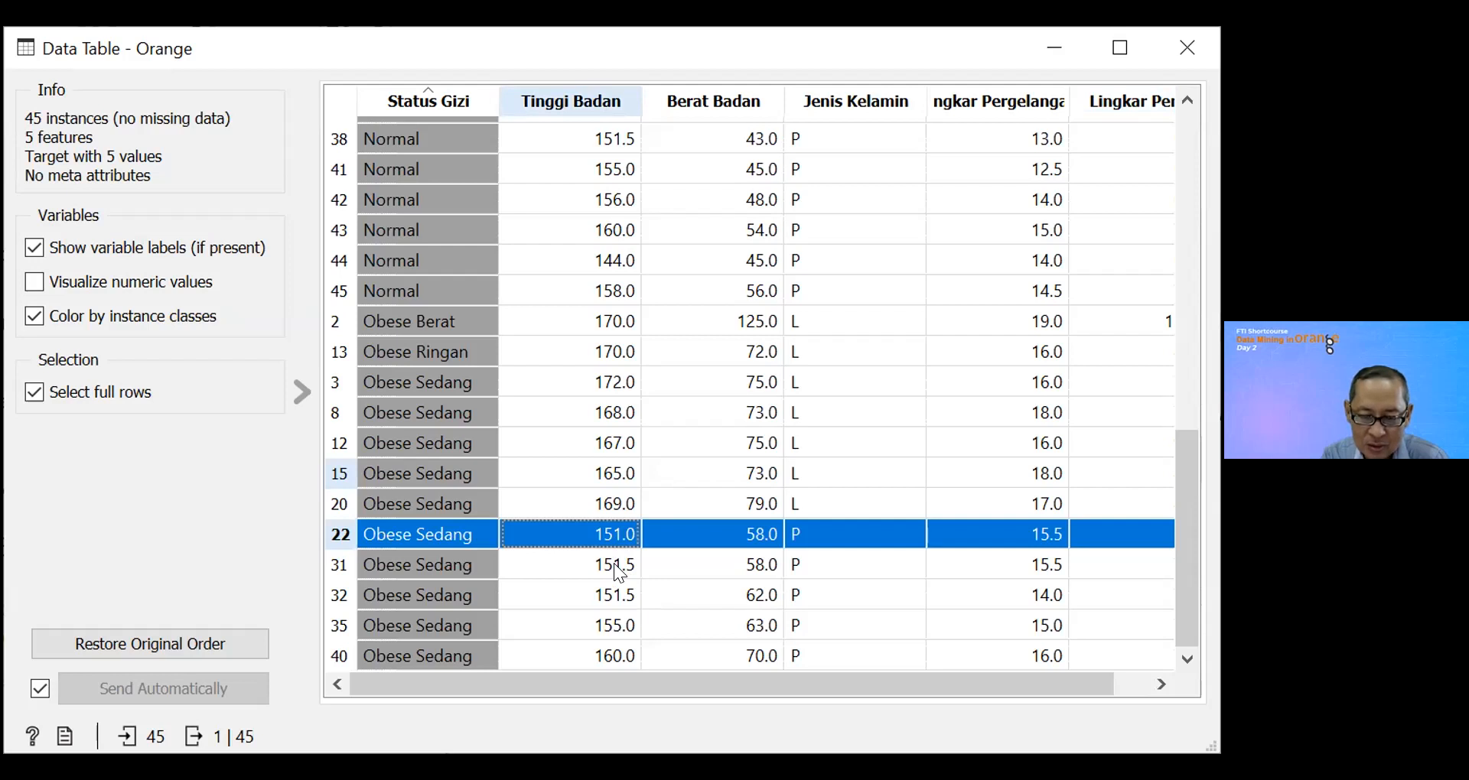
pyautogui.click(613, 563)
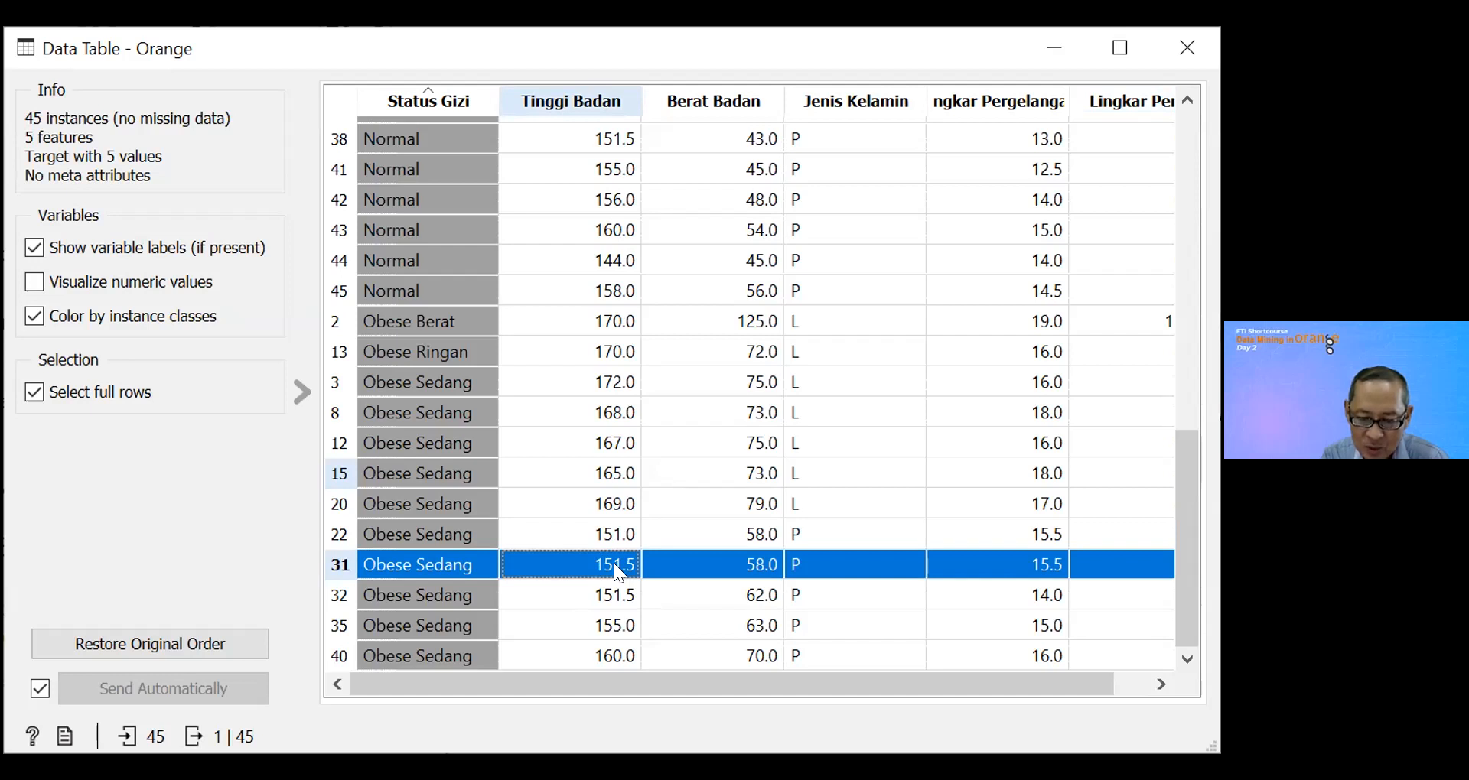
pyautogui.click(621, 597)
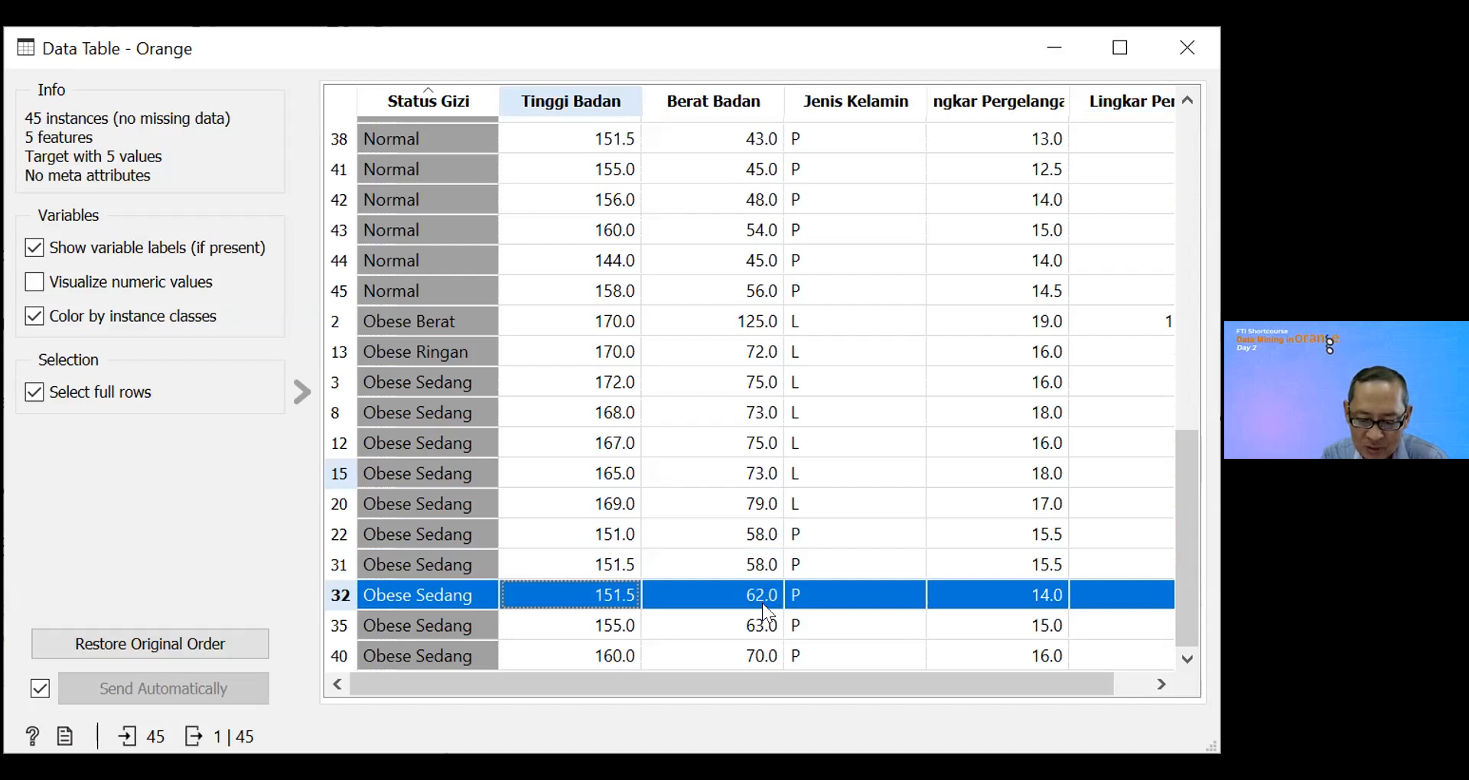
pyautogui.click(626, 632)
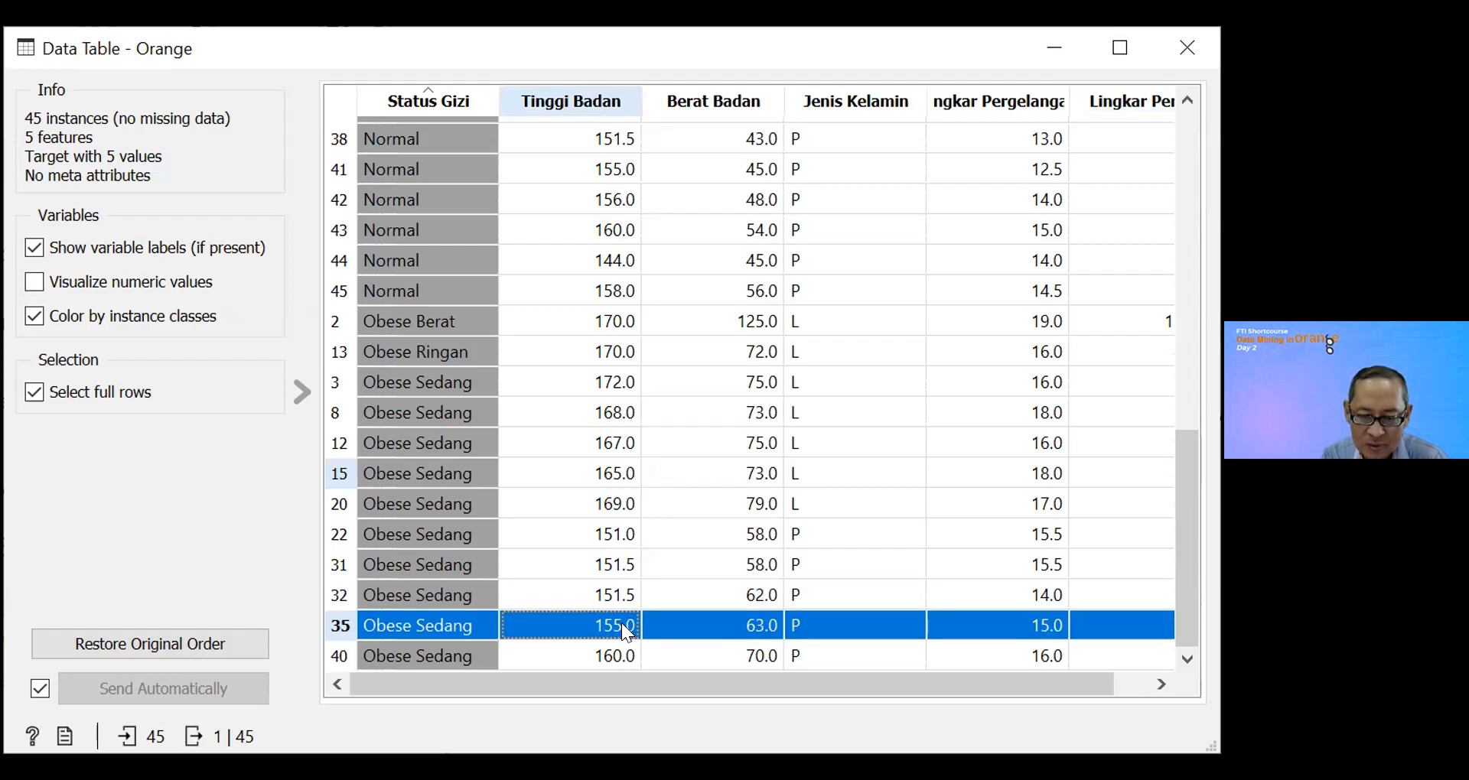
pyautogui.click(622, 657)
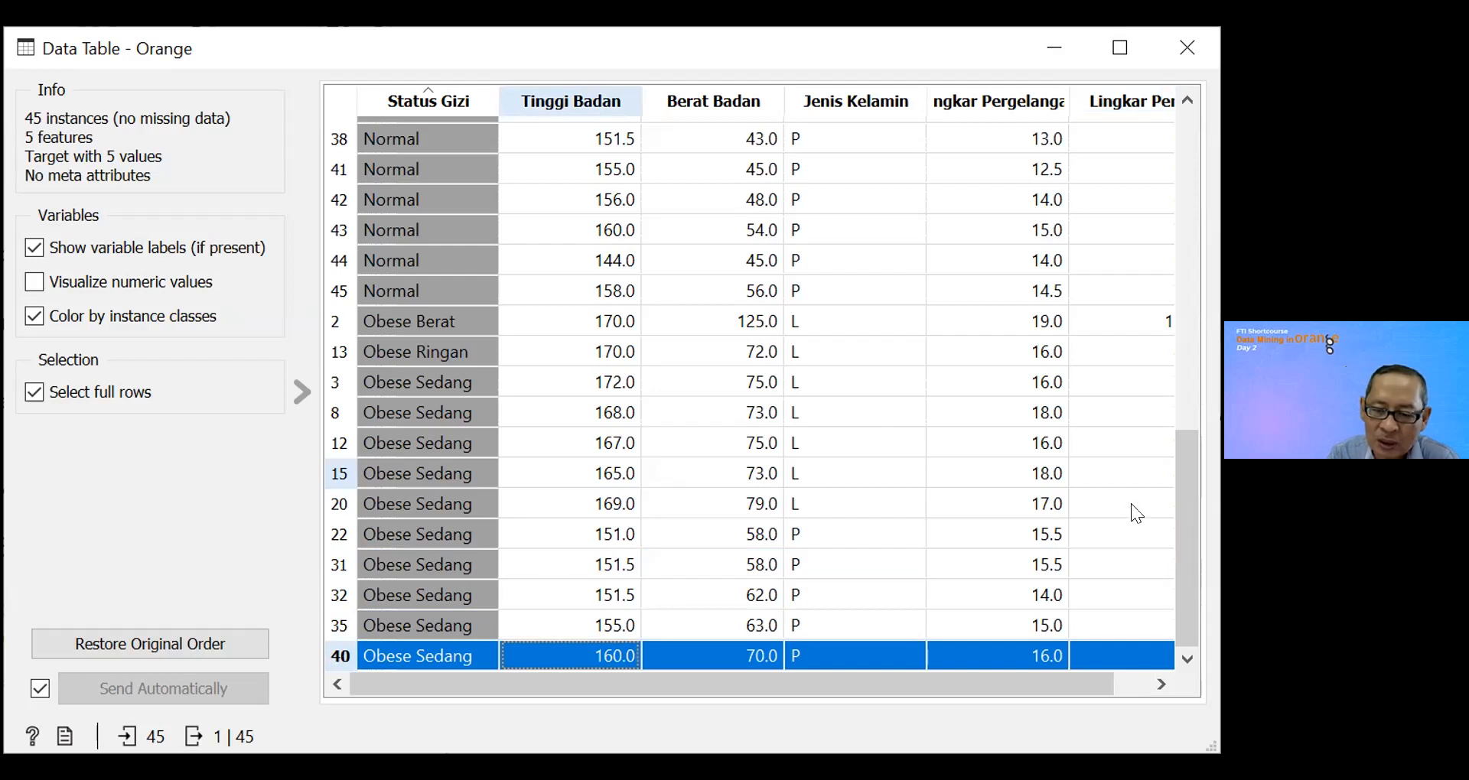
pyautogui.moveTo(1181, 492); pyautogui.dragTo(1224, 353)
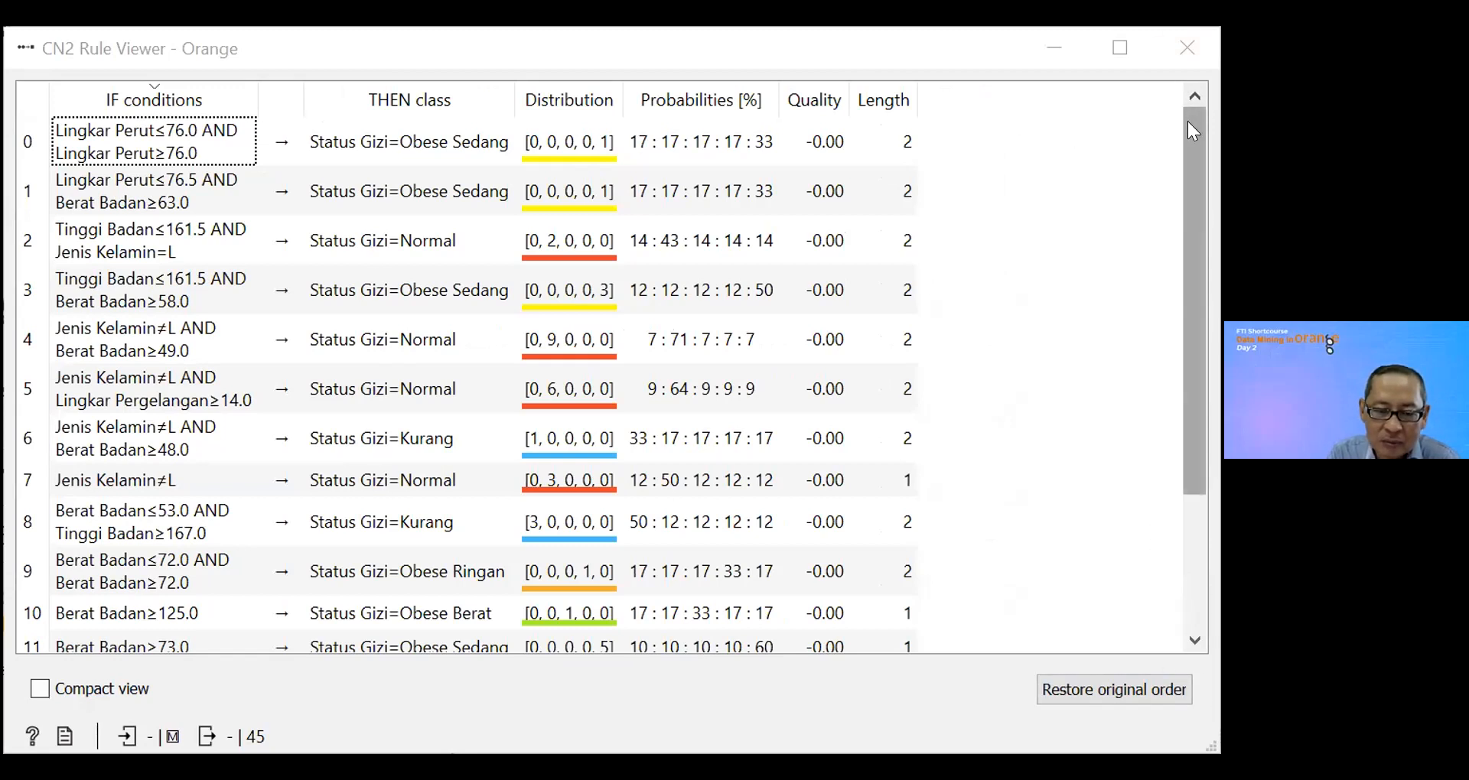
# Step: Examine rules 10, 13, 14, 15 and 7 in the CN2 Rule Viewer, comparing their conditions and Status Gizi classes
pyautogui.moveTo(1197, 119); pyautogui.dragTo(1208, 253)
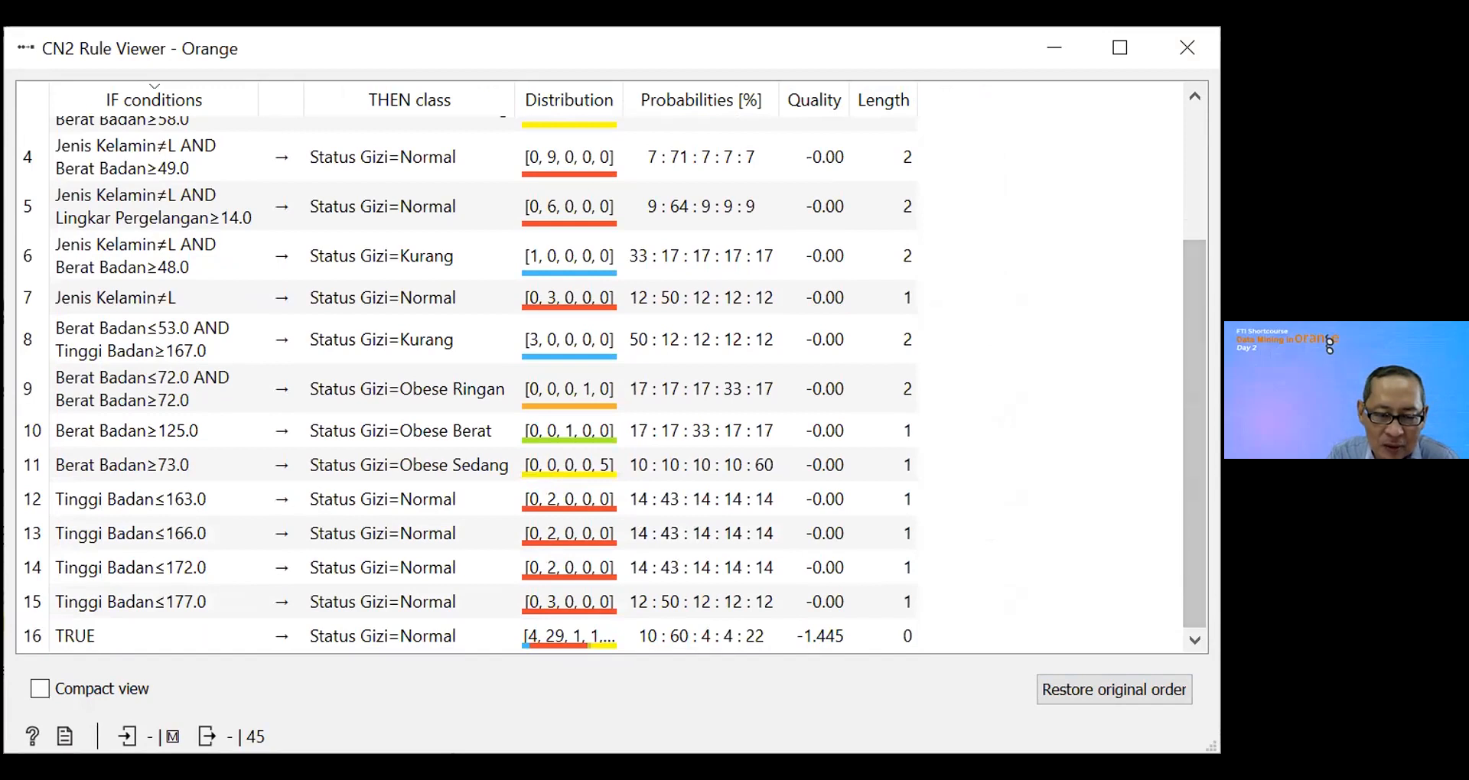
pyautogui.click(162, 431)
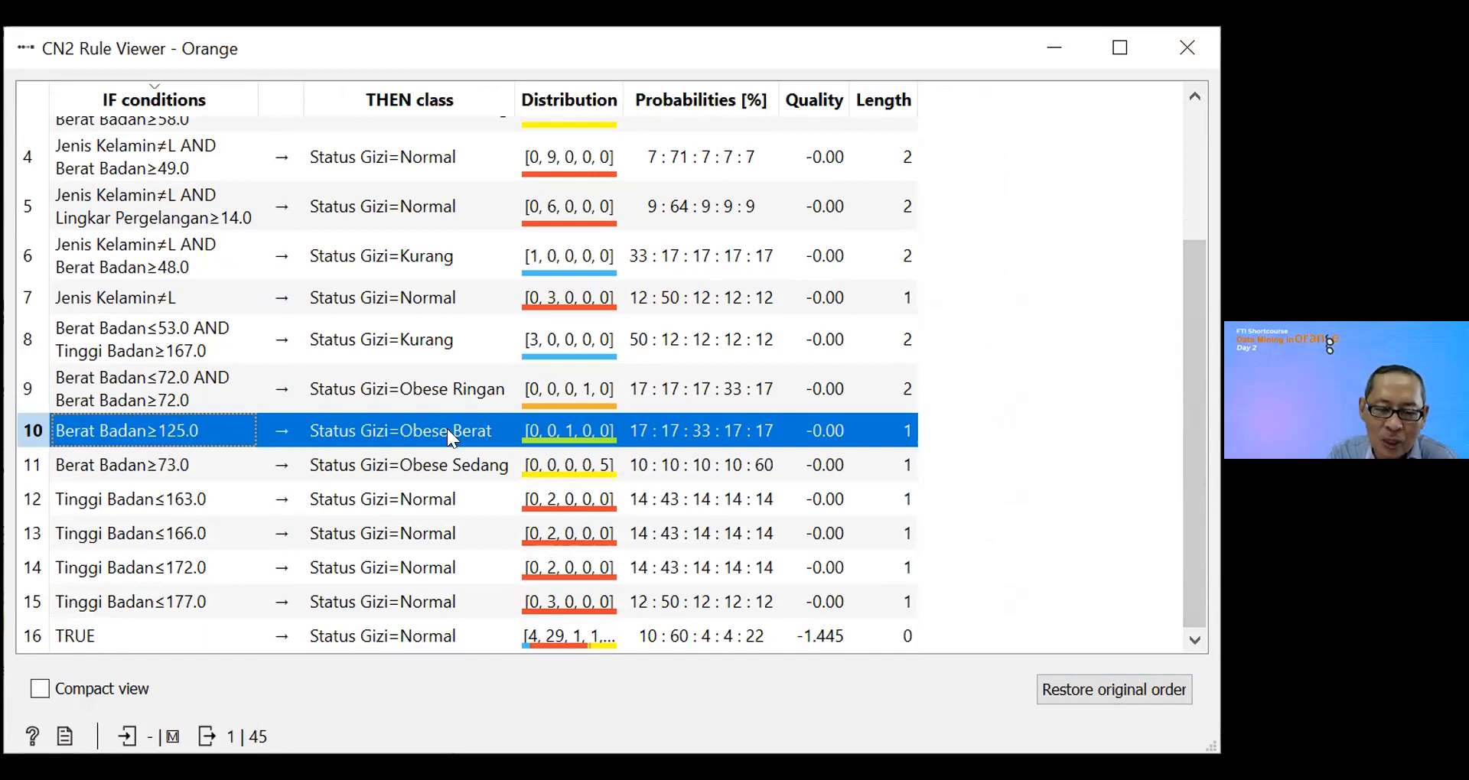
pyautogui.moveTo(1203, 476); pyautogui.dragTo(1193, 535)
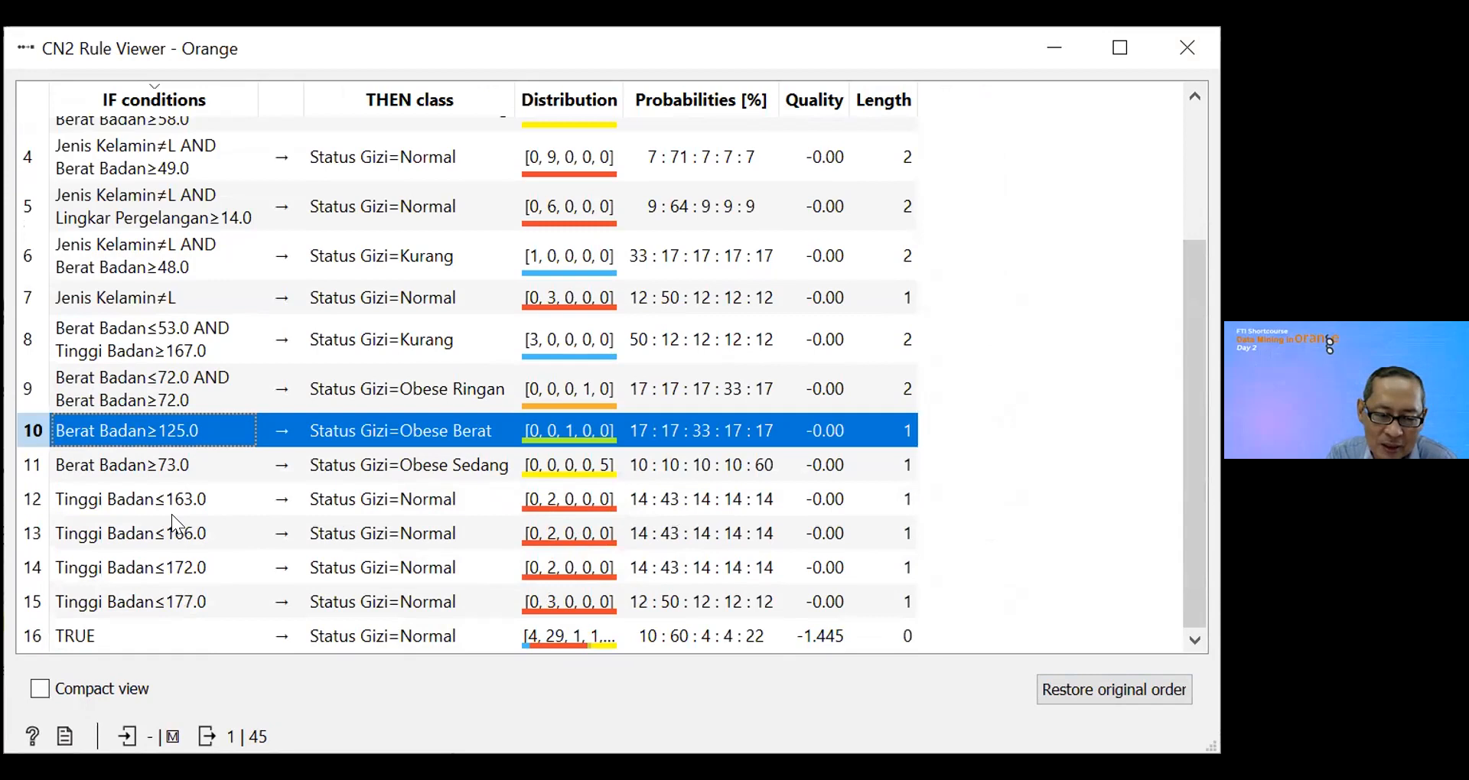
pyautogui.click(161, 533)
pyautogui.click(159, 565)
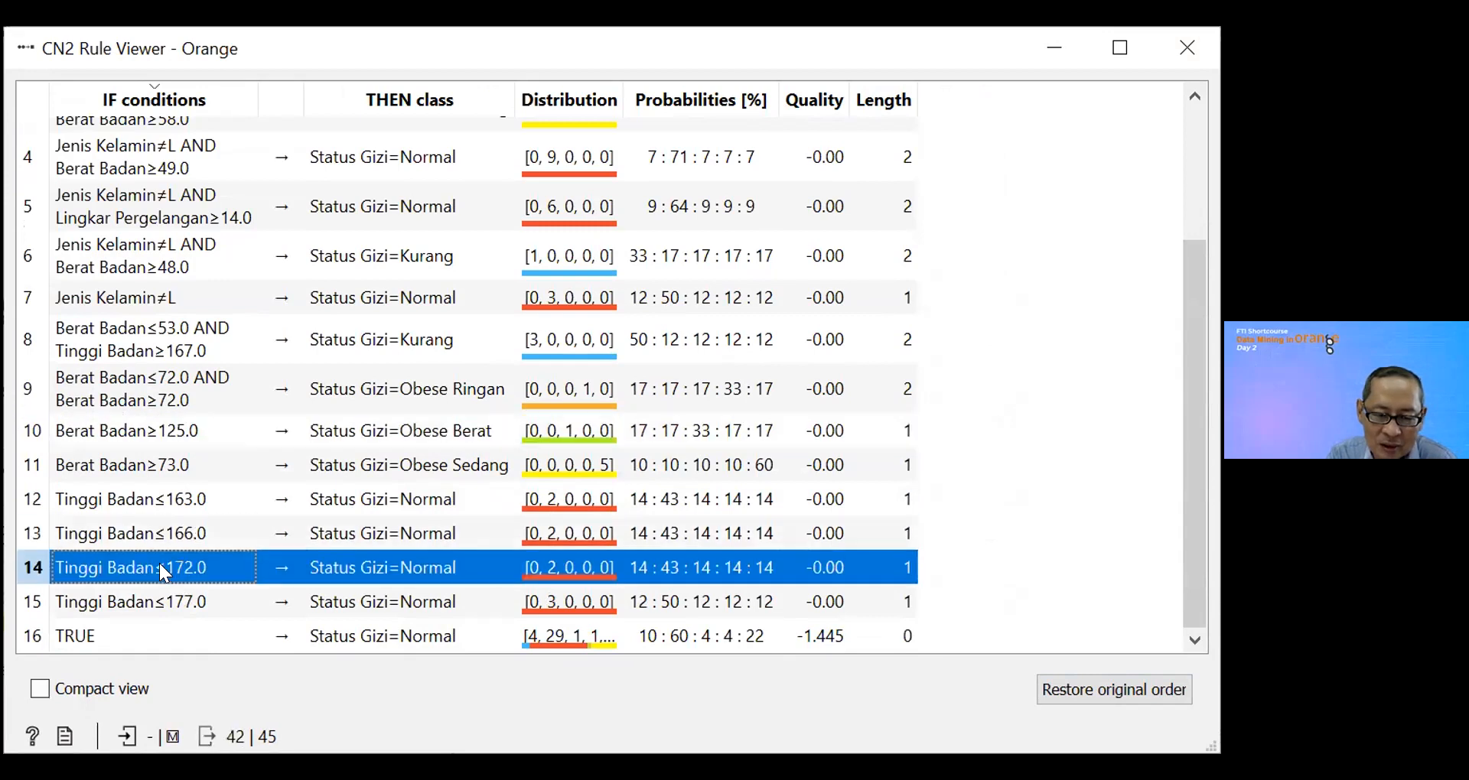
pyautogui.click(163, 606)
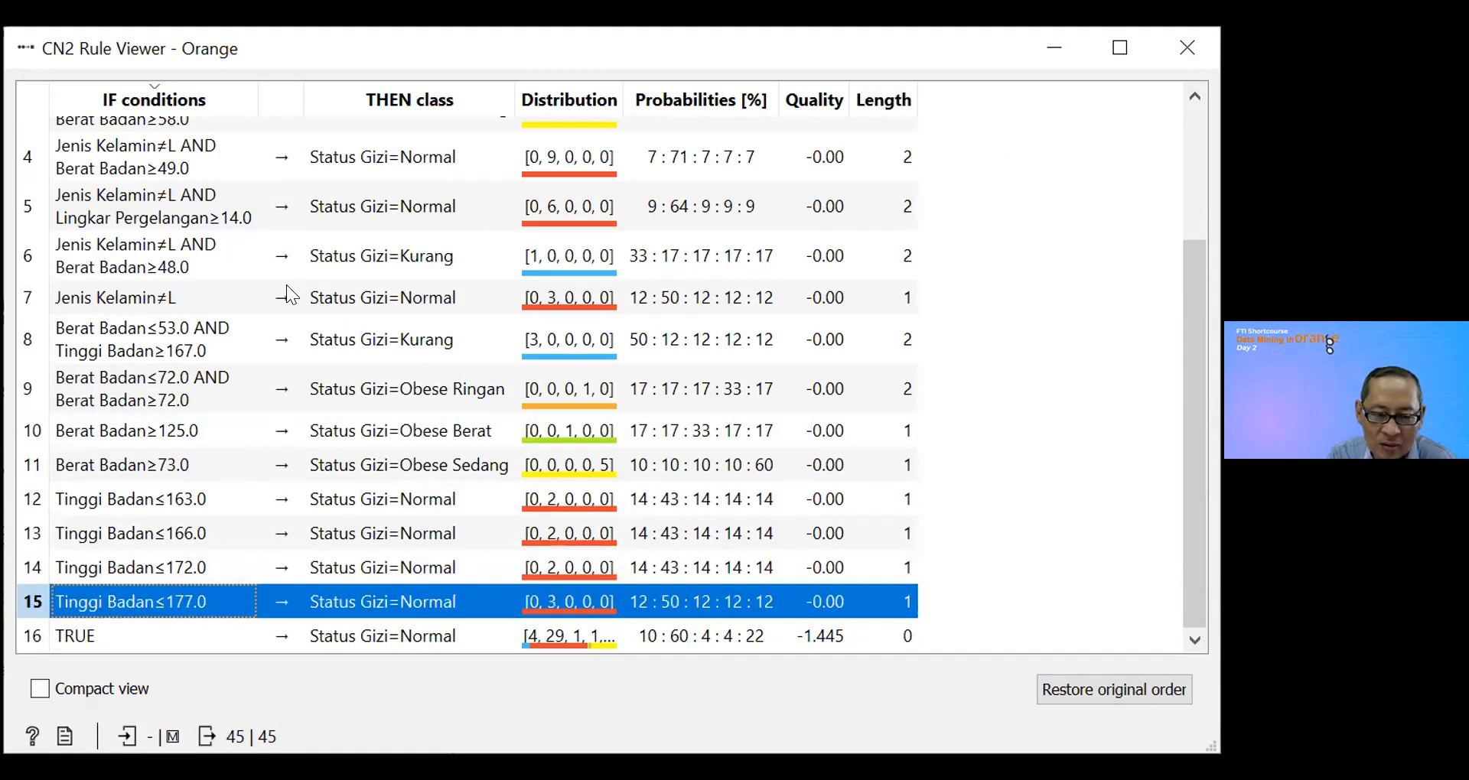
pyautogui.click(76, 303)
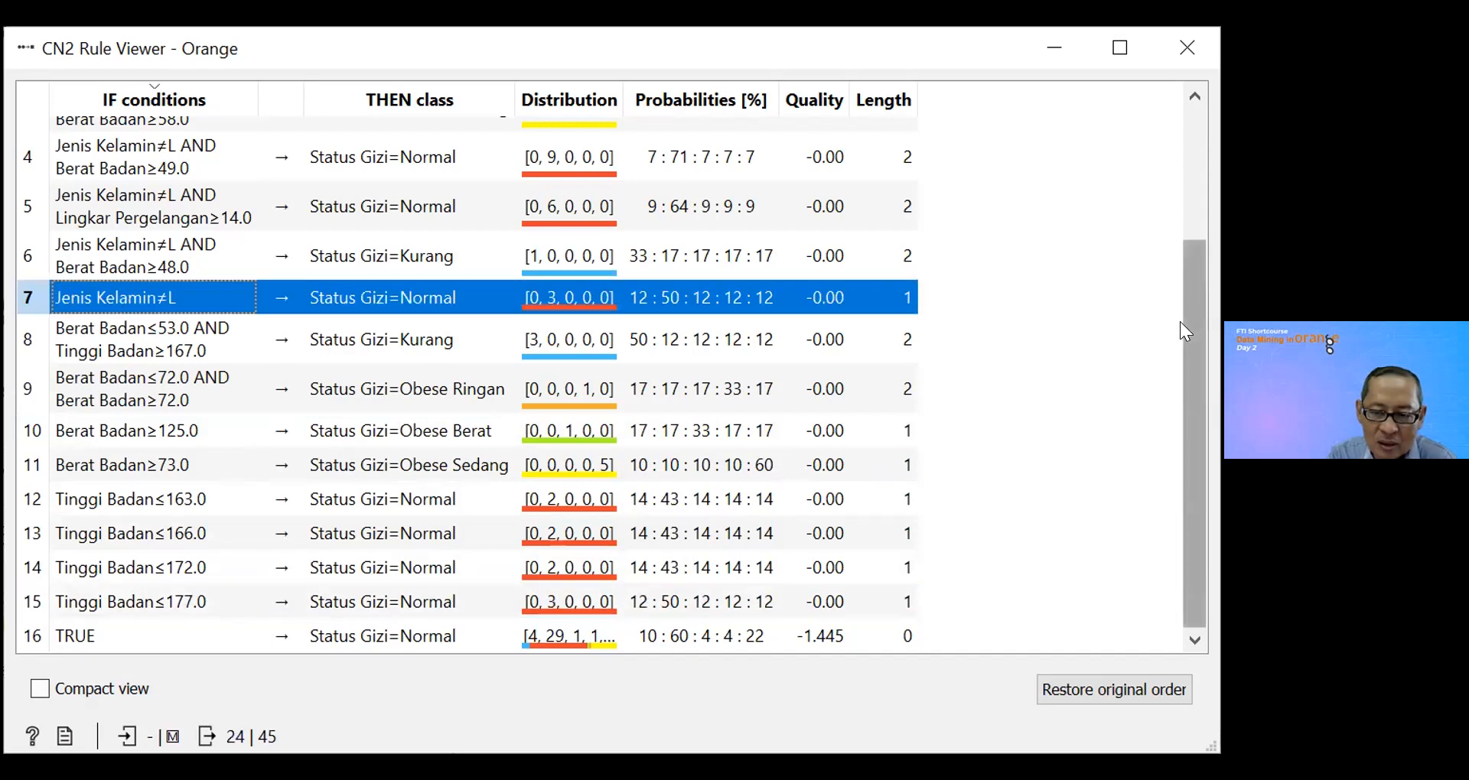
pyautogui.moveTo(1199, 292); pyautogui.dragTo(1205, 135)
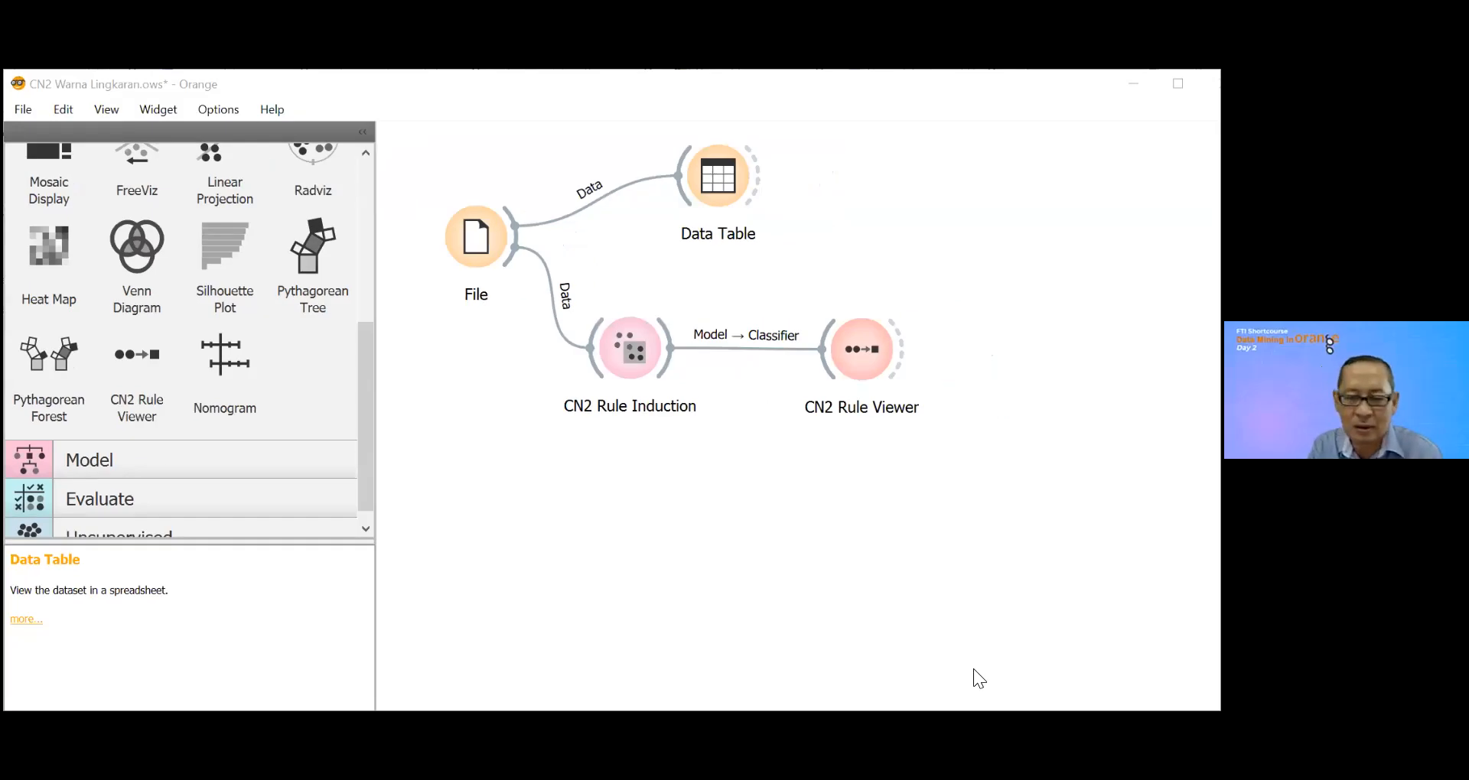
# Step: Save the workflow as a new file named CN2 Status Gizi in the Jumat folder
pyautogui.click(23, 111)
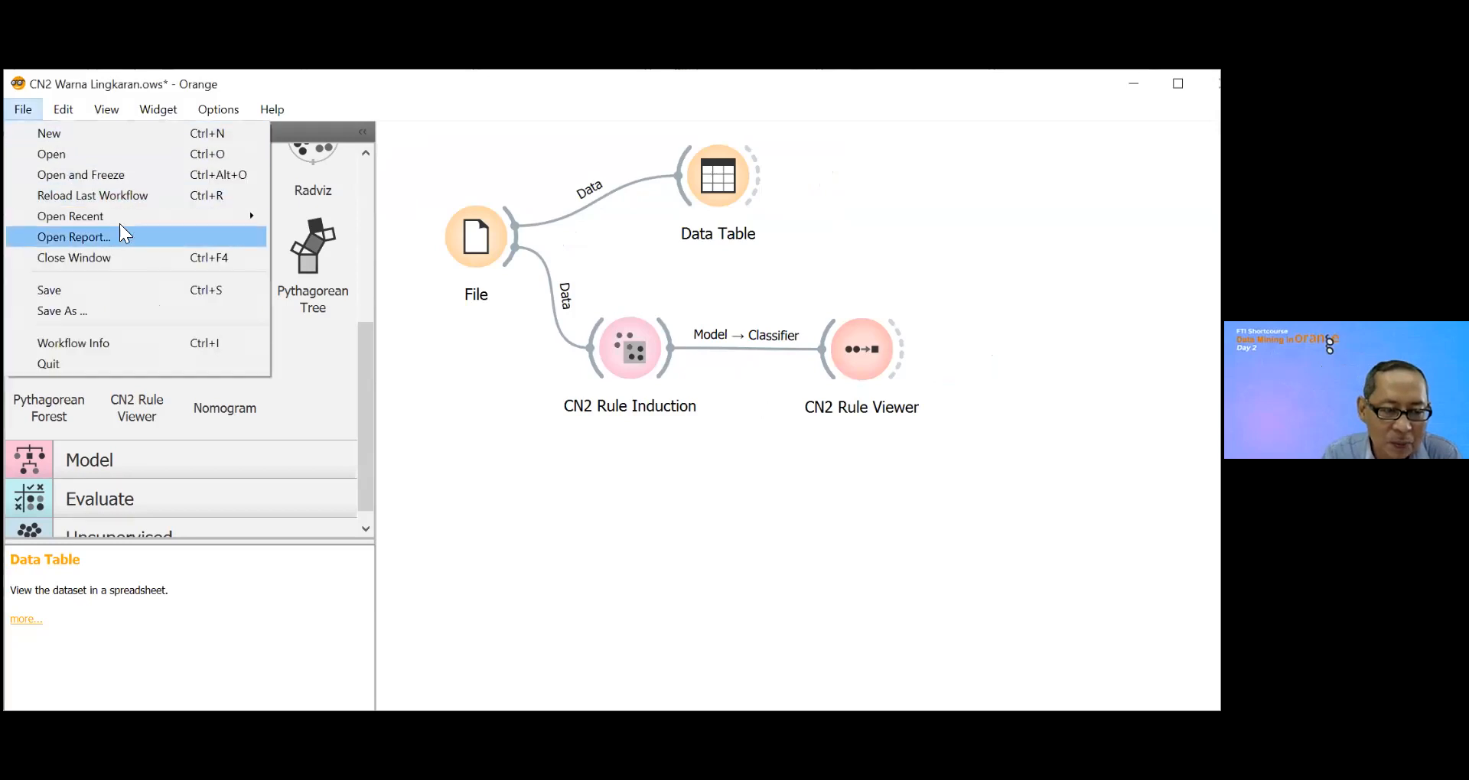
pyautogui.click(104, 310)
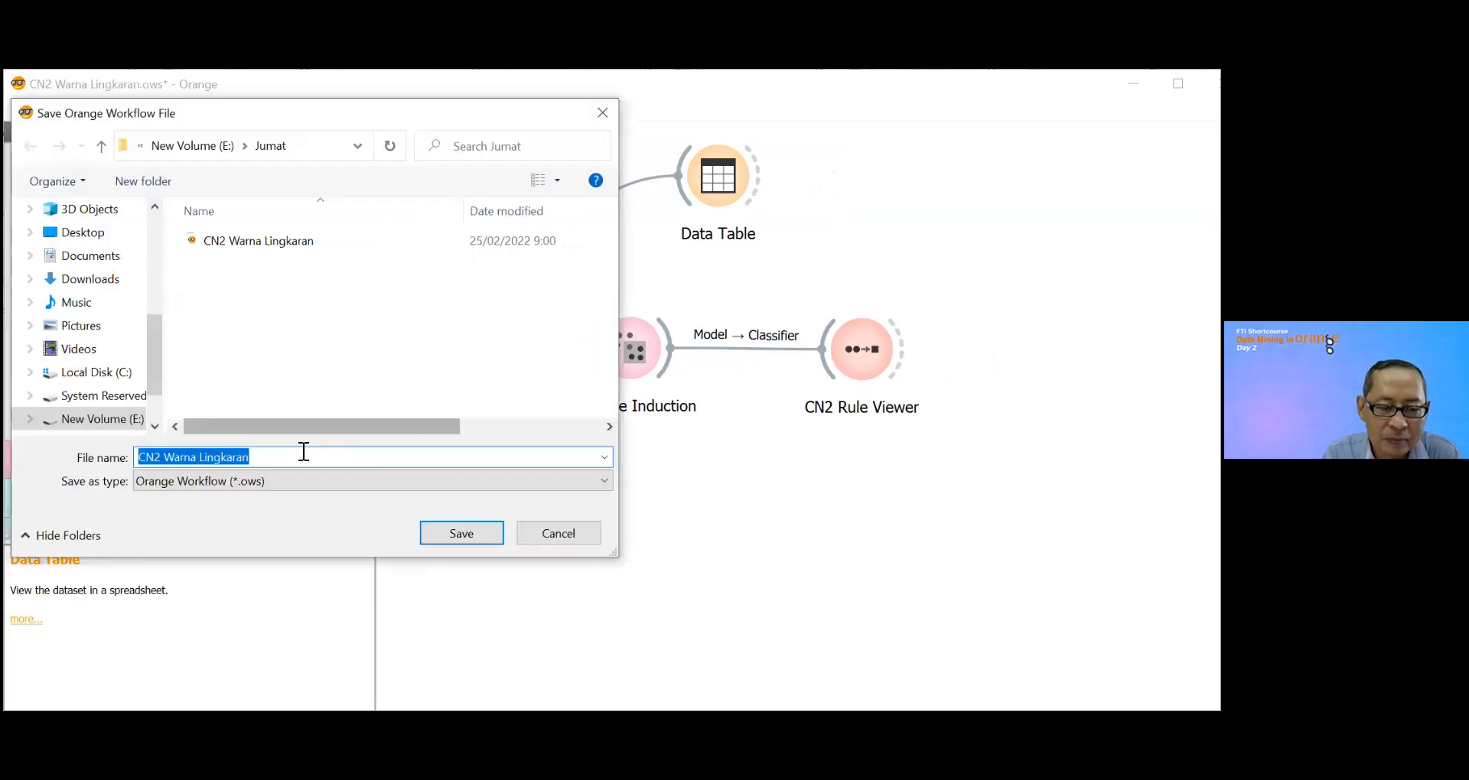
pyautogui.click(264, 458)
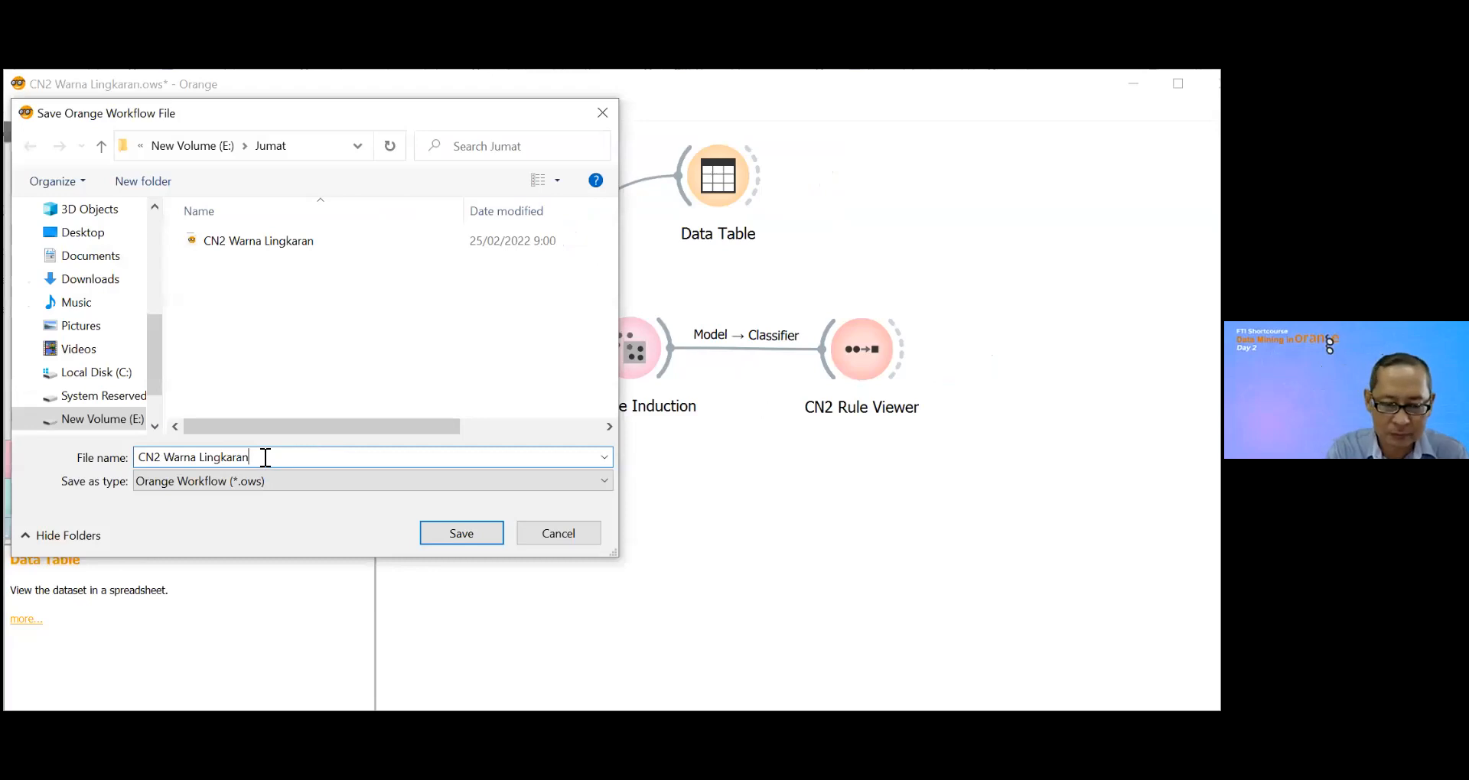
pyautogui.press('BackSpace')
pyautogui.press('BackSpace')
pyautogui.press('BackSpace')
pyautogui.press('BackSpace')
pyautogui.press('BackSpace')
pyautogui.press('BackSpace')
pyautogui.press('BackSpace')
pyautogui.press('BackSpace')
pyautogui.press('BackSpace')
pyautogui.press('BackSpace')
pyautogui.press('BackSpace')
pyautogui.press('BackSpace')
pyautogui.press('BackSpace')
pyautogui.press('BackSpace')
pyautogui.press('BackSpace')
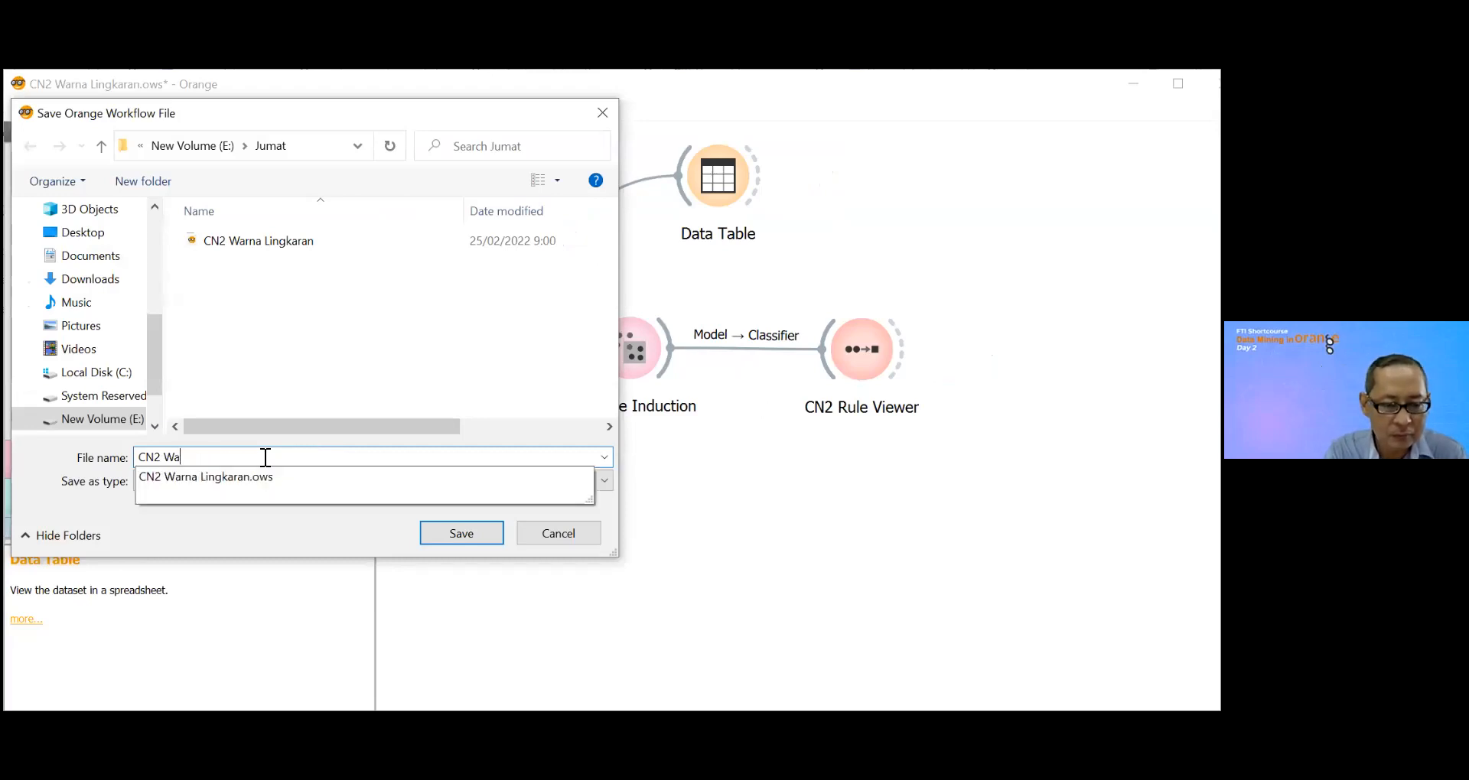
pyautogui.write('St')
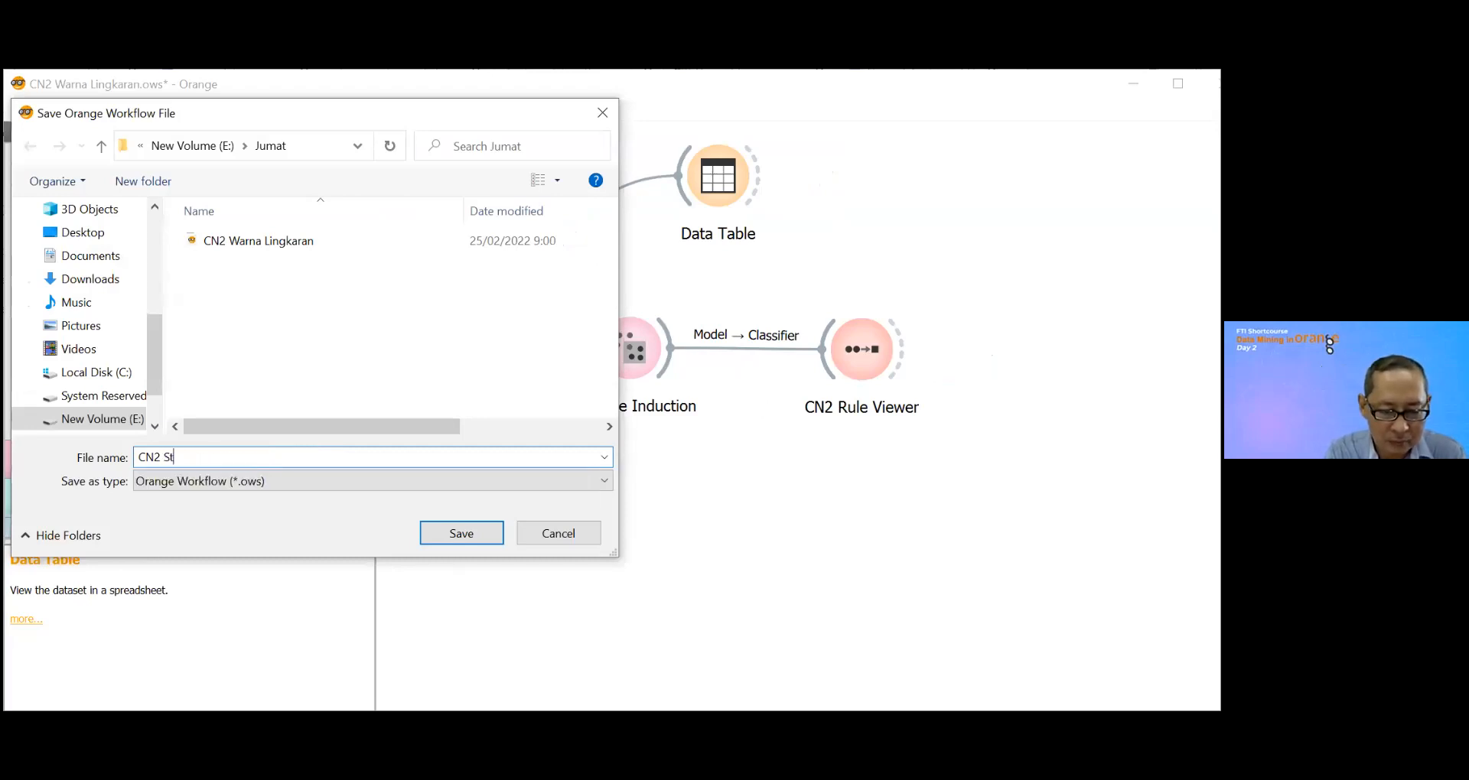
pyautogui.write('atus ')
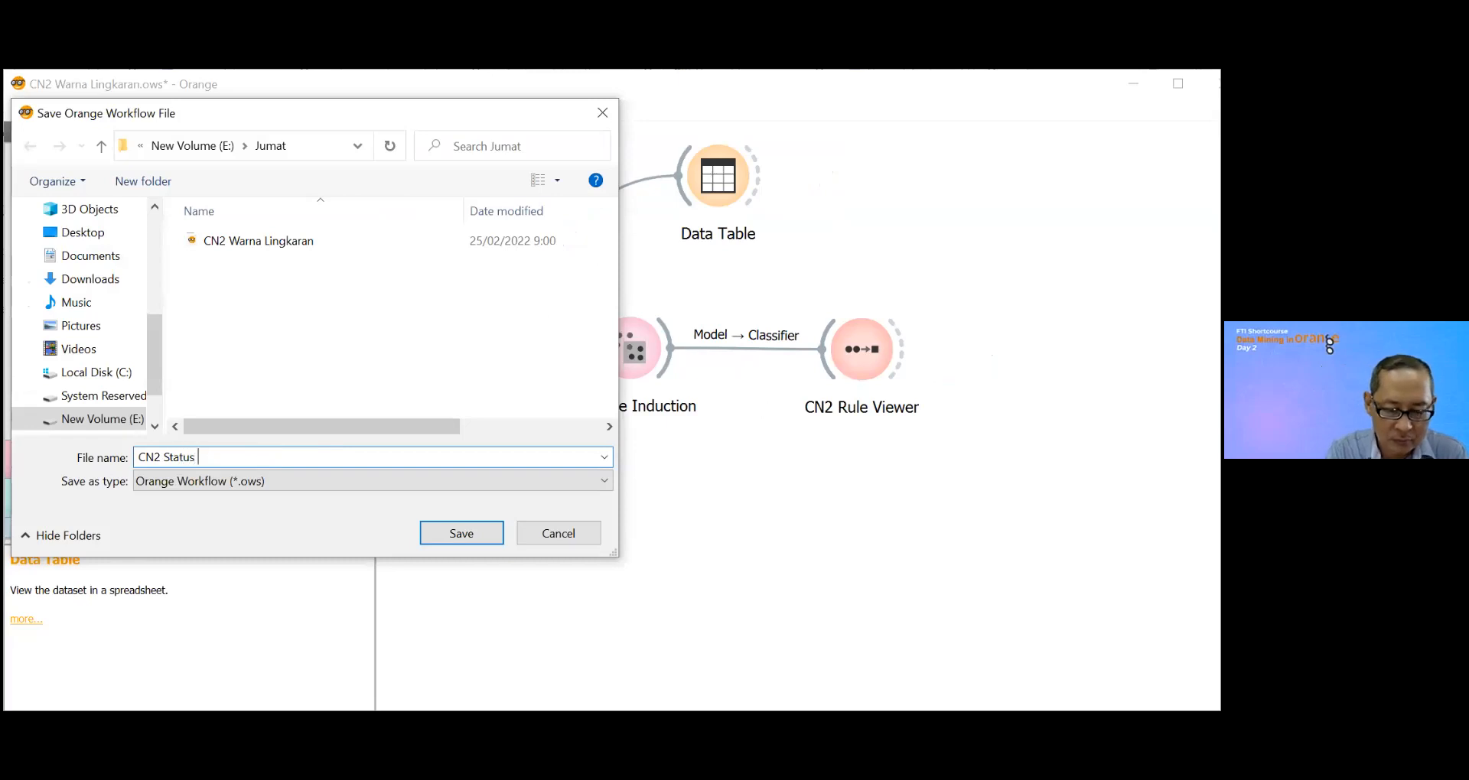
pyautogui.write('Gizi')
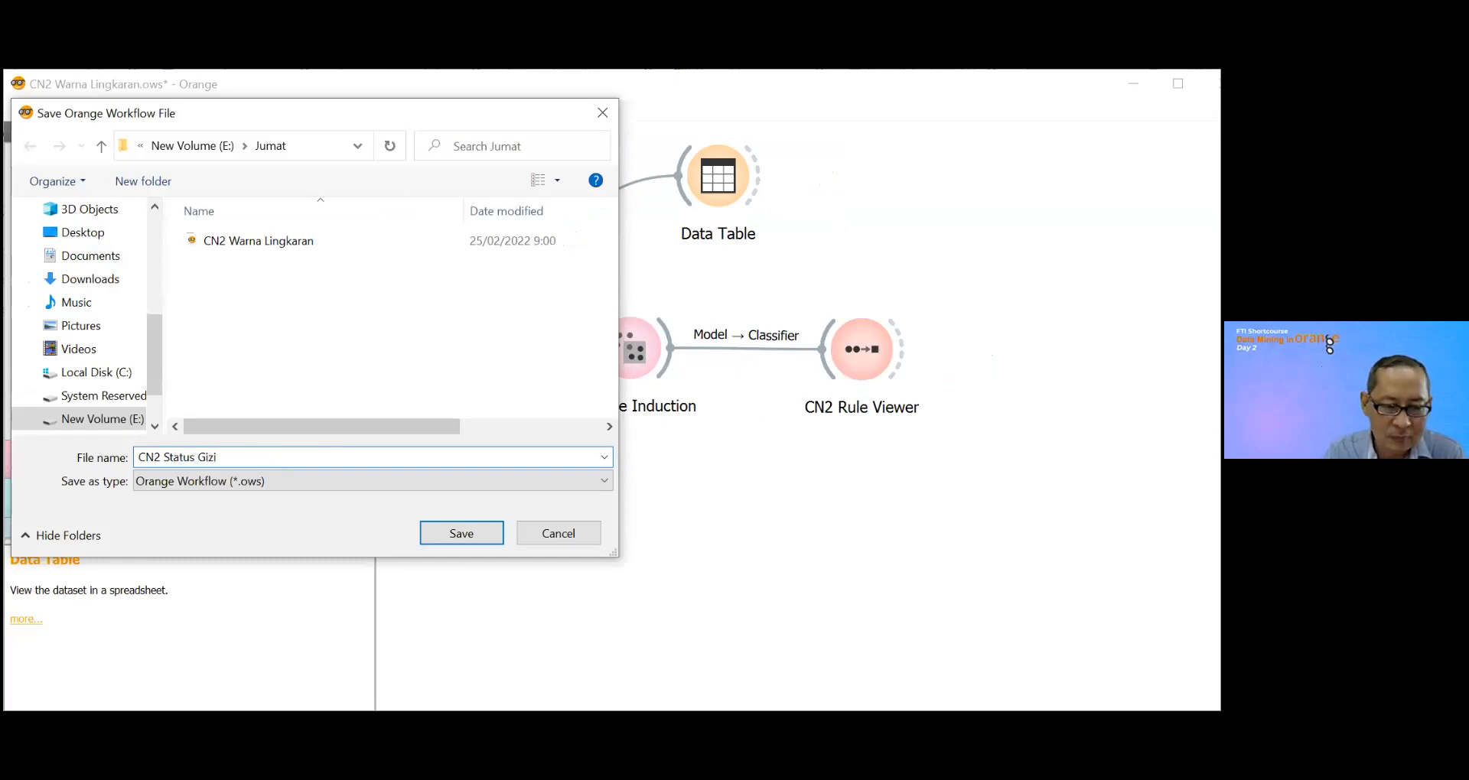
pyautogui.click(441, 533)
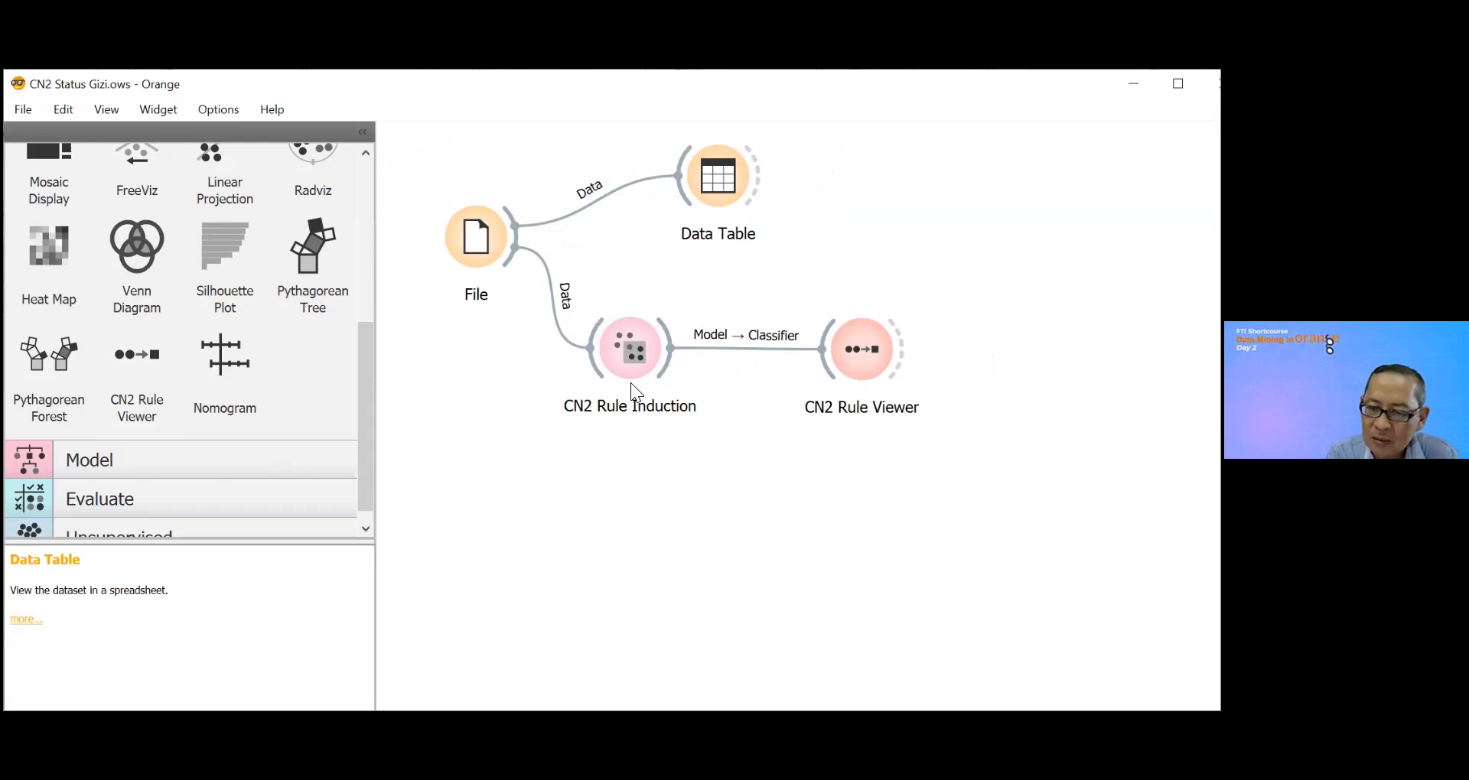
# Step: Remove the CN2 Rule Induction and CN2 Rule Viewer widgets from the workflow
pyautogui.rightClick(619, 364)
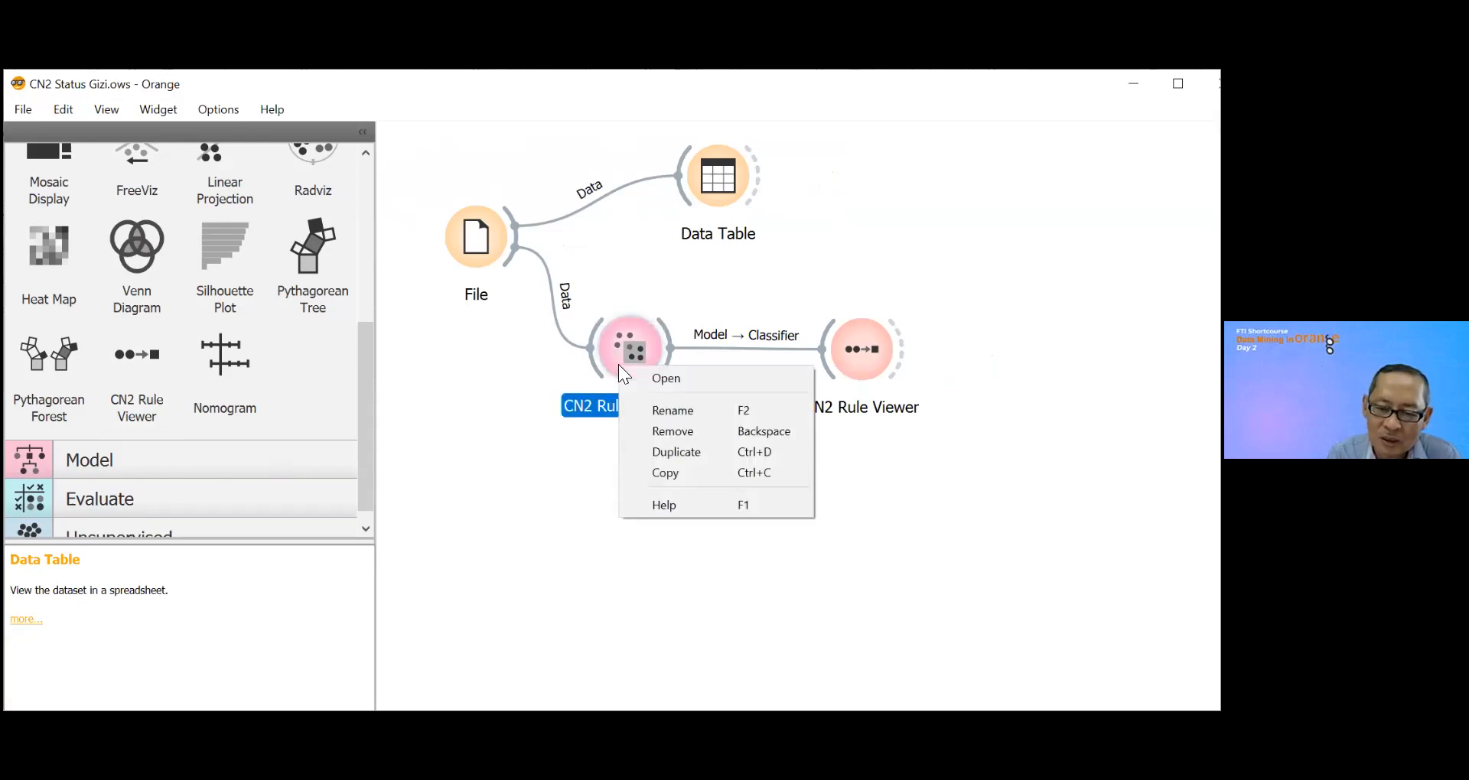
pyautogui.click(716, 434)
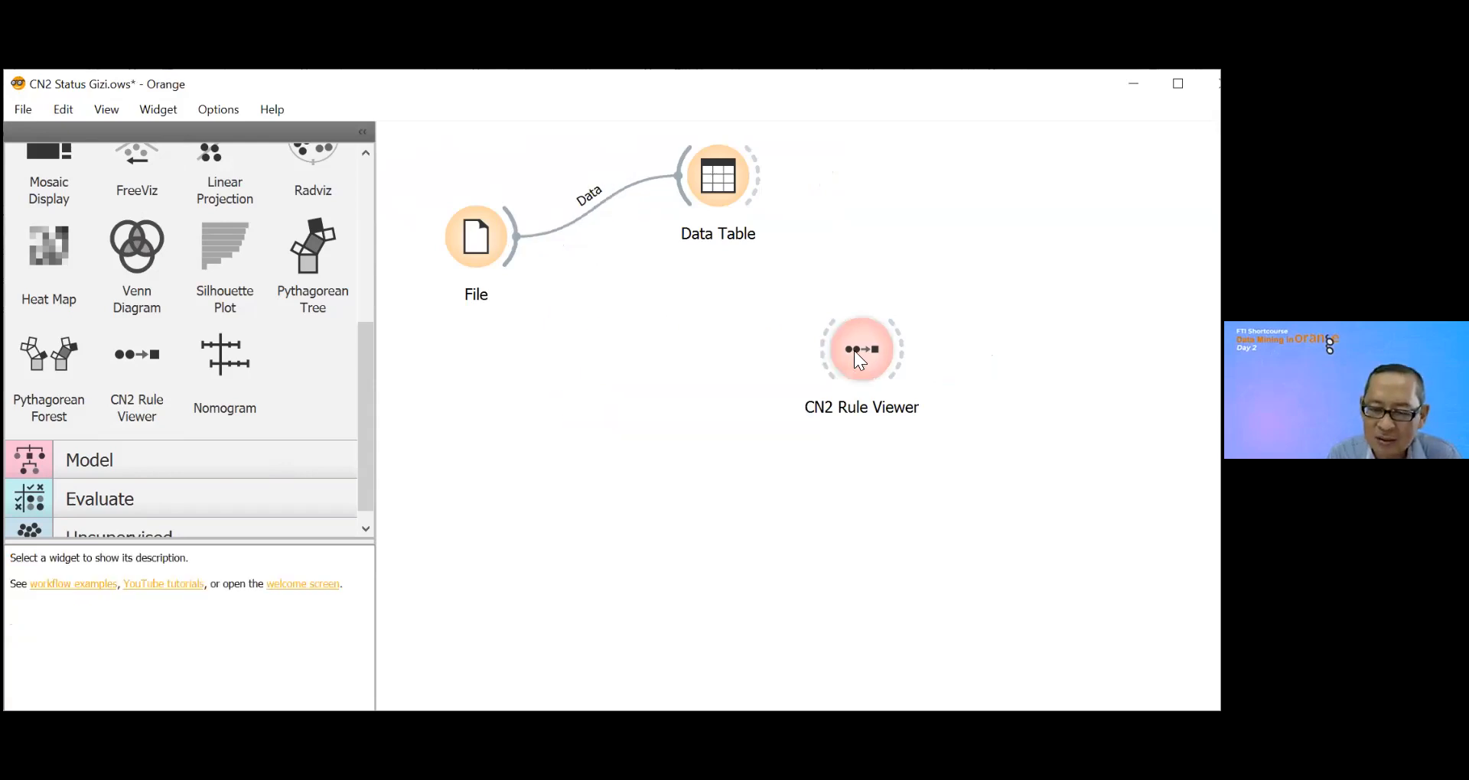
pyautogui.rightClick(855, 349)
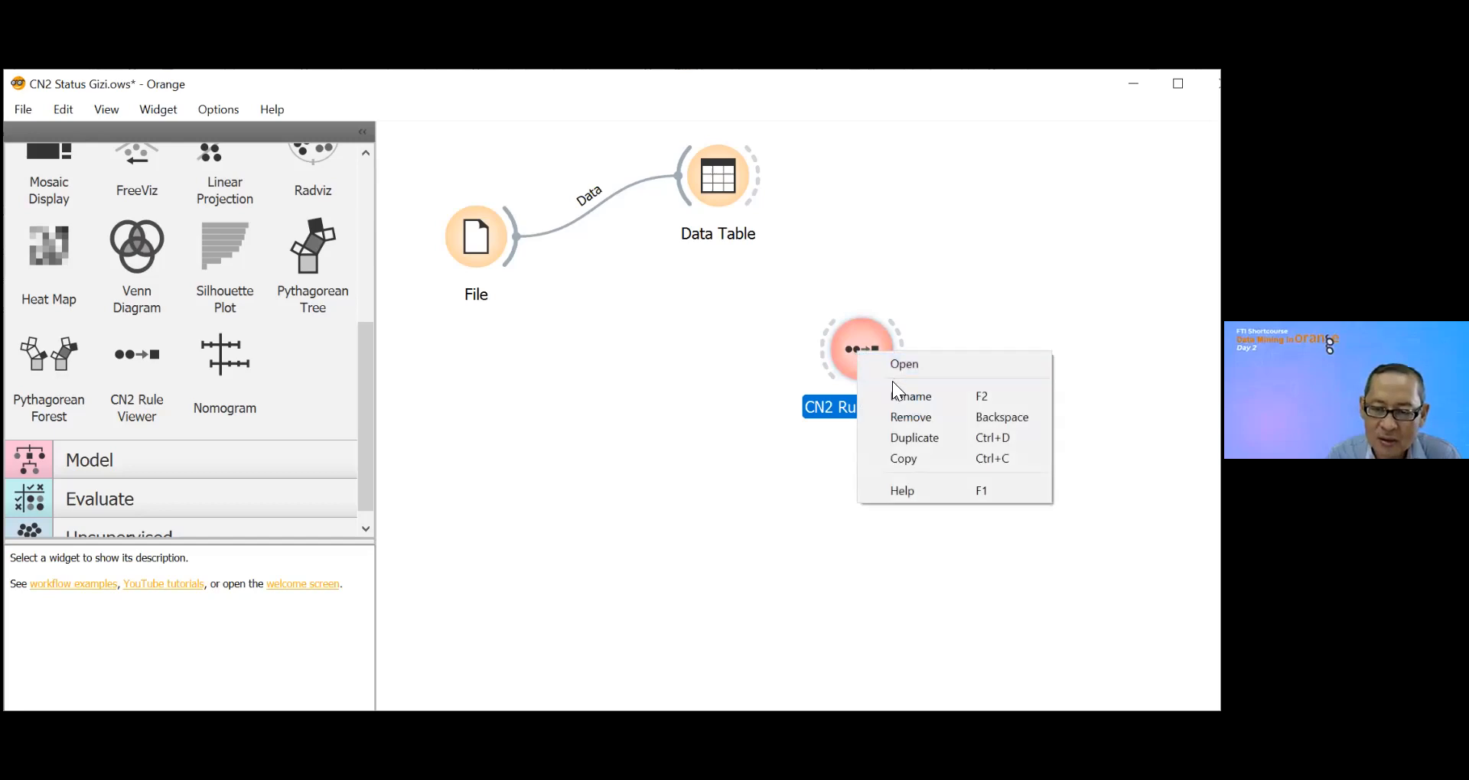
pyautogui.click(905, 419)
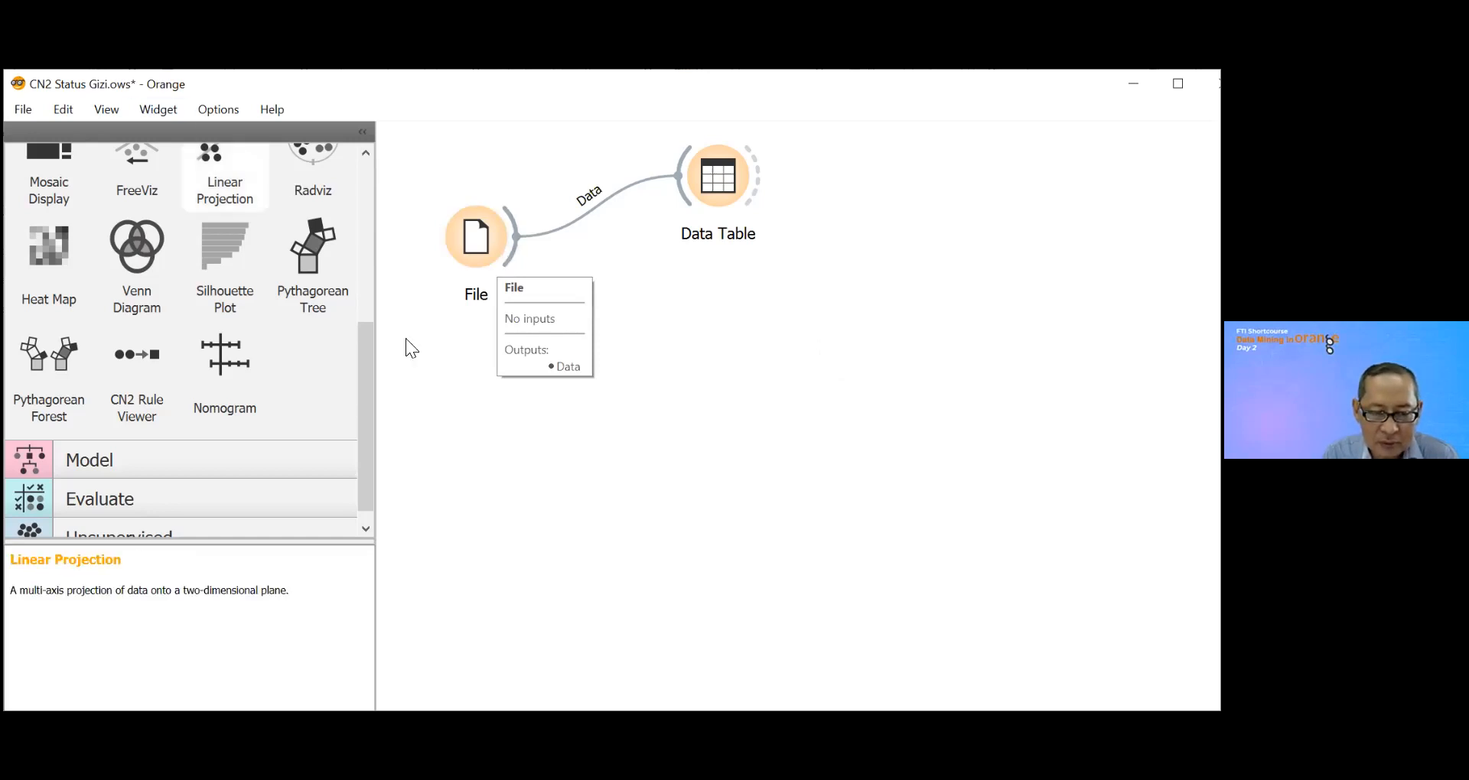
# Step: Add a Tree model widget to the canvas below the File and Data Table widgets
pyautogui.moveTo(369, 336); pyautogui.dragTo(384, 380)
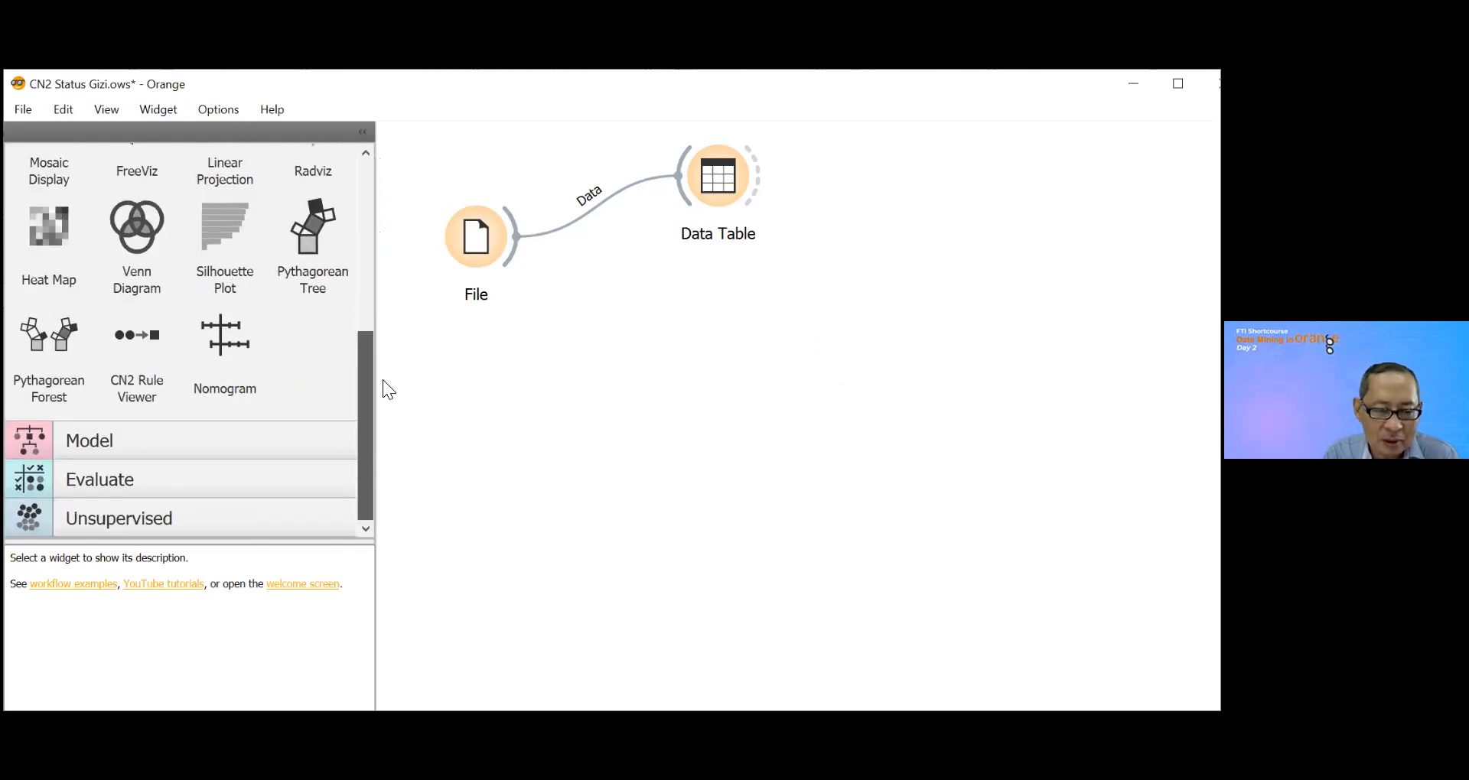
pyautogui.click(24, 441)
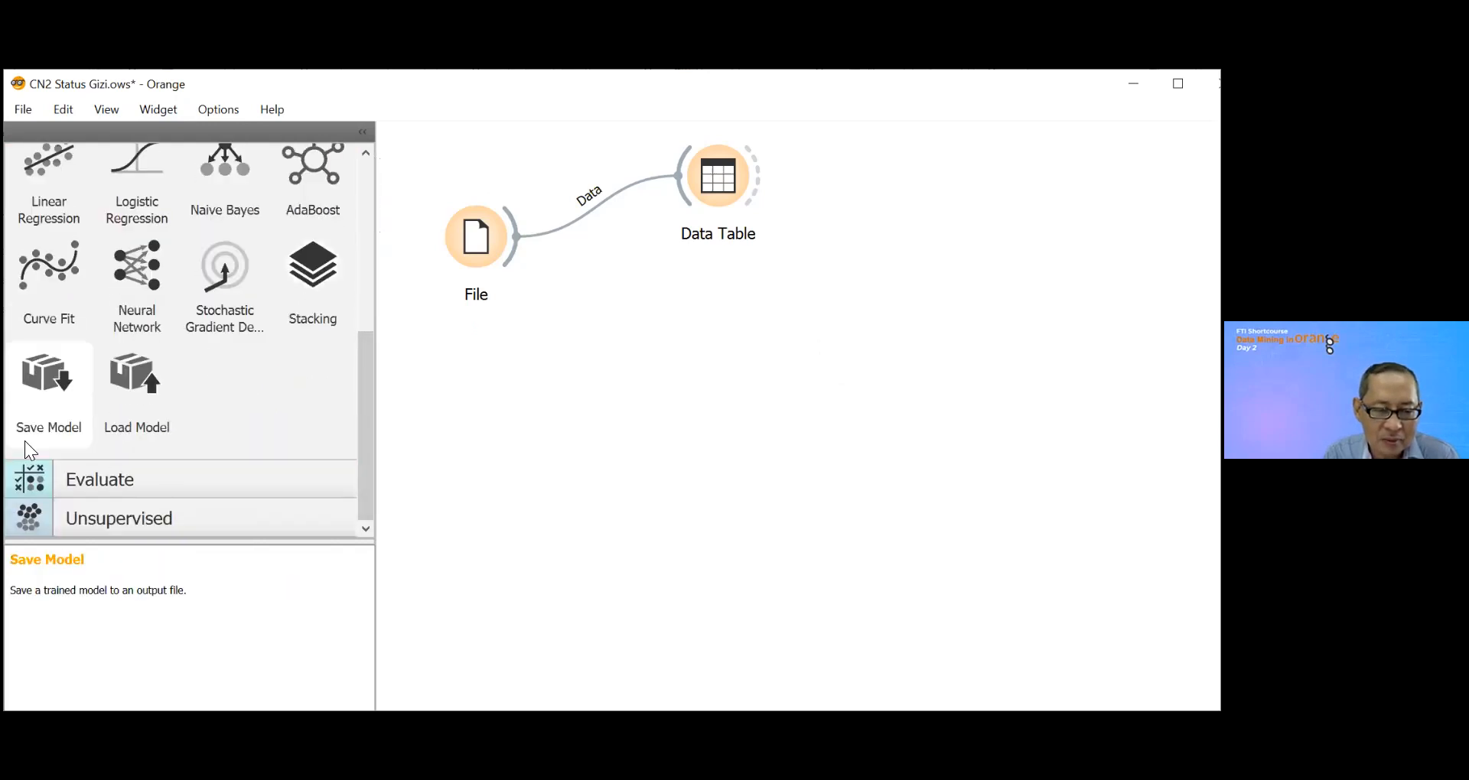
pyautogui.moveTo(365, 389); pyautogui.dragTo(364, 243)
pyautogui.moveTo(47, 361); pyautogui.dragTo(632, 379)
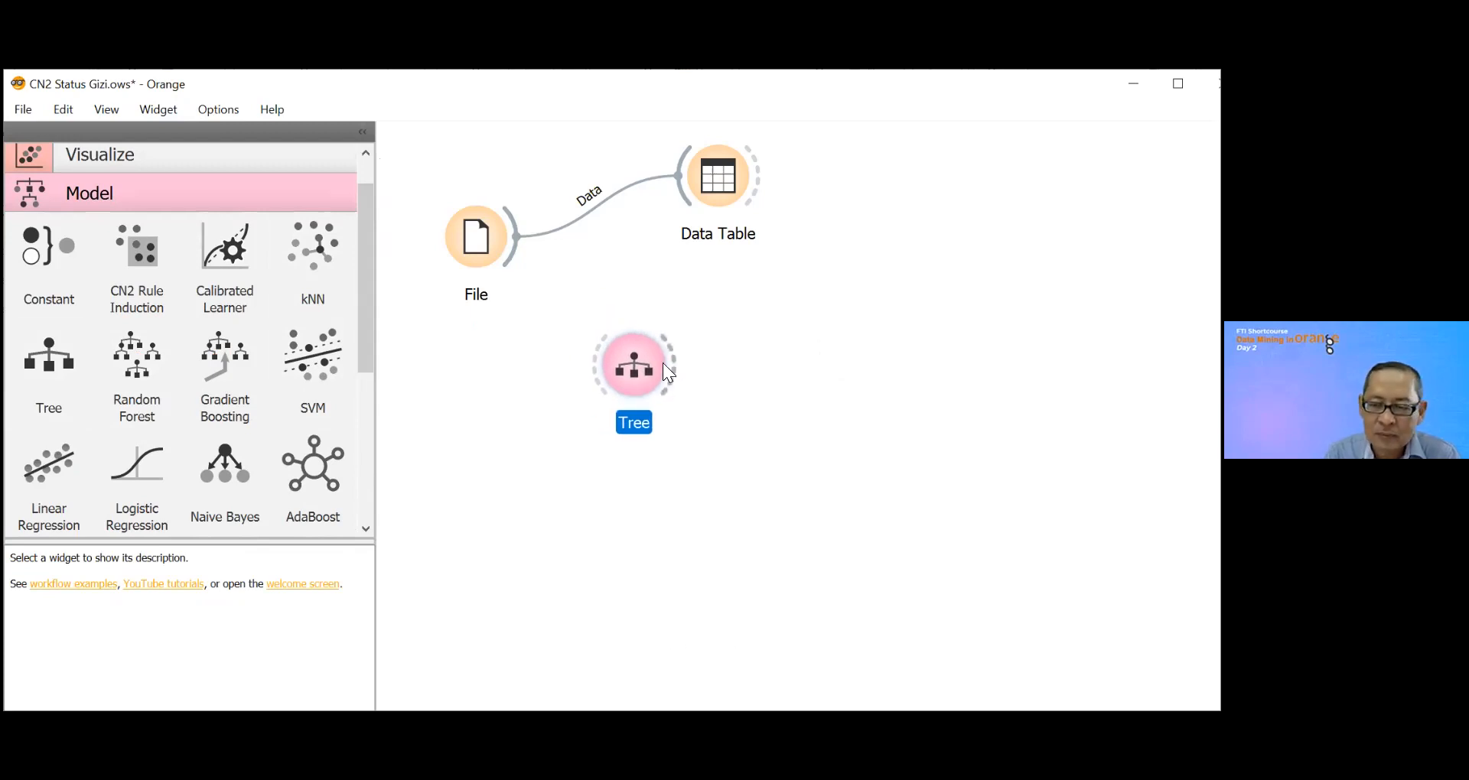
# Step: Change the File widget's source dataset to Kuesioner BI Kelas Meta.xlsx
pyautogui.moveTo(662, 363)
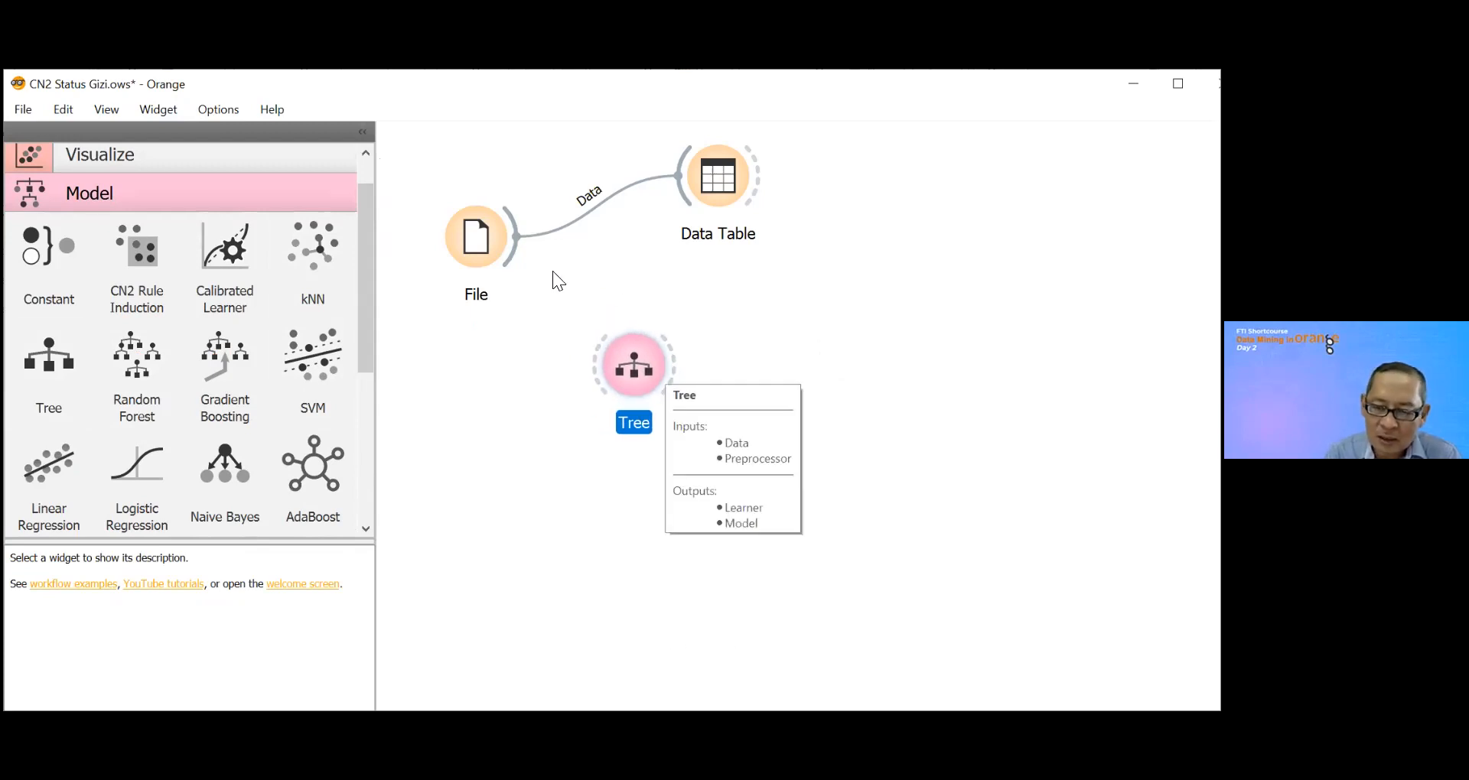
pyautogui.doubleClick(475, 235)
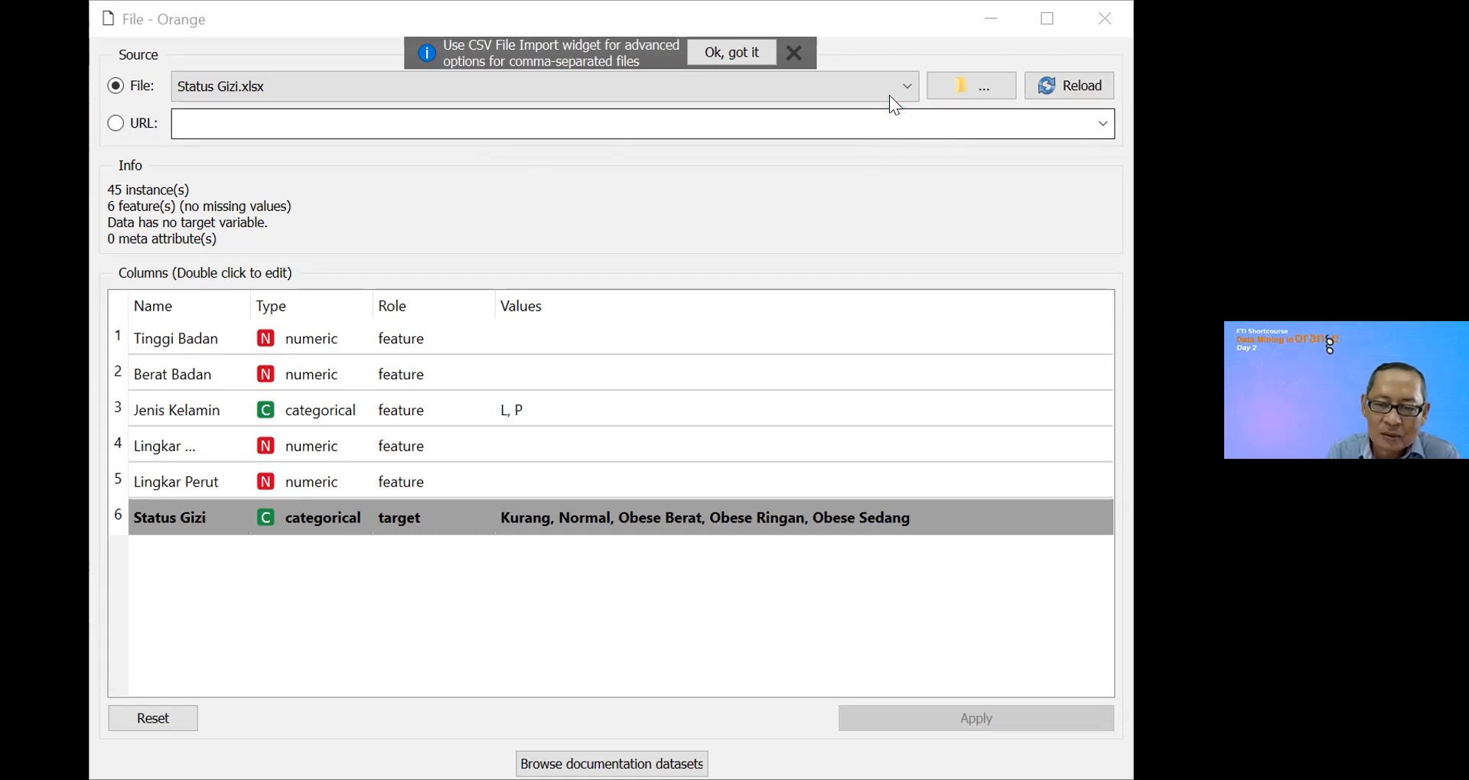
pyautogui.click(906, 84)
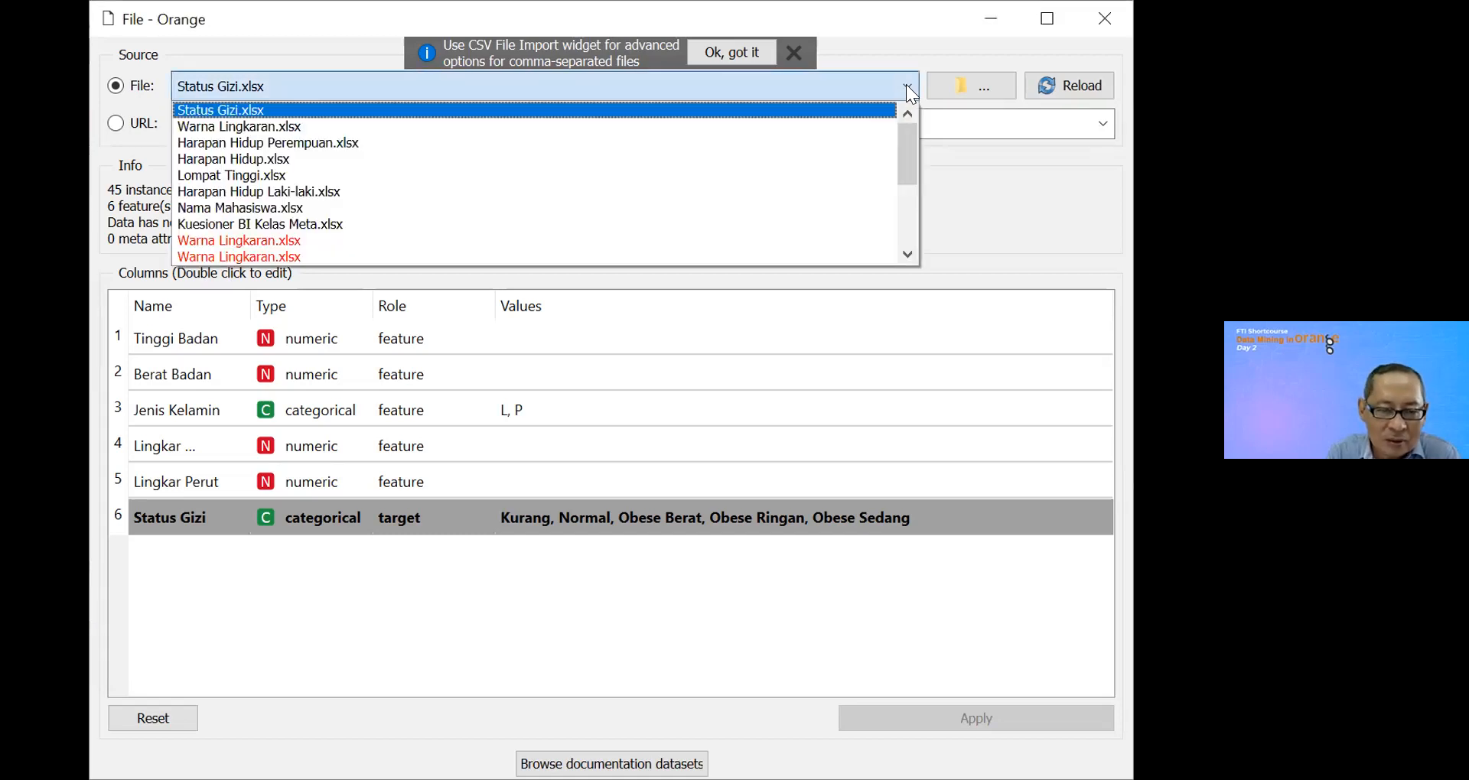
pyautogui.click(292, 224)
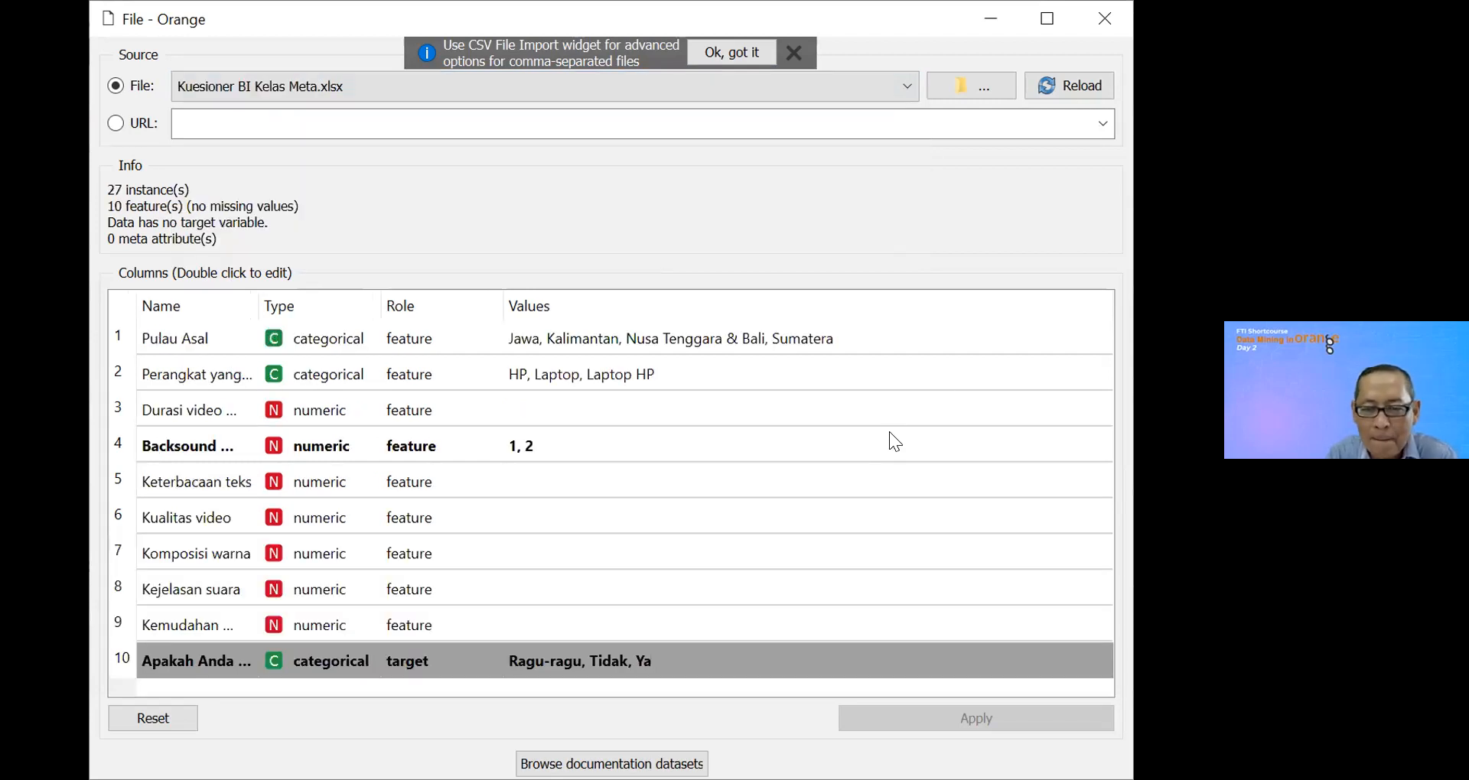
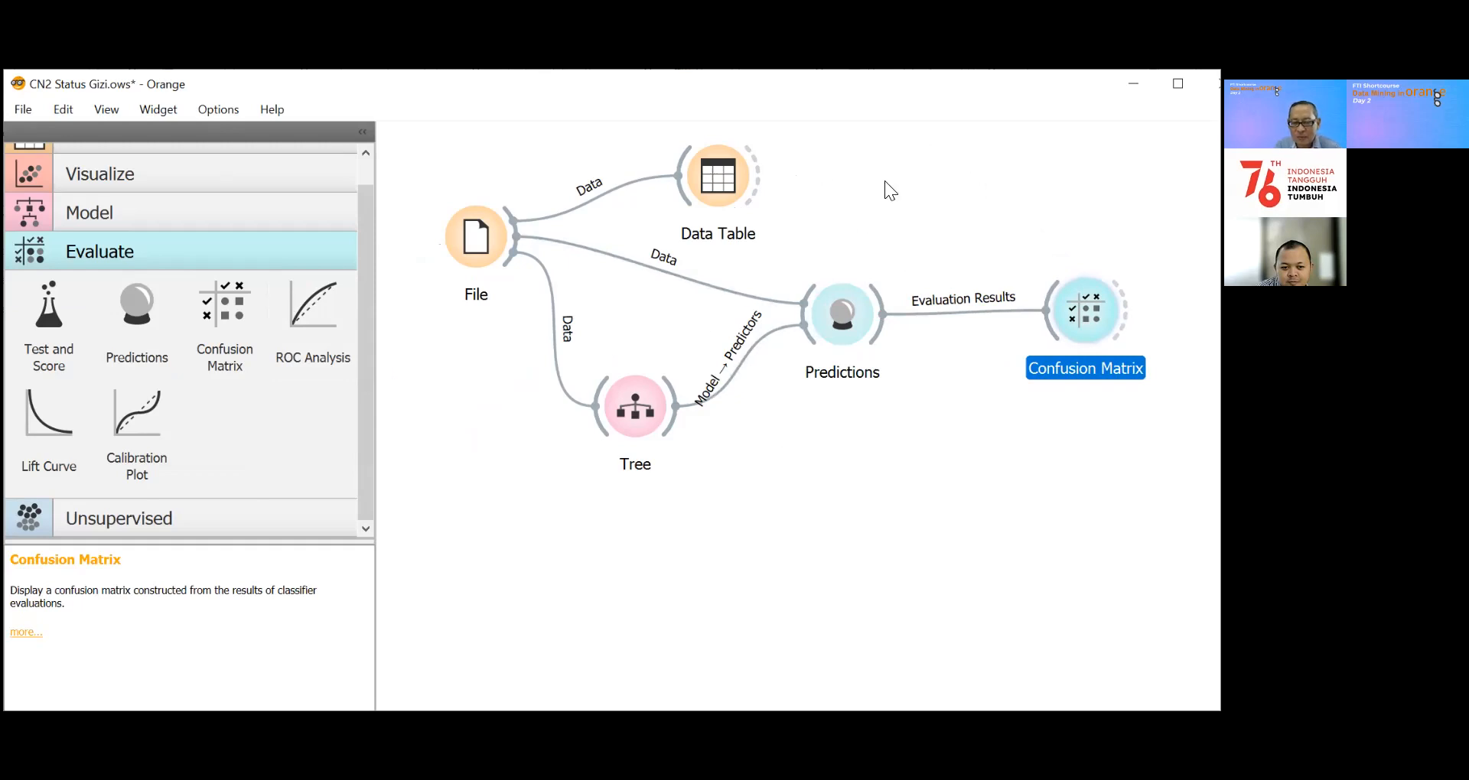
# Step: Review the Tree widget's model parameters without changing them
pyautogui.doubleClick(639, 403)
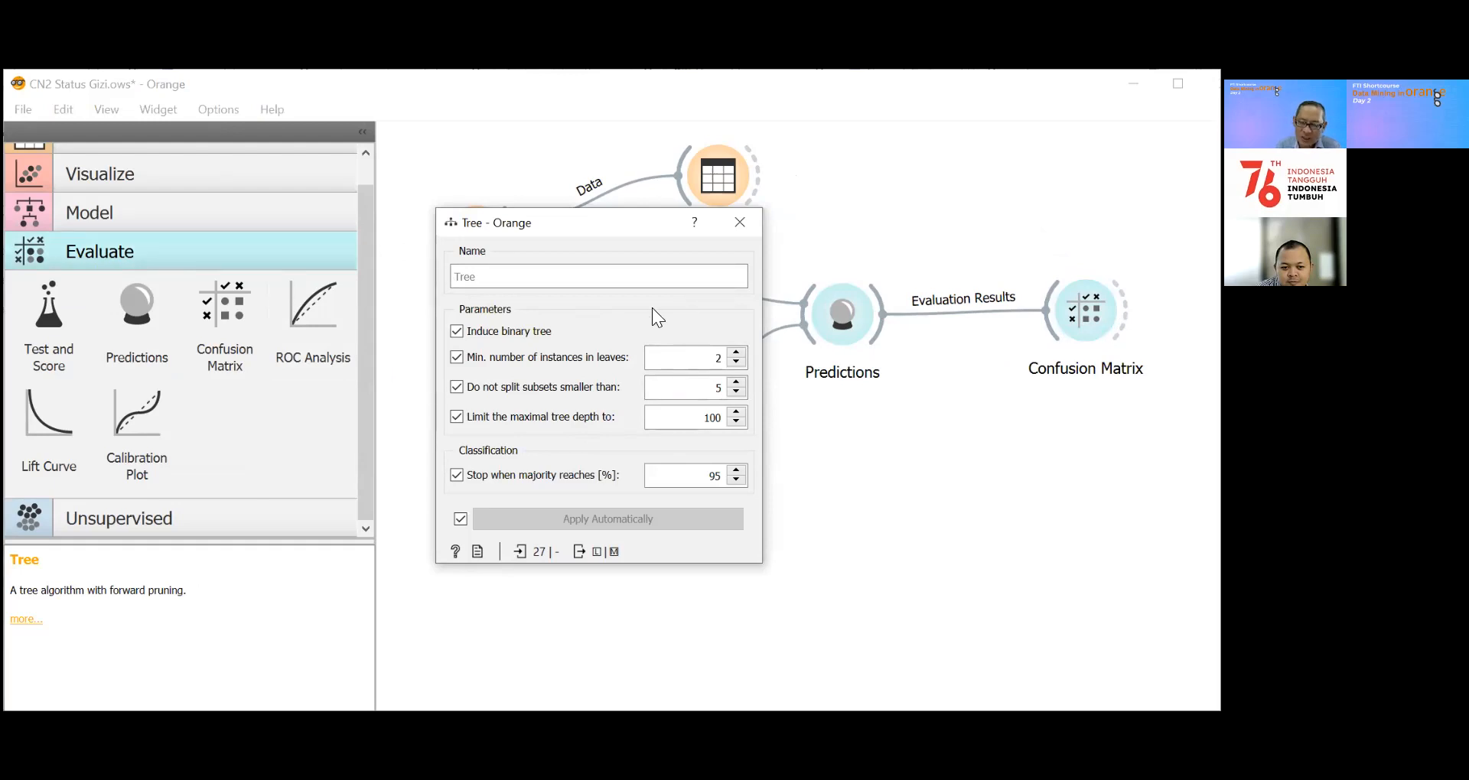
pyautogui.click(745, 229)
# Step: Open the Predictions widget and examine all the Tree predictions with only the Tidak class probabilities shown
pyautogui.click(837, 313)
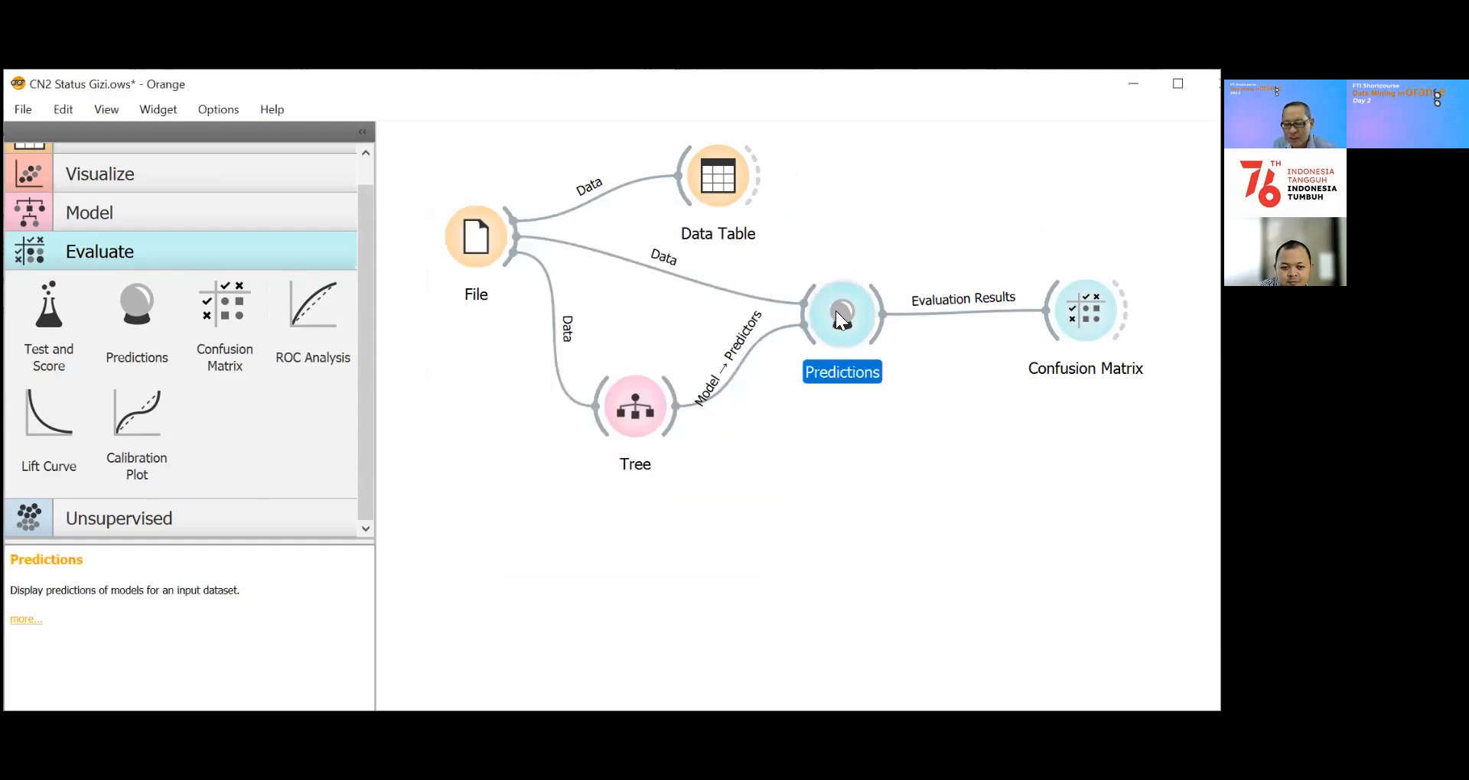
pyautogui.doubleClick(836, 313)
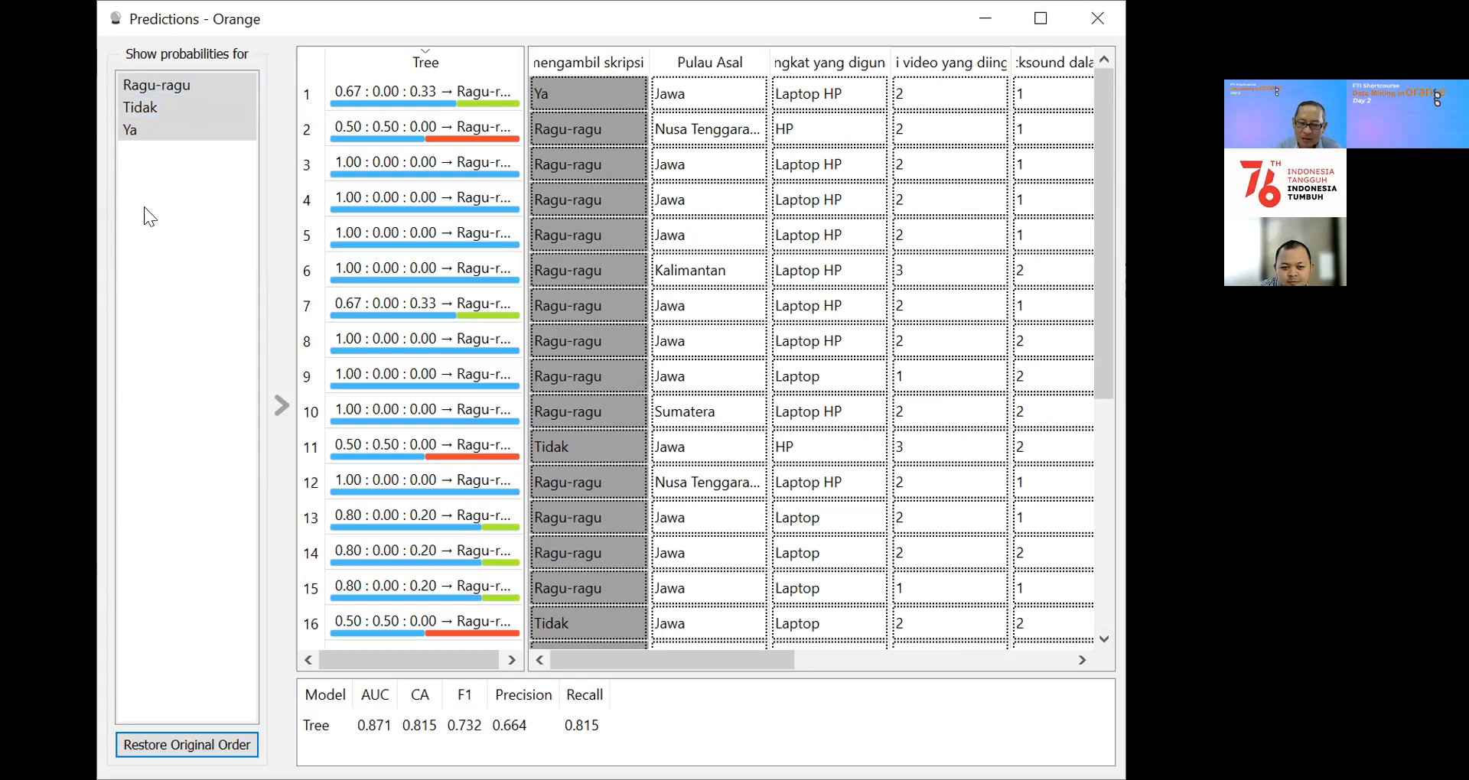
pyautogui.click(146, 114)
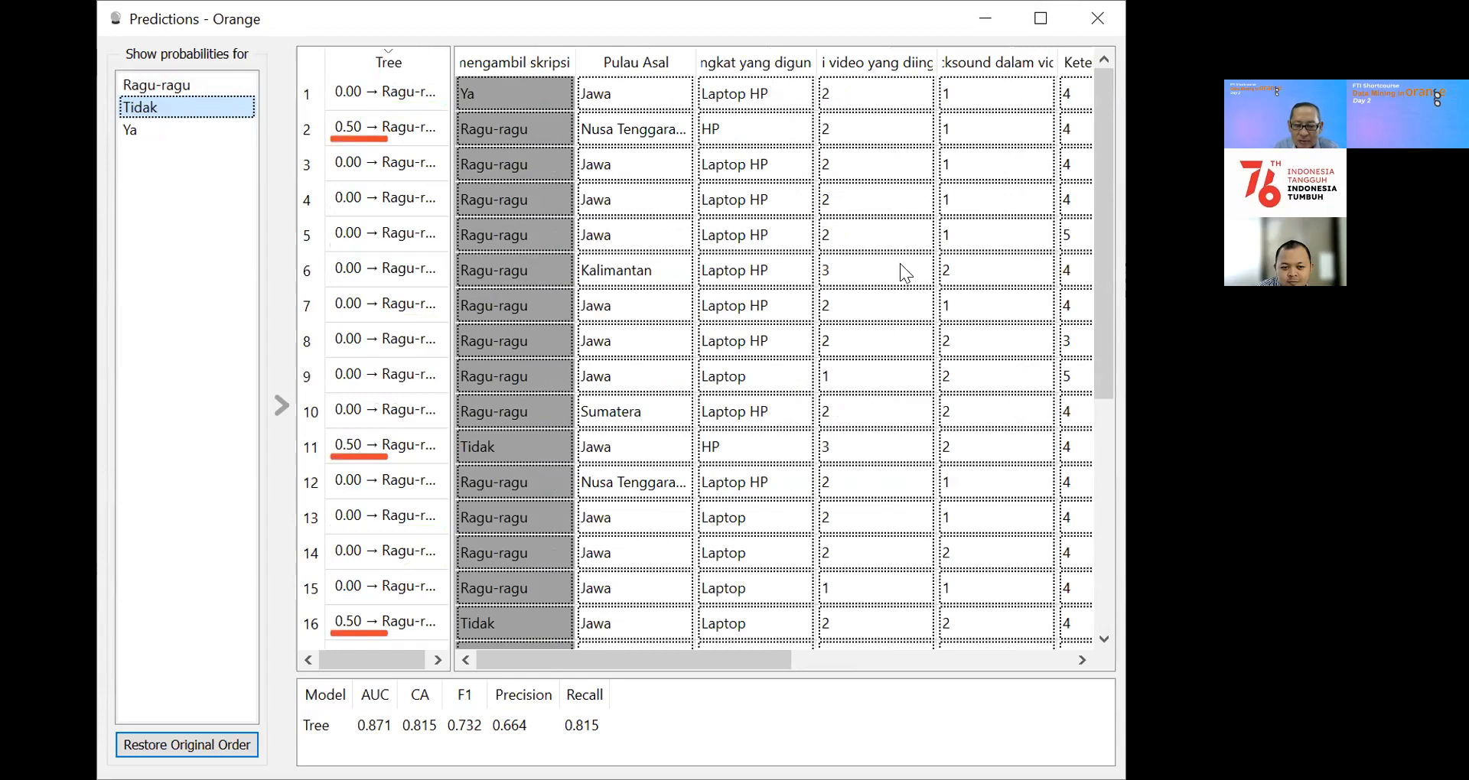
pyautogui.moveTo(1107, 191); pyautogui.dragTo(1102, 162)
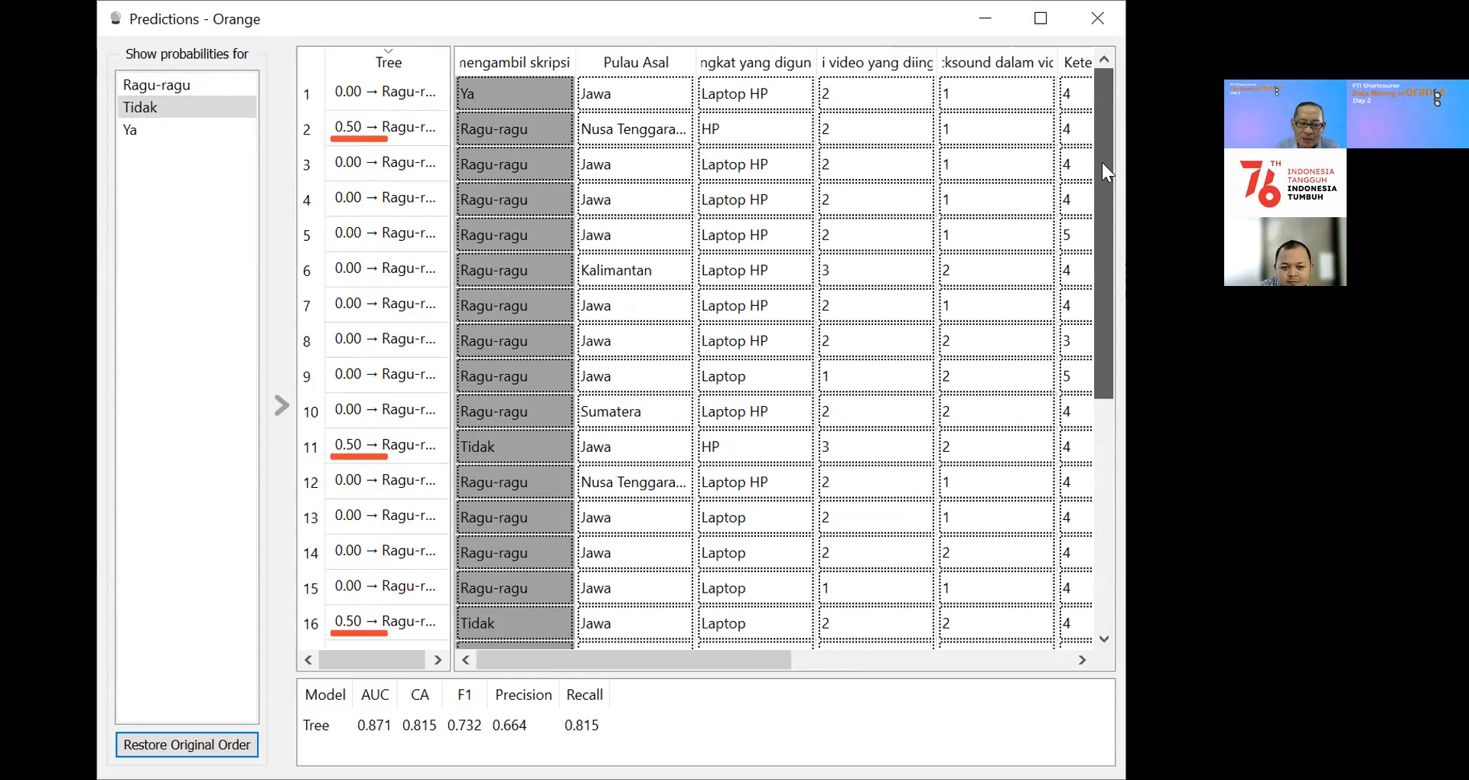
pyautogui.moveTo(1102, 162)
pyautogui.mouseDown()
pyautogui.moveTo(1118, 398)
pyautogui.moveTo(1120, 171)
pyautogui.mouseUp()
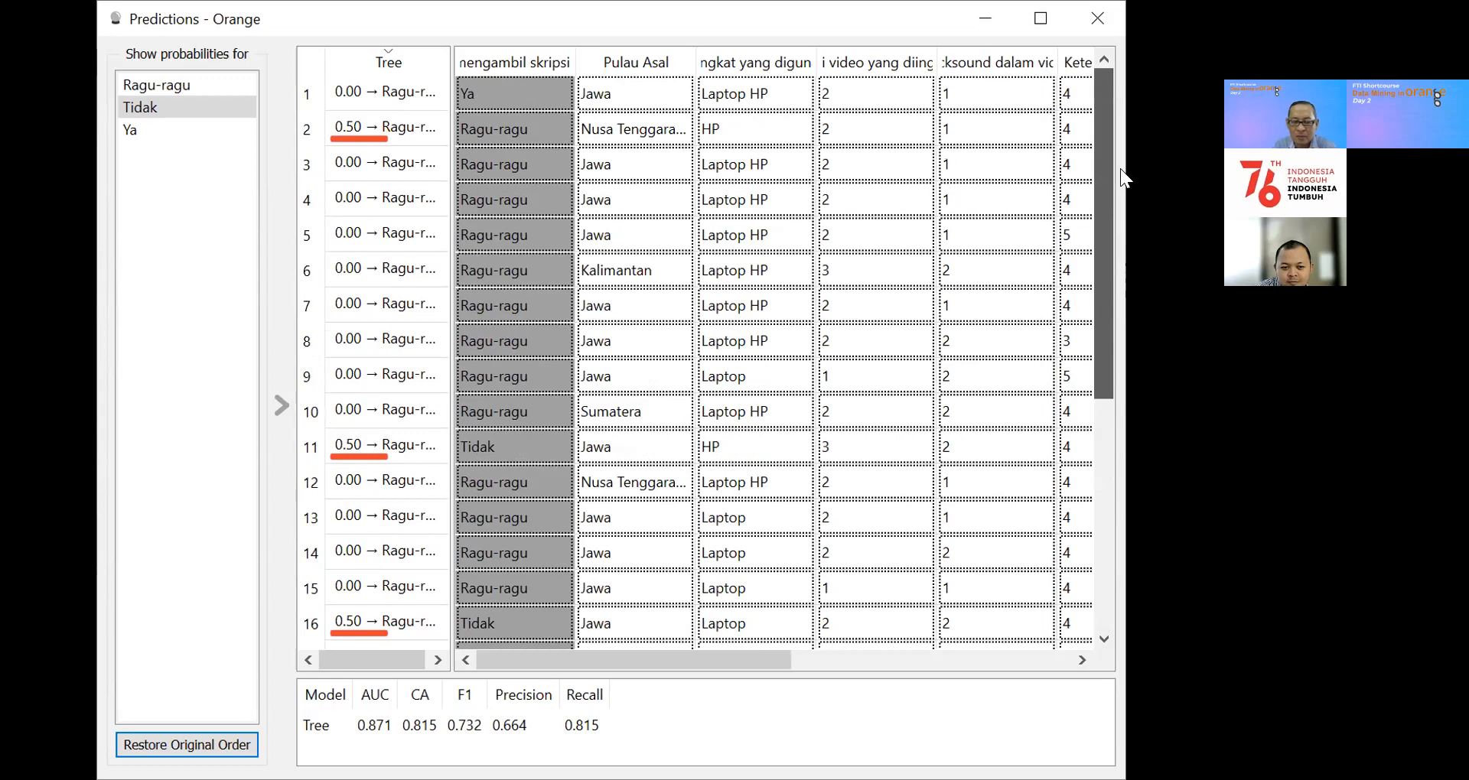
pyautogui.moveTo(1120, 169); pyautogui.dragTo(1120, 397)
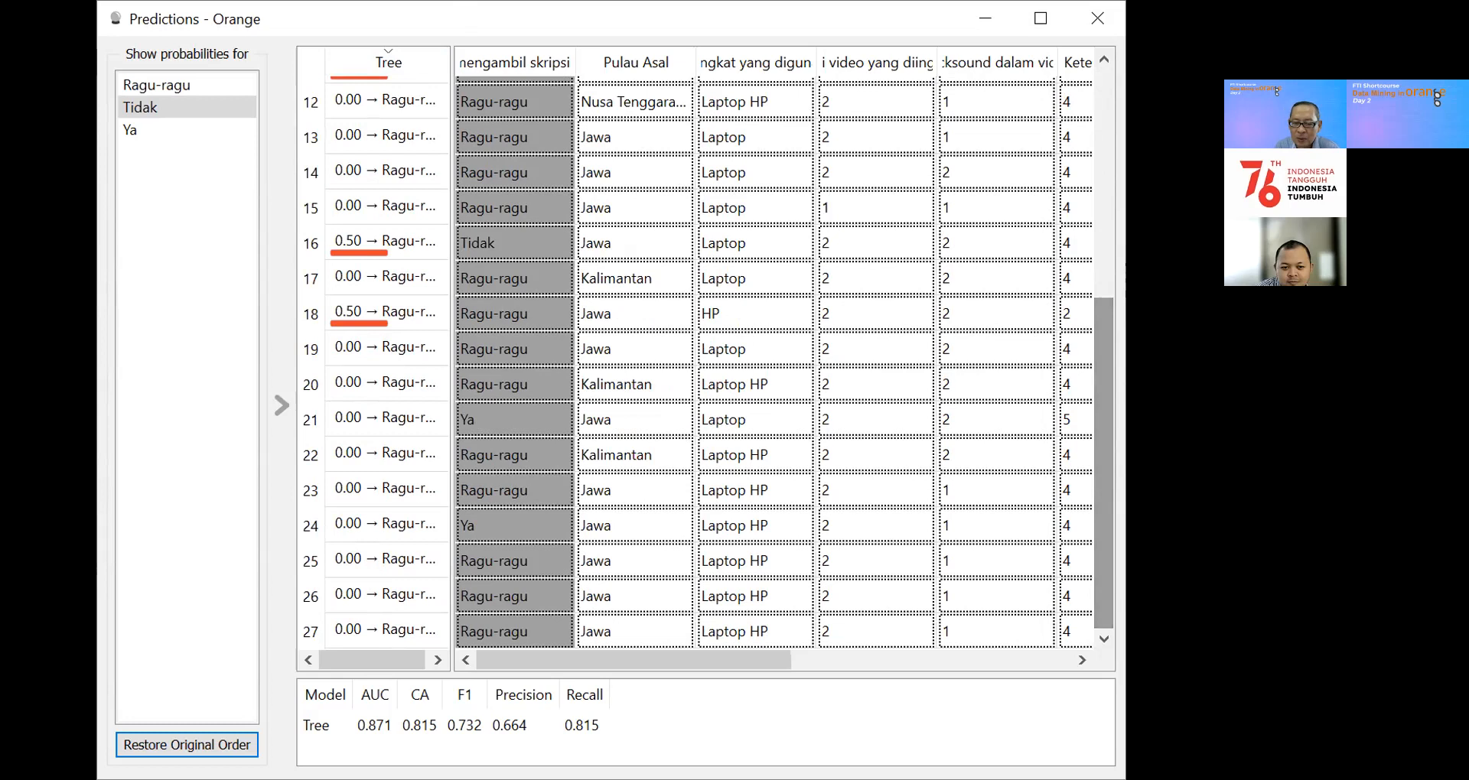
pyautogui.moveTo(1105, 398); pyautogui.dragTo(1101, 66)
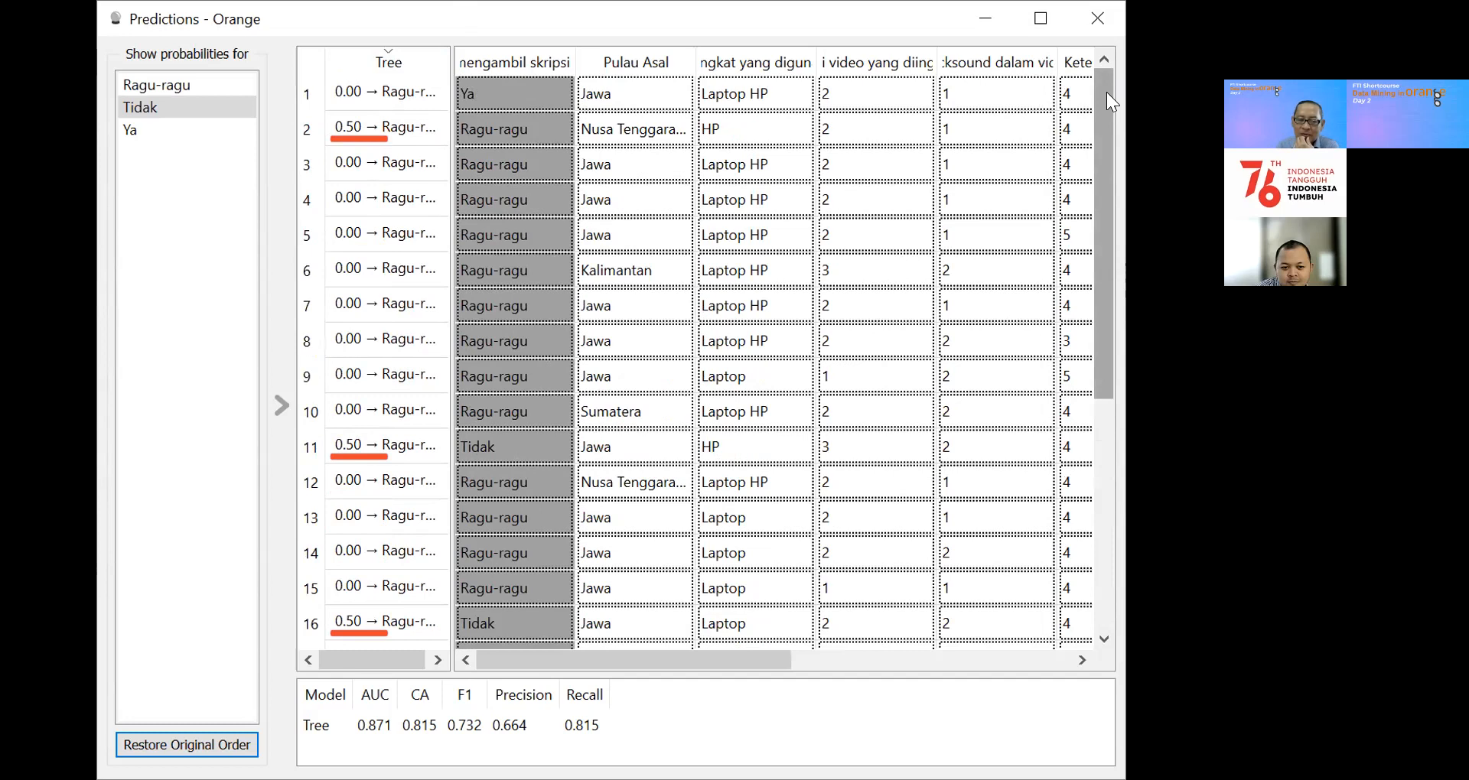
pyautogui.moveTo(1107, 92)
pyautogui.mouseDown()
pyautogui.moveTo(1106, 240)
pyautogui.moveTo(1106, 90)
pyautogui.mouseUp()
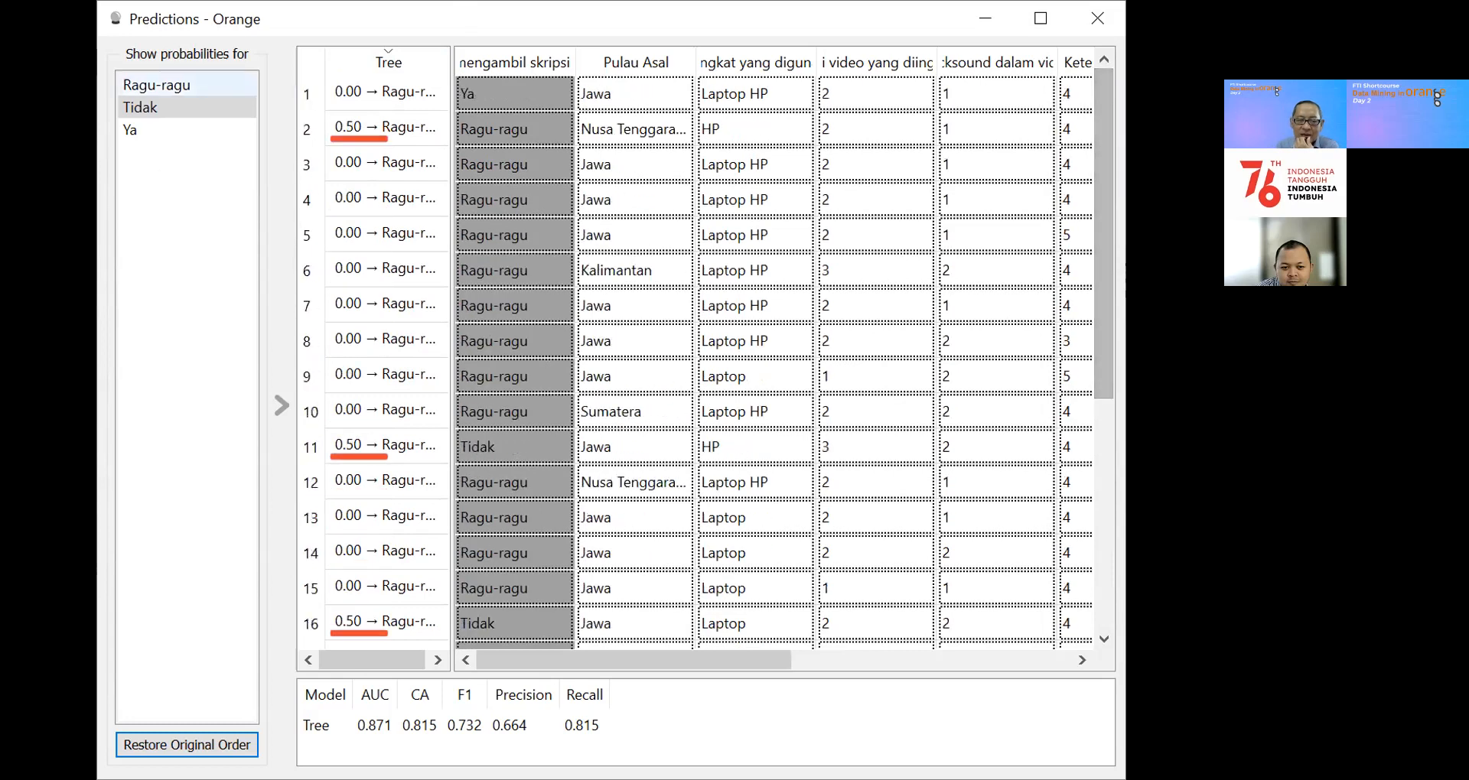
# Step: Compare the Tree prediction probabilities for Ragu-ragu, Tidak and Ya, one class at a time
pyautogui.click(140, 86)
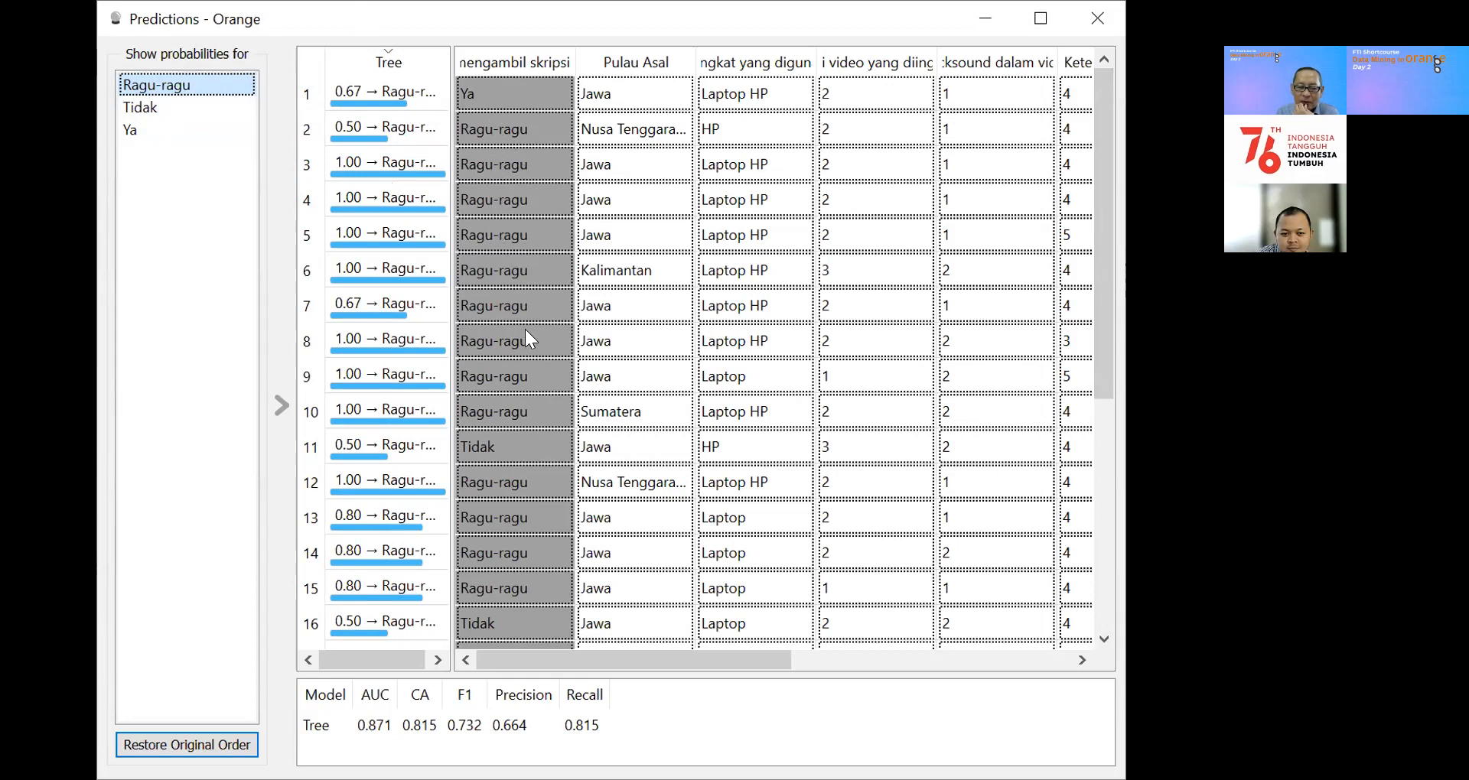
pyautogui.click(143, 109)
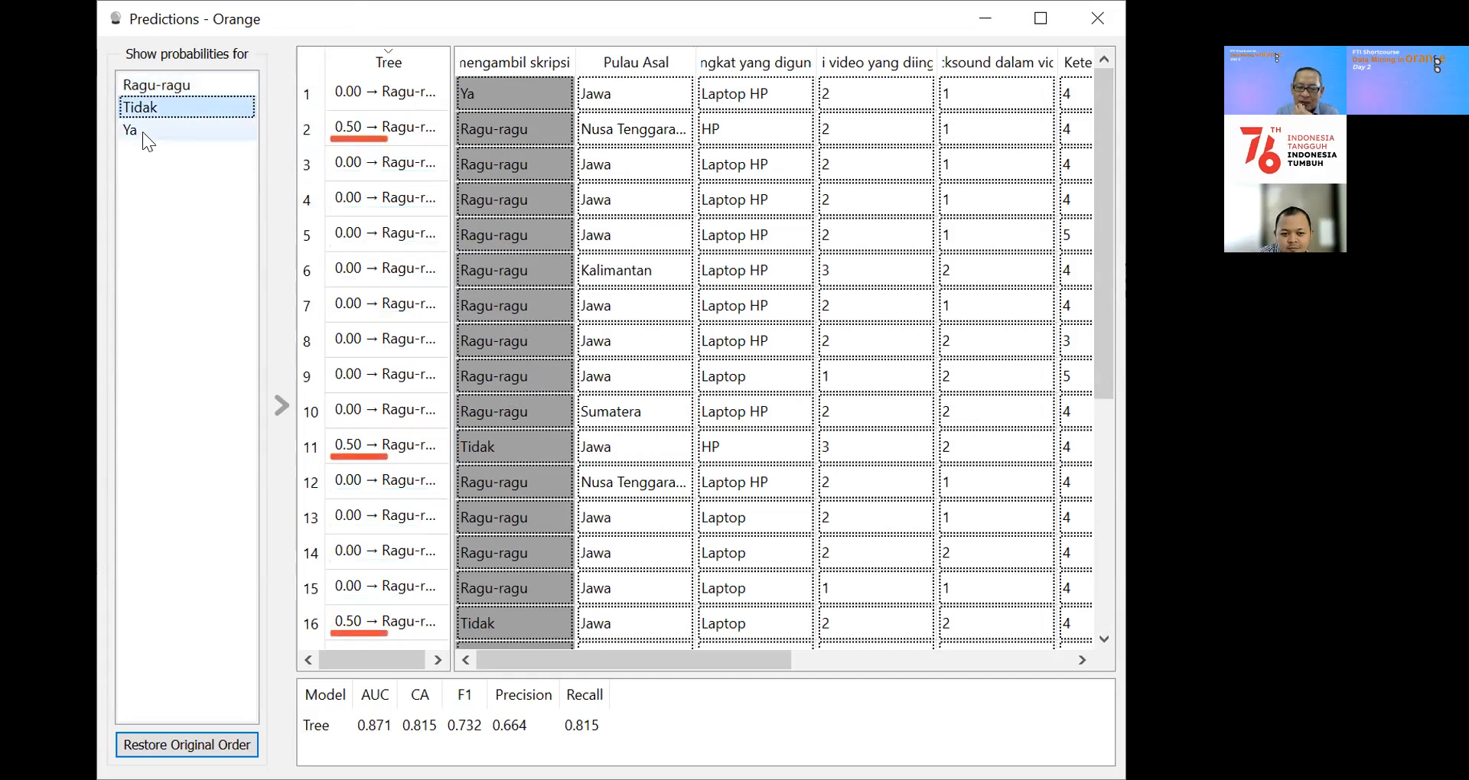
pyautogui.click(147, 137)
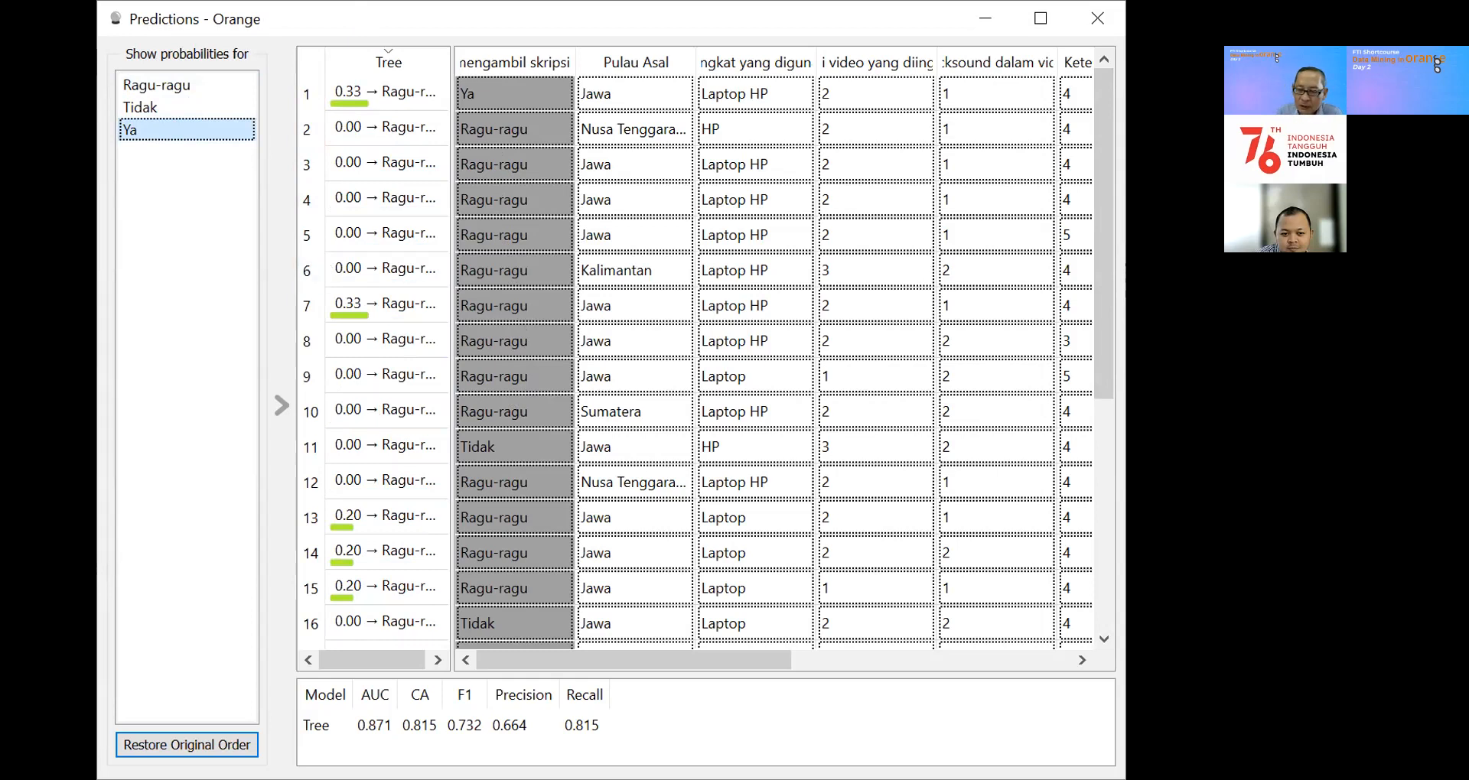
pyautogui.moveTo(1102, 213); pyautogui.dragTo(1115, 468)
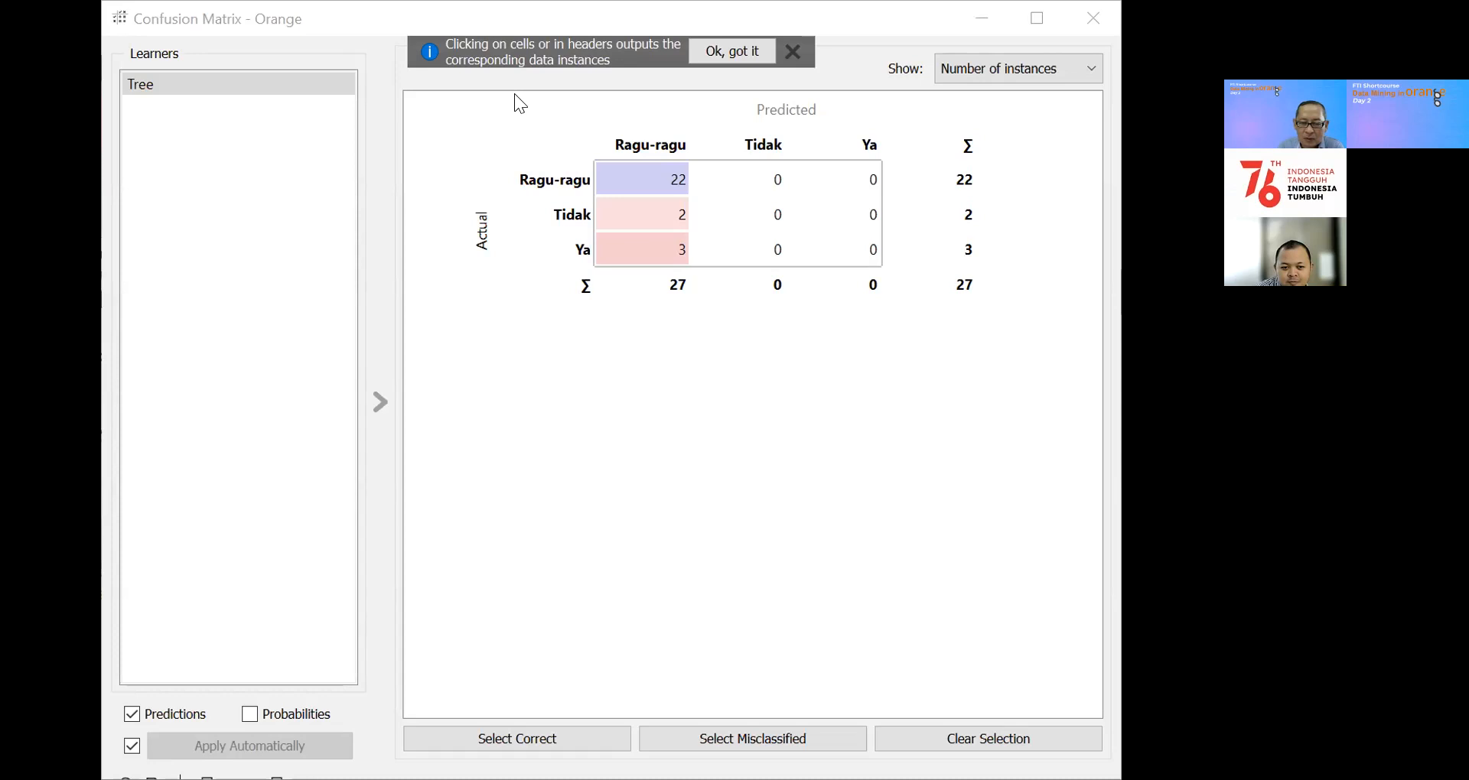
# Step: View the Tree confusion matrix as proportion of predicted and proportion of actual, and return it to number of instances
pyautogui.click(128, 90)
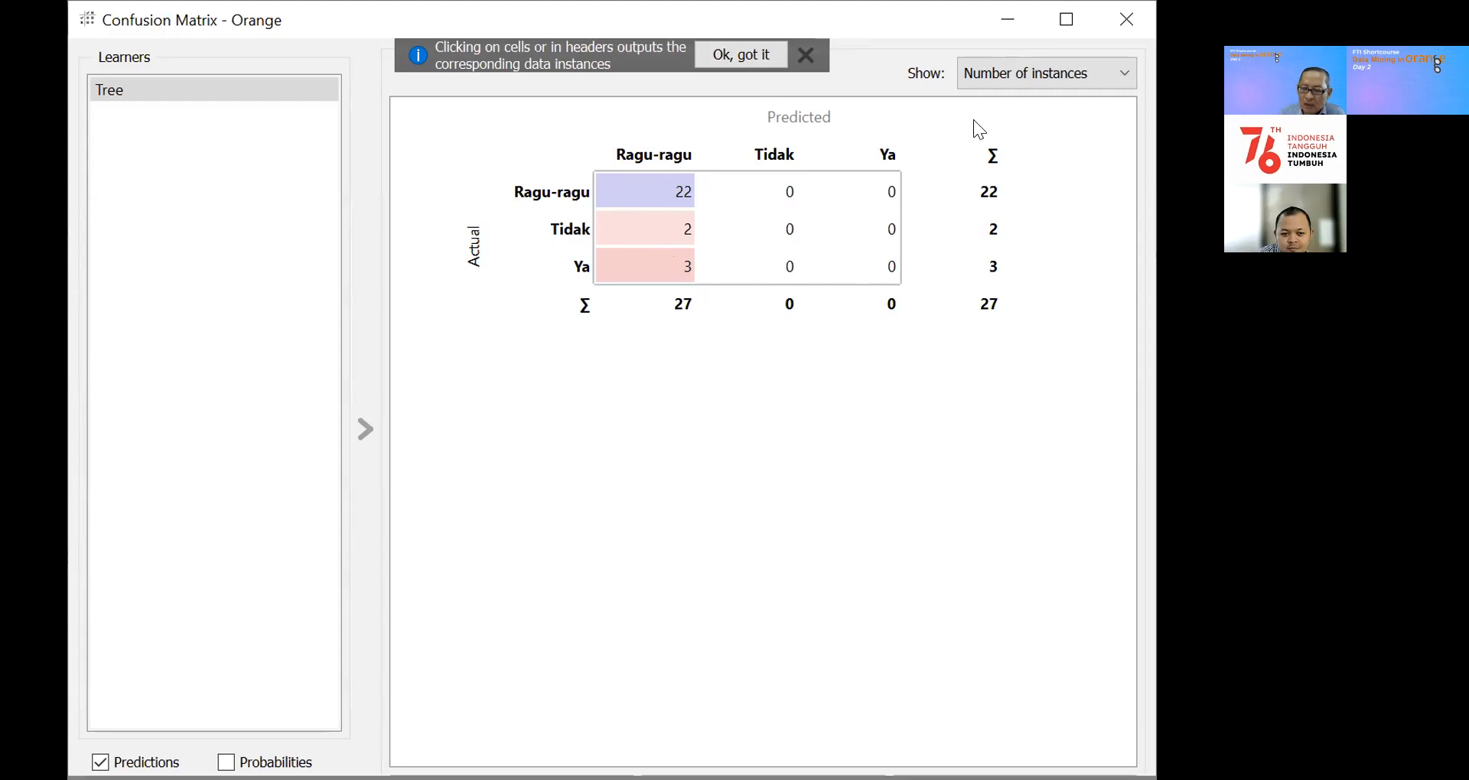
pyautogui.click(1123, 73)
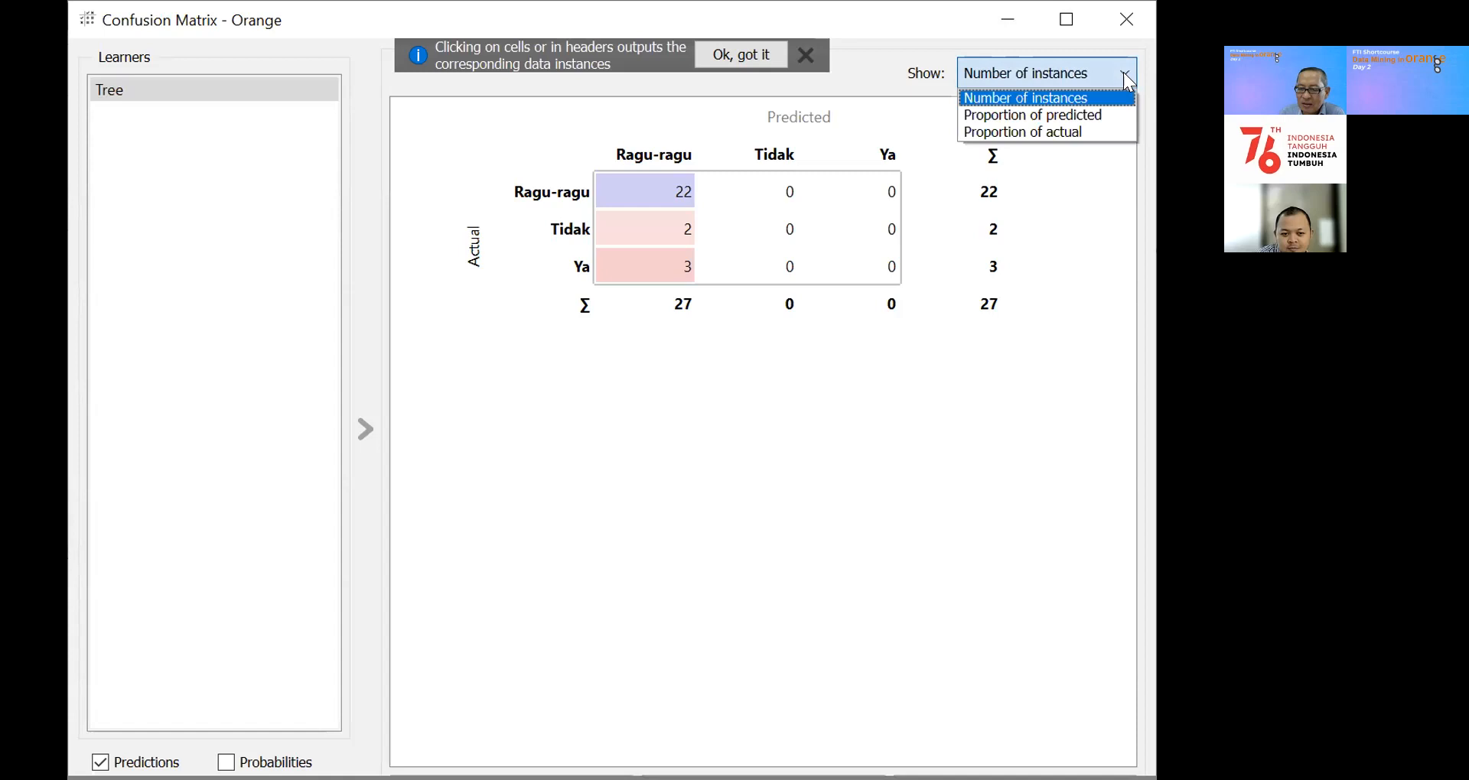
pyautogui.click(1105, 115)
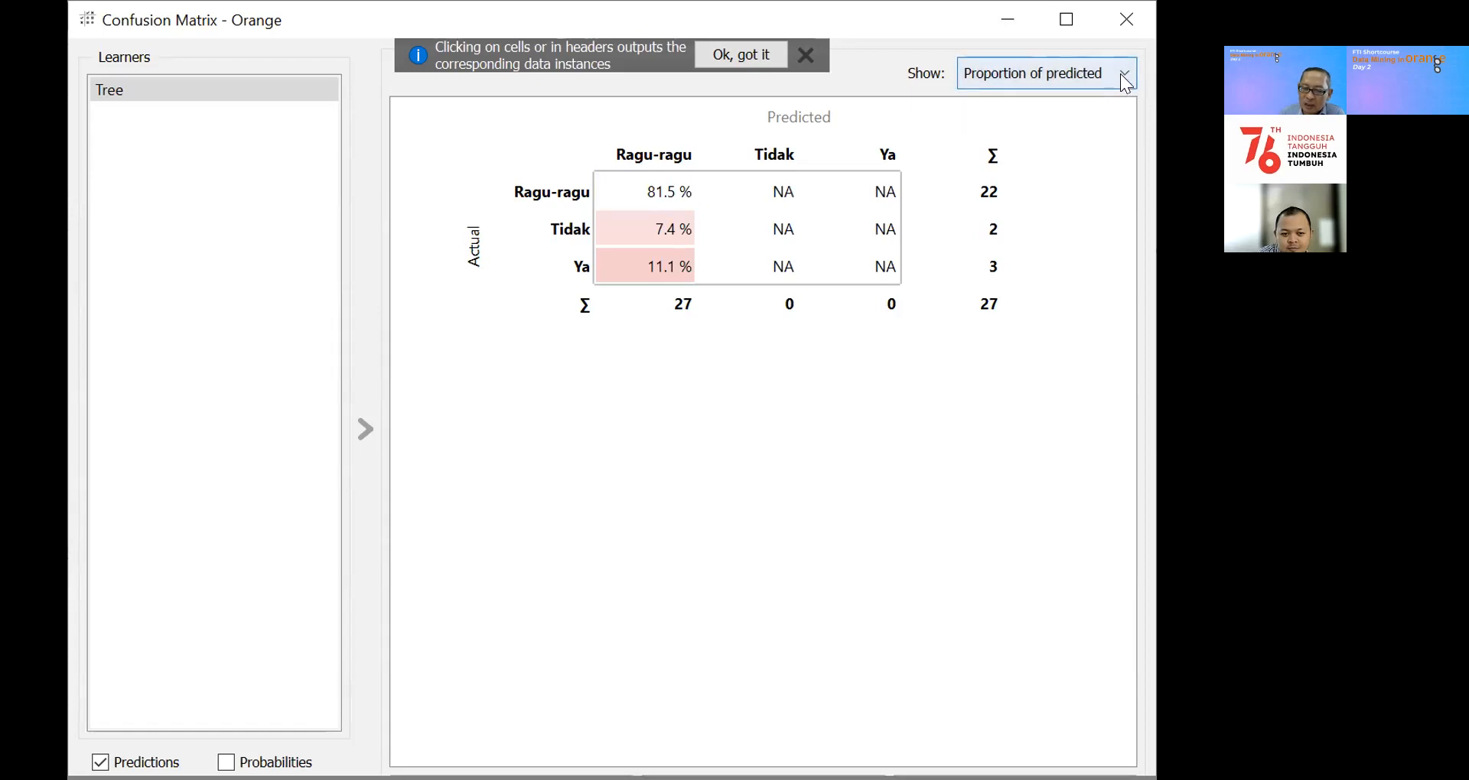
pyautogui.click(1107, 86)
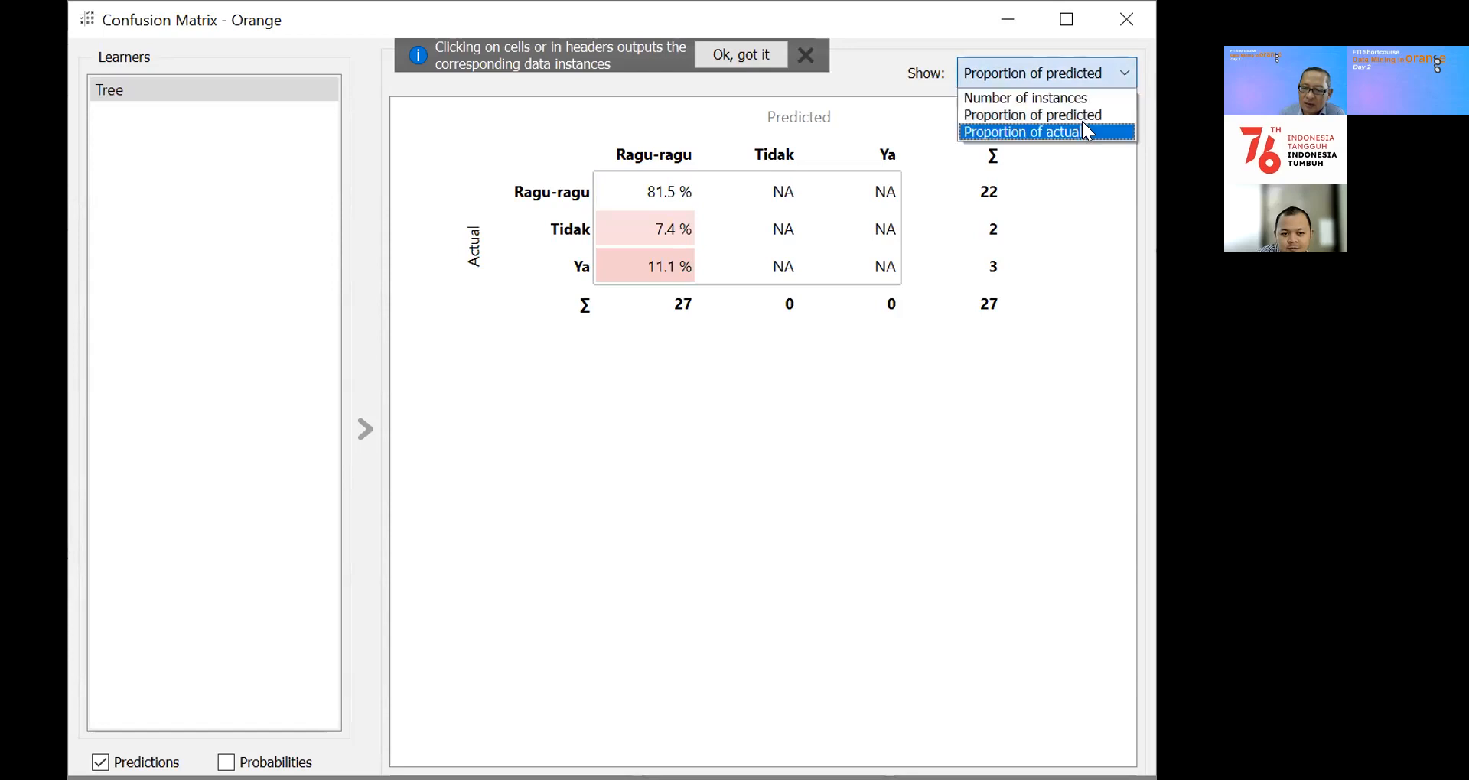
pyautogui.click(1087, 133)
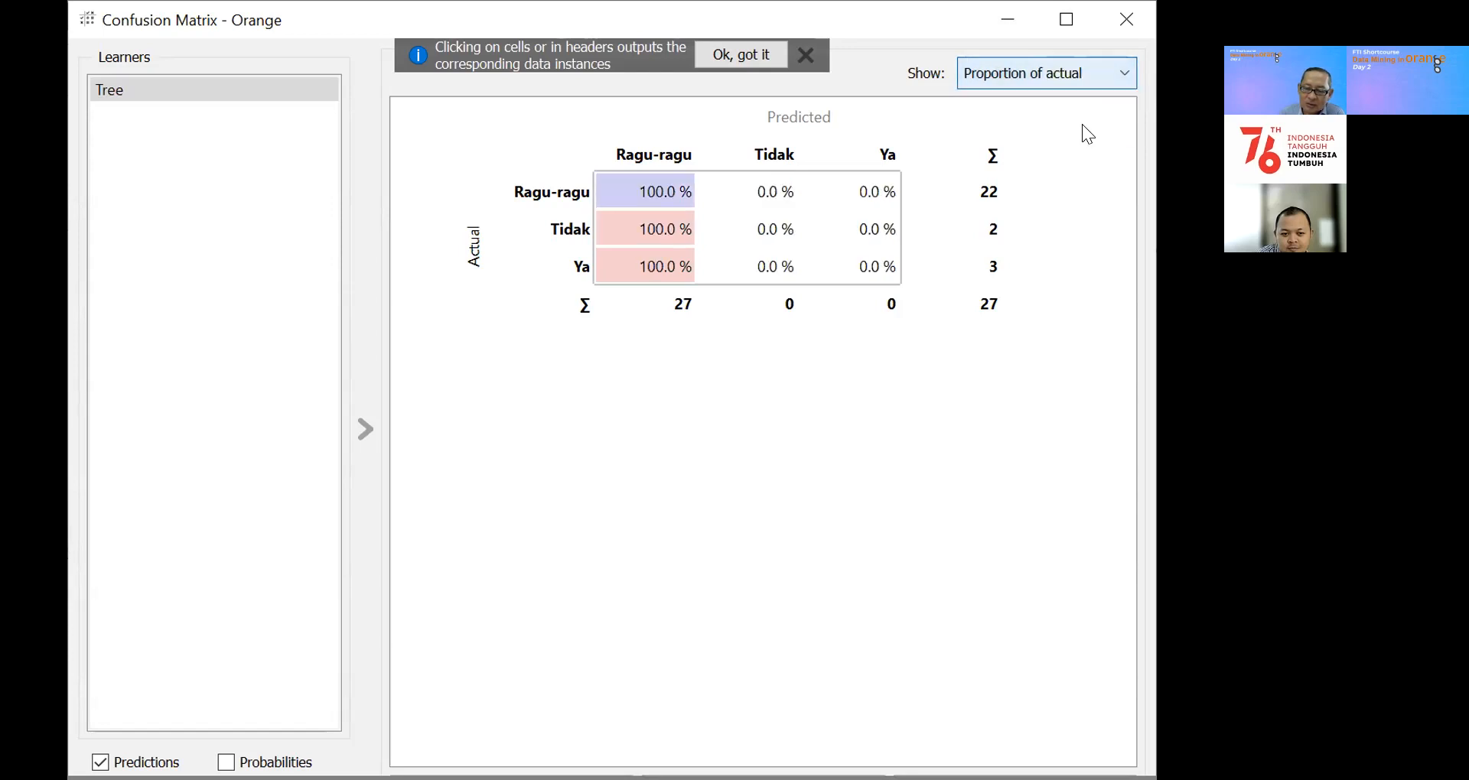
pyautogui.click(1119, 75)
pyautogui.click(1089, 100)
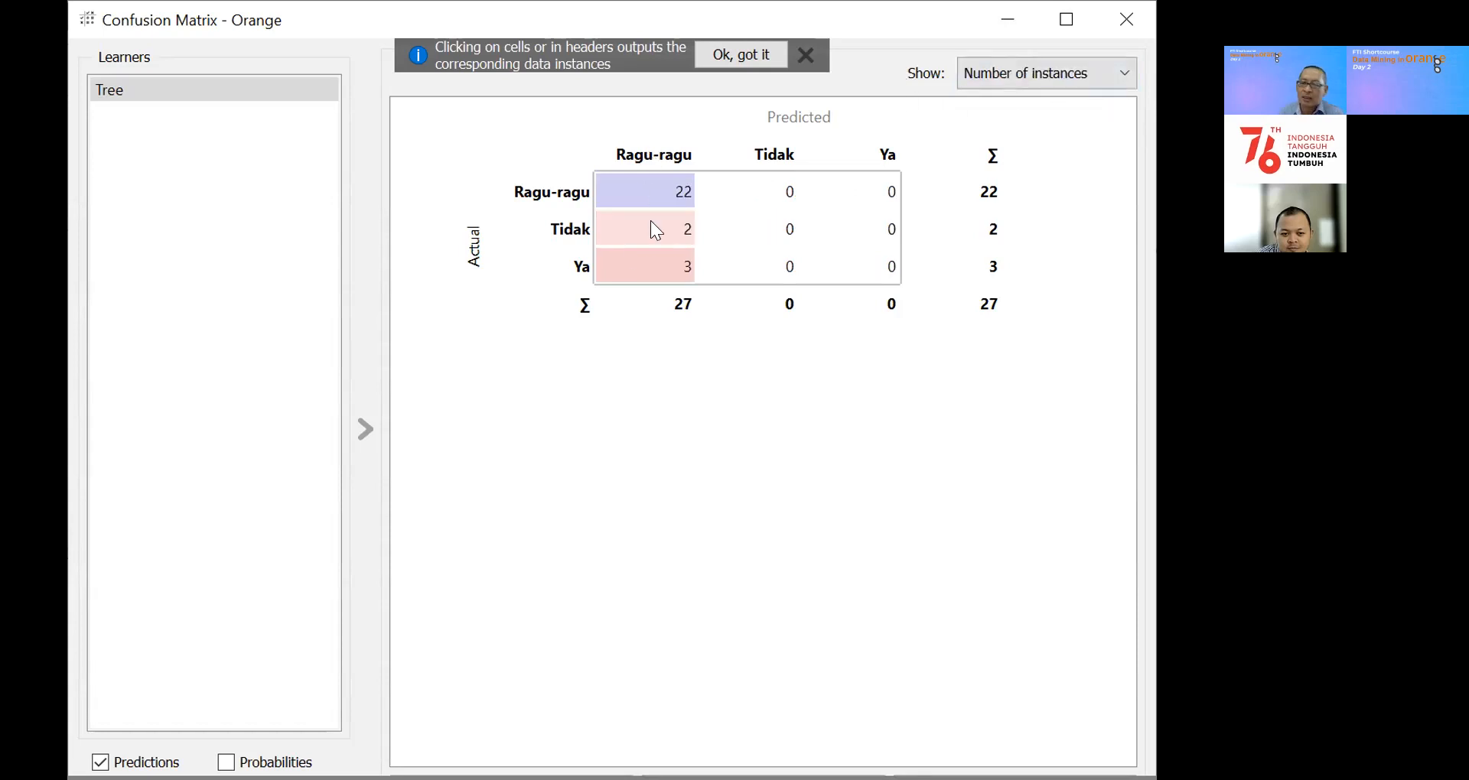
pyautogui.moveTo(630, 250)
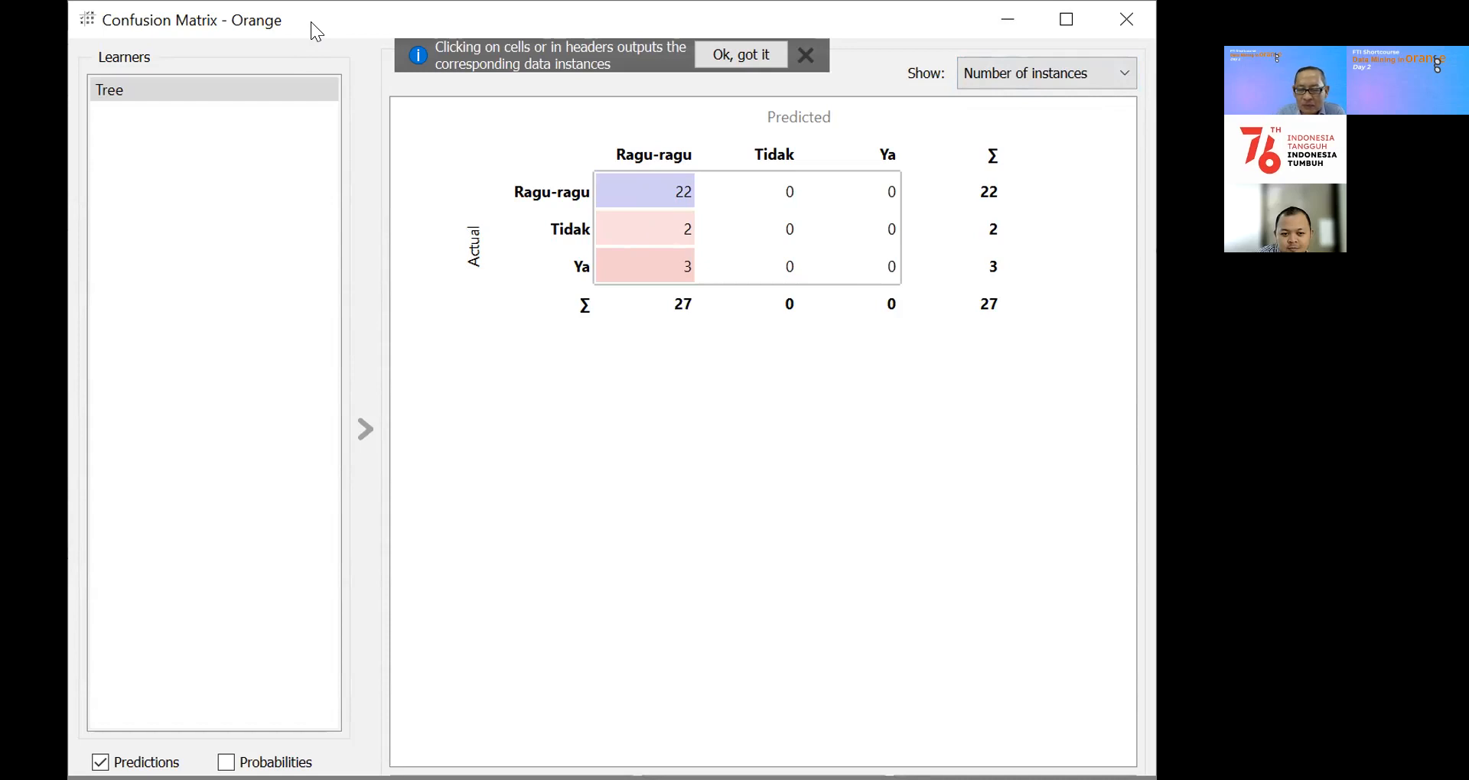
pyautogui.moveTo(311, 21); pyautogui.dragTo(311, 1)
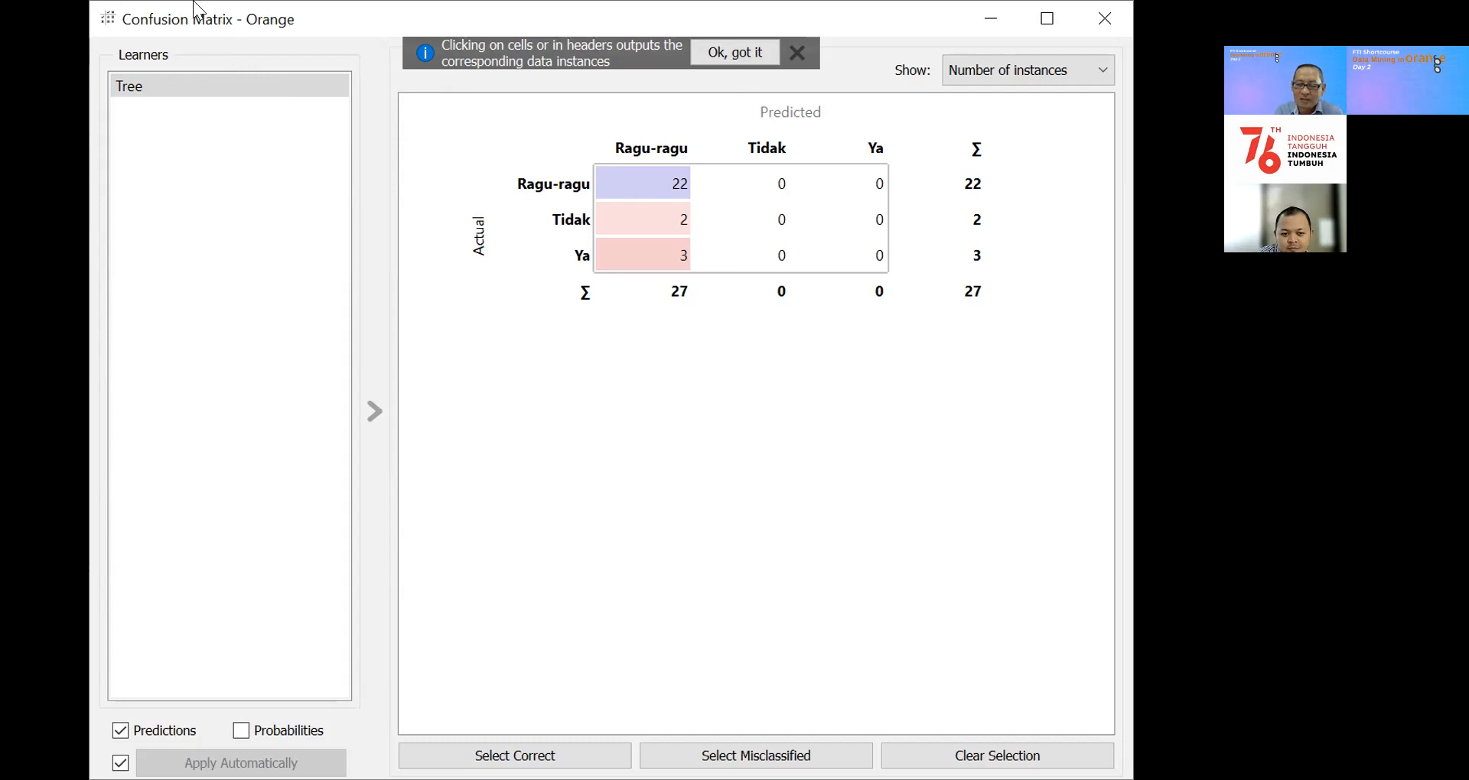
pyautogui.moveTo(220, 26); pyautogui.dragTo(193, 1)
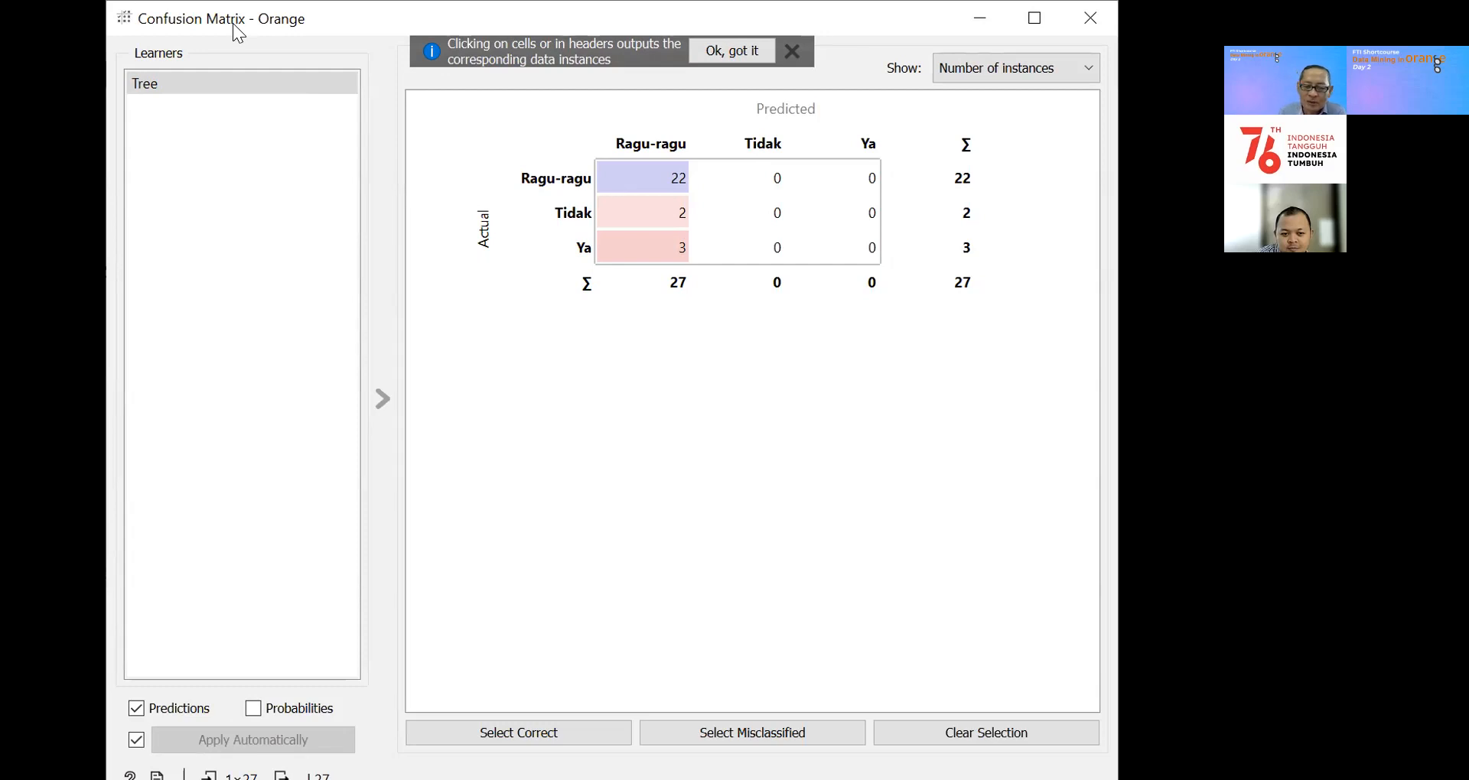
pyautogui.moveTo(233, 28)
pyautogui.mouseDown()
pyautogui.moveTo(276, 38)
pyautogui.moveTo(243, 21)
pyautogui.mouseUp()
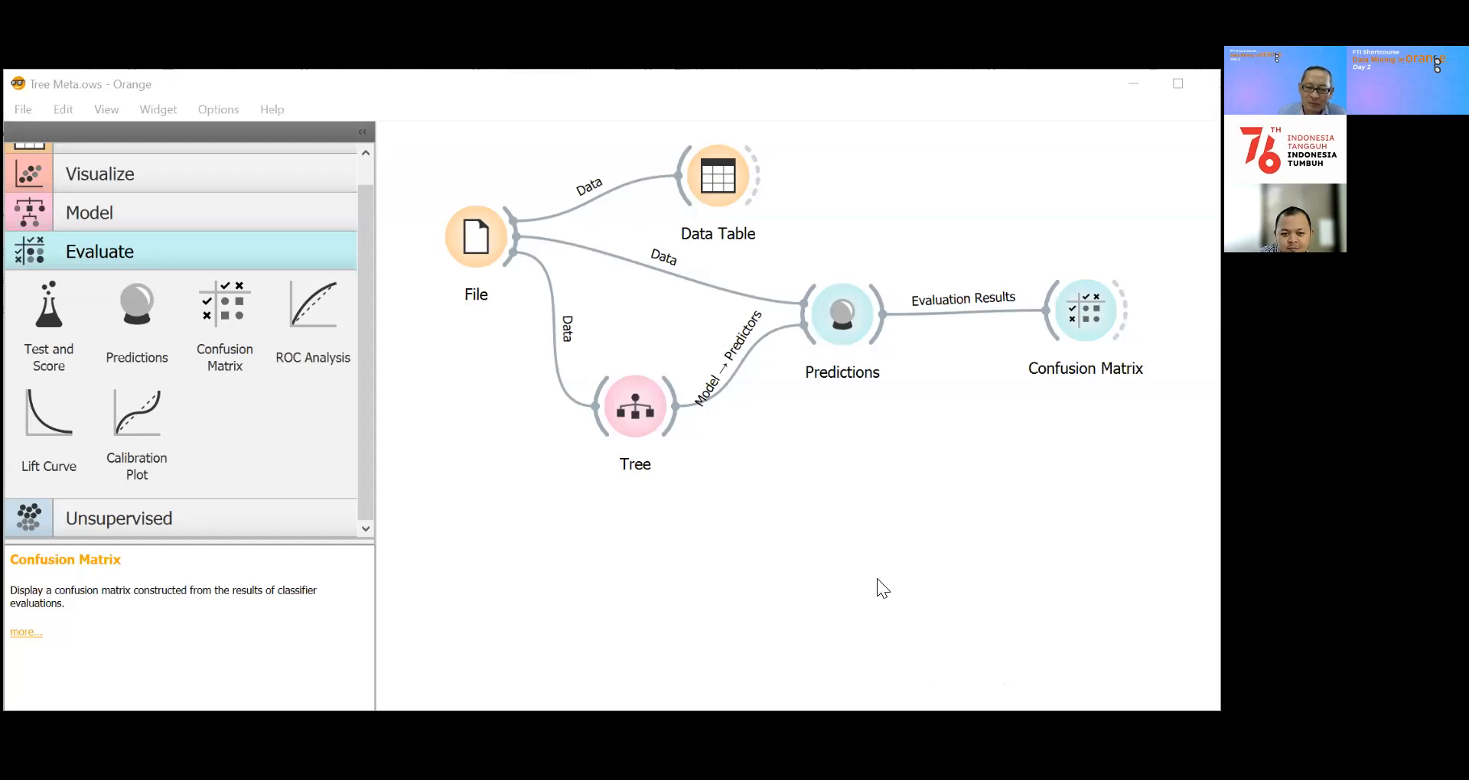
# Step: Change the File widget's source dataset to Status Gizi.xlsx
pyautogui.click(477, 241)
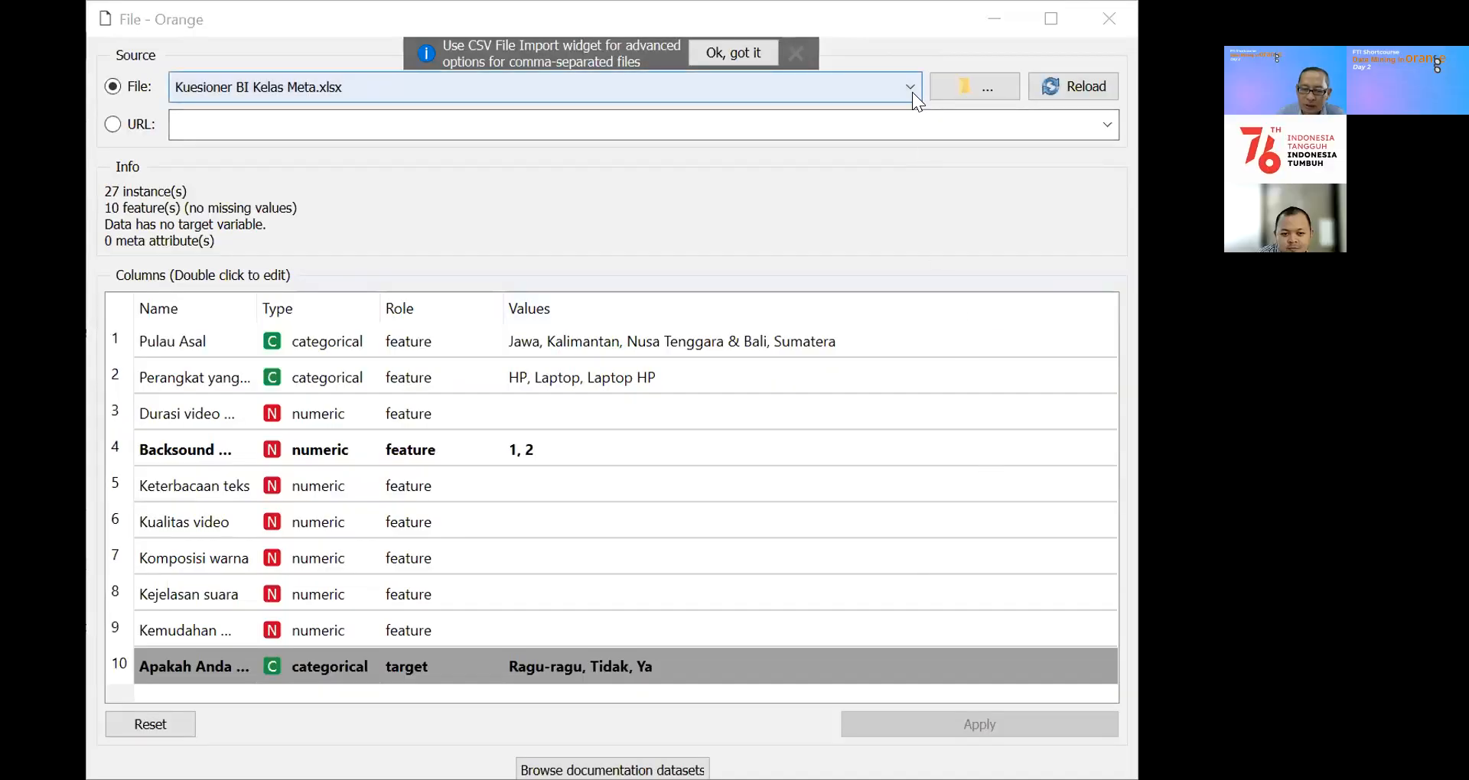
pyautogui.click(912, 91)
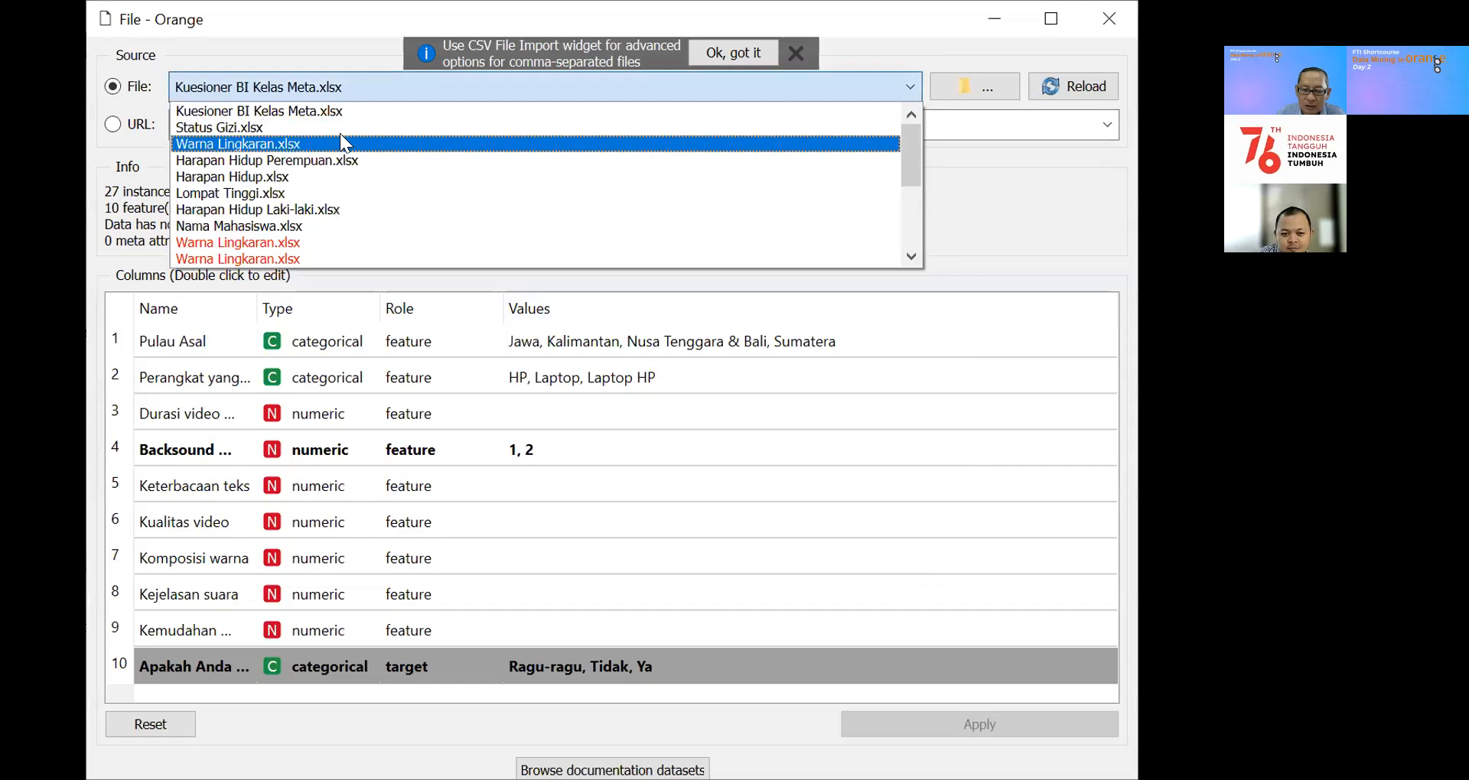
pyautogui.click(286, 130)
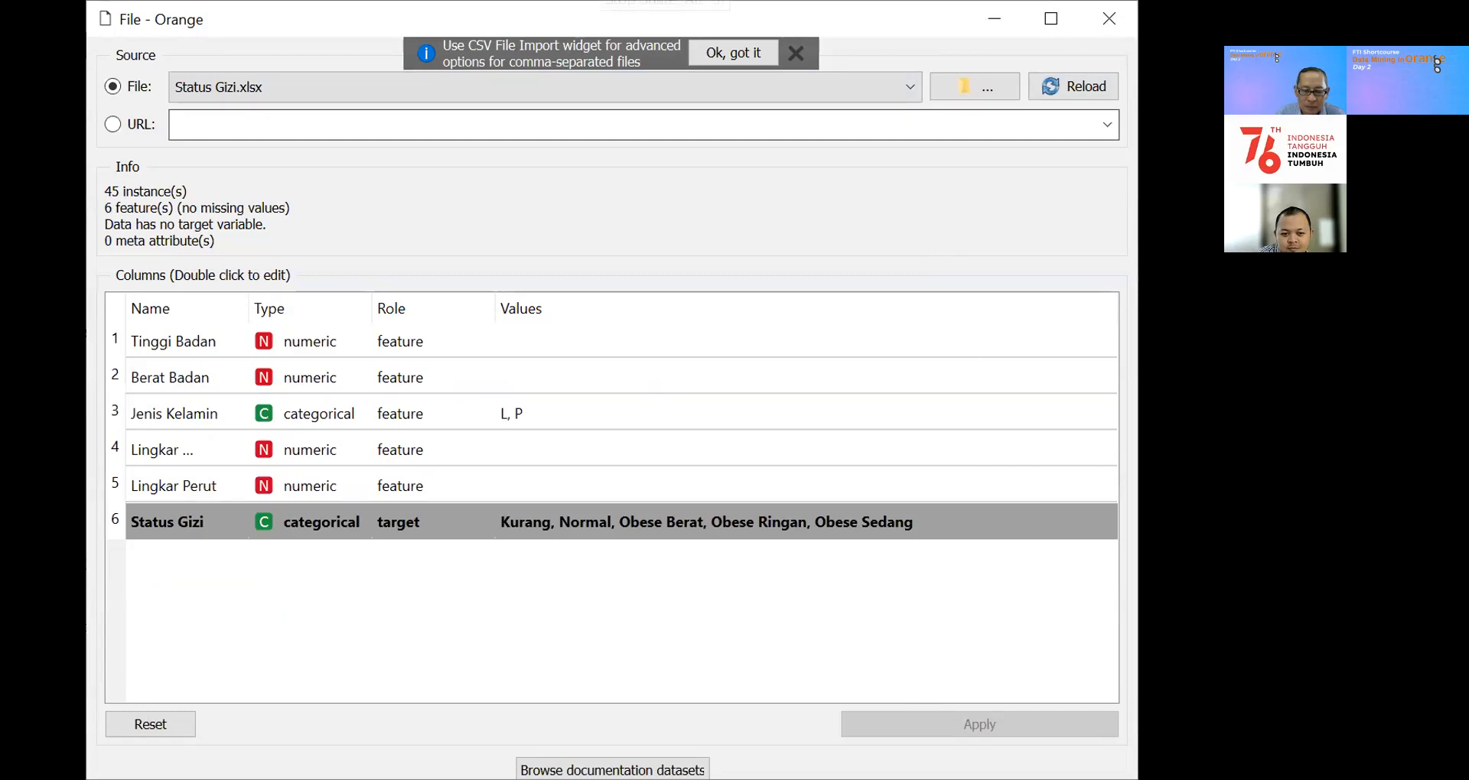
pyautogui.click(665, 2)
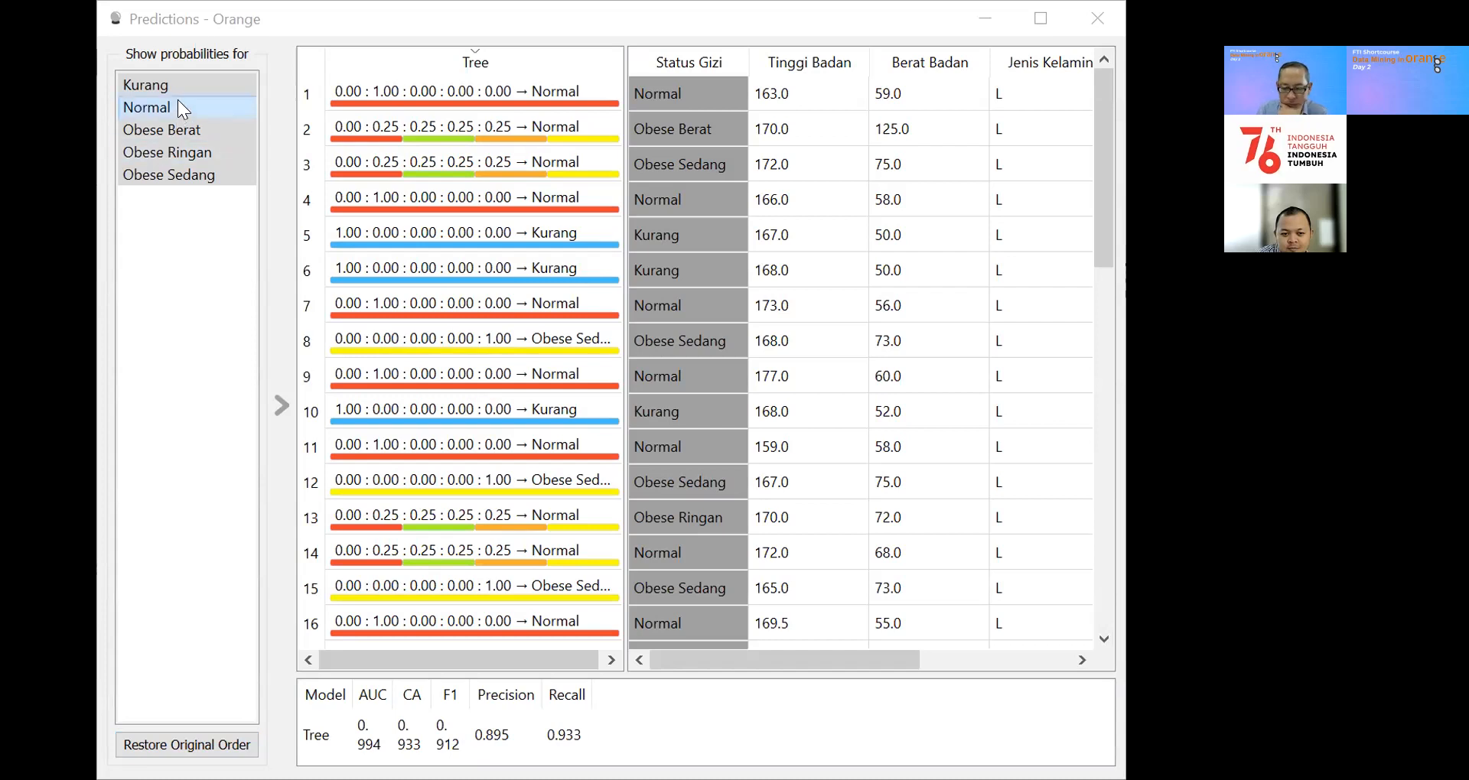
# Step: Check the predicted probabilities for Kurang, Normal, Obese Berat, Obese Ringan and Obese Sedang individually, and examine the confusion matrix for Status Gizi
pyautogui.click(152, 80)
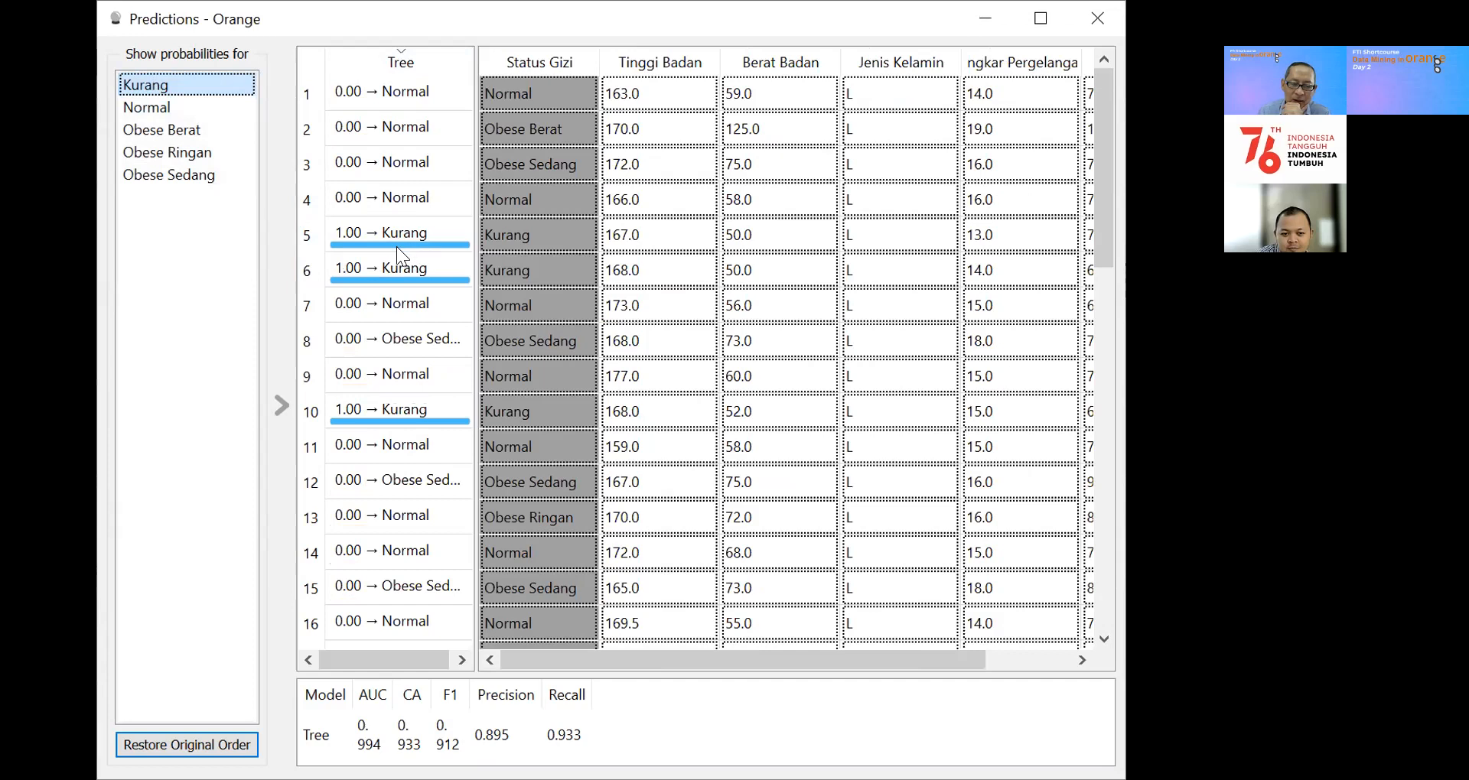
pyautogui.click(148, 109)
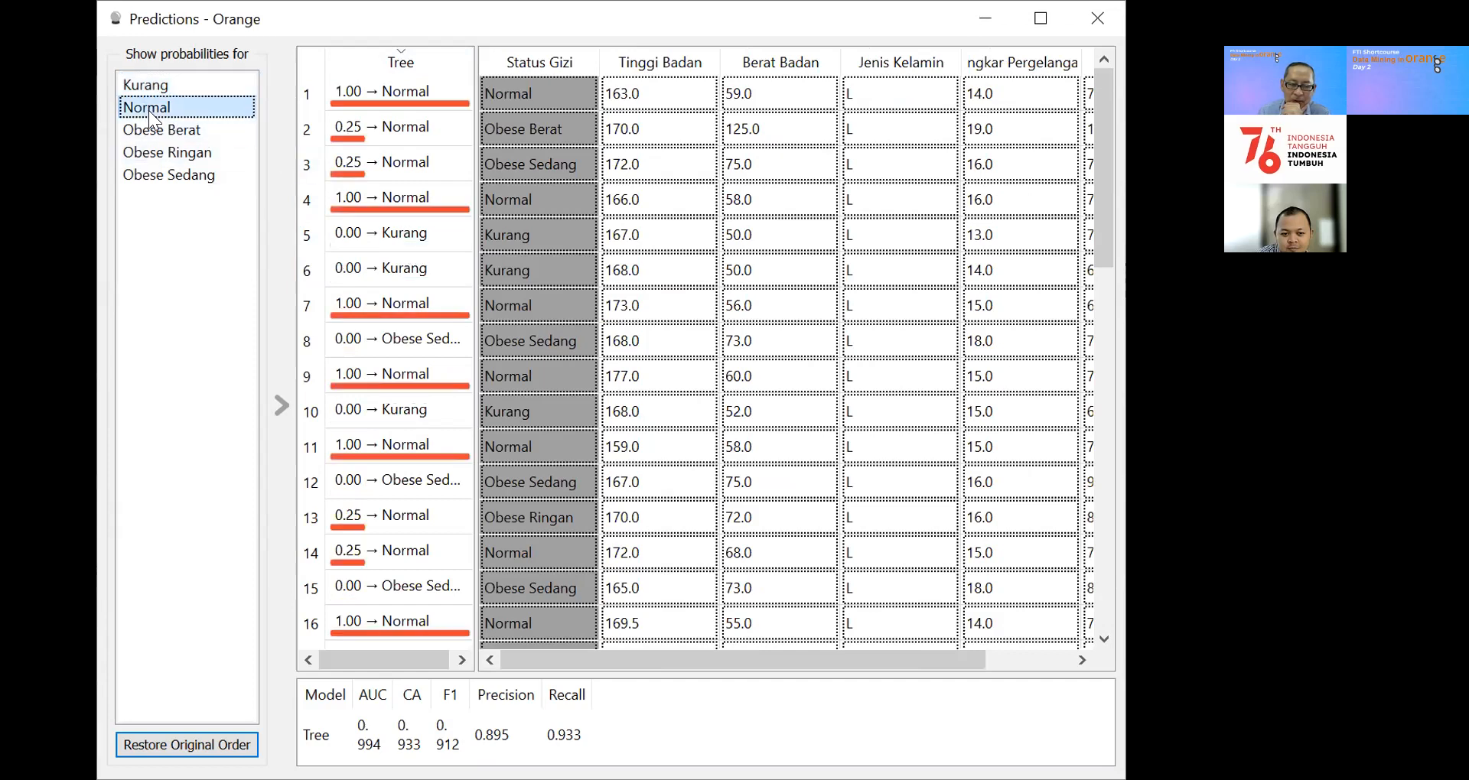
pyautogui.click(146, 130)
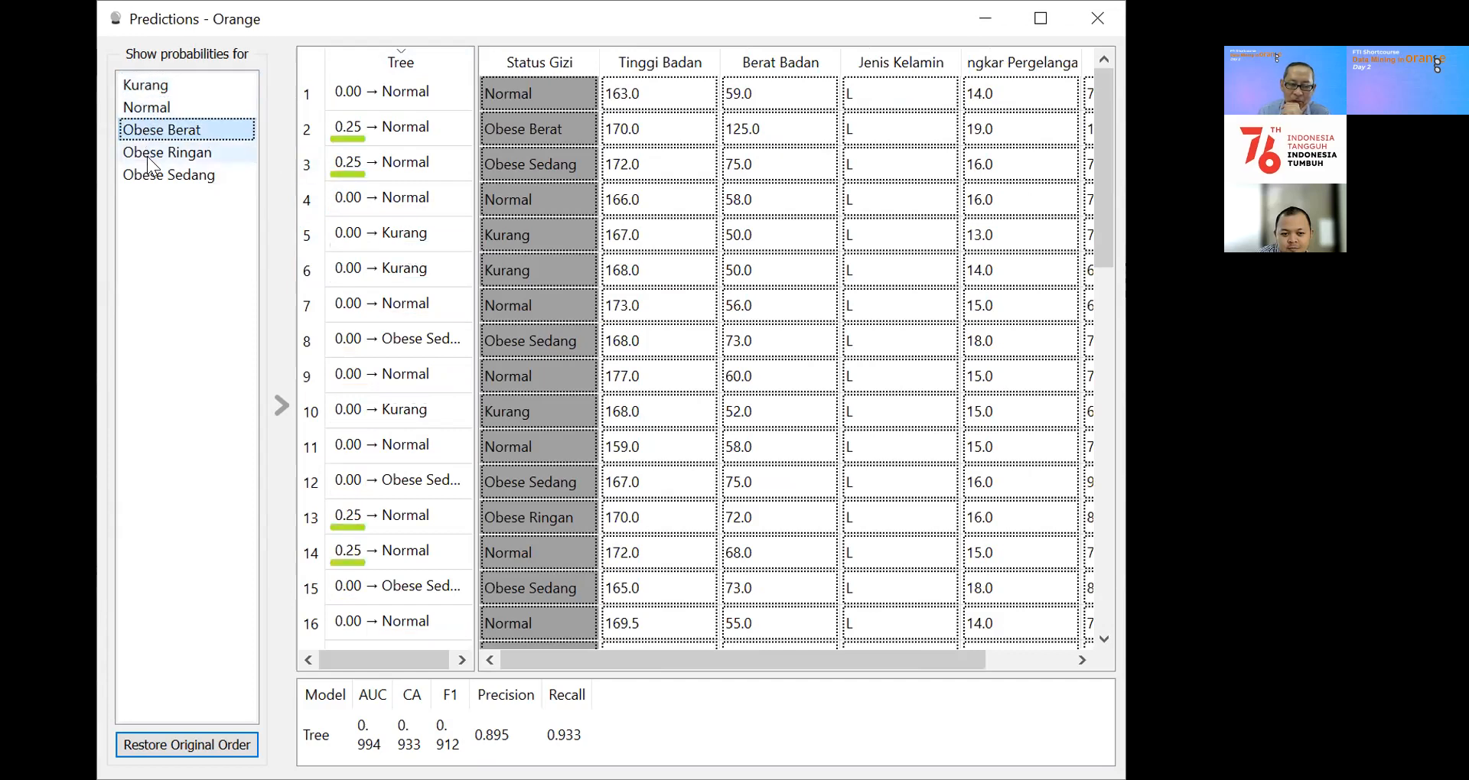
pyautogui.click(147, 156)
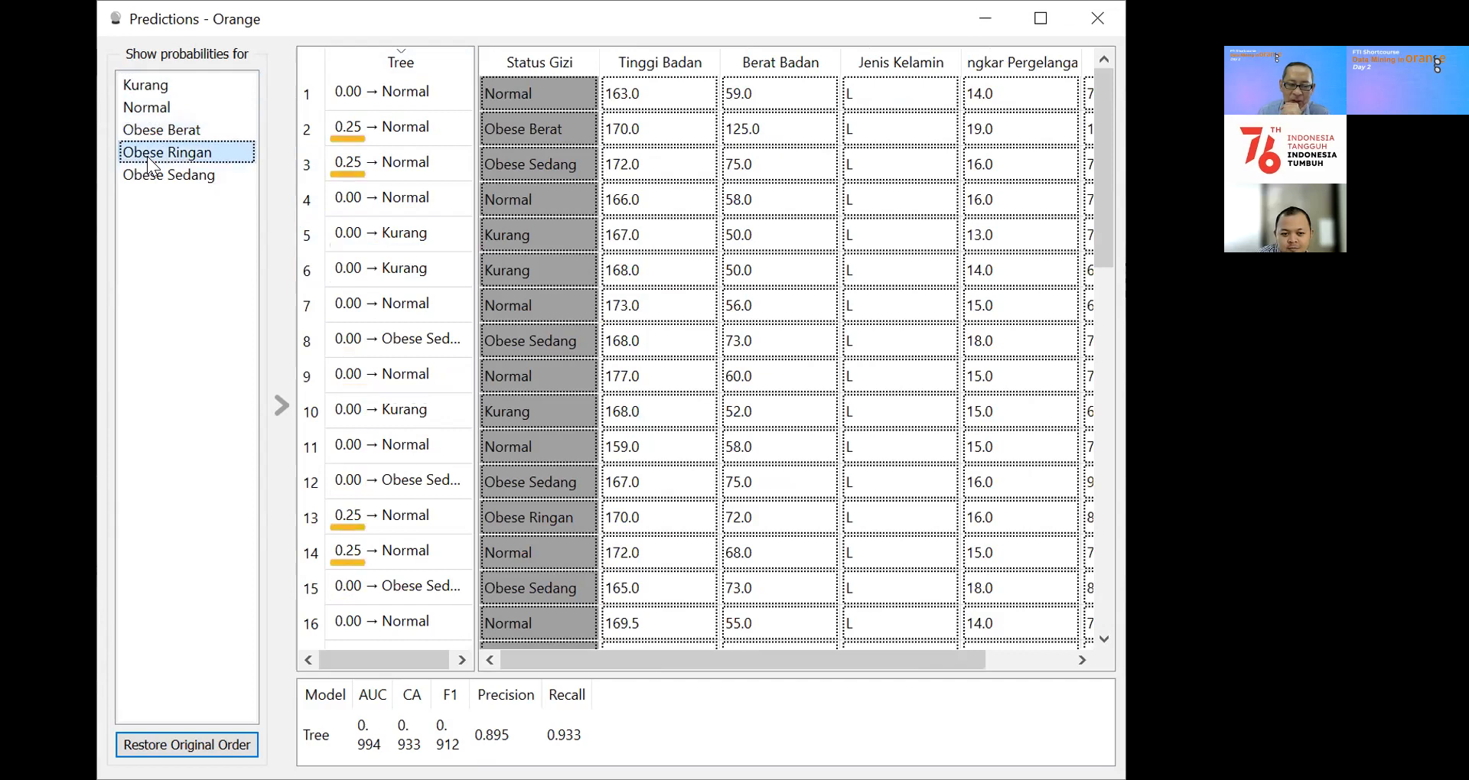
pyautogui.click(143, 173)
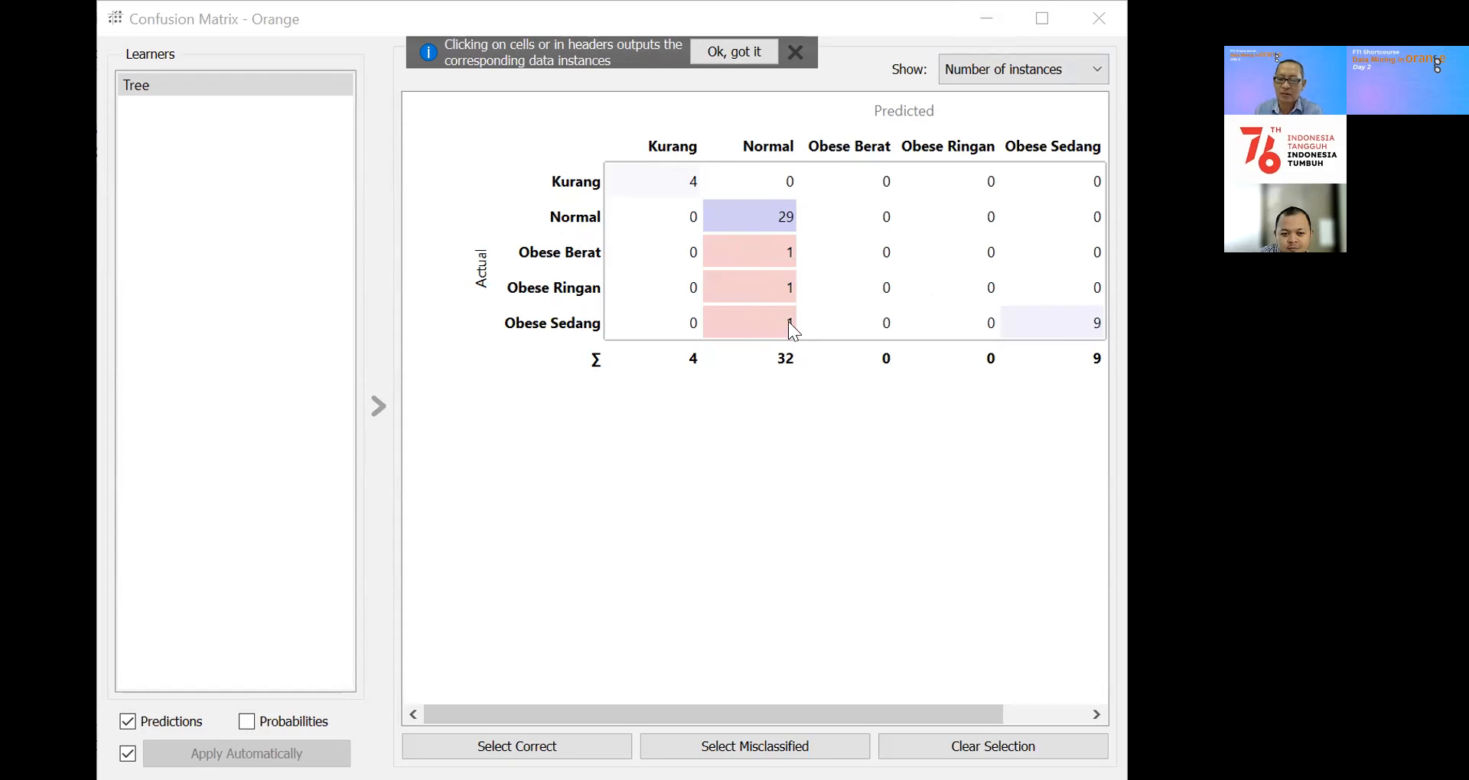
pyautogui.moveTo(762, 327)
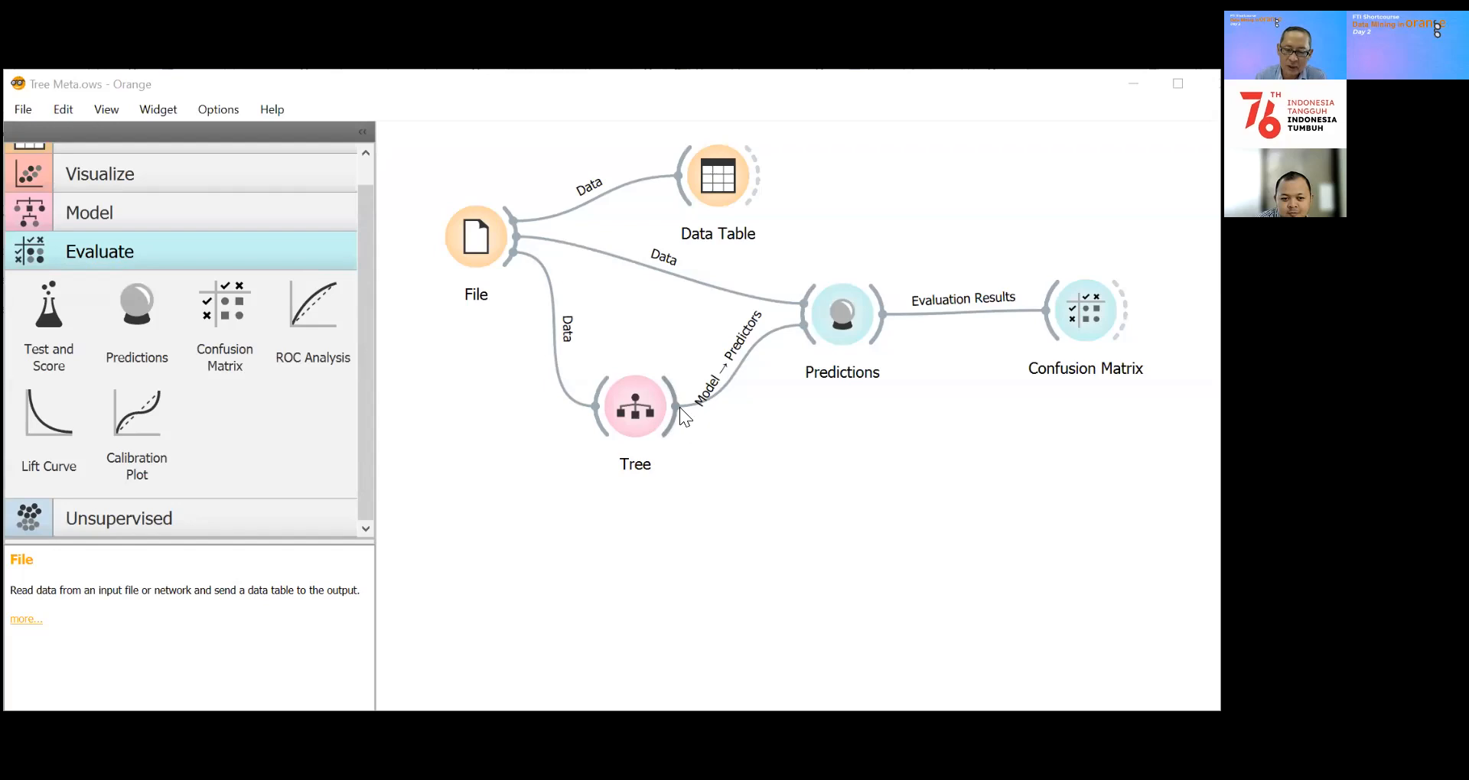
# Step: Add a Tree Viewer widget linked to the Tree widget's model output, below Predictions
pyautogui.moveTo(675, 408); pyautogui.dragTo(827, 449)
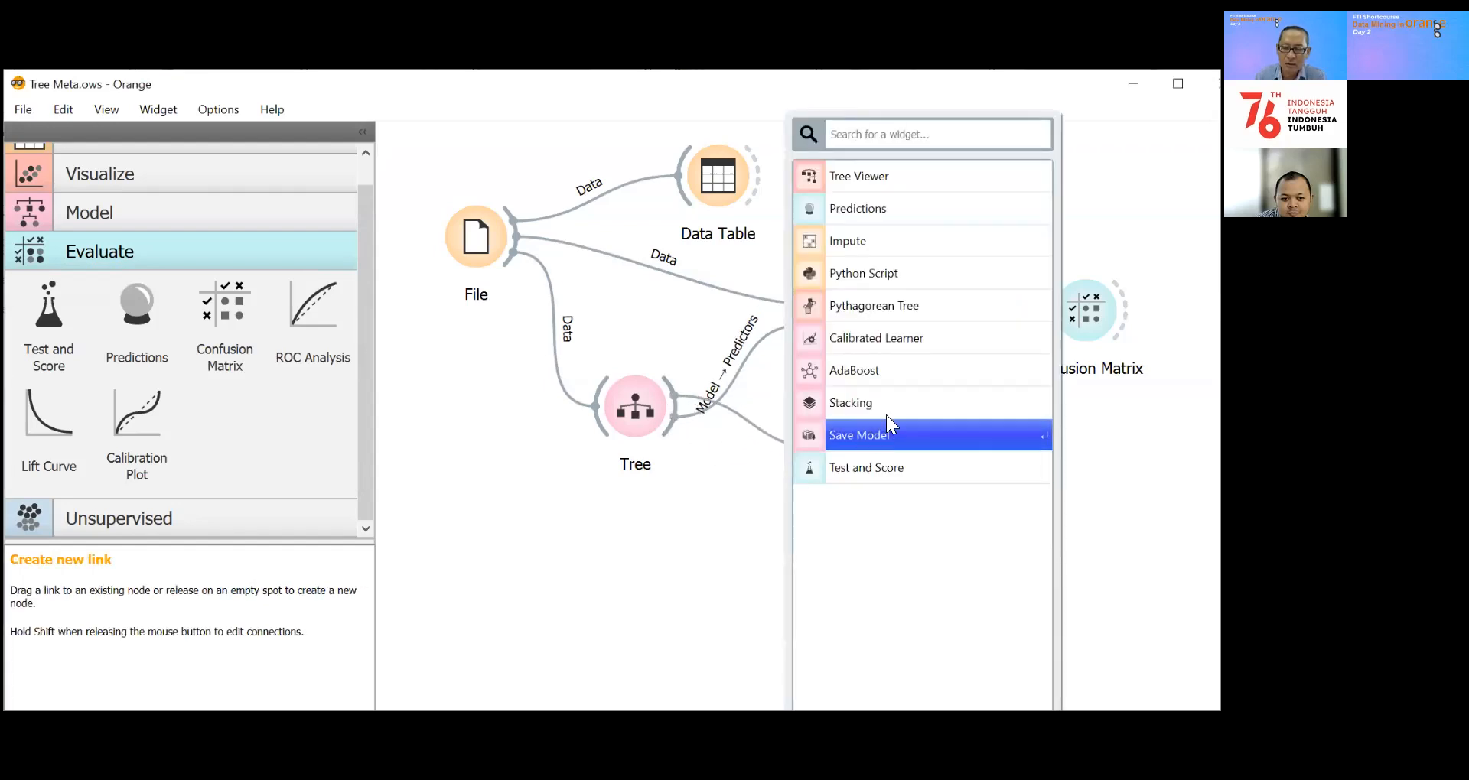
pyautogui.click(896, 186)
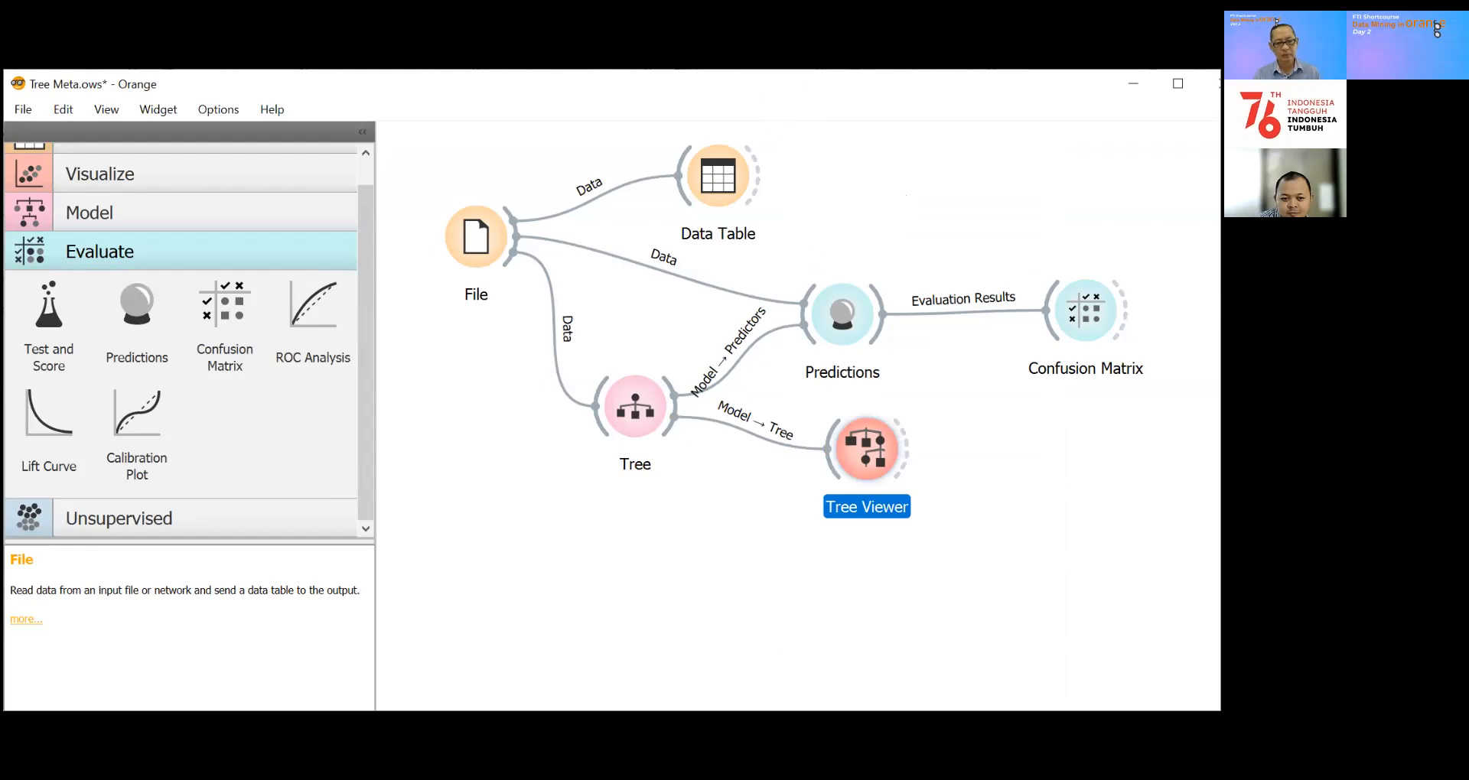
# Step: Open the Tree Viewer and examine the root split on Lingkar Perut and the Tinggi Badan branch down to its ≤ 160.0 leaf
pyautogui.doubleClick(878, 443)
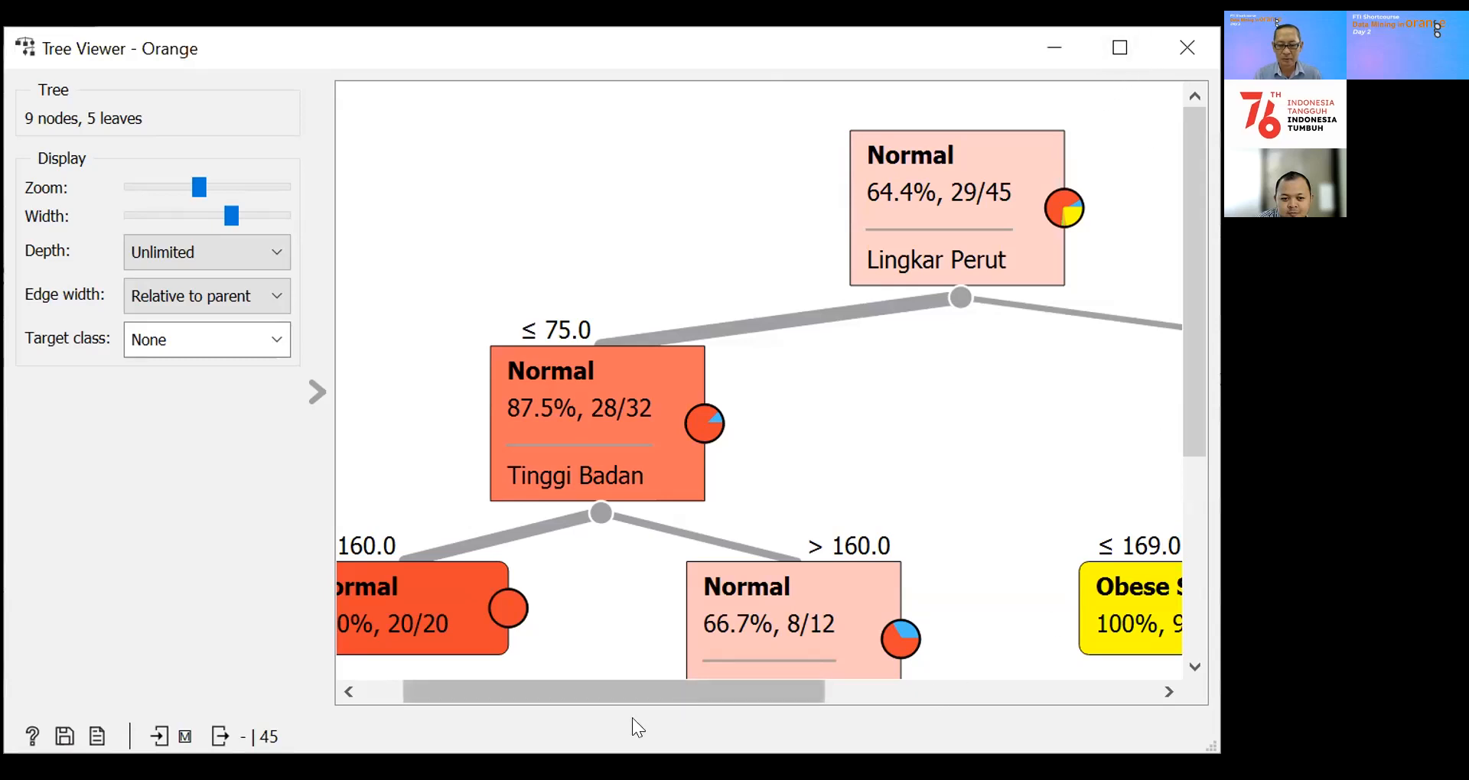
pyautogui.moveTo(584, 699); pyautogui.dragTo(632, 703)
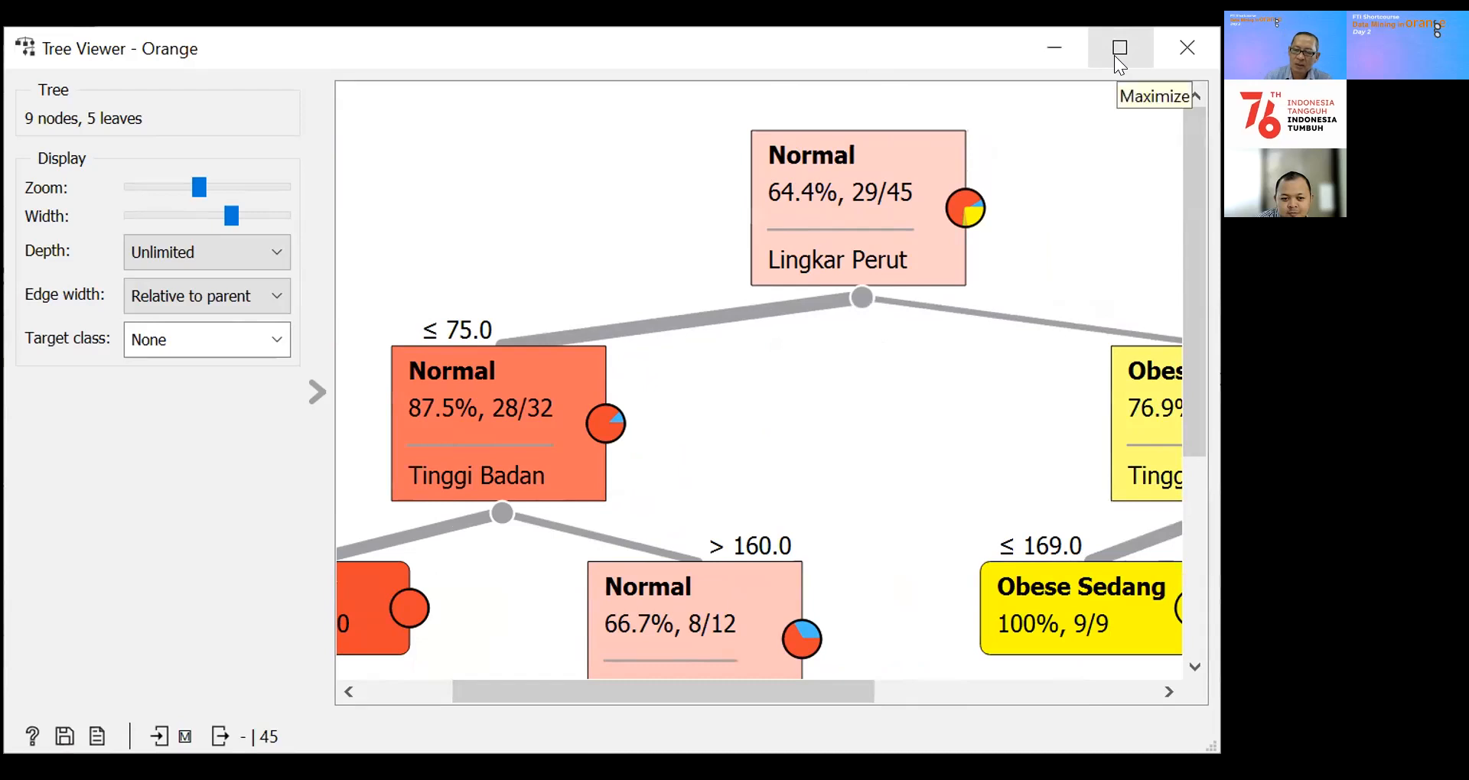
pyautogui.moveTo(1191, 164)
pyautogui.mouseDown()
pyautogui.moveTo(1194, 212)
pyautogui.moveTo(1195, 153)
pyautogui.mouseUp()
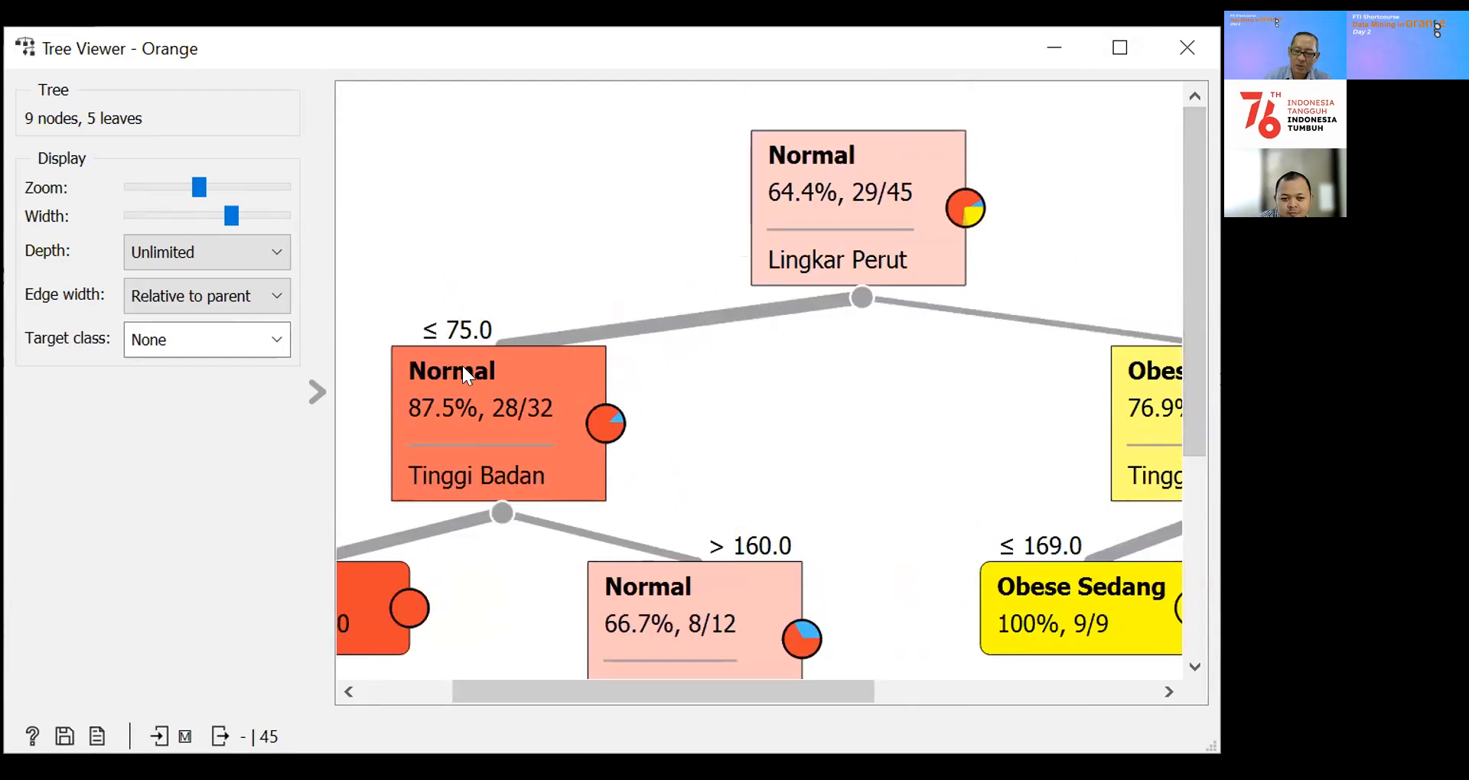
pyautogui.moveTo(803, 699); pyautogui.dragTo(768, 692)
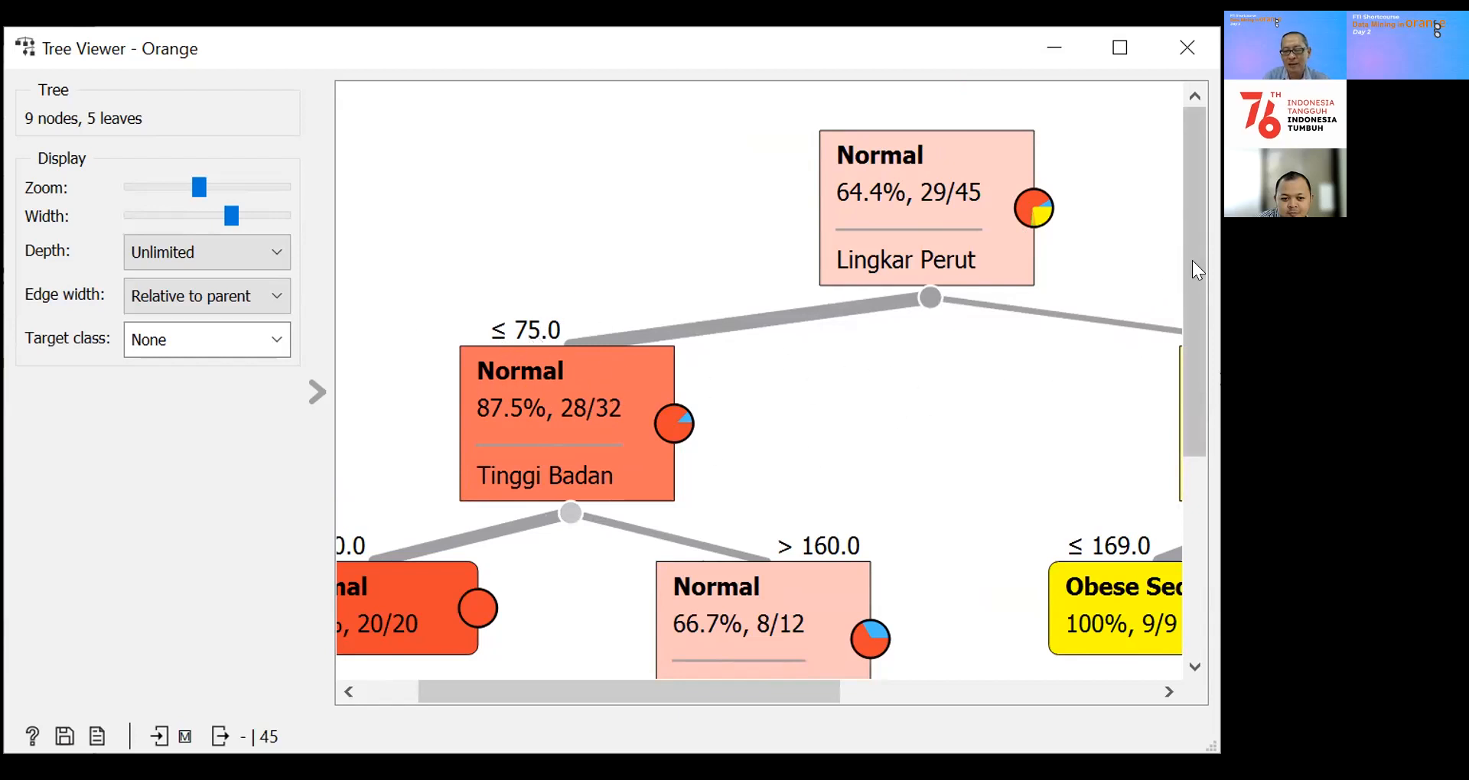
pyautogui.moveTo(1192, 254); pyautogui.dragTo(1196, 295)
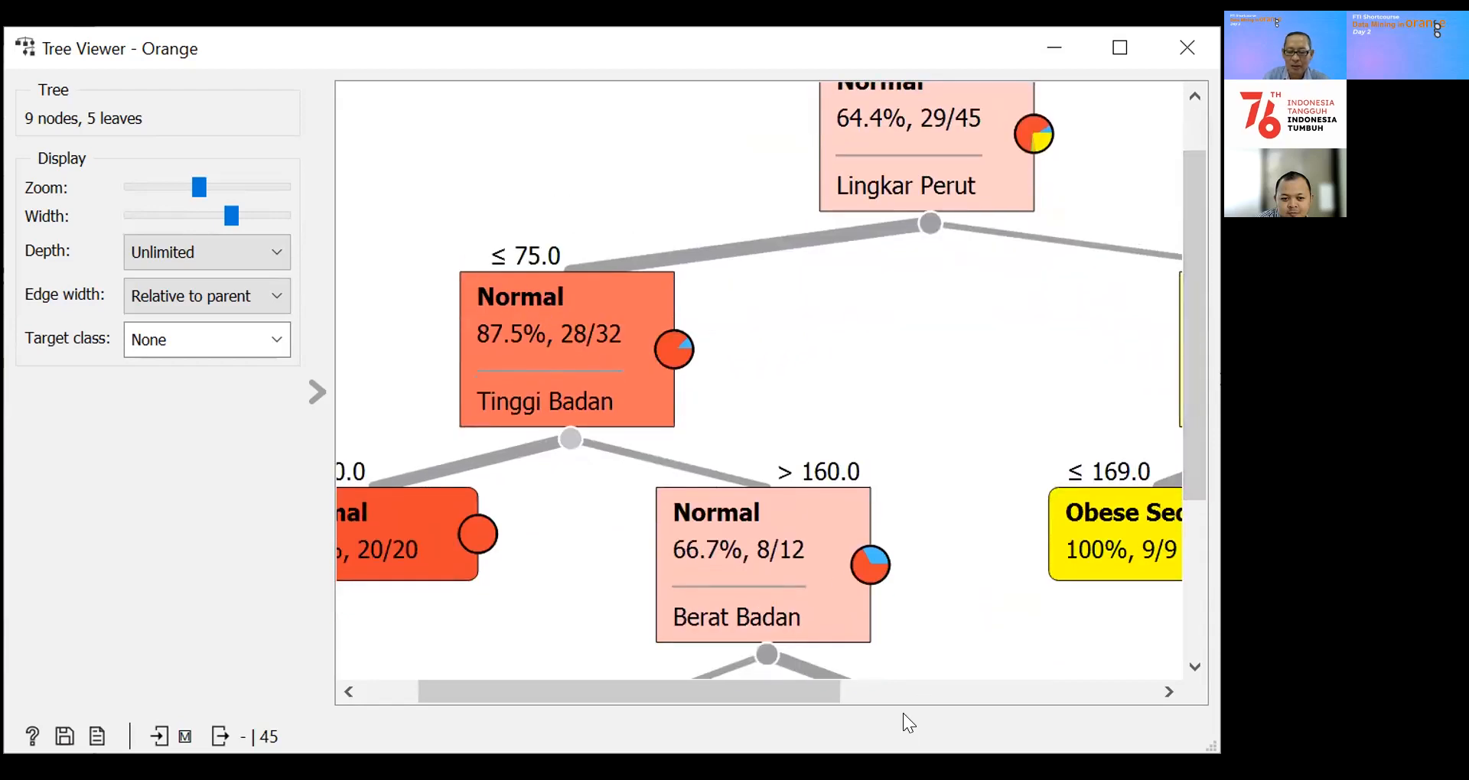
pyautogui.moveTo(823, 697); pyautogui.dragTo(692, 712)
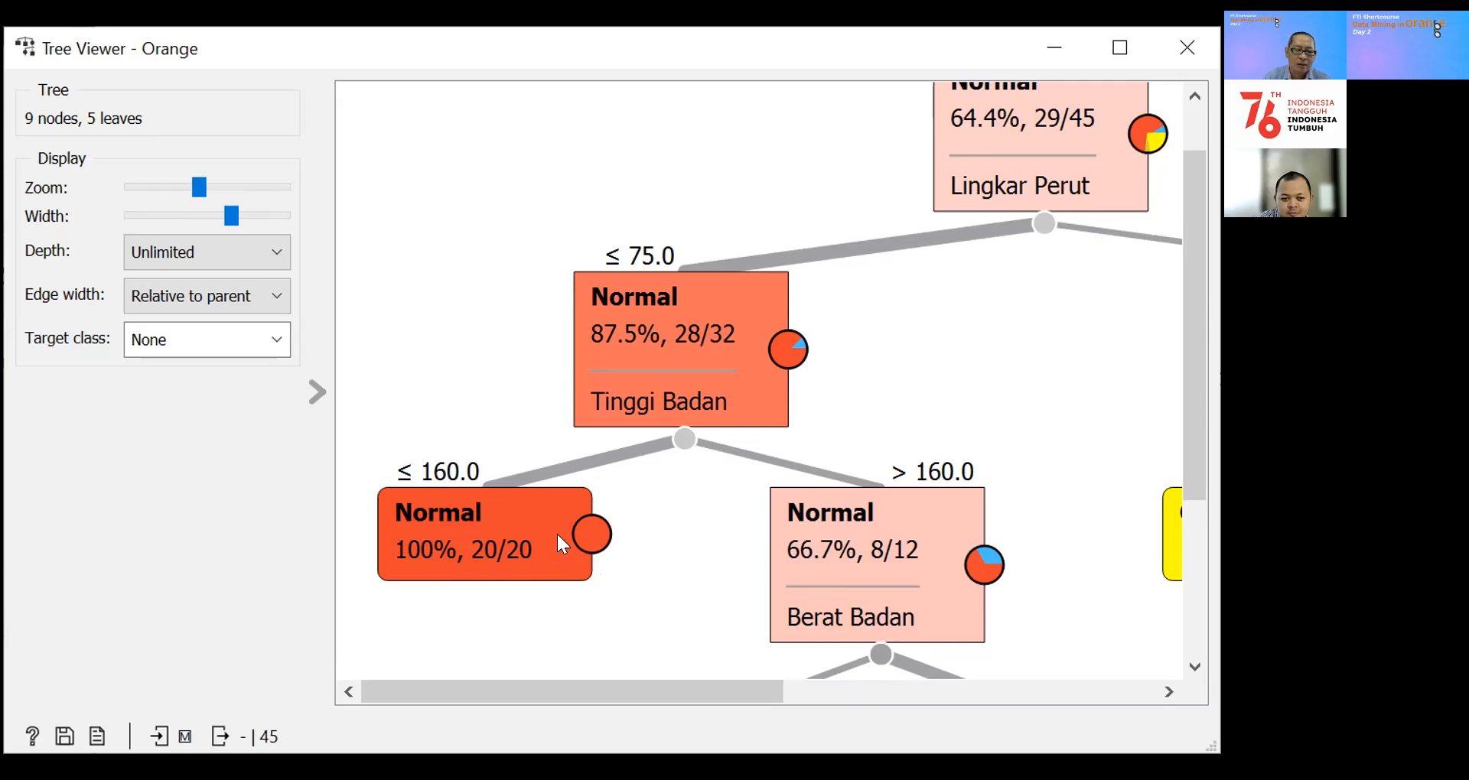
pyautogui.moveTo(556, 531)
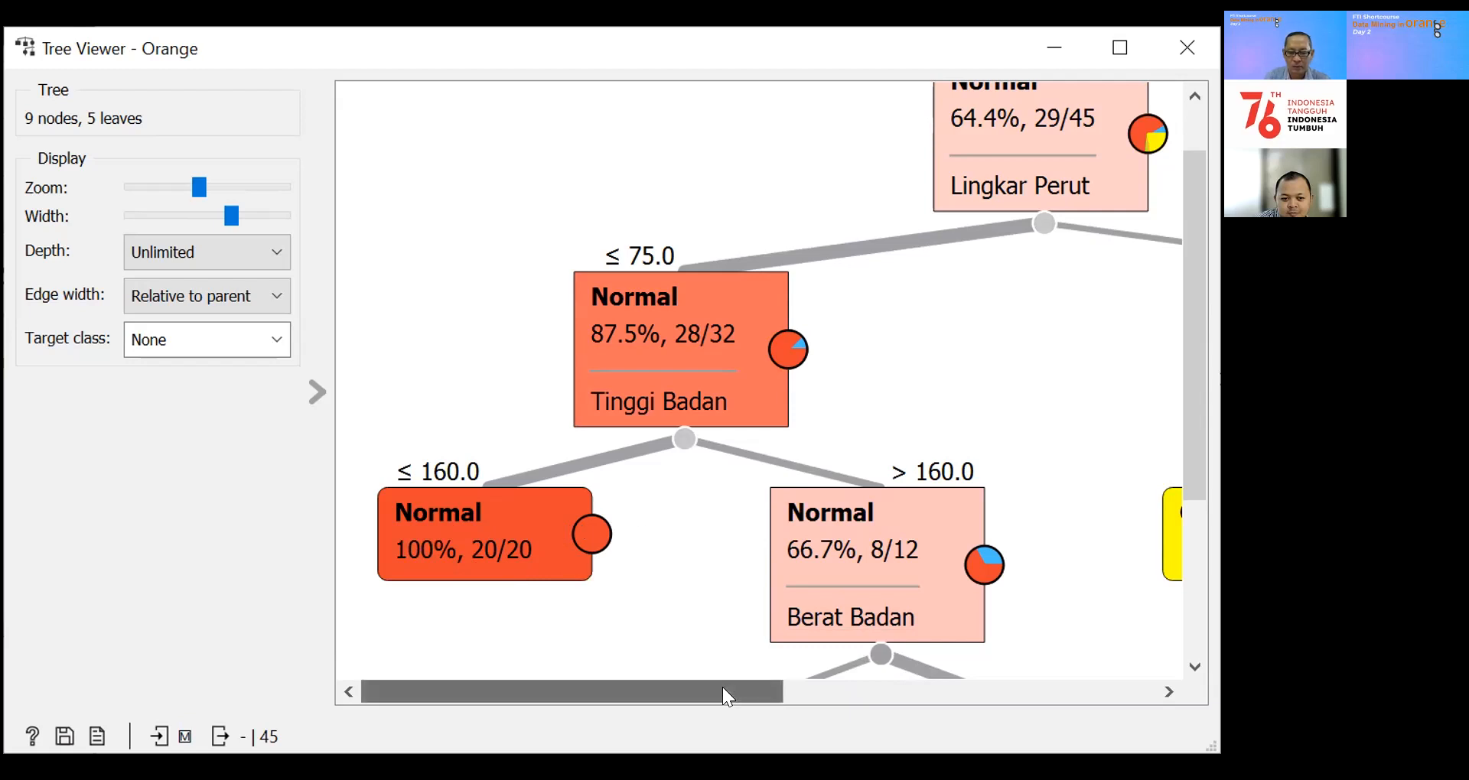
# Step: Examine the Tinggi Badan > 160.0 branch and the two leaves under its Berat Badan split
pyautogui.moveTo(721, 685); pyautogui.dragTo(813, 685)
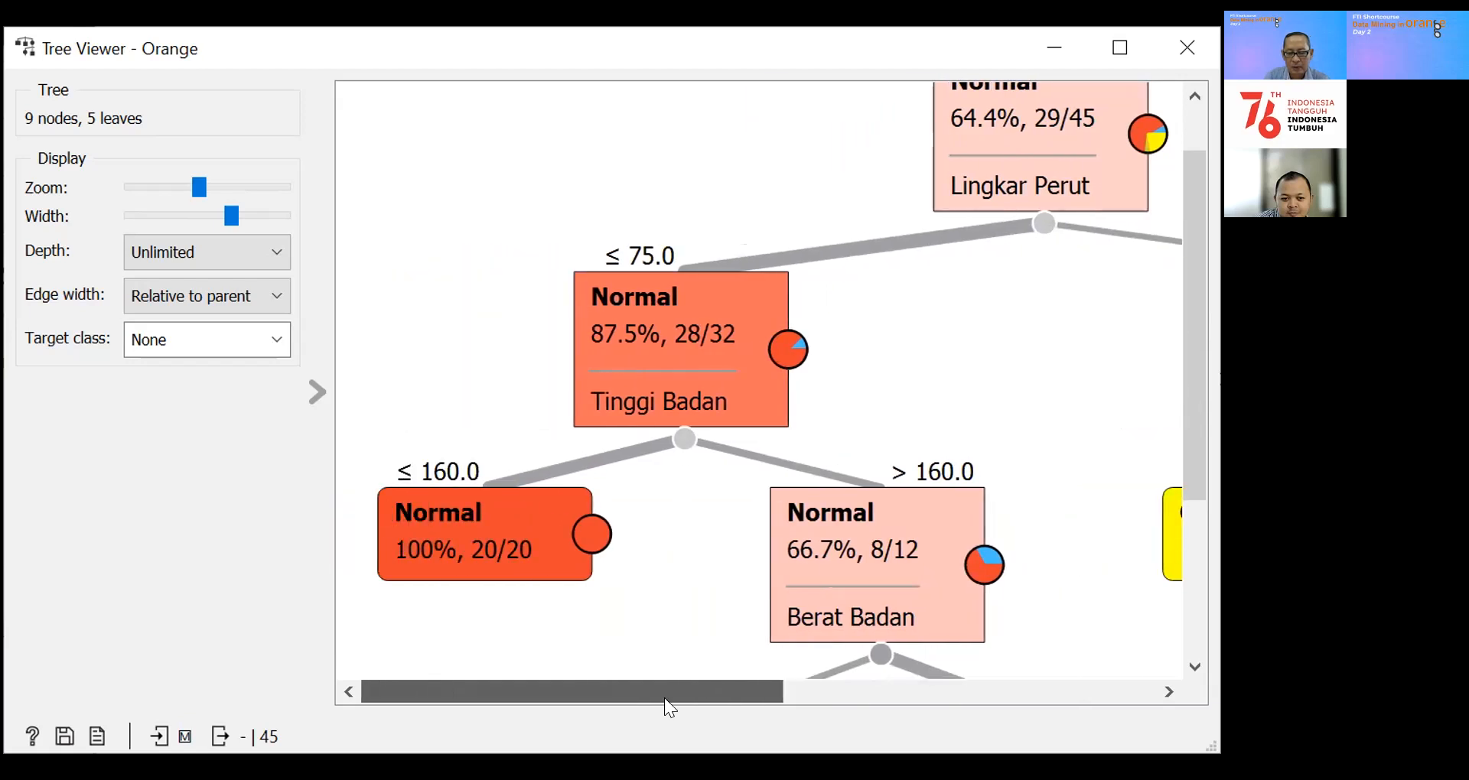
pyautogui.moveTo(725, 690); pyautogui.dragTo(678, 698)
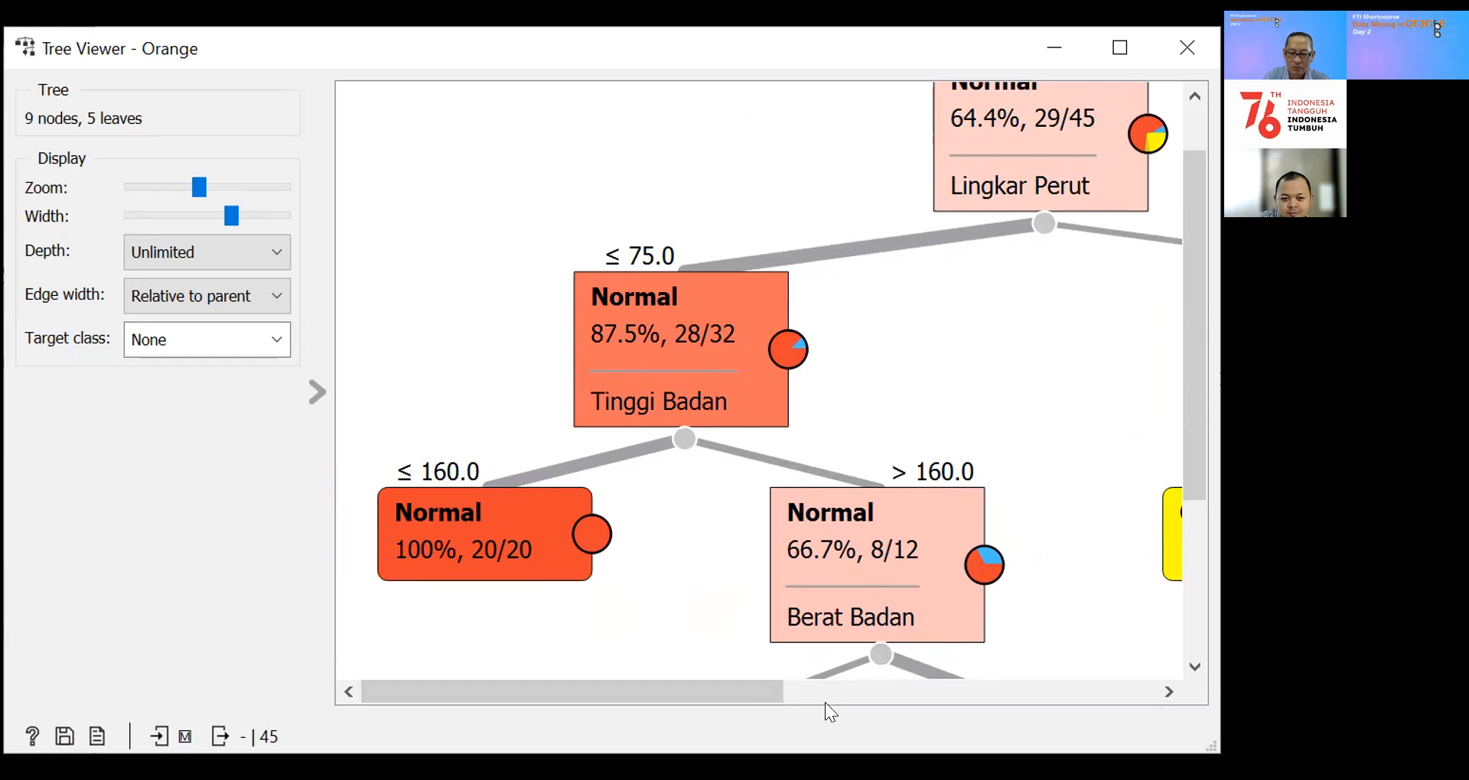
pyautogui.moveTo(735, 697); pyautogui.dragTo(850, 697)
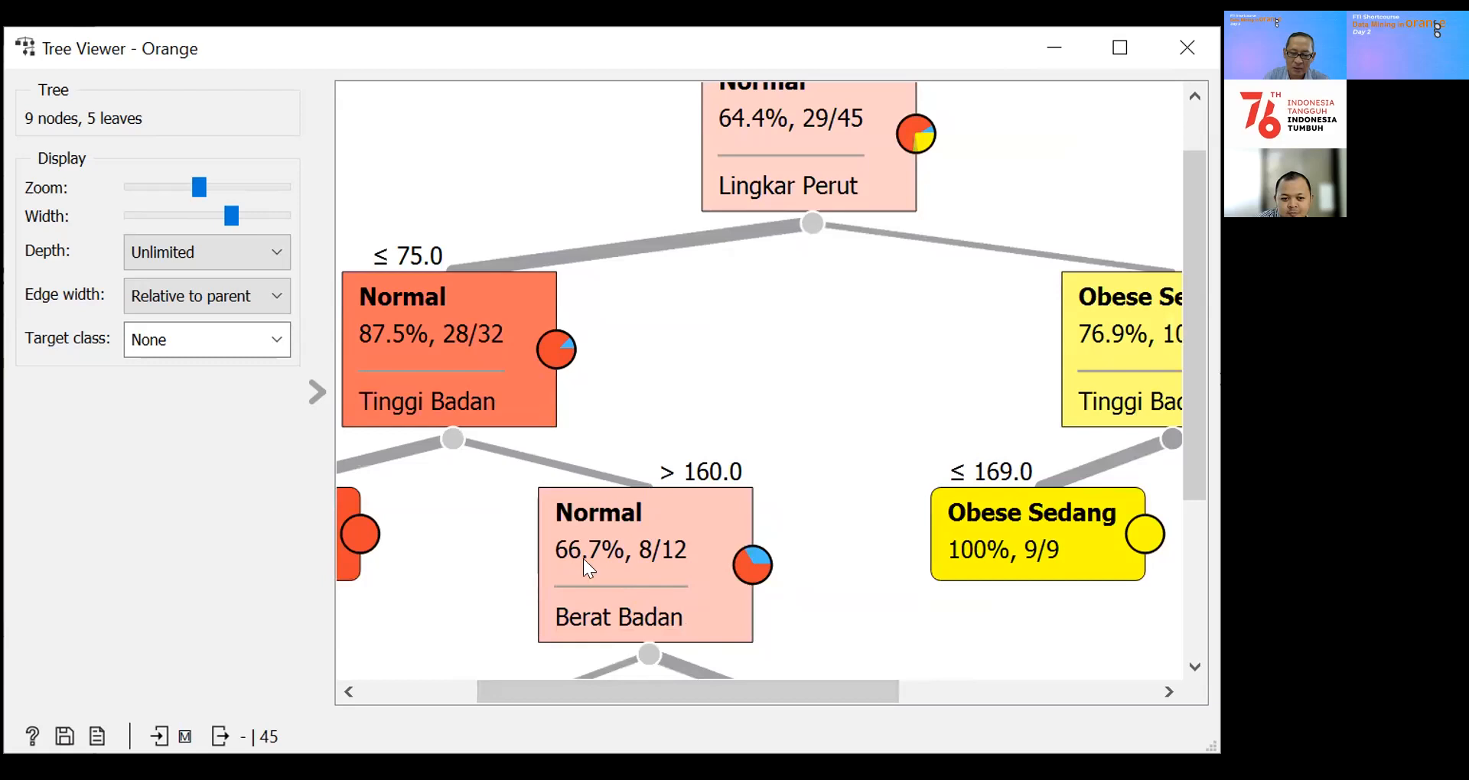
pyautogui.moveTo(1188, 470); pyautogui.dragTo(1204, 610)
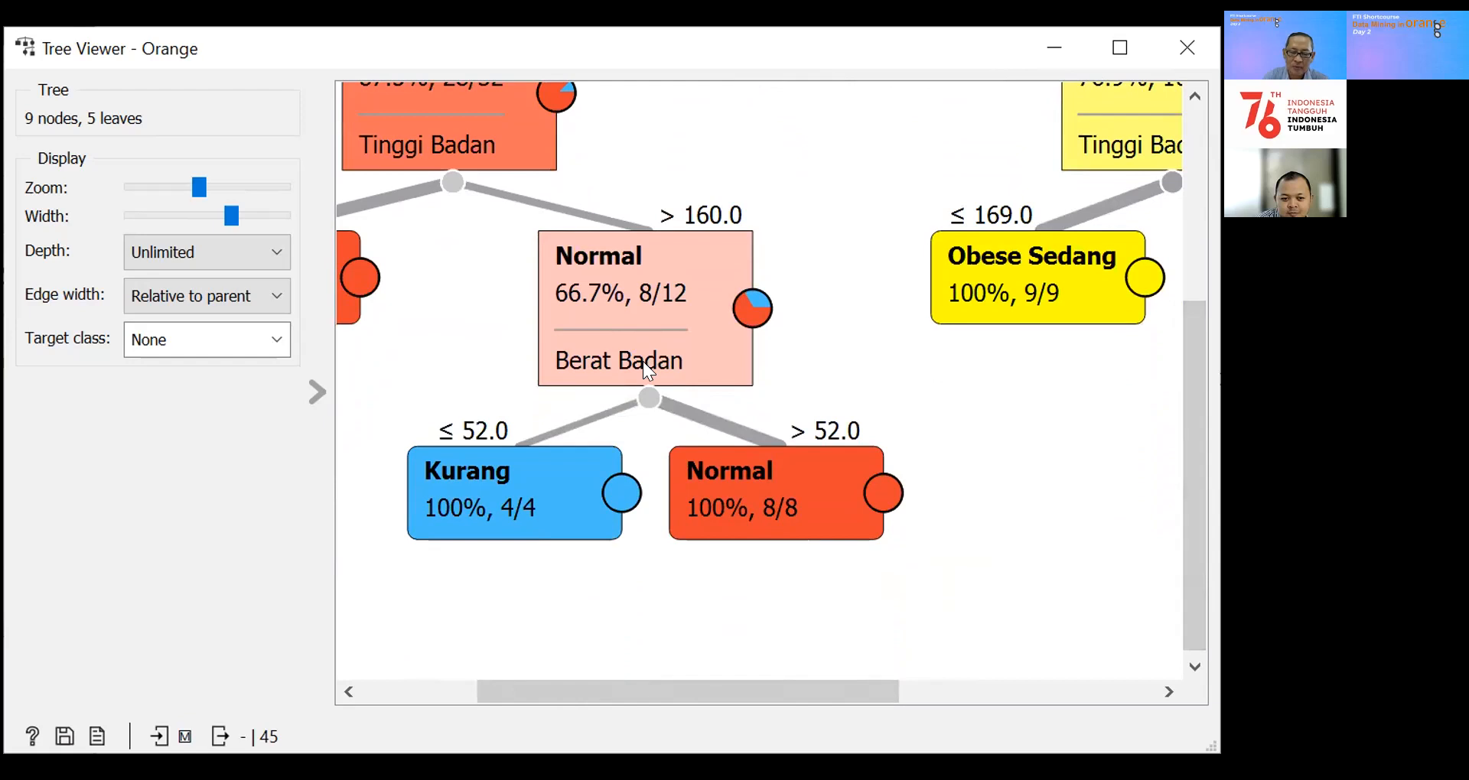
pyautogui.moveTo(512, 504)
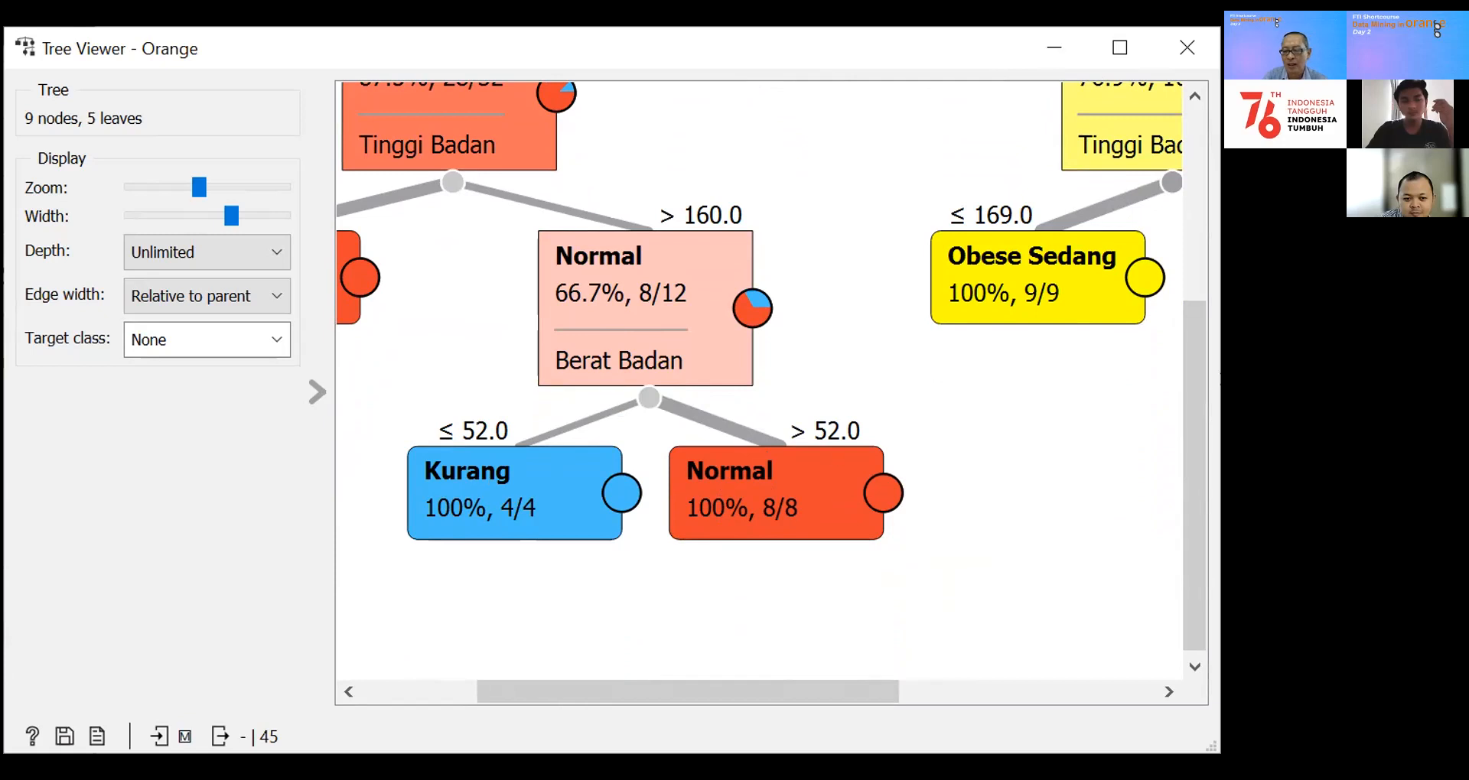
# Step: Examine the Lingkar Perut > 75.0 branch and both leaves under its Tinggi Badan split
pyautogui.moveTo(1198, 534); pyautogui.dragTo(1193, 413)
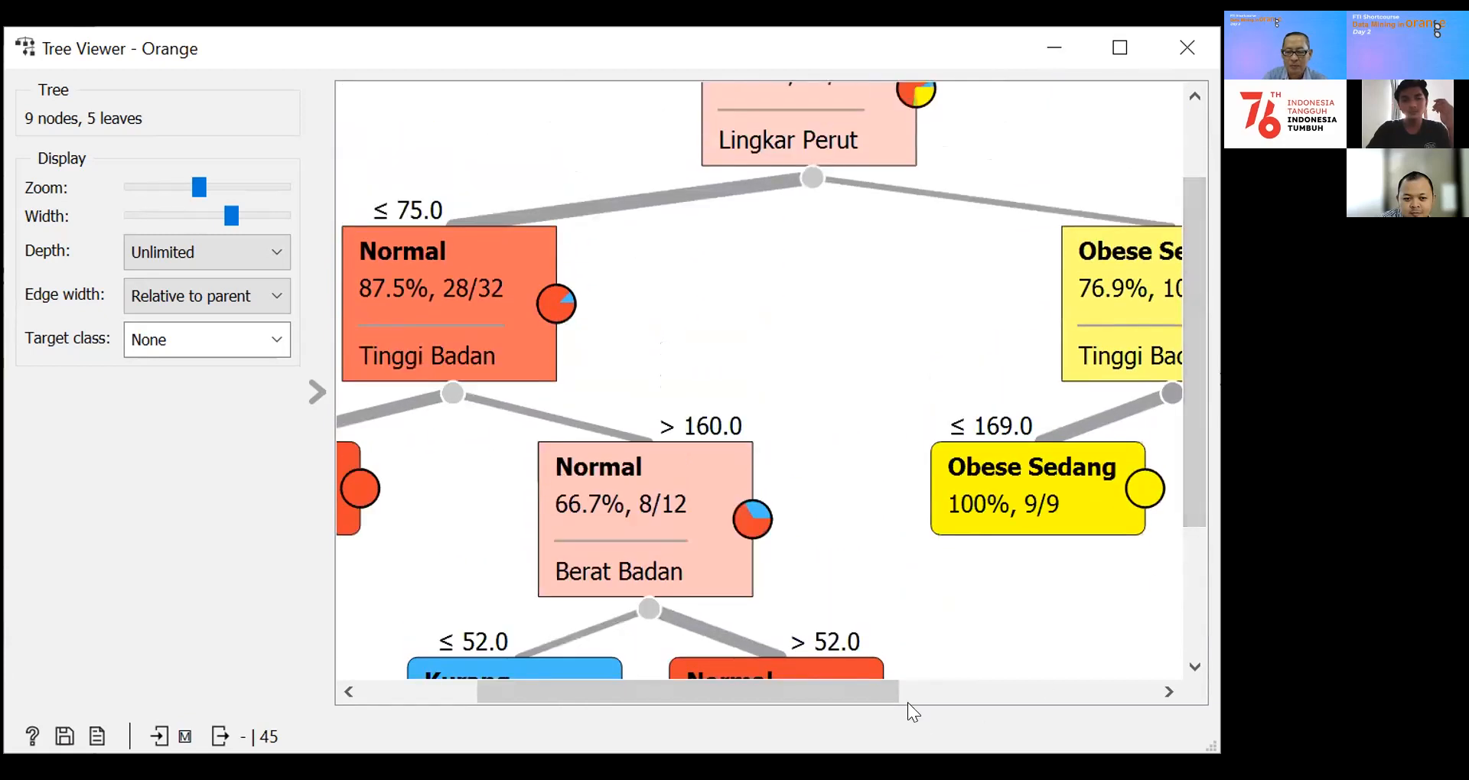
pyautogui.moveTo(865, 690); pyautogui.dragTo(1176, 694)
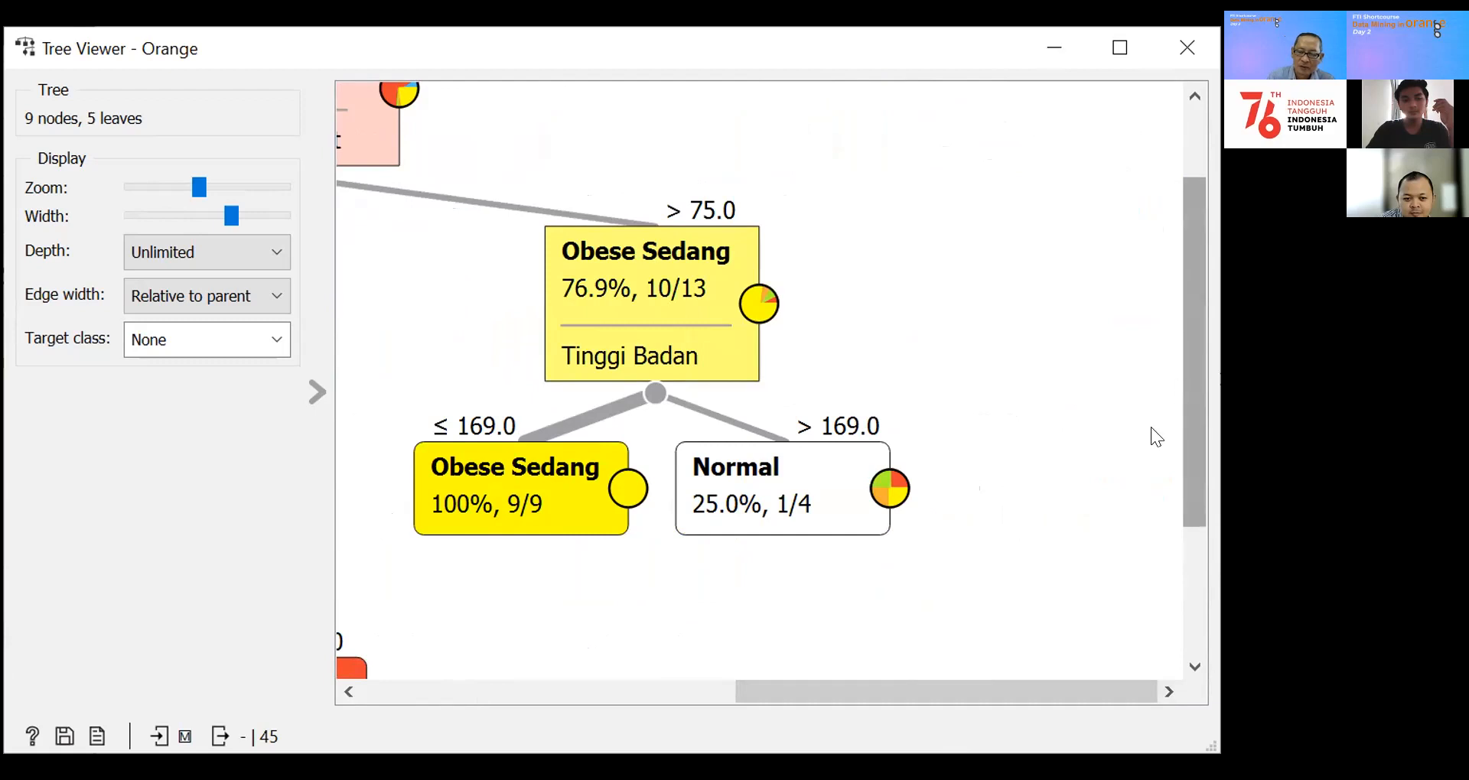
pyautogui.moveTo(941, 690); pyautogui.dragTo(872, 726)
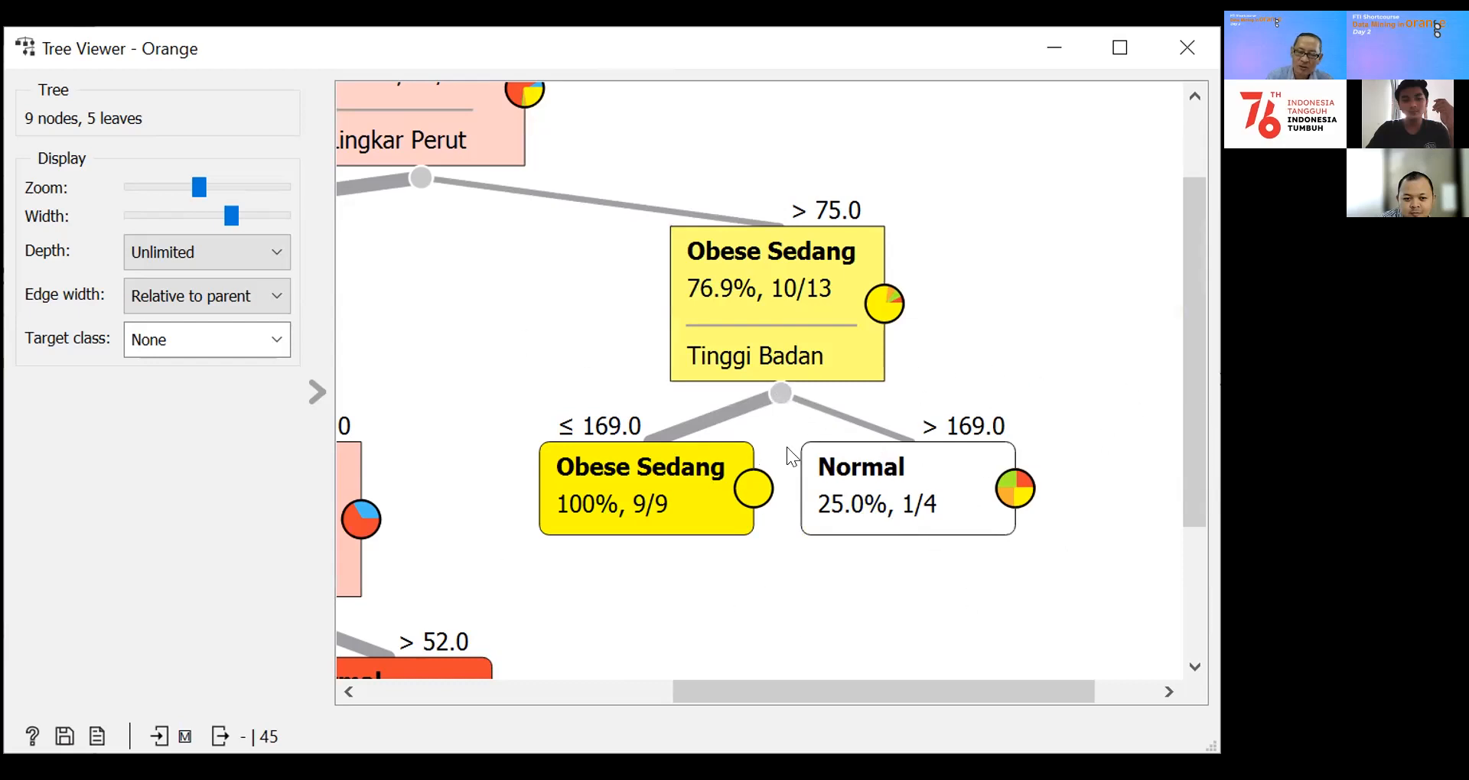
pyautogui.moveTo(772, 690); pyautogui.dragTo(711, 687)
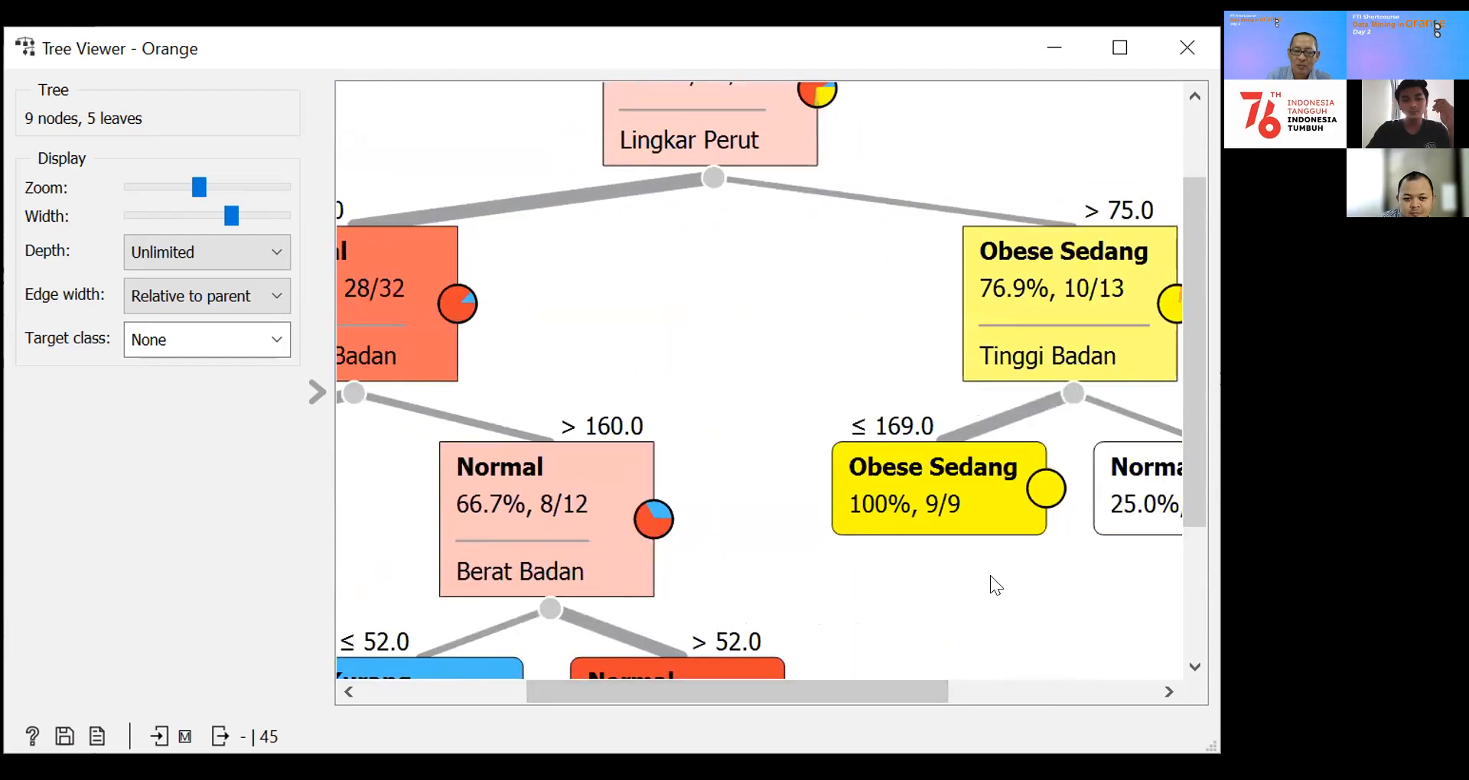
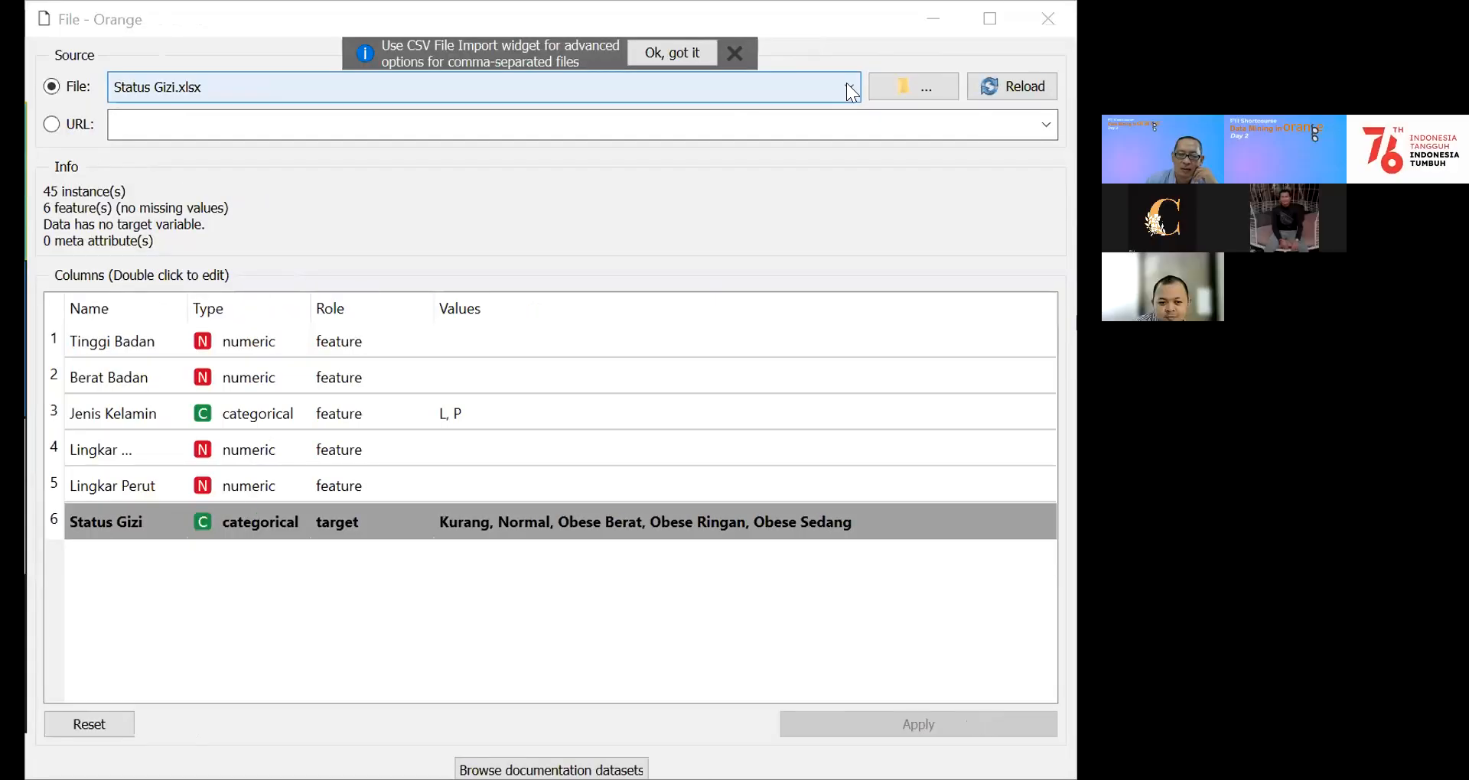
# Step: Load the Kuesioner BI Kelas Meta.xlsx dataset in the File widget
pyautogui.click(848, 86)
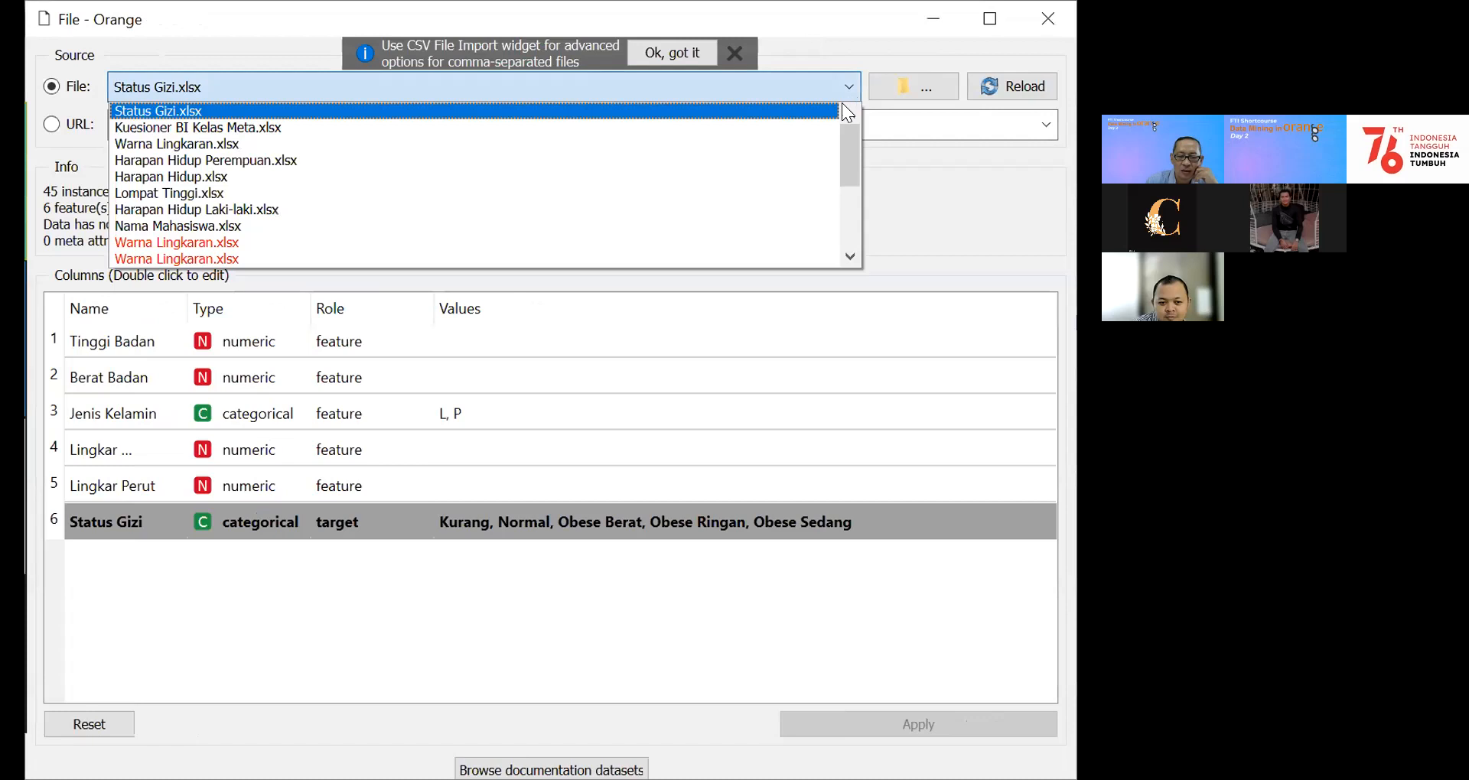
pyautogui.click(260, 127)
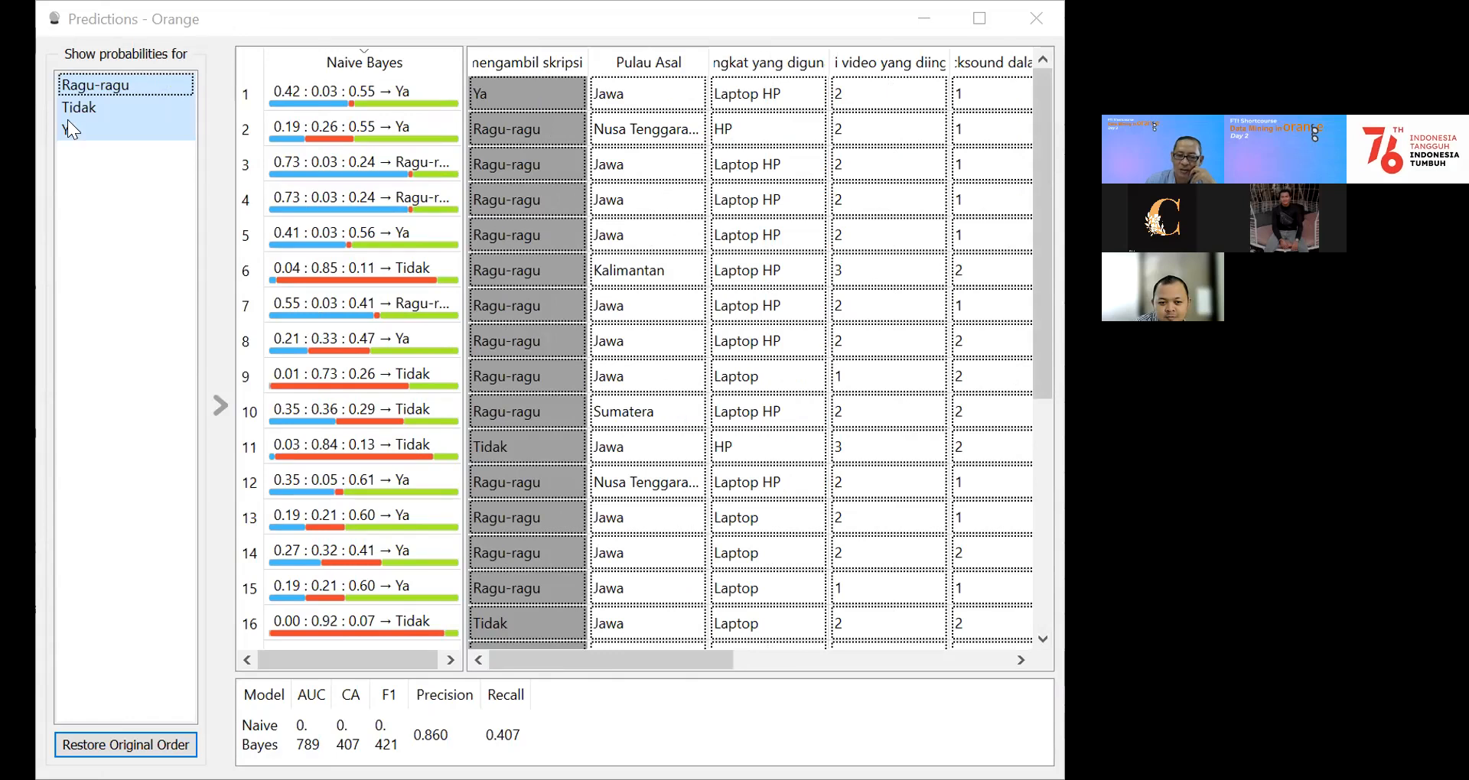
# Step: Review the Naive Bayes prediction probabilities for each class separately: Ragu-ragu, Tidak and Ya
pyautogui.click(82, 93)
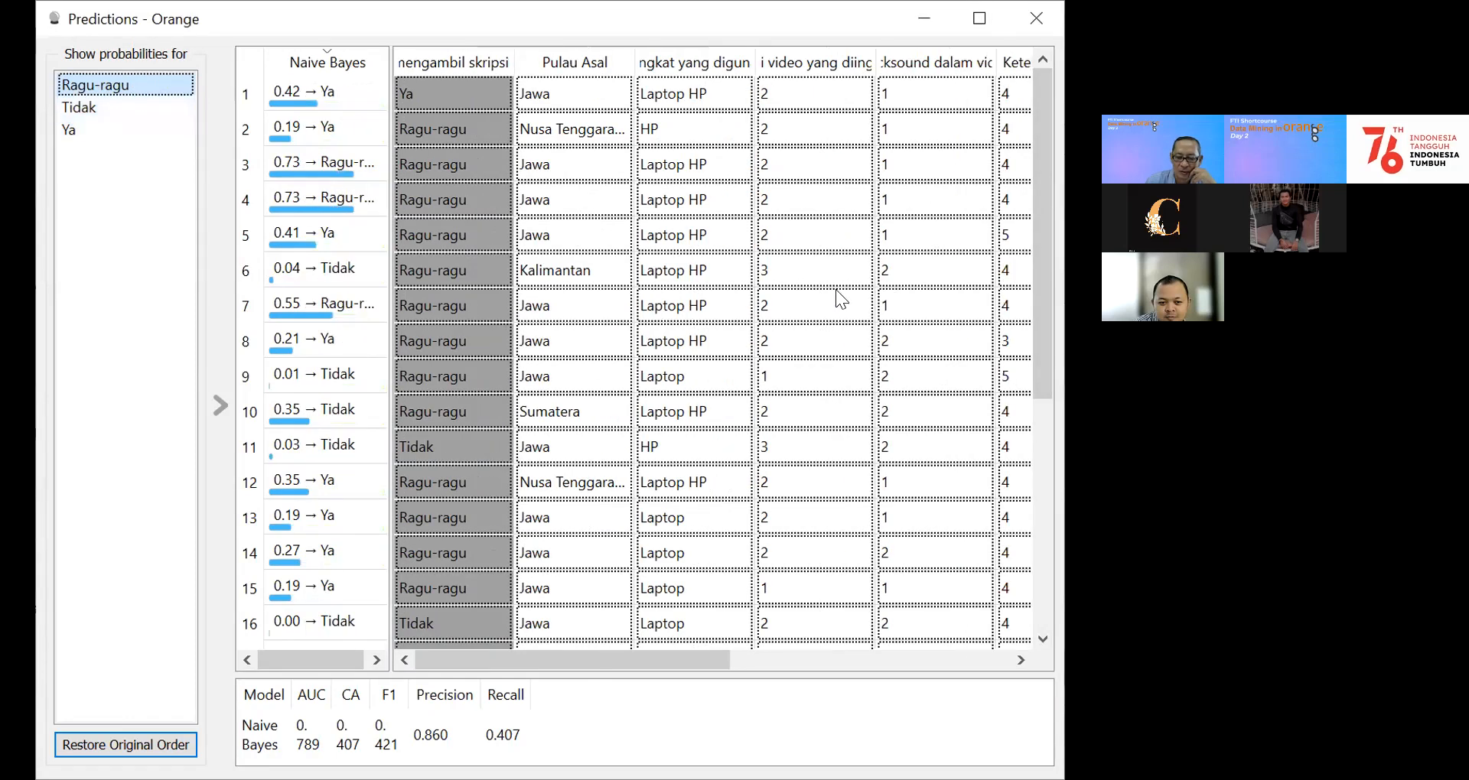
pyautogui.moveTo(1042, 121); pyautogui.dragTo(1042, 91)
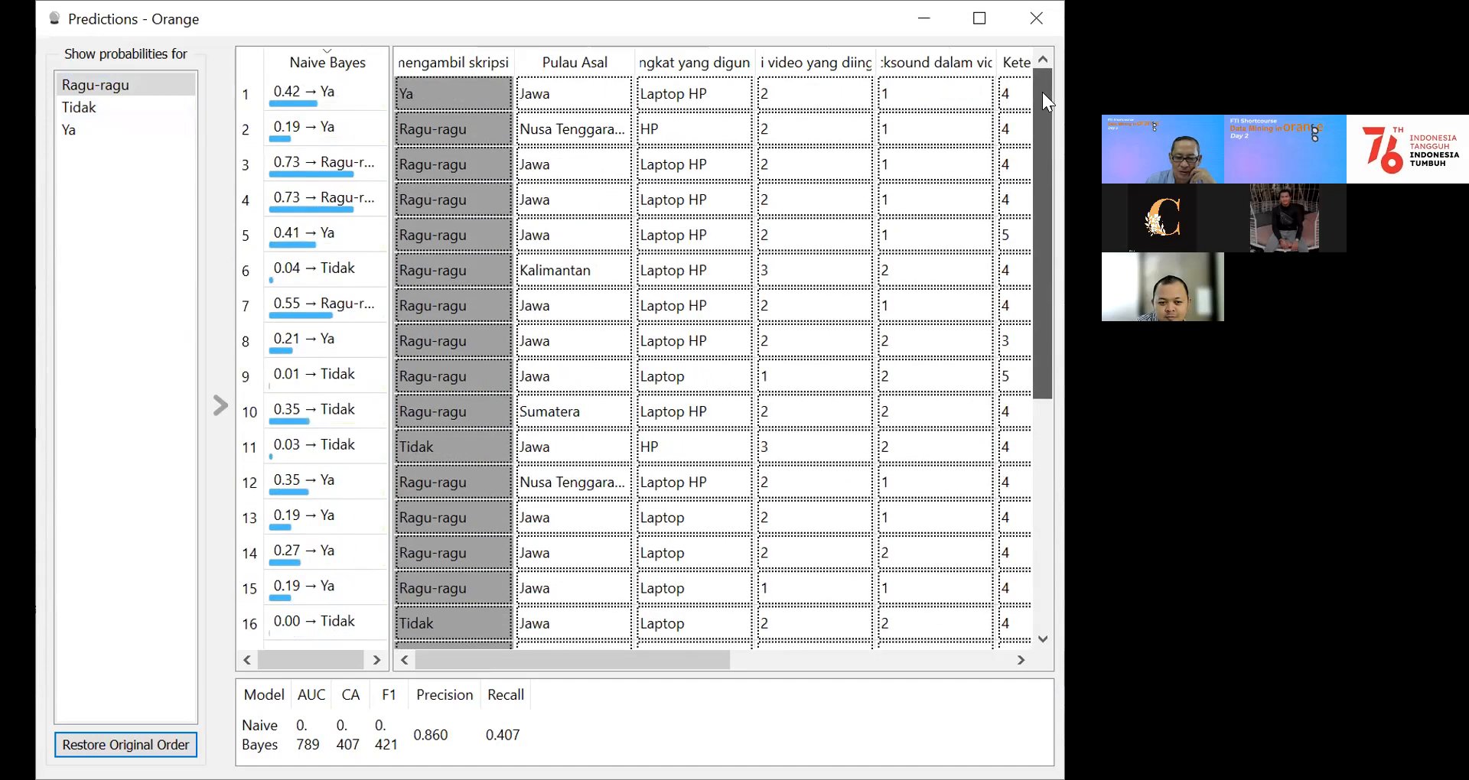
pyautogui.click(70, 108)
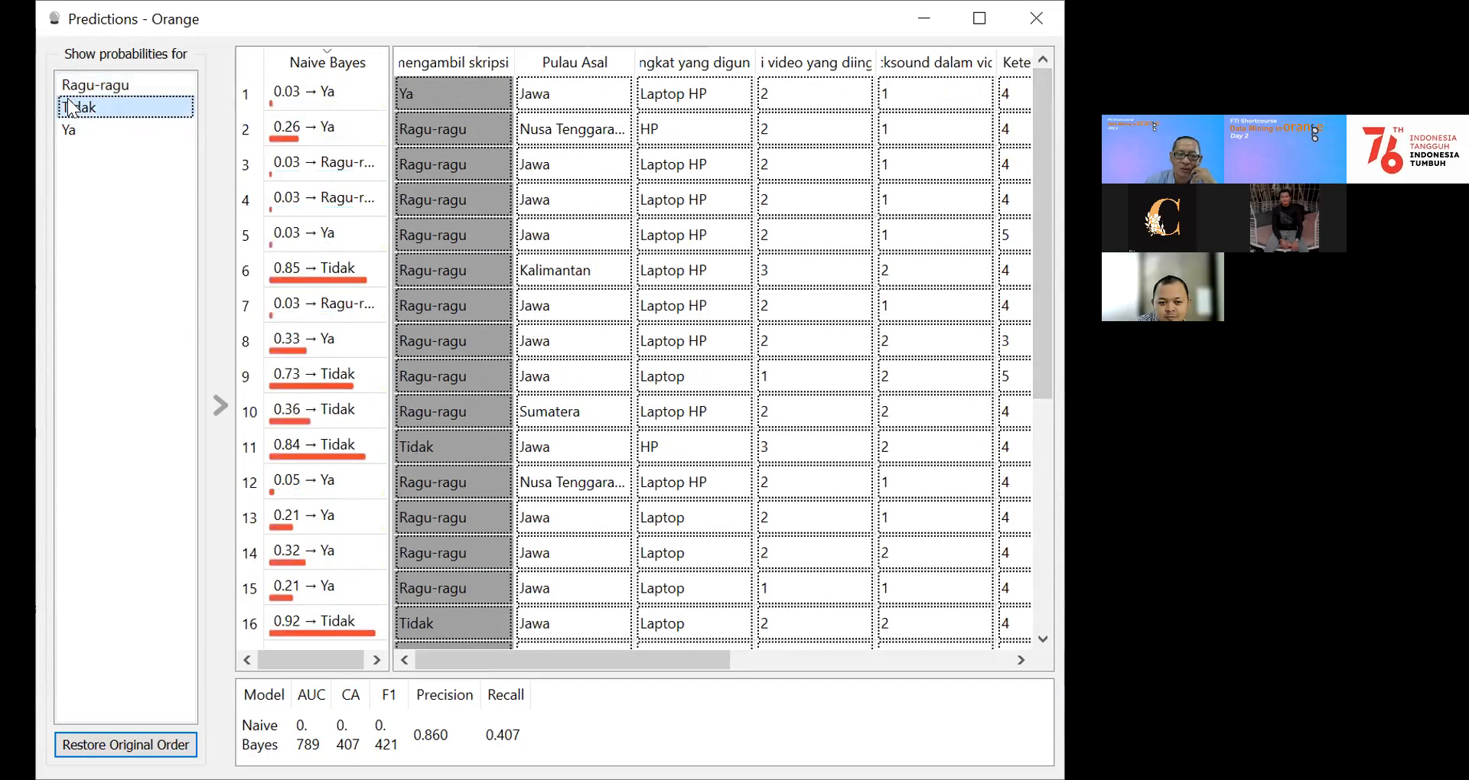
pyautogui.click(67, 131)
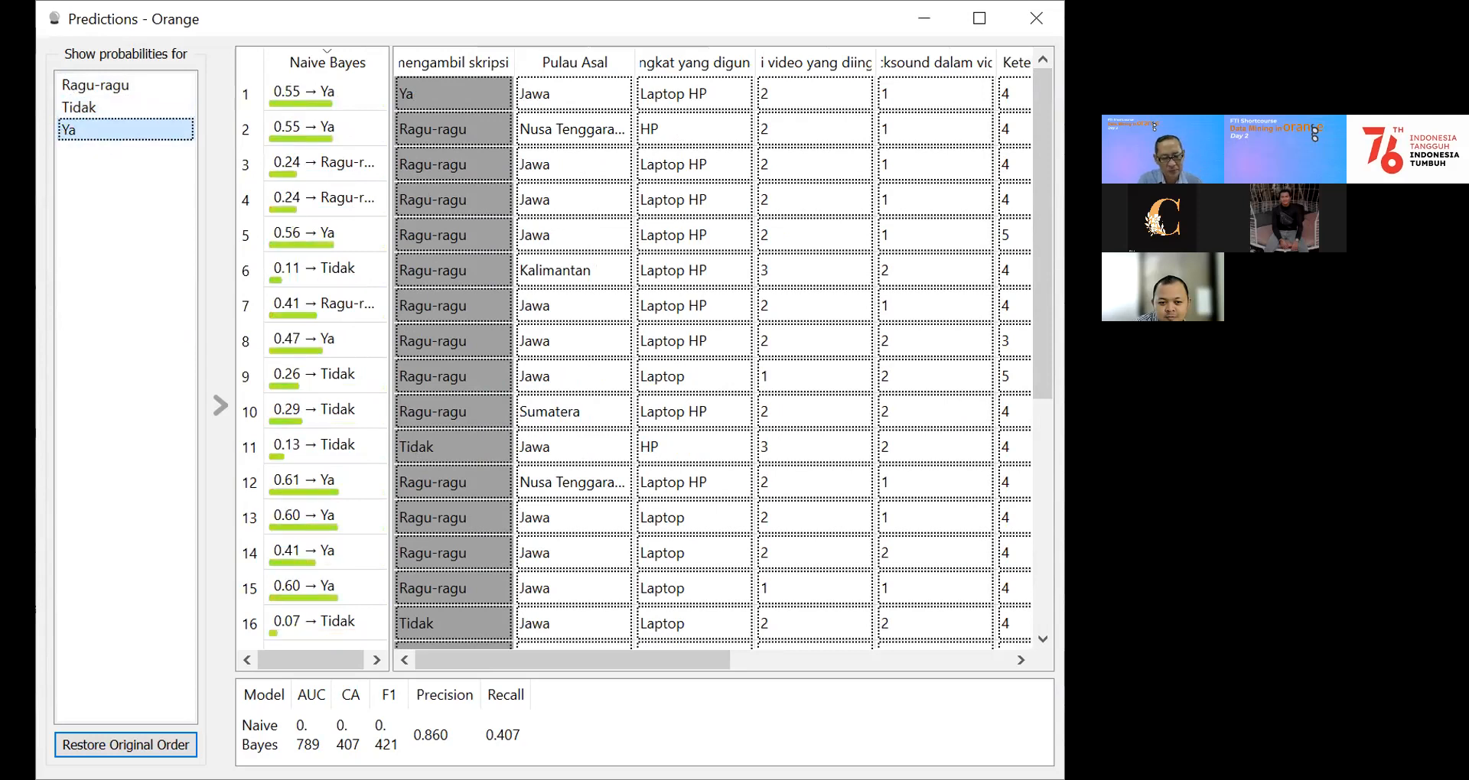
pyautogui.click(1040, 339)
pyautogui.moveTo(1040, 339)
pyautogui.mouseDown()
pyautogui.moveTo(1056, 395)
pyautogui.moveTo(1054, 329)
pyautogui.mouseUp()
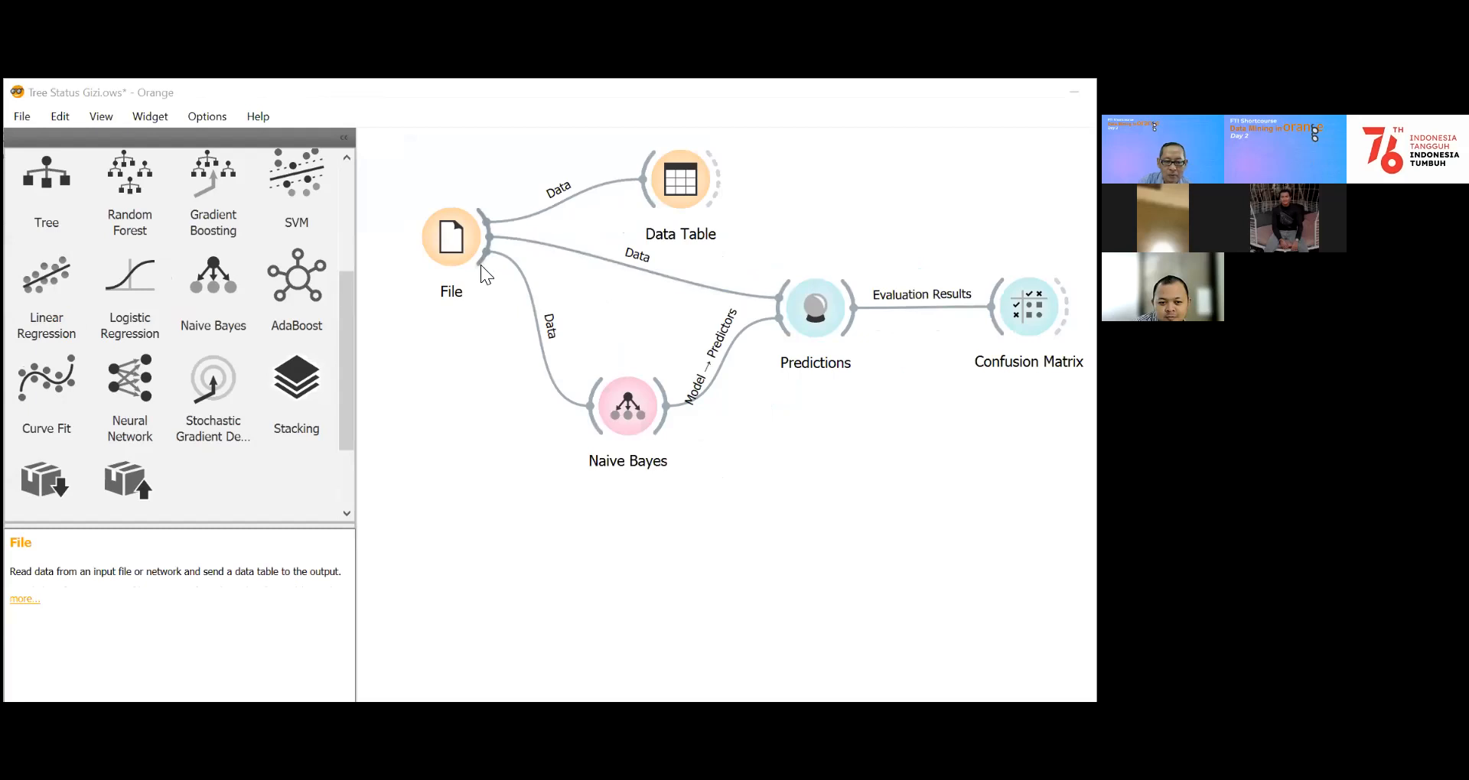
# Step: Add a Tree widget below Naive Bayes, fed by the File data, and link its model output to Predictions
pyautogui.moveTo(482, 265); pyautogui.dragTo(581, 569)
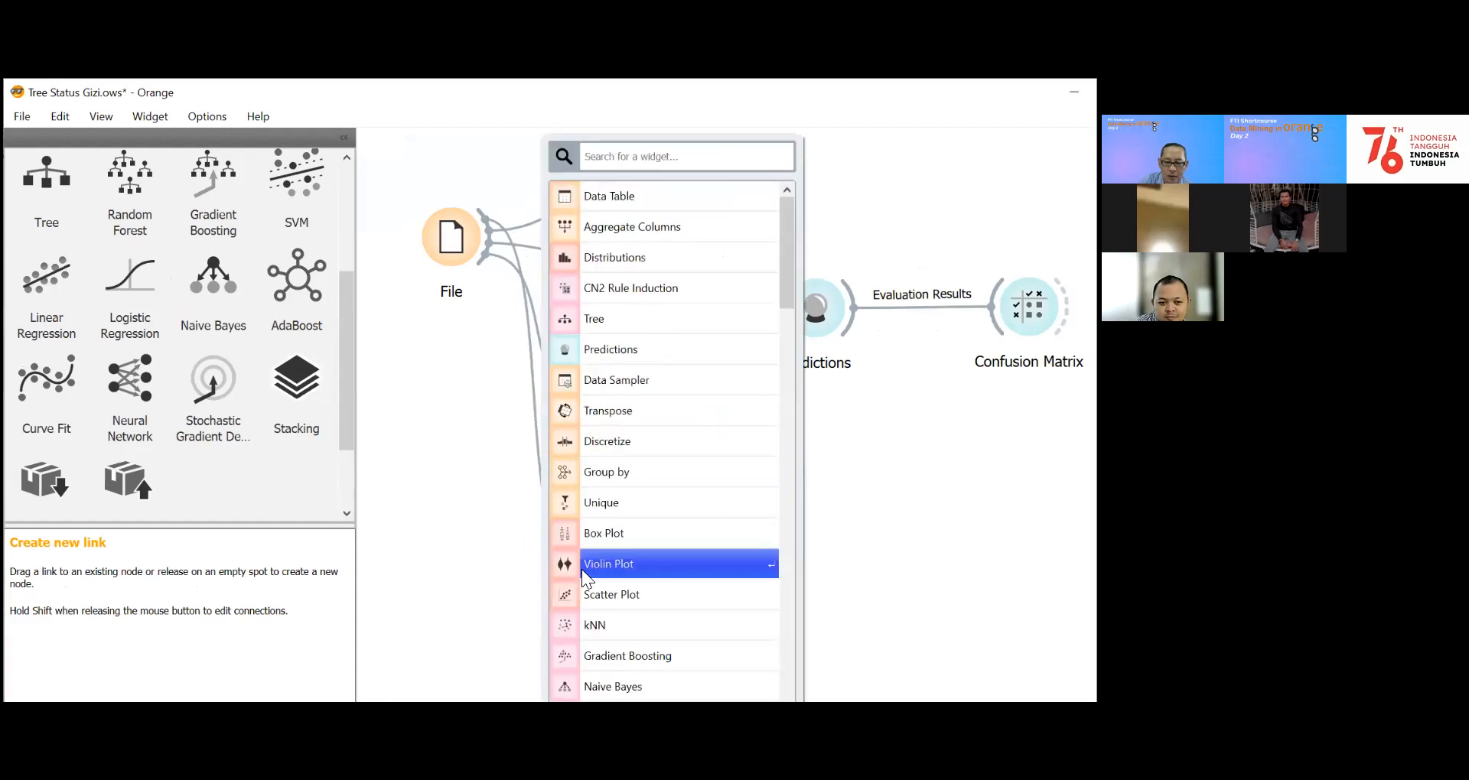
pyautogui.click(649, 326)
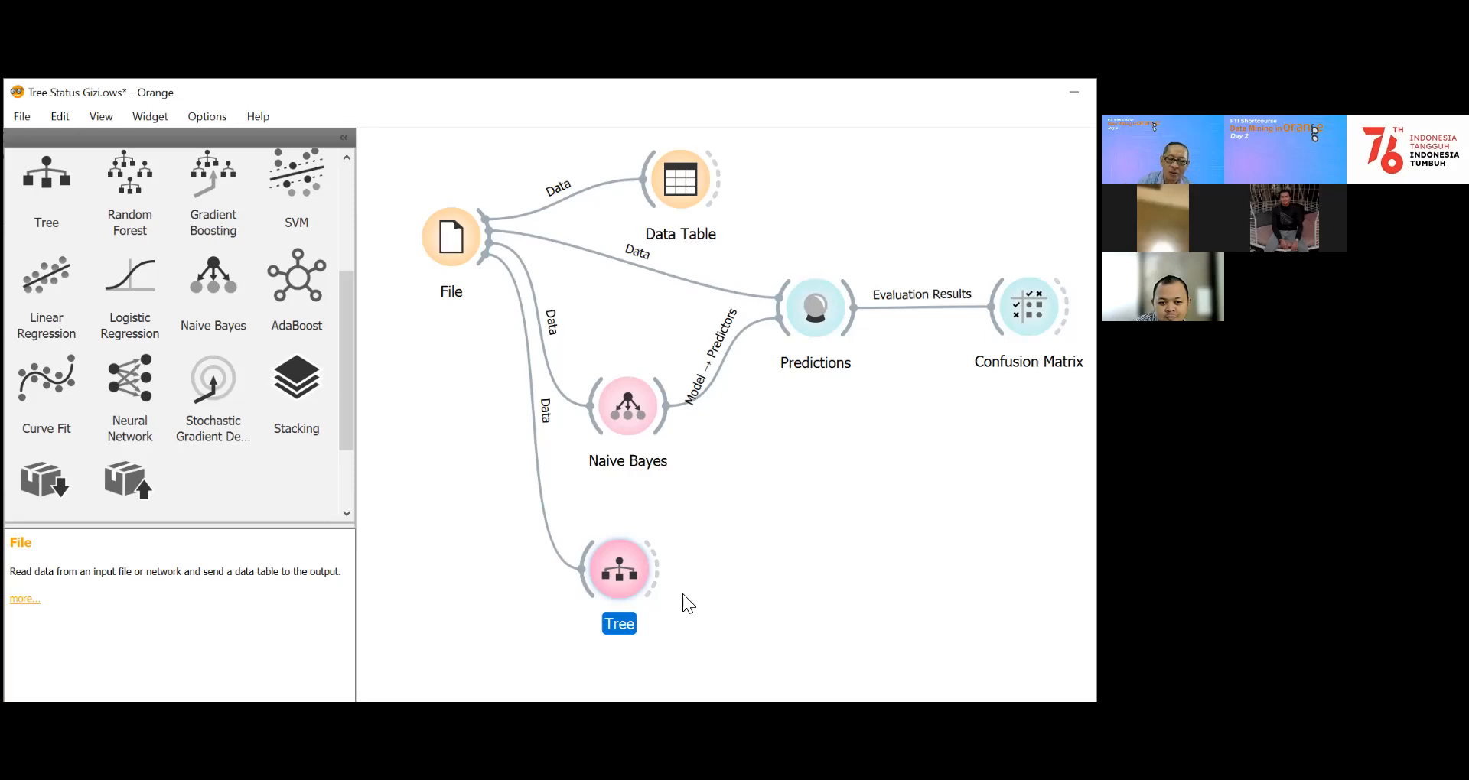
pyautogui.moveTo(656, 572); pyautogui.dragTo(777, 334)
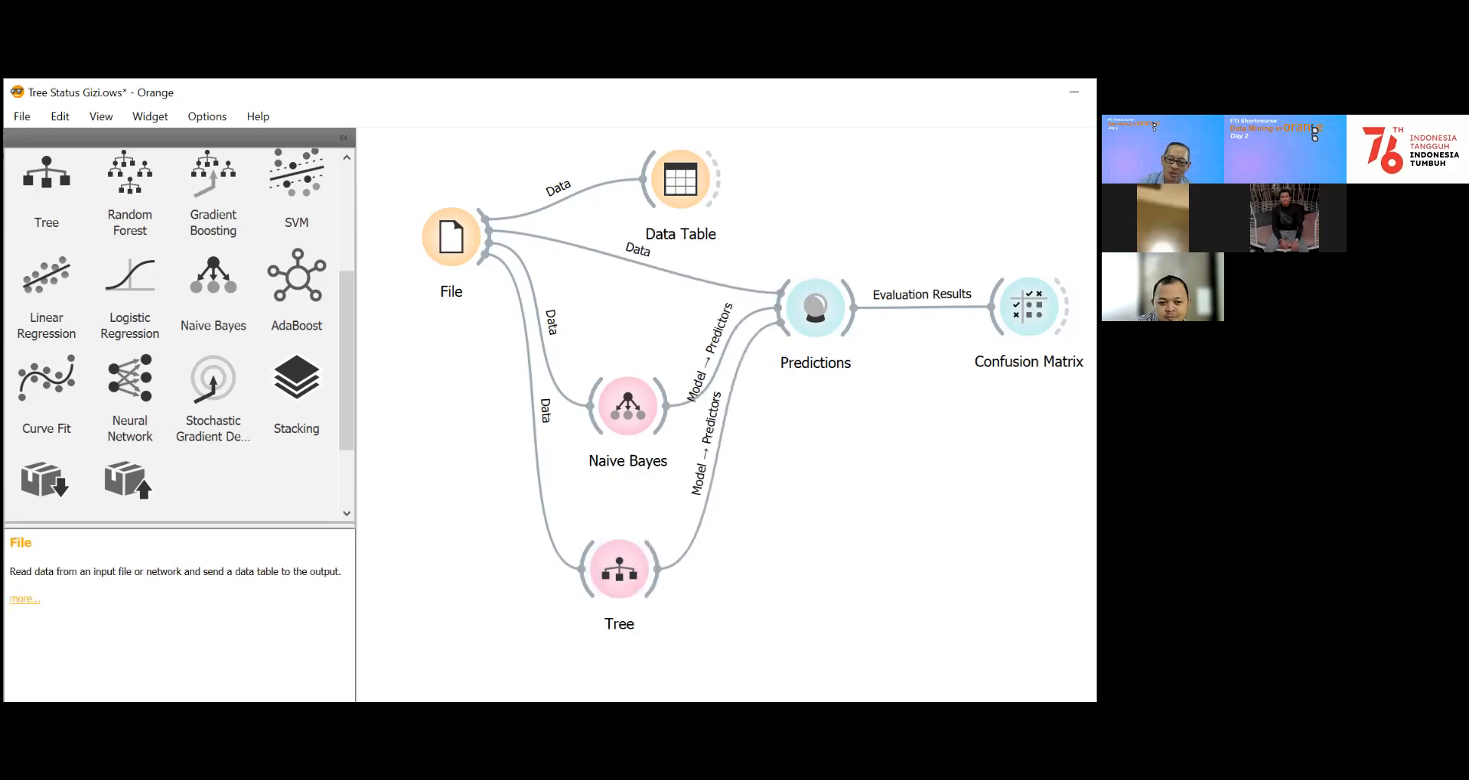
# Step: Open Predictions to compare the Naive Bayes and Tree predictions and performance scores, and close it when finished
pyautogui.click(815, 315)
pyautogui.doubleClick(815, 315)
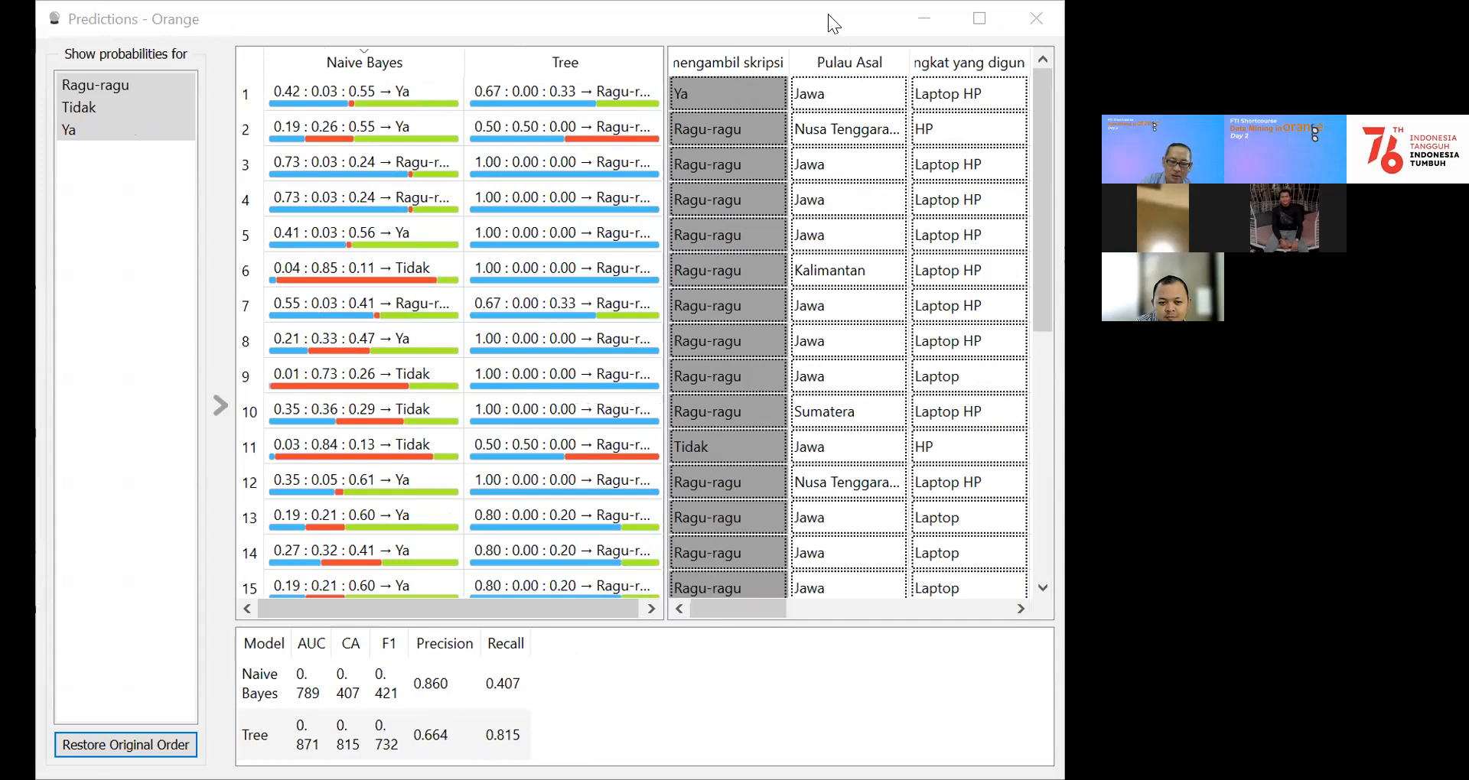
pyautogui.click(827, 14)
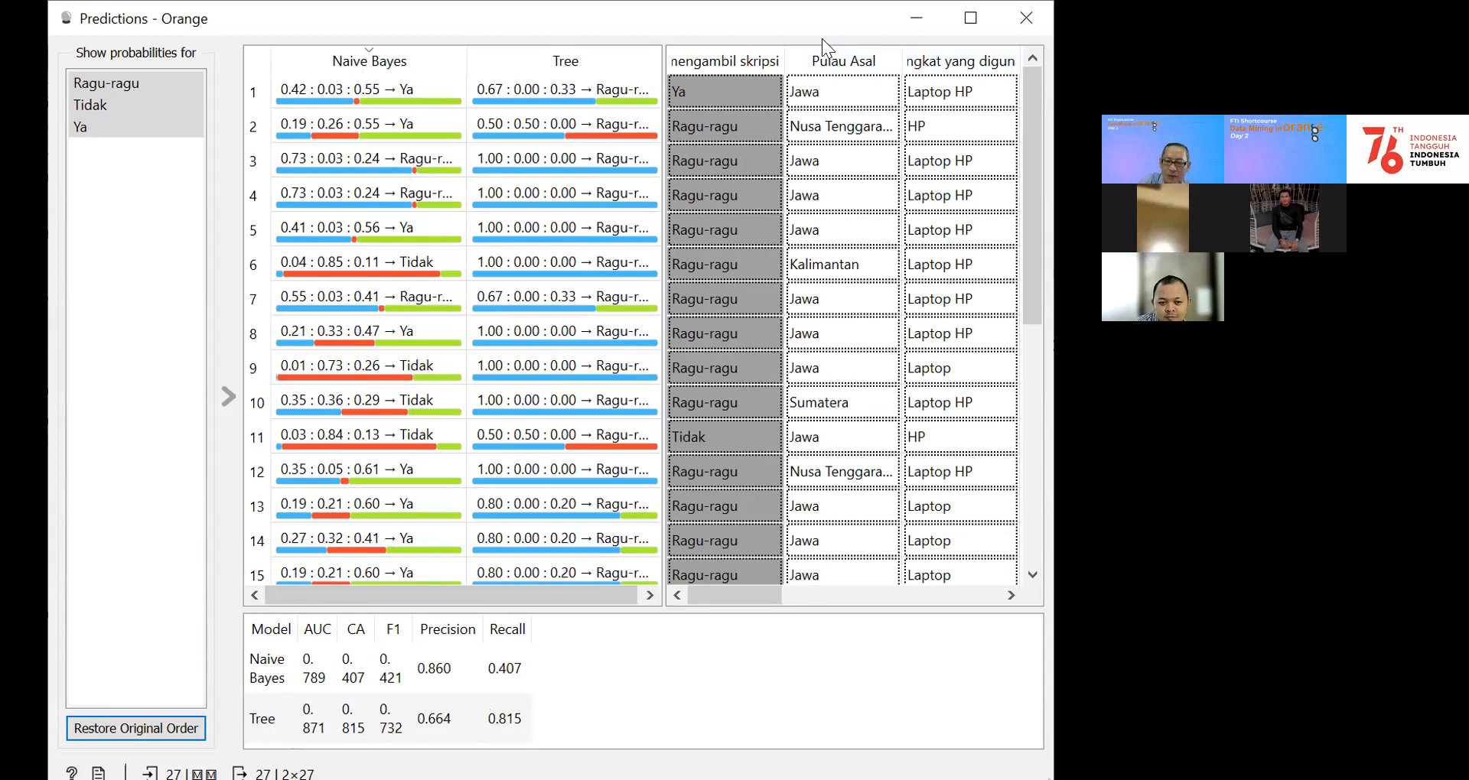
pyautogui.click(1026, 15)
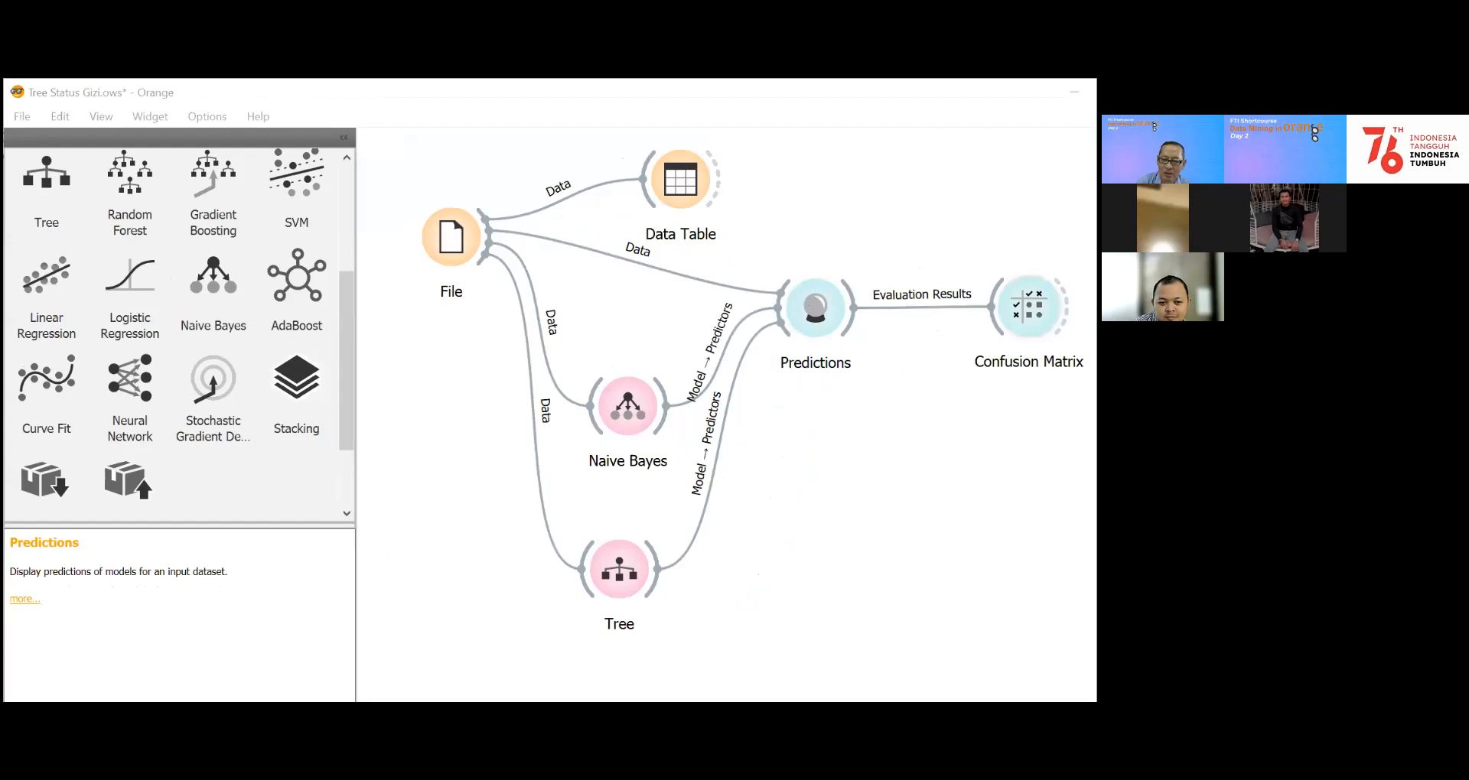
# Step: Open the Confusion Matrix and compare the Naive Bayes and Tree results by switching between the two learners
pyautogui.doubleClick(1029, 306)
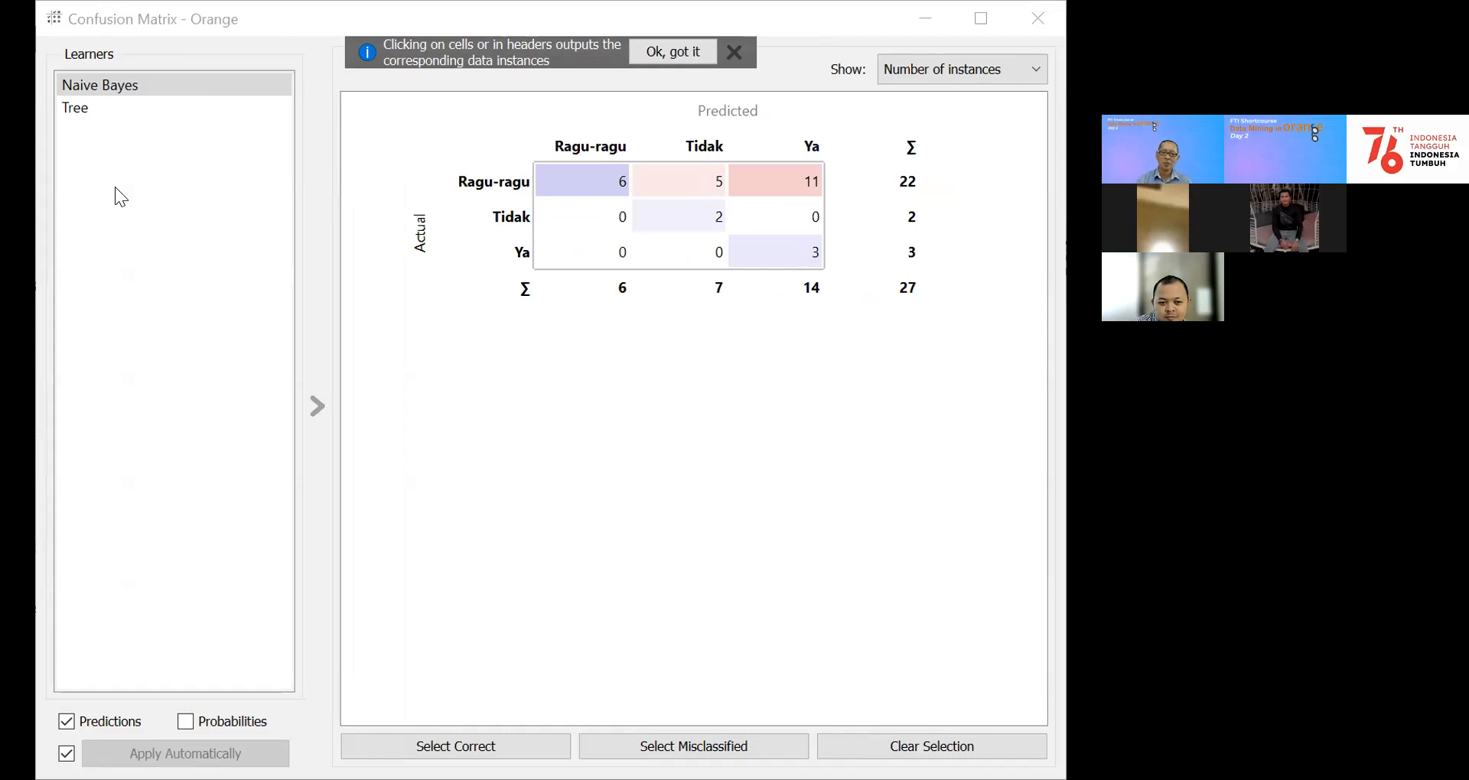
pyautogui.click(138, 85)
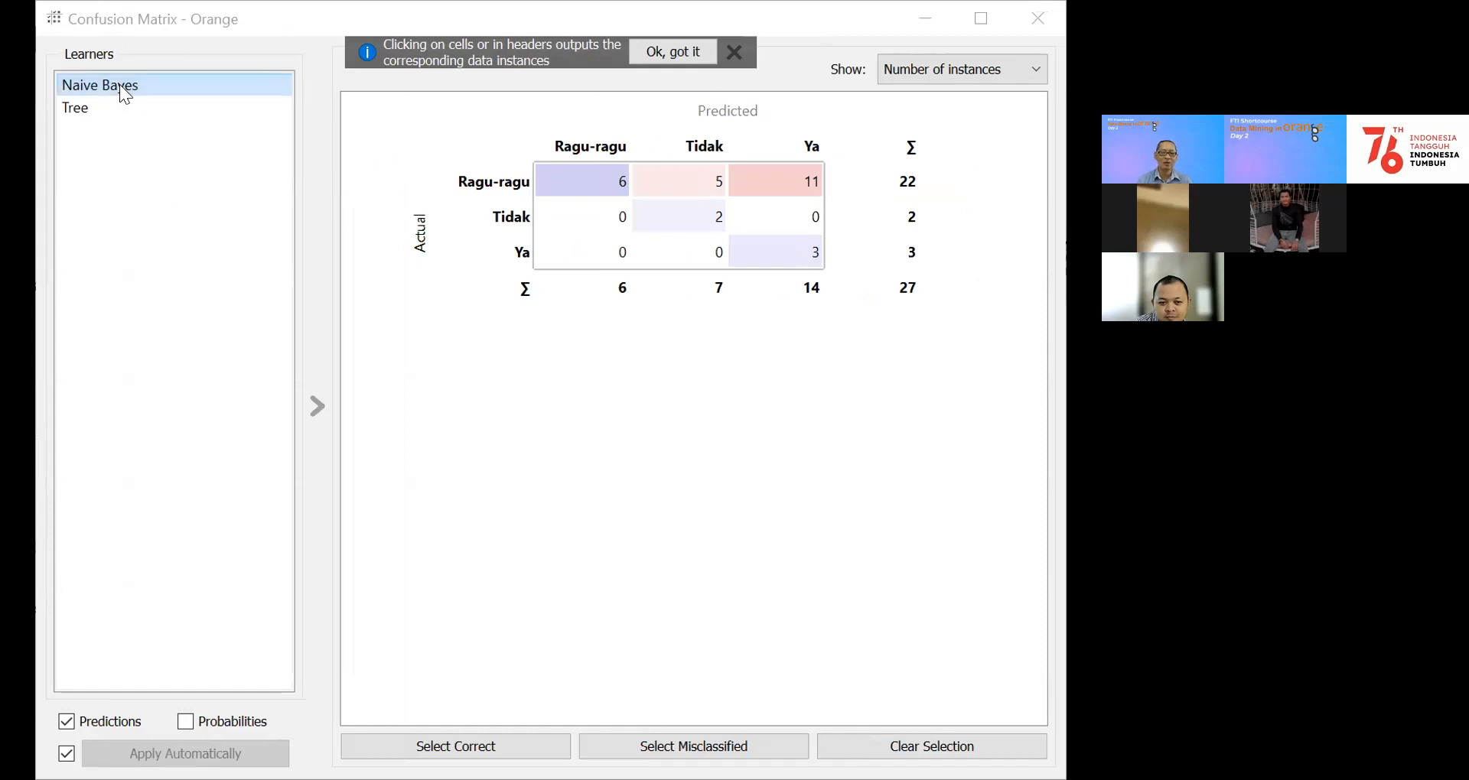
pyautogui.click(79, 111)
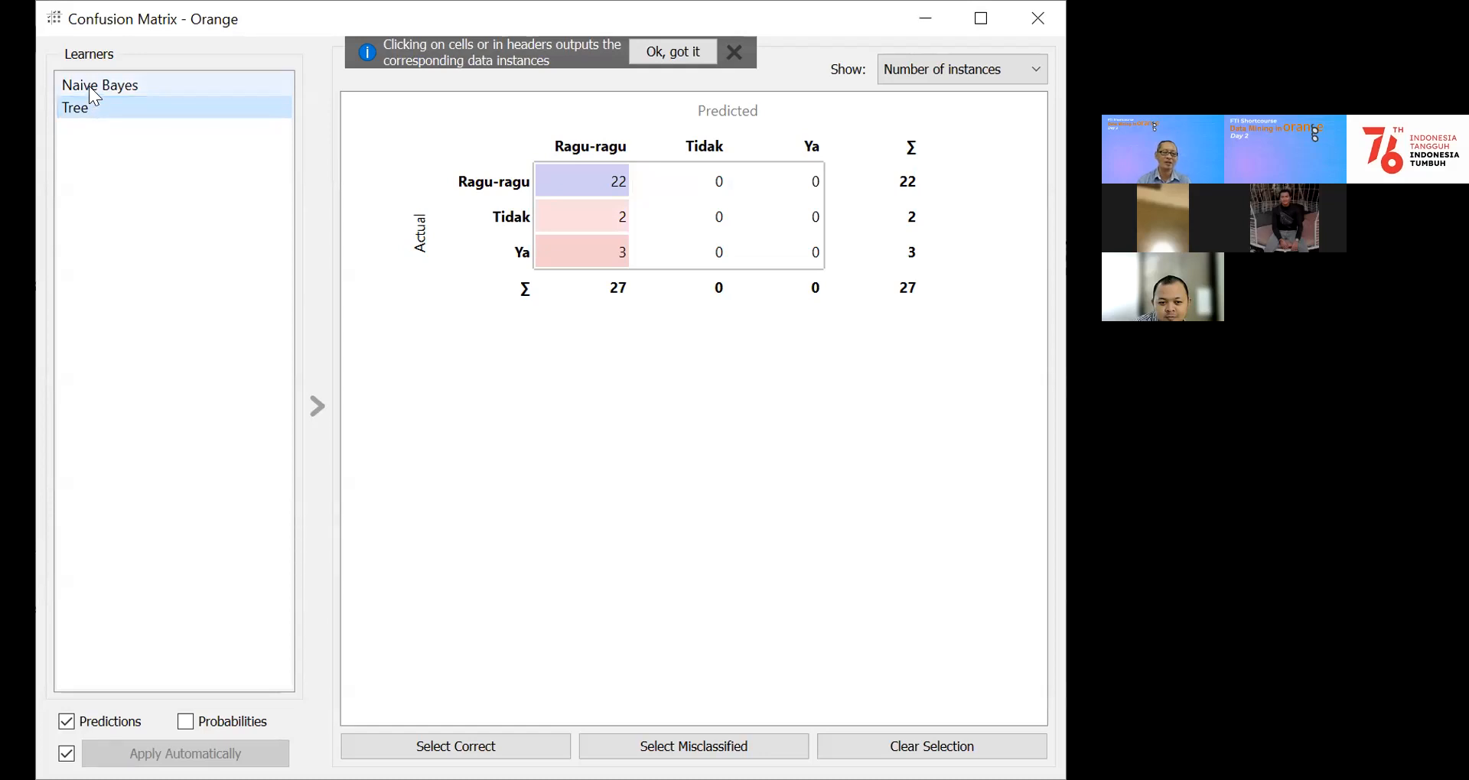
pyautogui.click(89, 87)
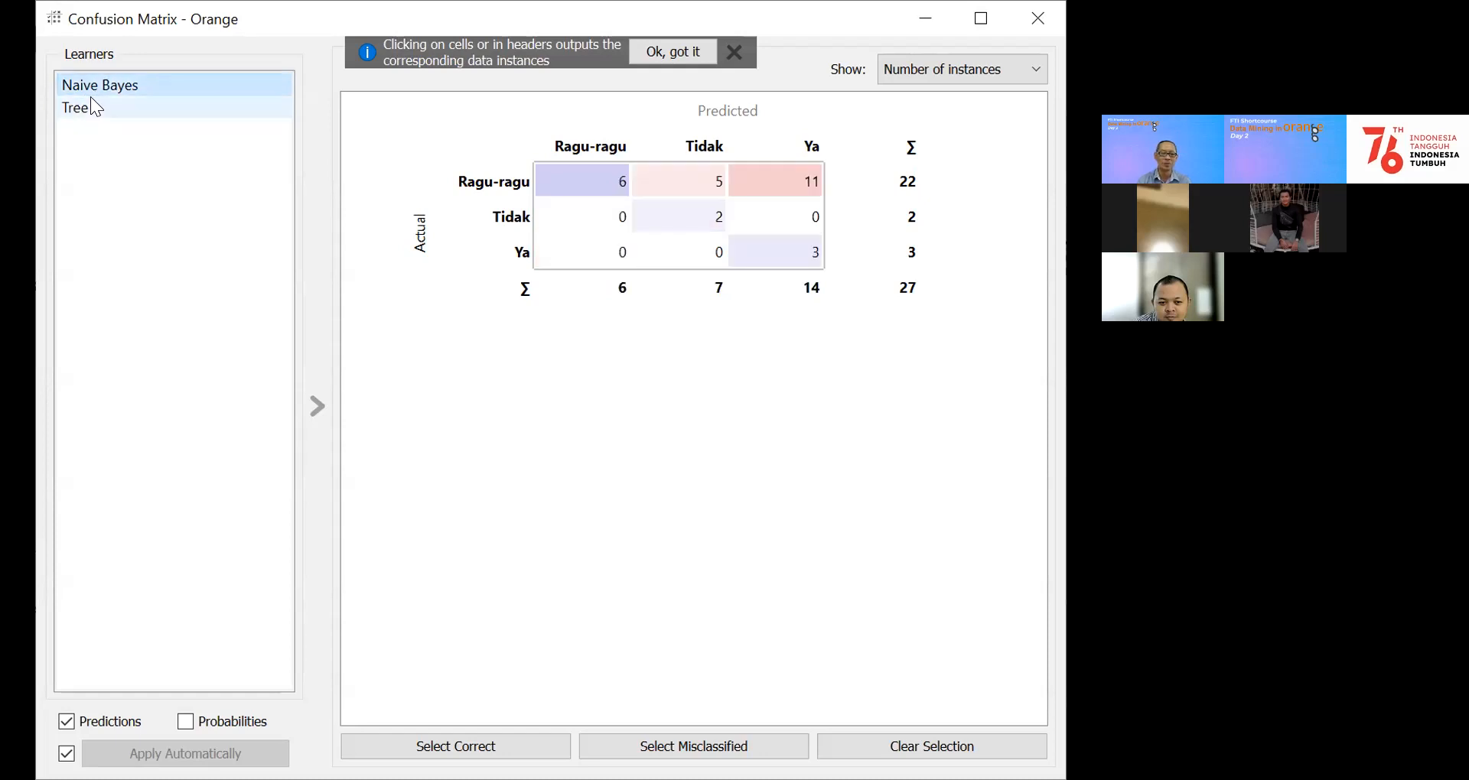
pyautogui.click(75, 108)
pyautogui.click(89, 86)
pyautogui.click(70, 113)
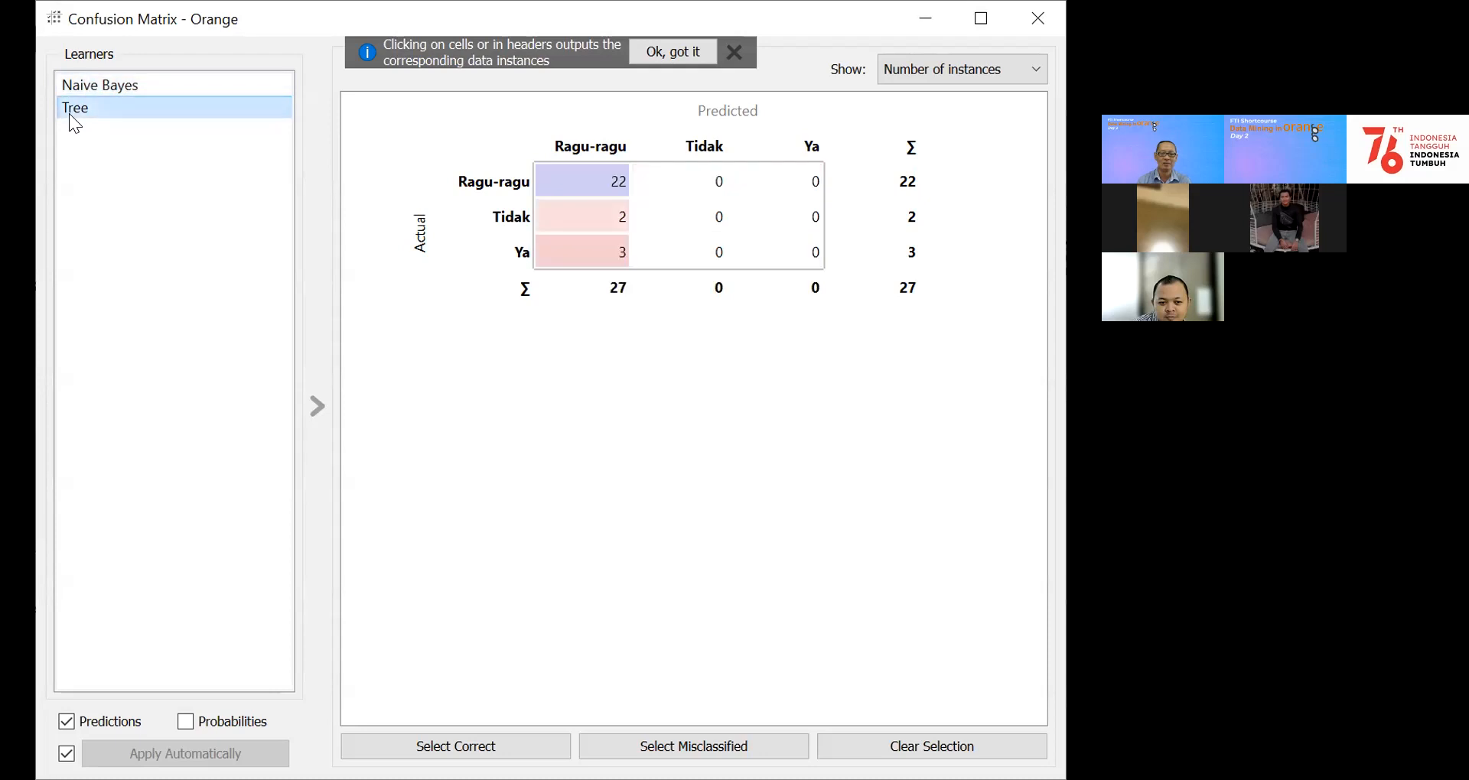
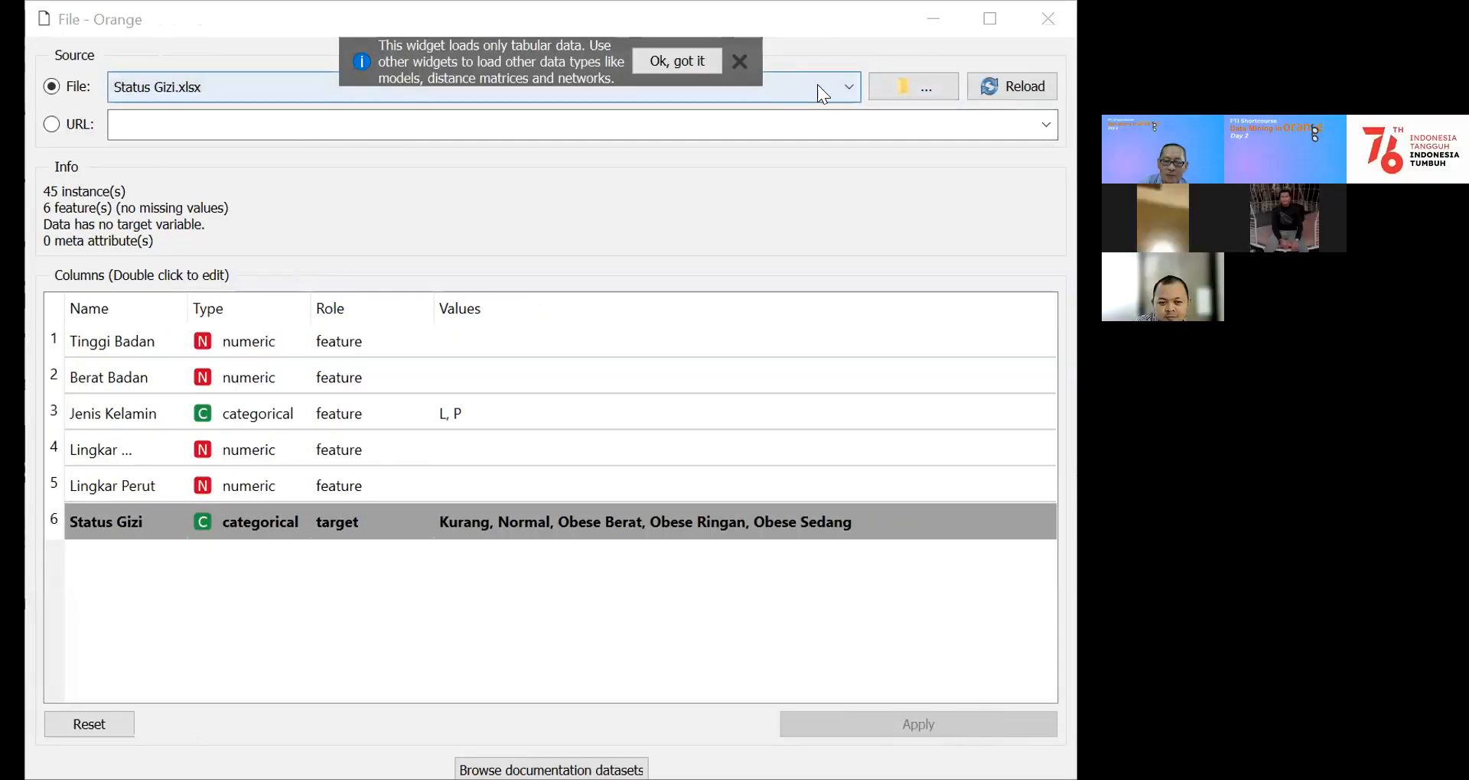
# Step: Load Kuesioner BI Kelas Meta.xlsx as the data source in the File widget
pyautogui.click(849, 84)
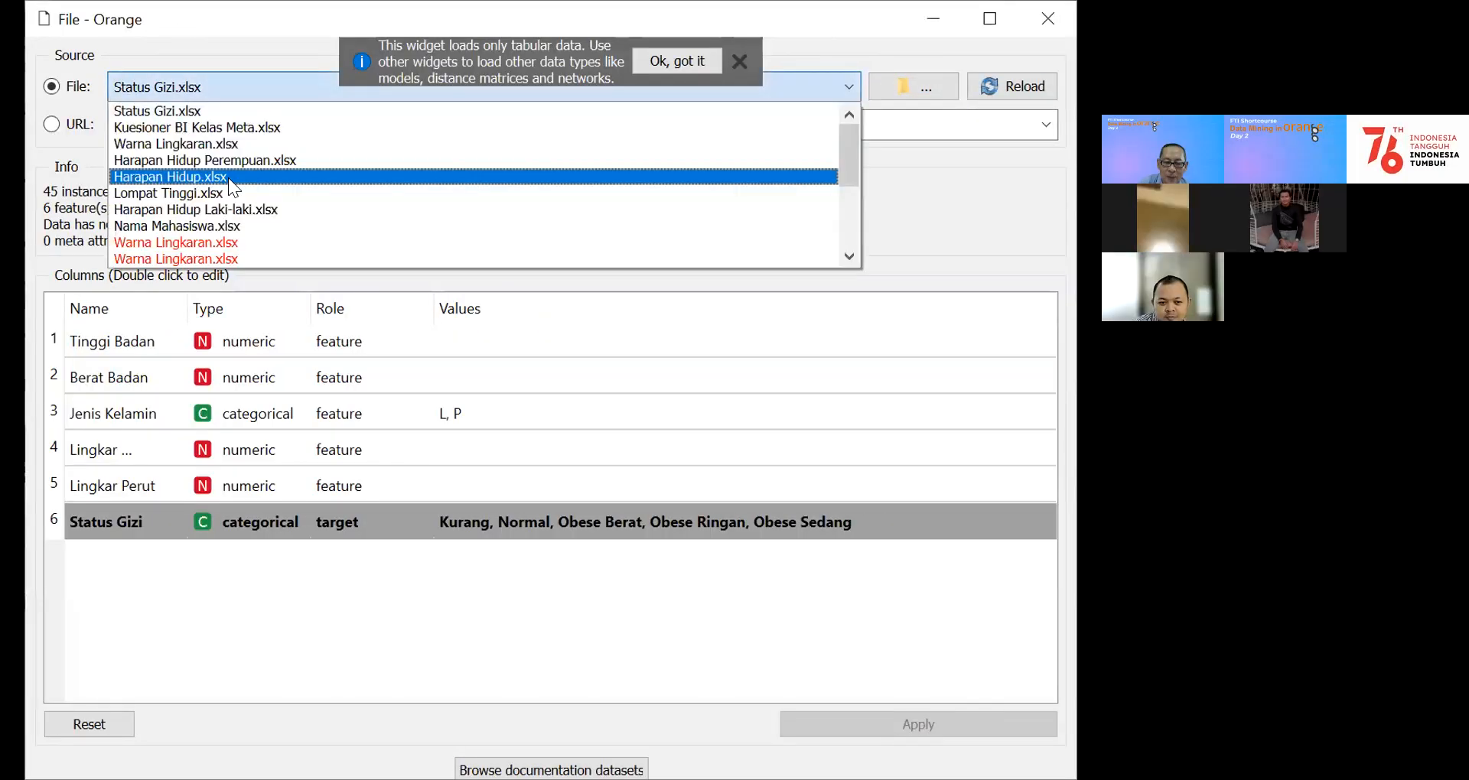
pyautogui.click(234, 127)
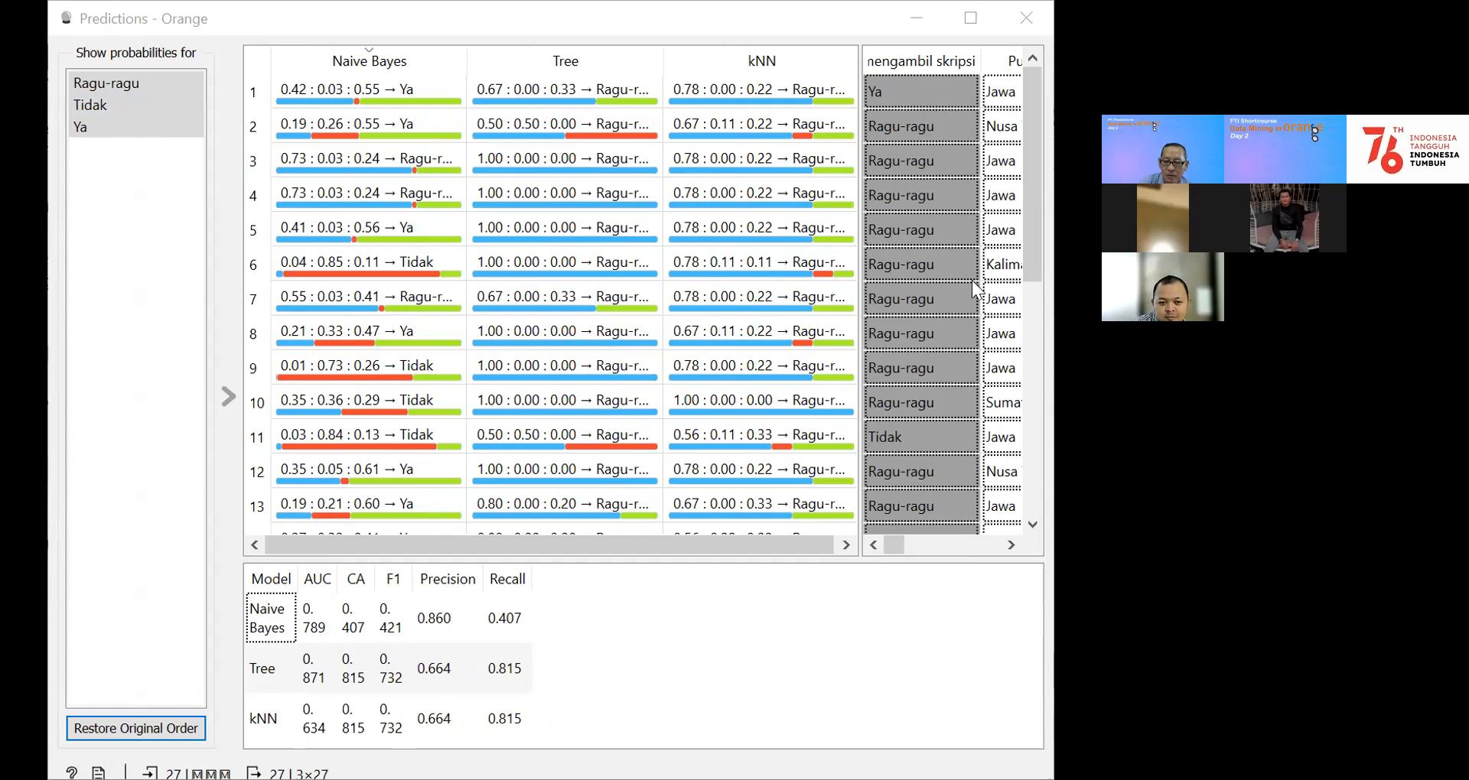
# Step: Compare the Naive Bayes, Tree and kNN predictions and performance scores, and close the Predictions window
pyautogui.click(813, 19)
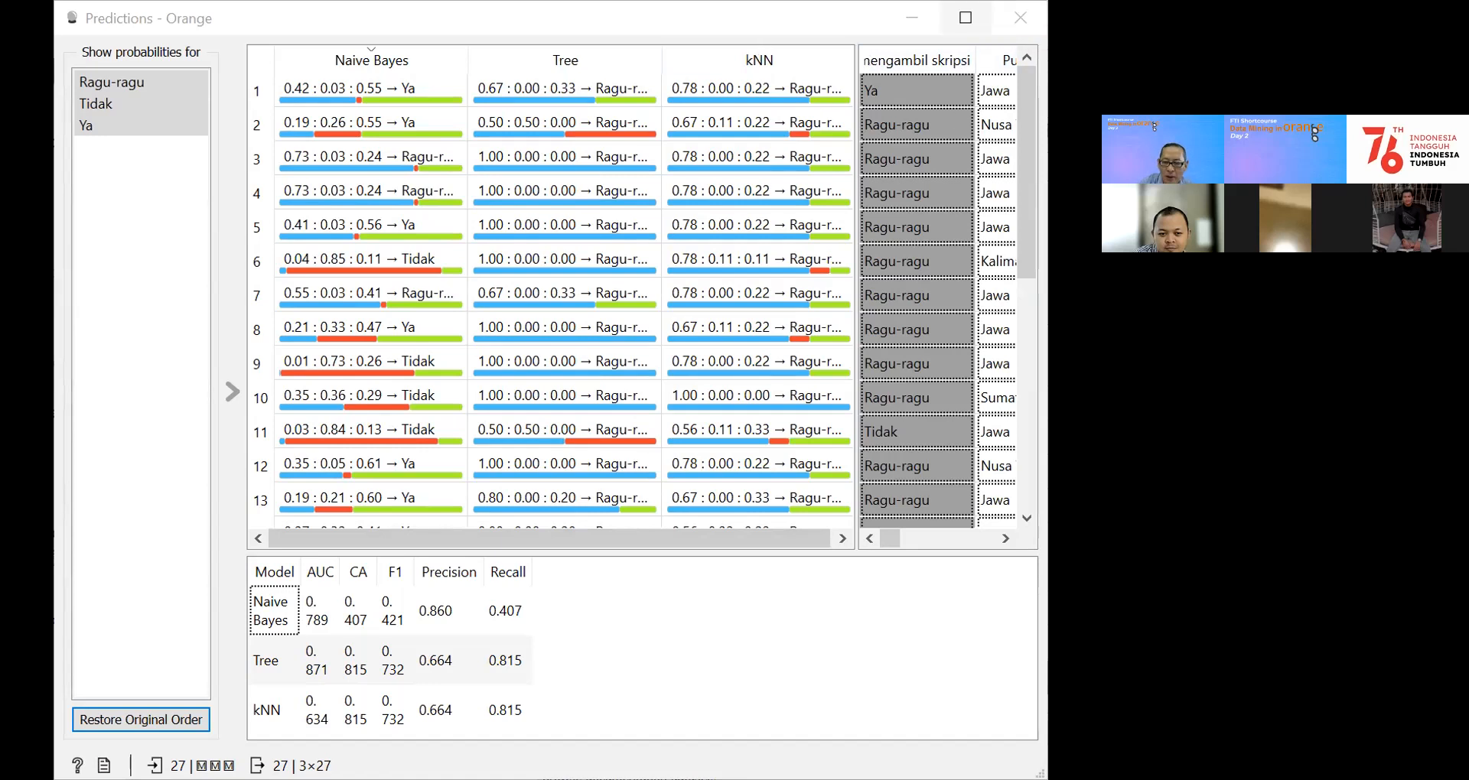
pyautogui.click(1021, 18)
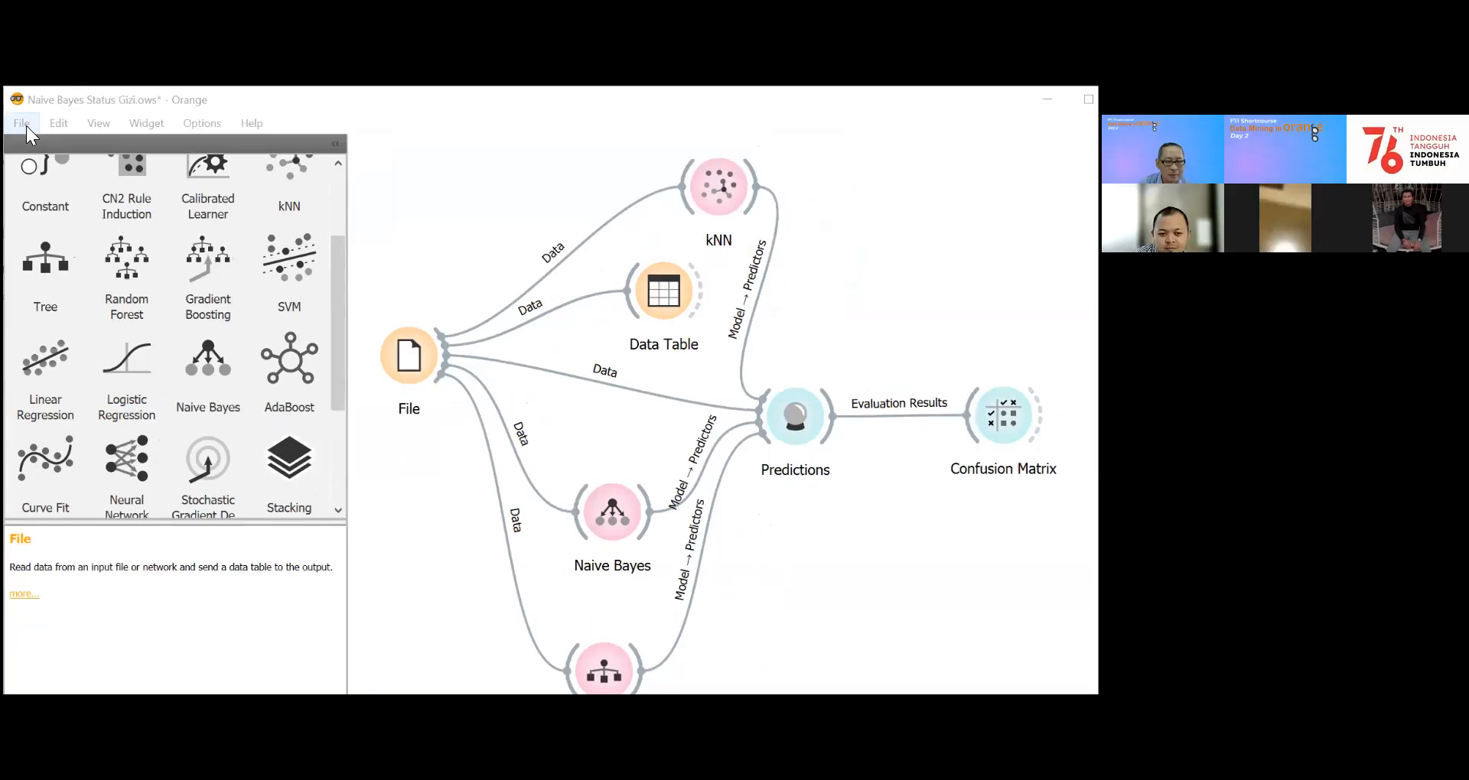
# Step: Show the file commands available for the current workflow
pyautogui.click(22, 124)
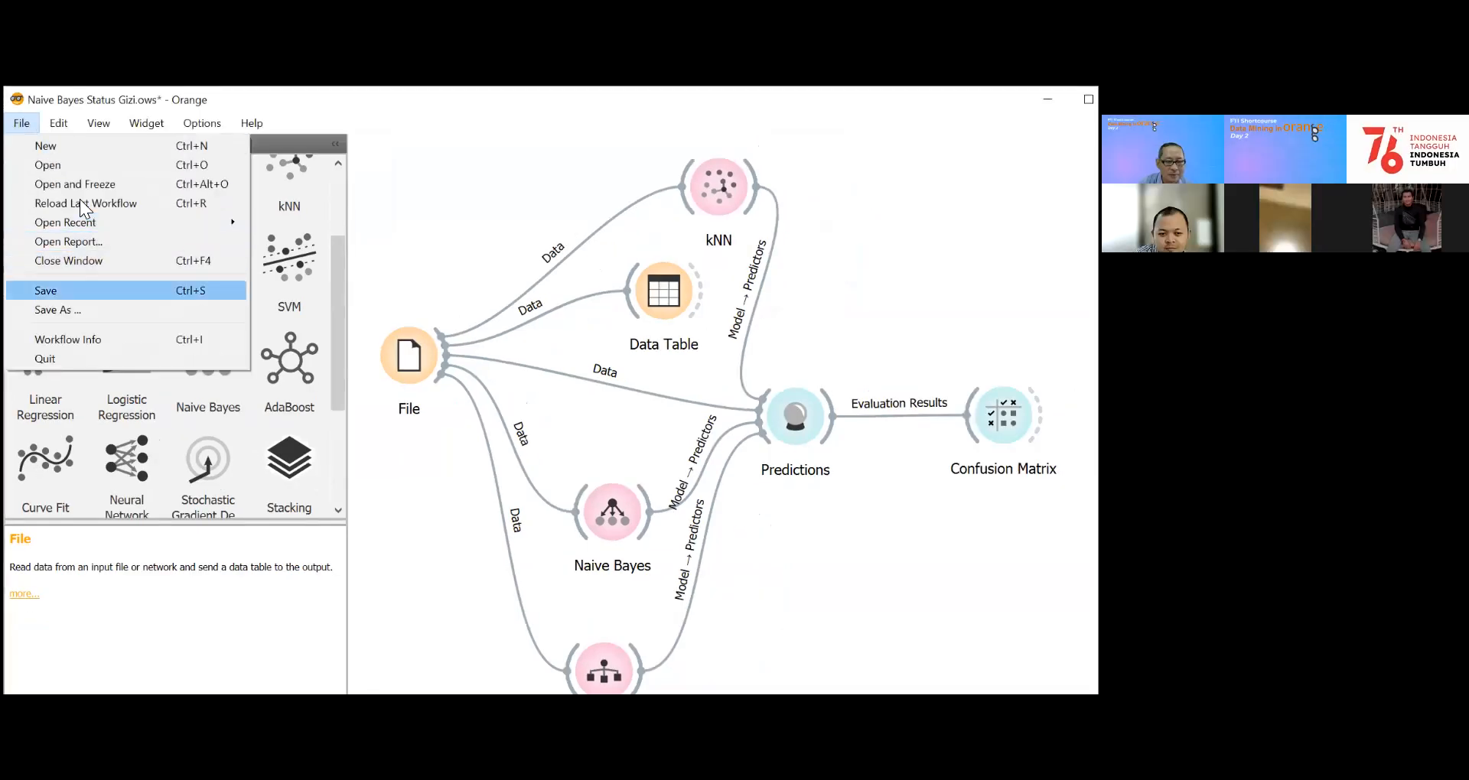
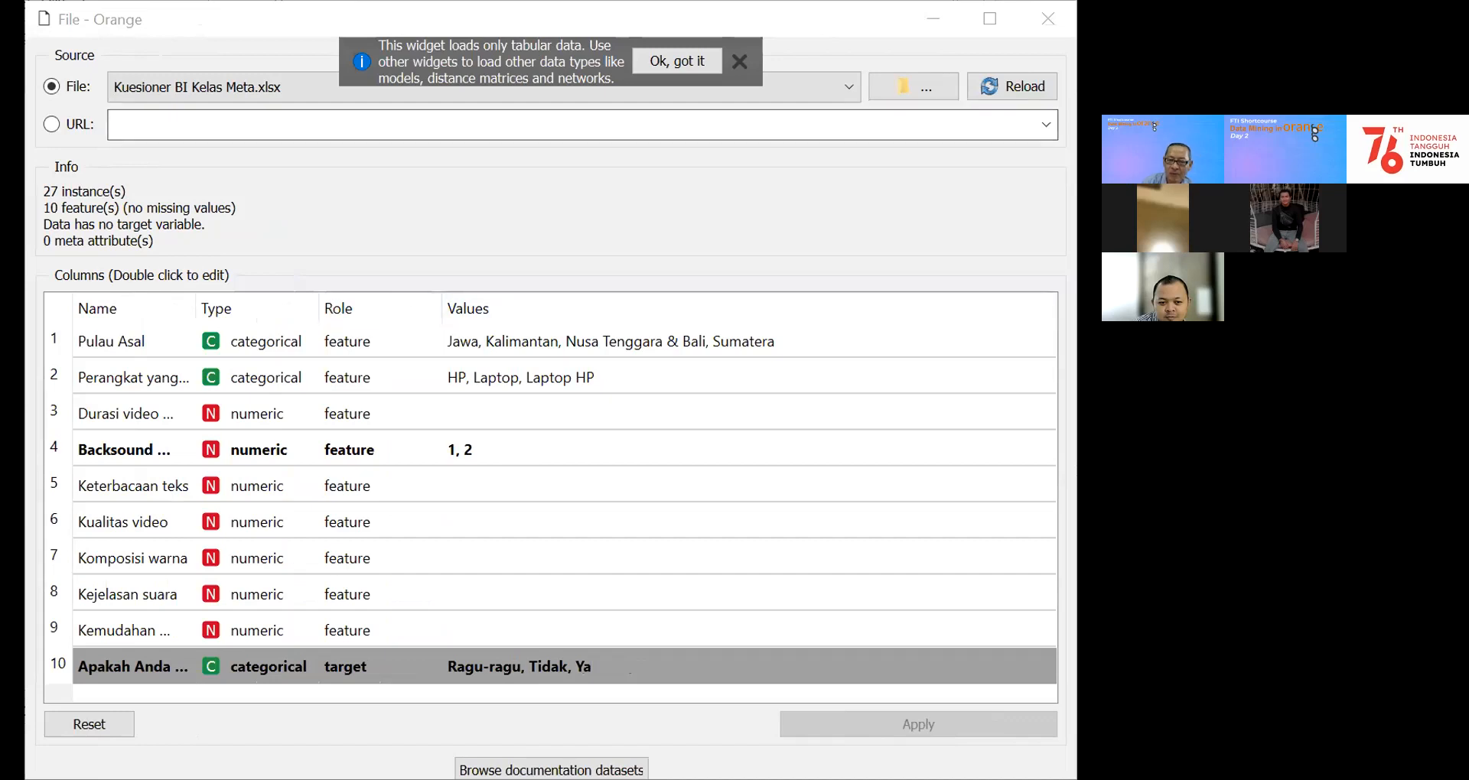
# Step: Load Warna Lingkaran.xlsx as the data source in the File widget
pyautogui.click(827, 20)
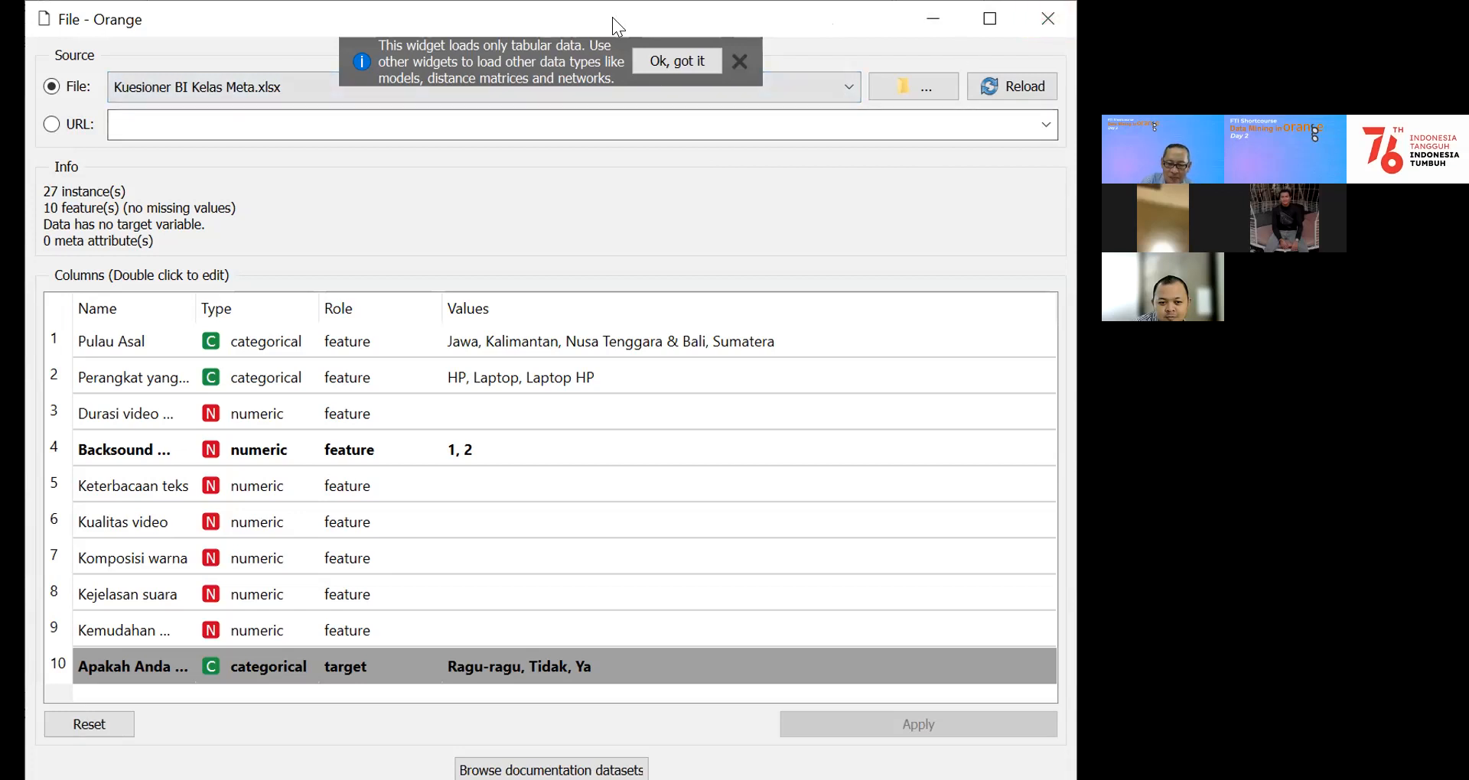
pyautogui.moveTo(612, 16); pyautogui.dragTo(611, 48)
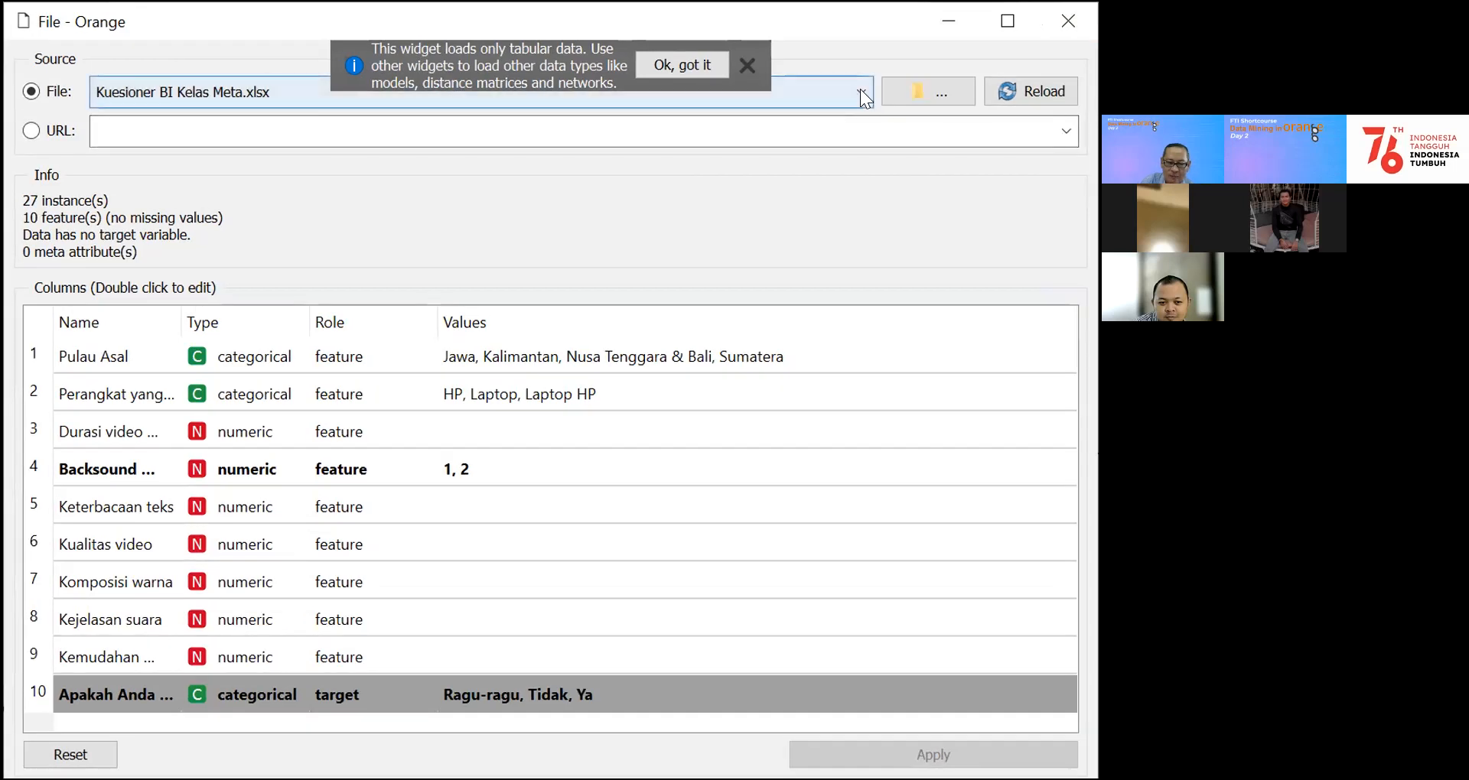
pyautogui.click(860, 88)
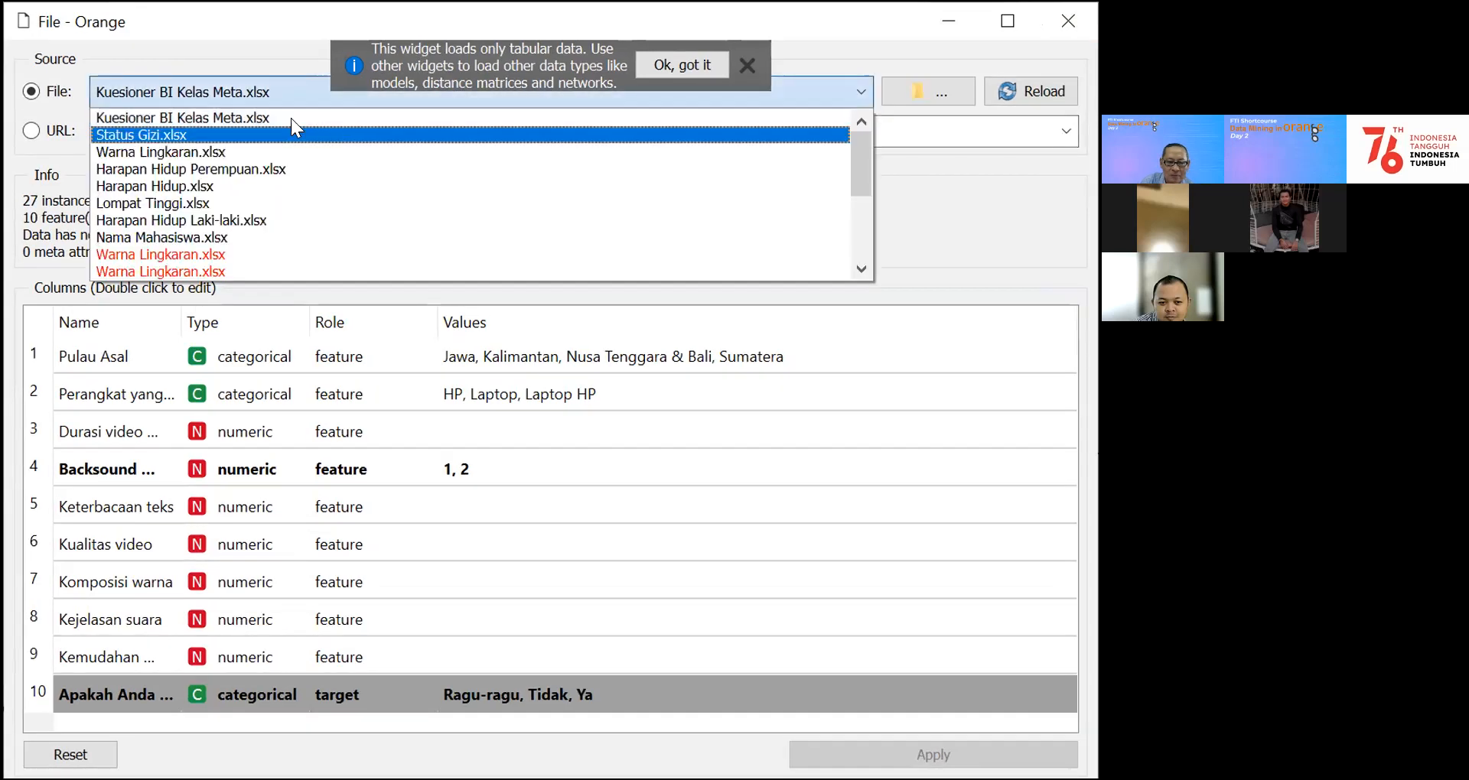
pyautogui.click(183, 152)
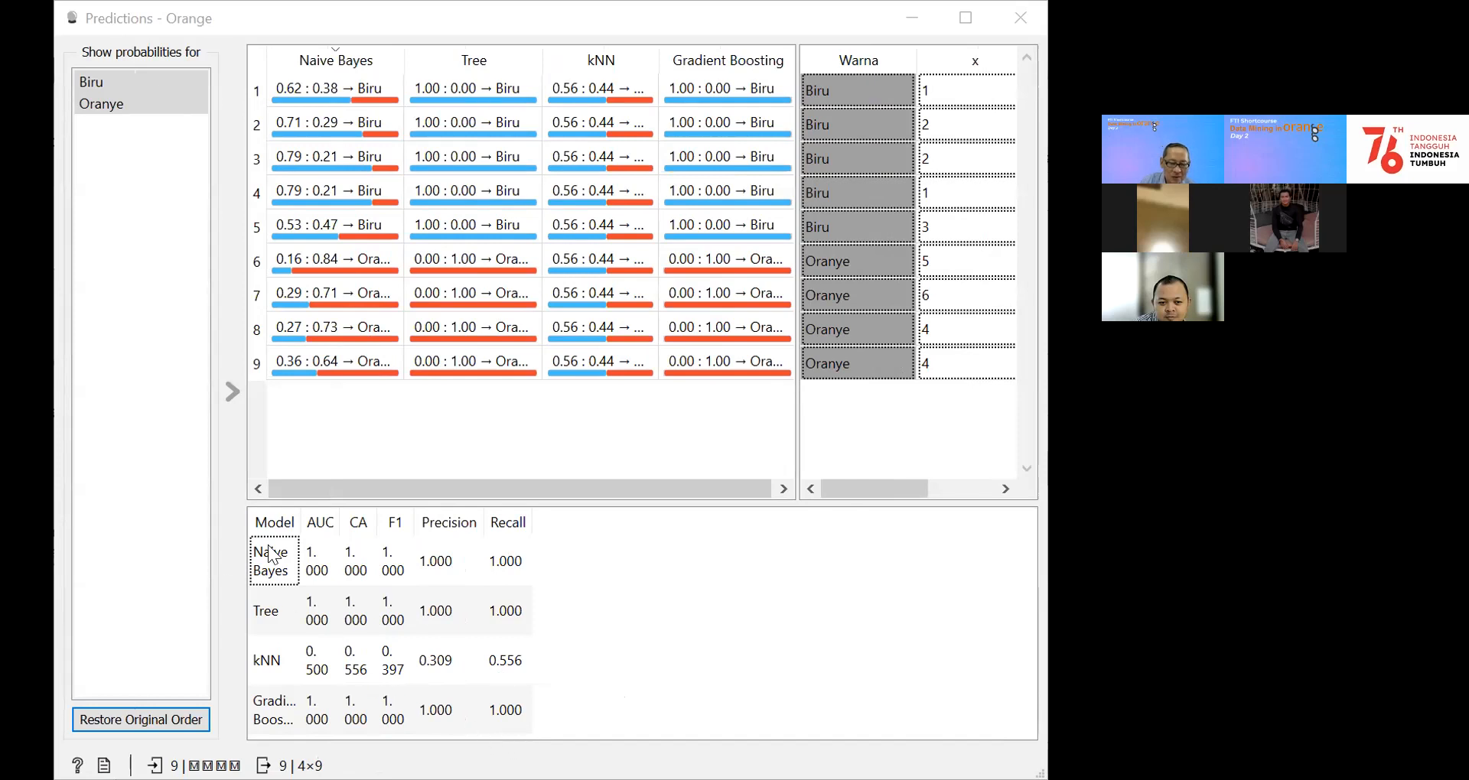
# Step: Compare the performance scores of the Naive Bayes, Tree, kNN and Gradient Boosting models on the Warna Lingkaran data
pyautogui.click(285, 571)
pyautogui.click(262, 613)
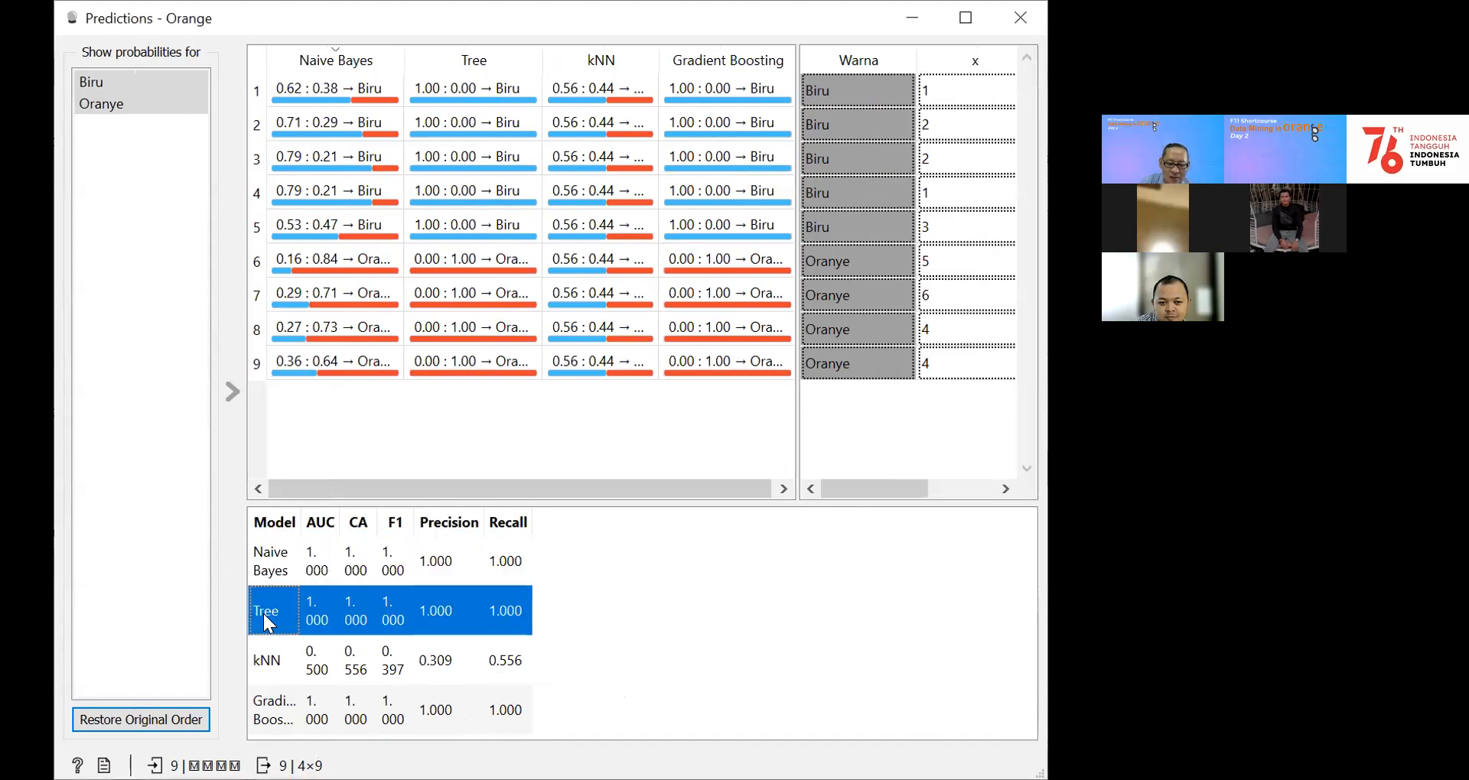
pyautogui.click(267, 722)
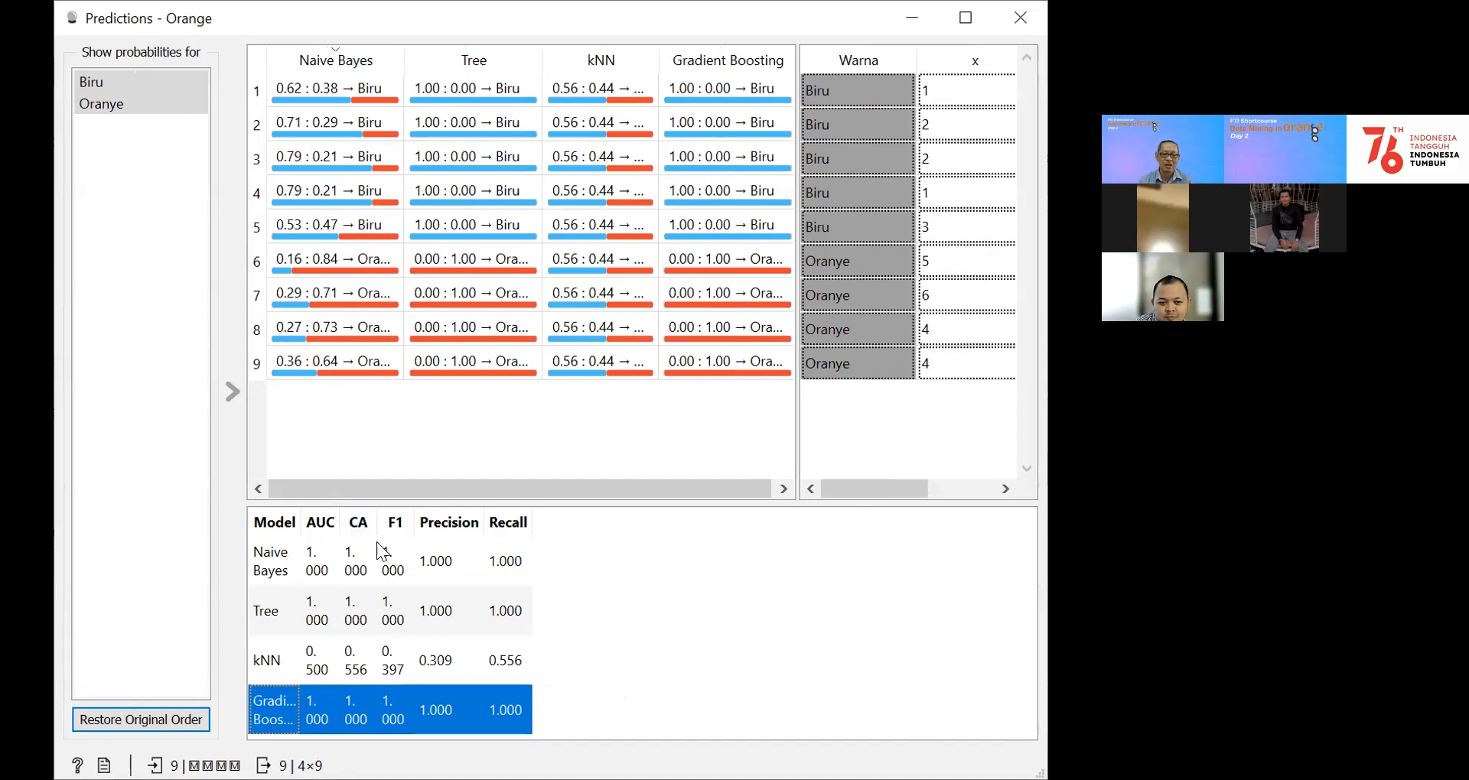
pyautogui.click(274, 558)
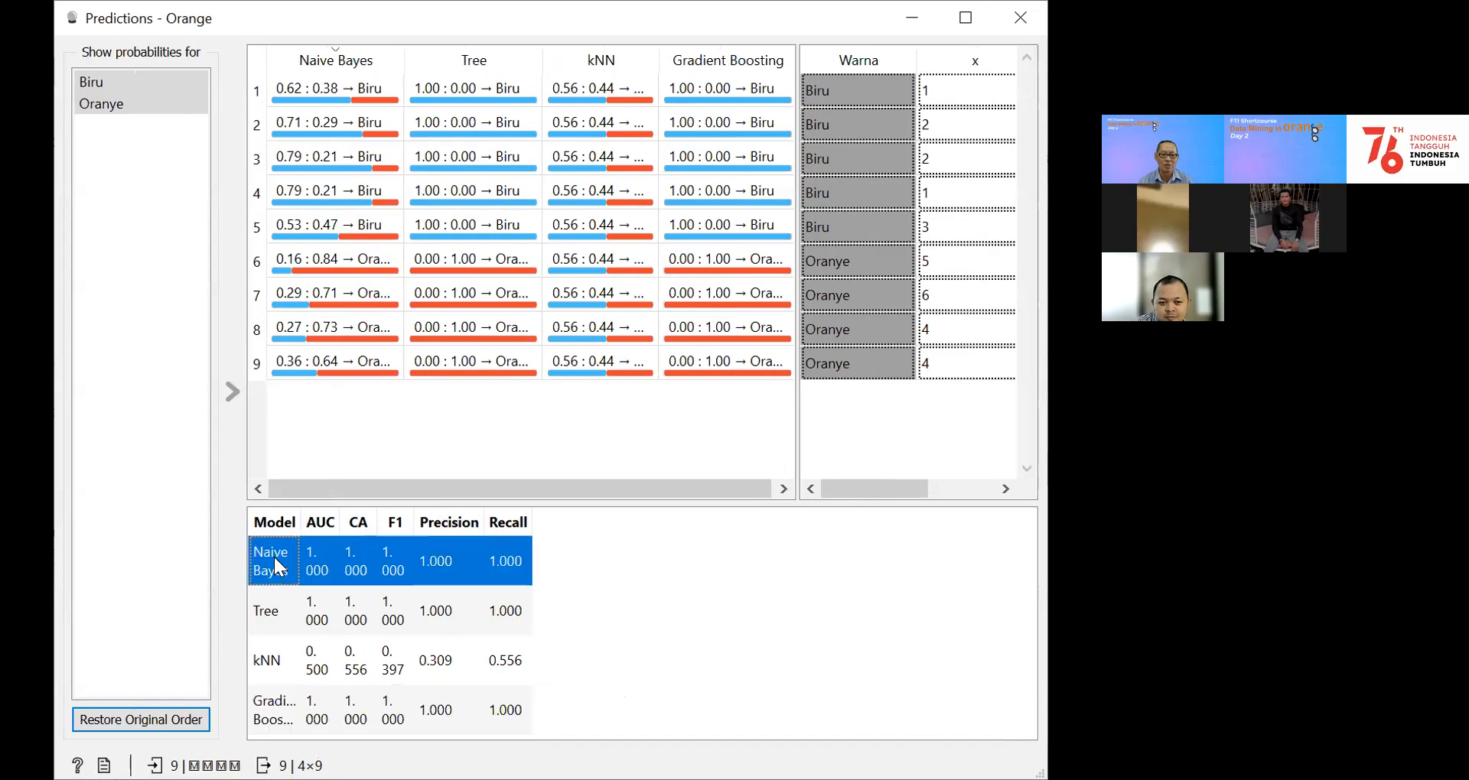
pyautogui.click(270, 623)
pyautogui.click(269, 714)
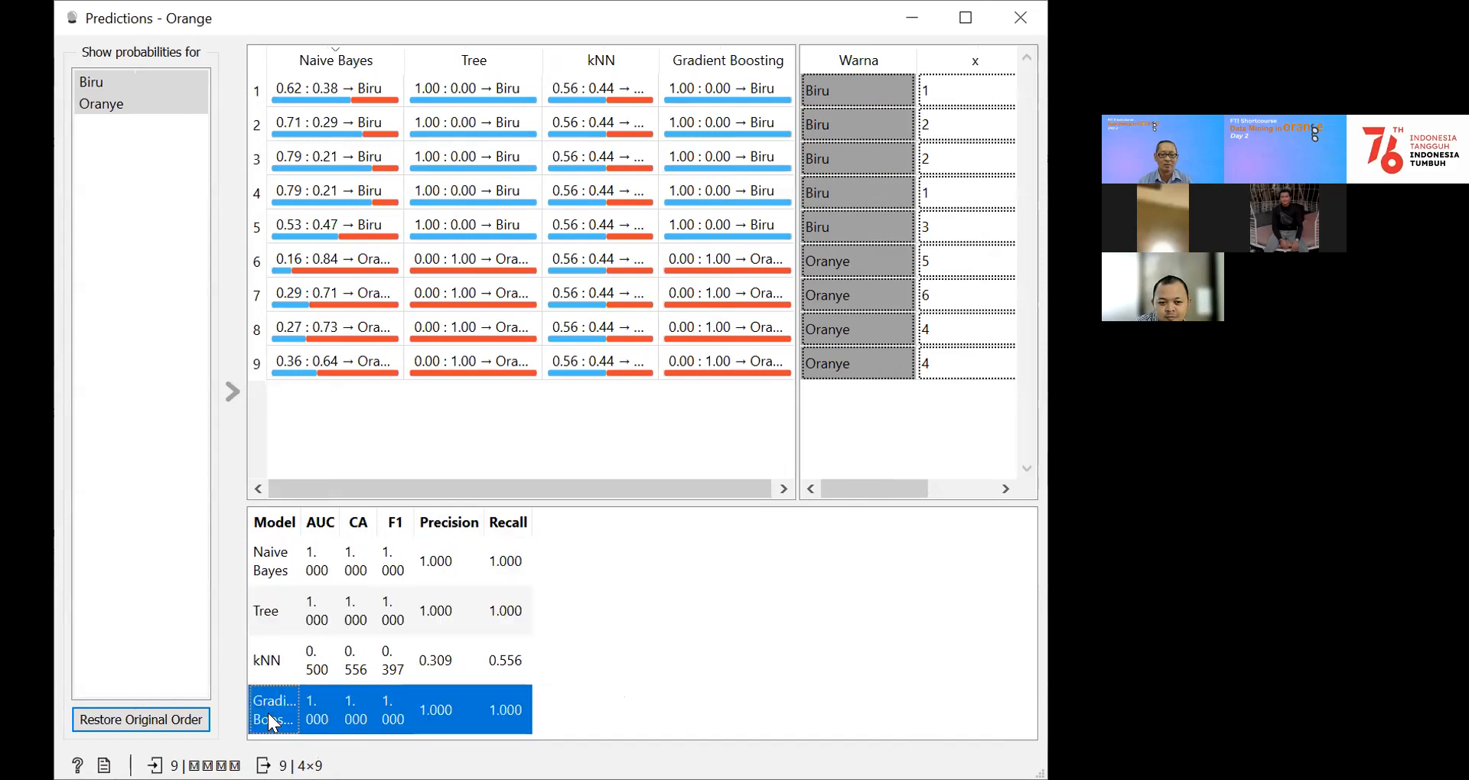
pyautogui.click(274, 658)
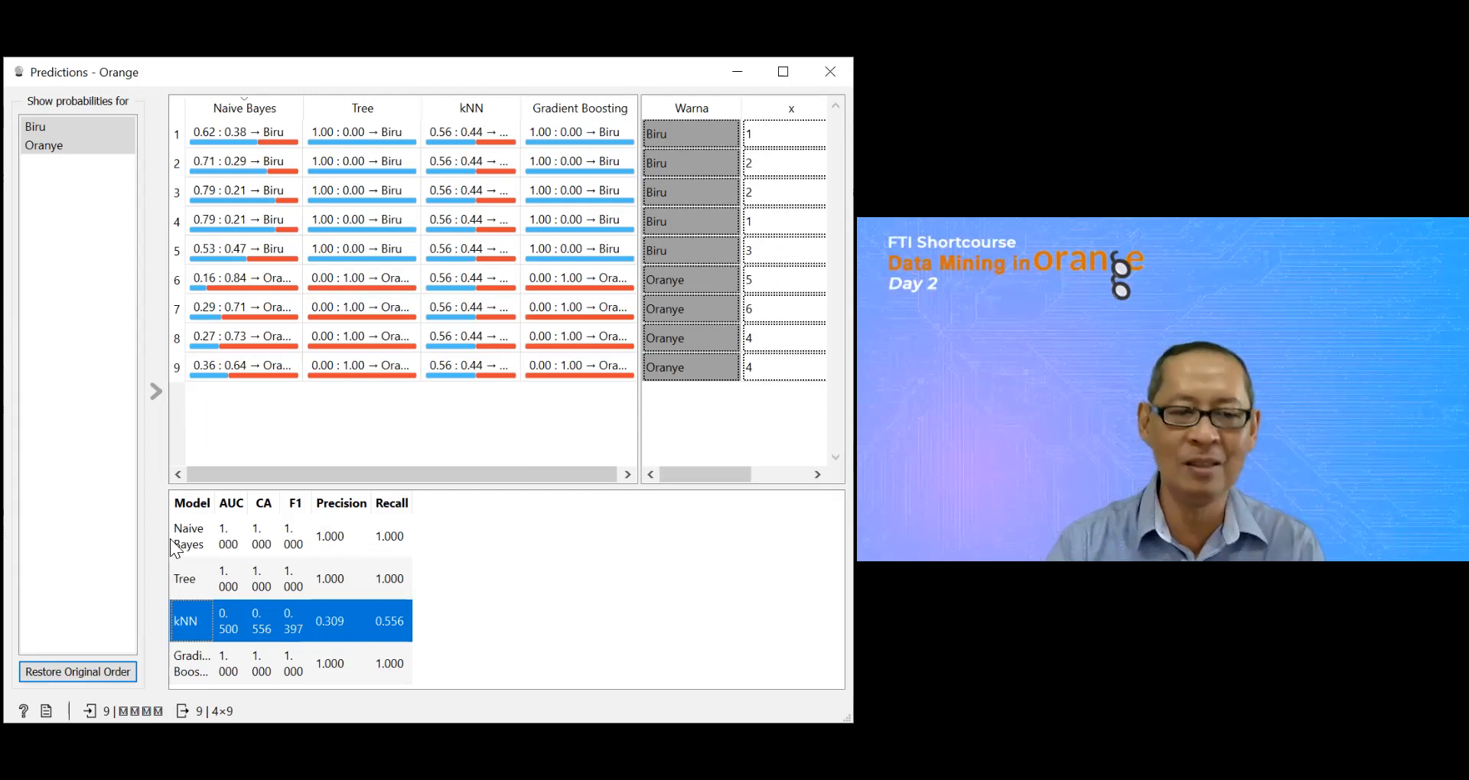
pyautogui.click(192, 663)
pyautogui.click(194, 583)
pyautogui.click(189, 550)
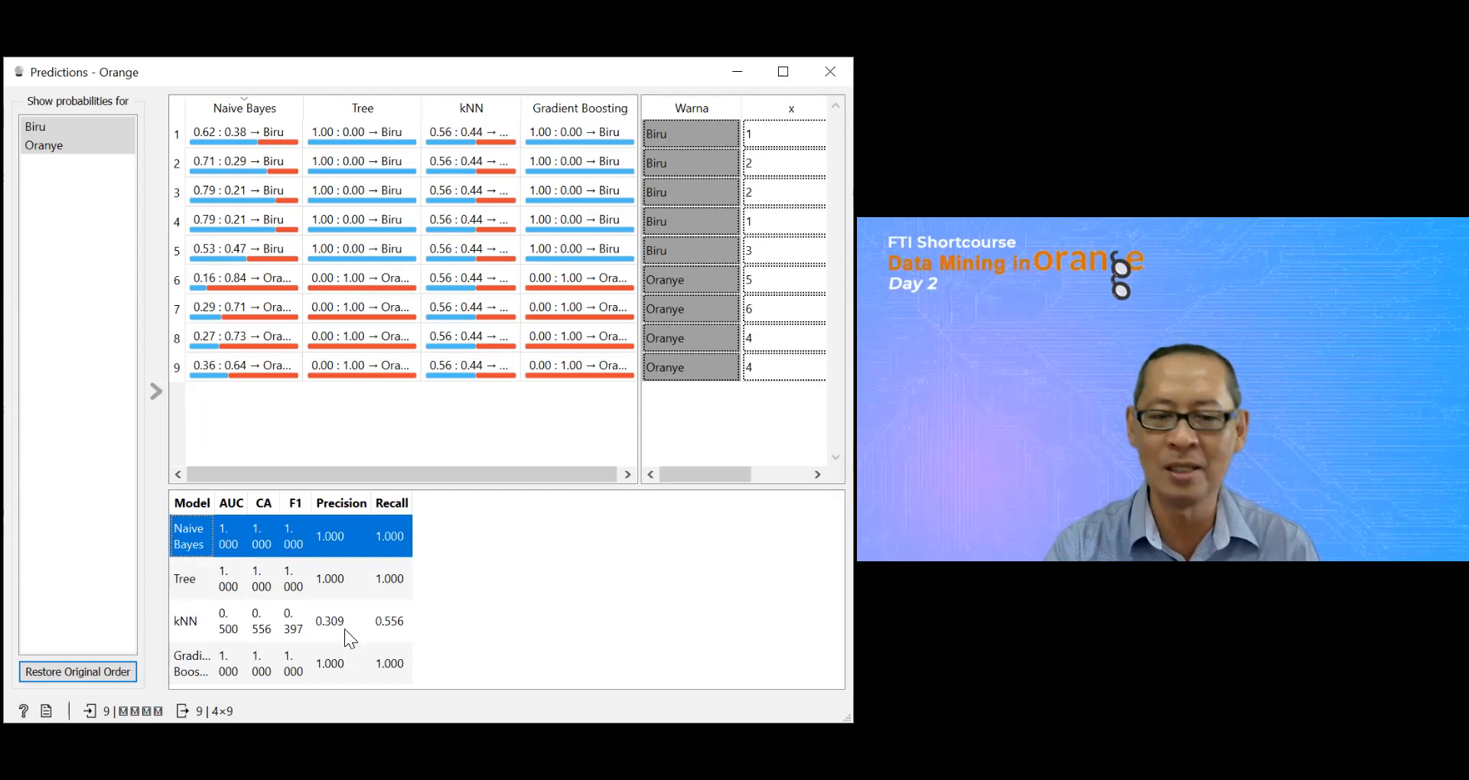
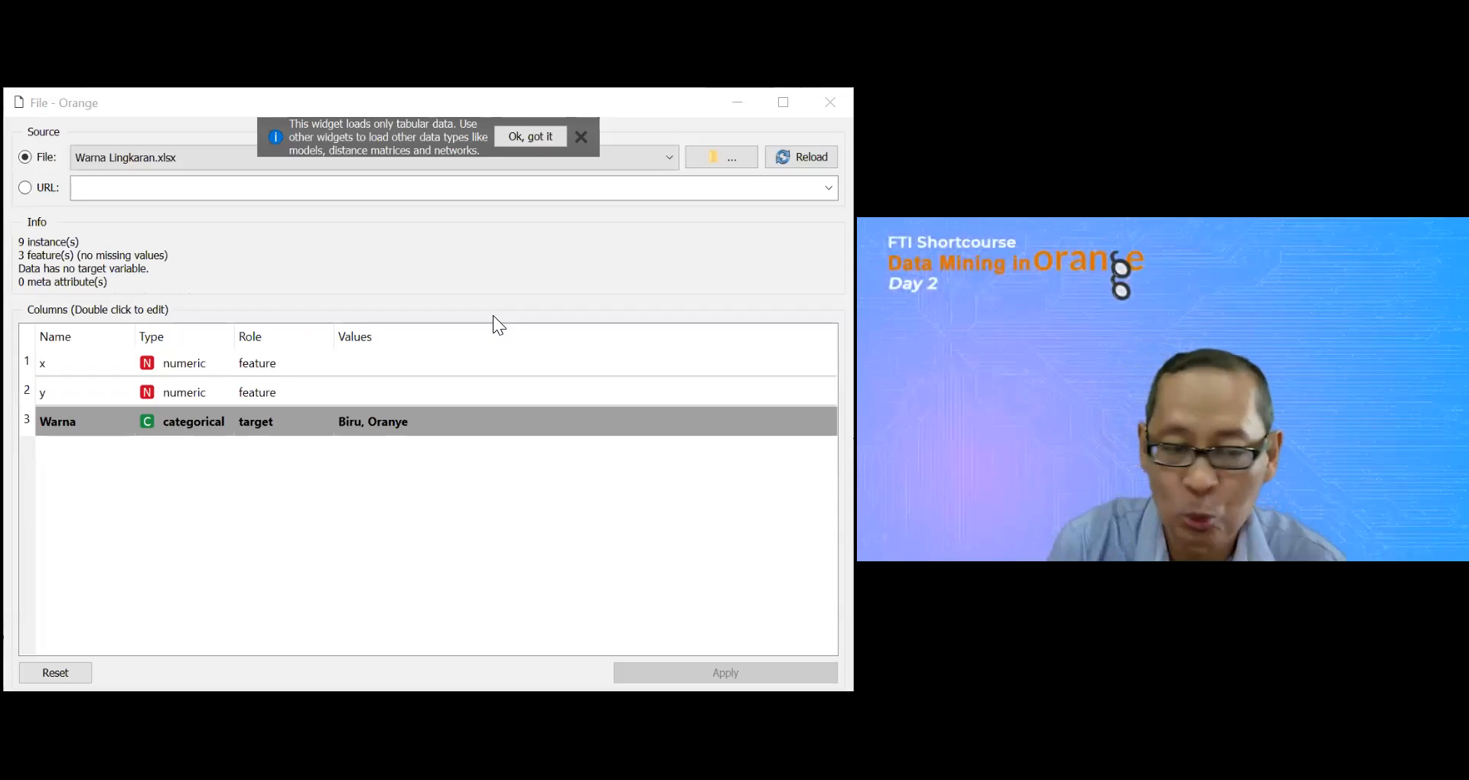
# Step: Switch the File widget's data source to Kuesioner BI Kelas Meta.xlsx and back to Status Gizi.xlsx
pyautogui.click(672, 158)
pyautogui.click(156, 191)
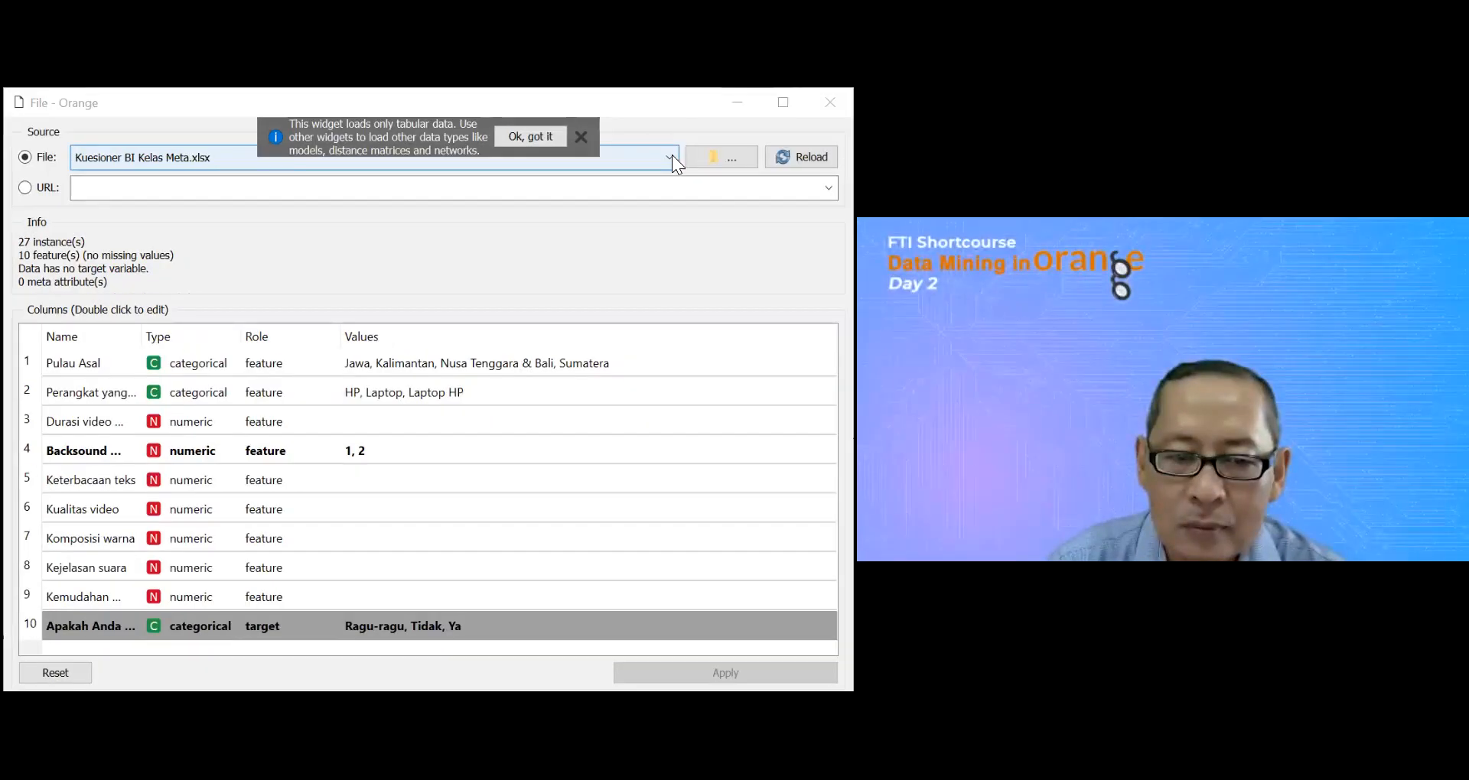
pyautogui.click(672, 155)
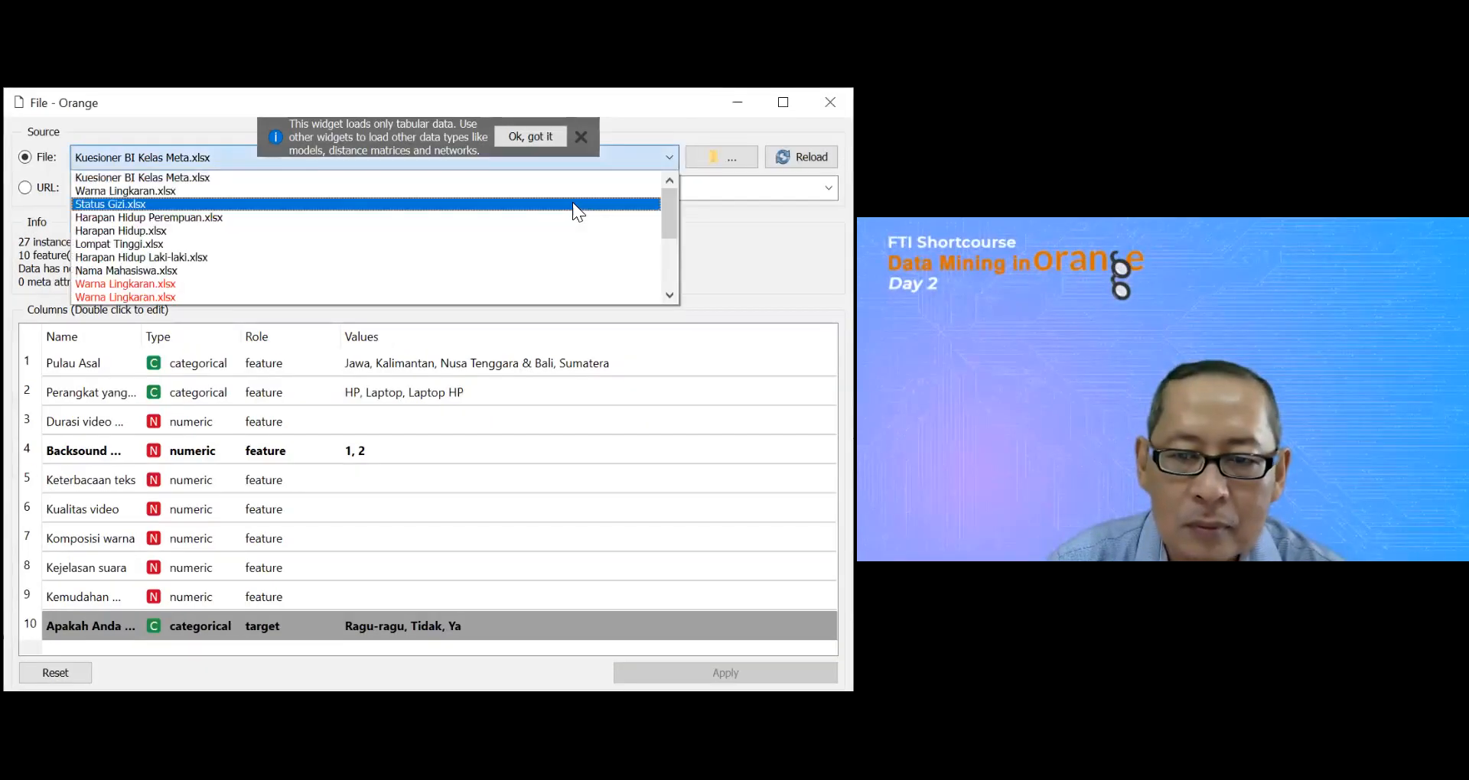
pyautogui.click(572, 203)
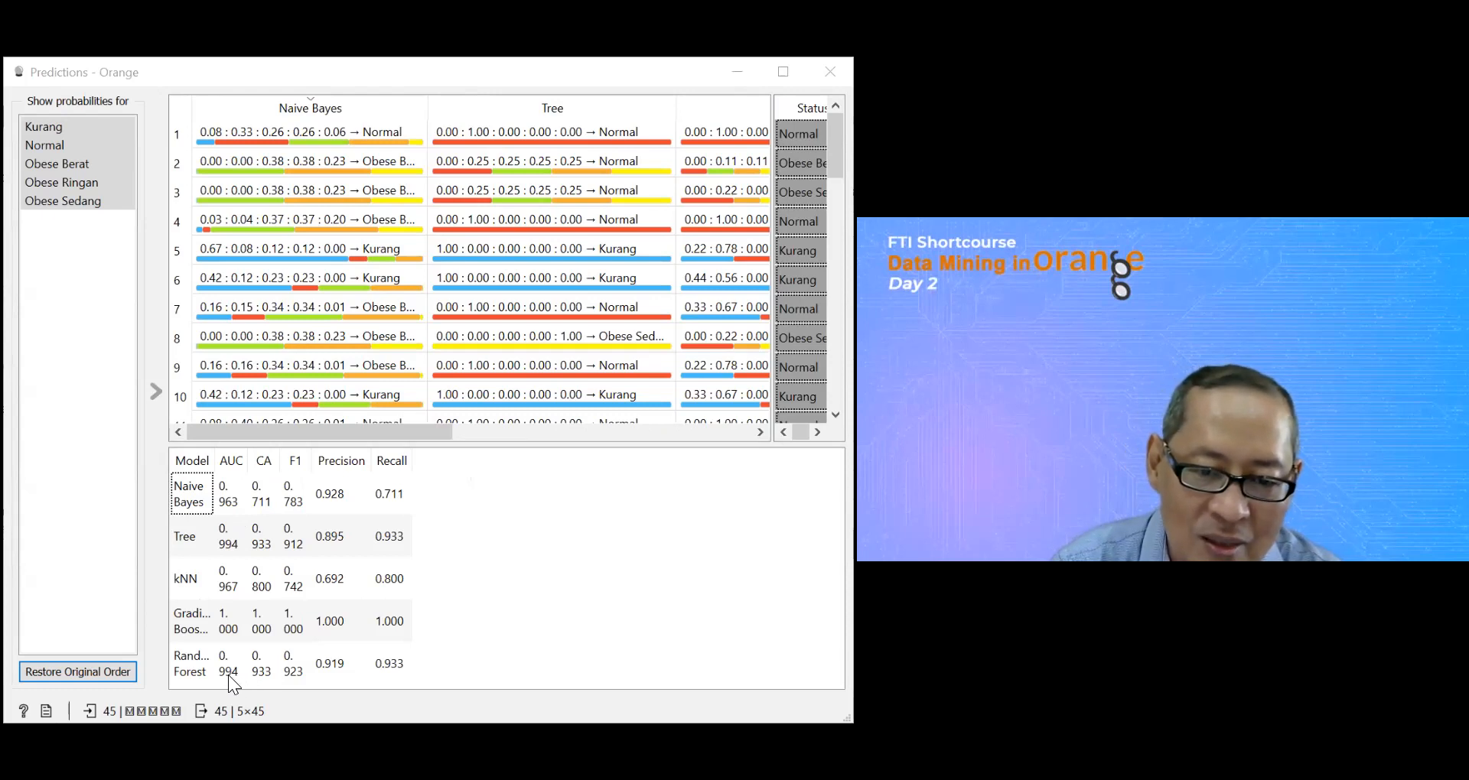
# Step: Examine the Gradient Boosting model's performance scores and its confusion matrix on the Status Gizi data
pyautogui.click(223, 628)
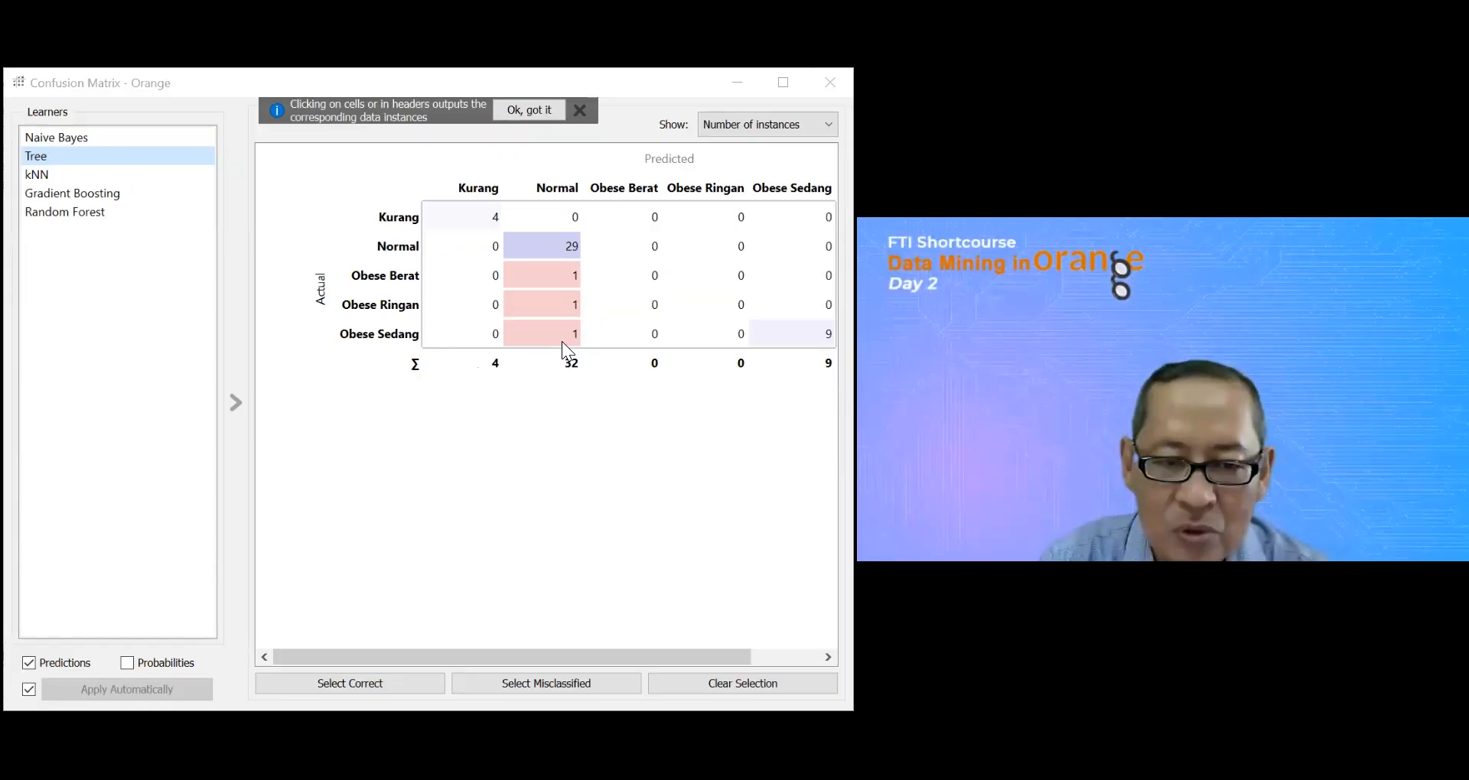
pyautogui.click(90, 194)
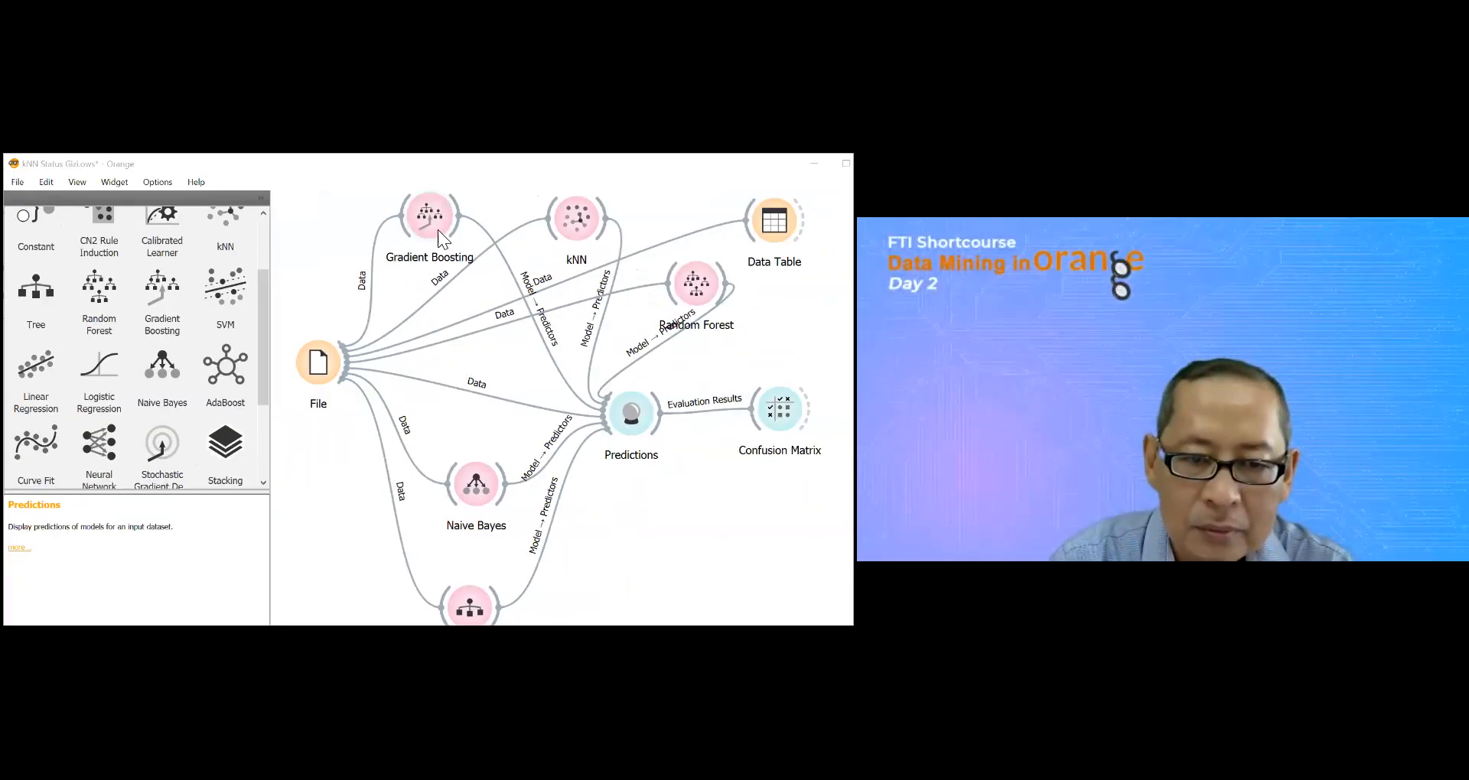
# Step: Remove the Gradient Boosting, kNN, Data Table and Random Forest widgets from the workflow
pyautogui.rightClick(437, 230)
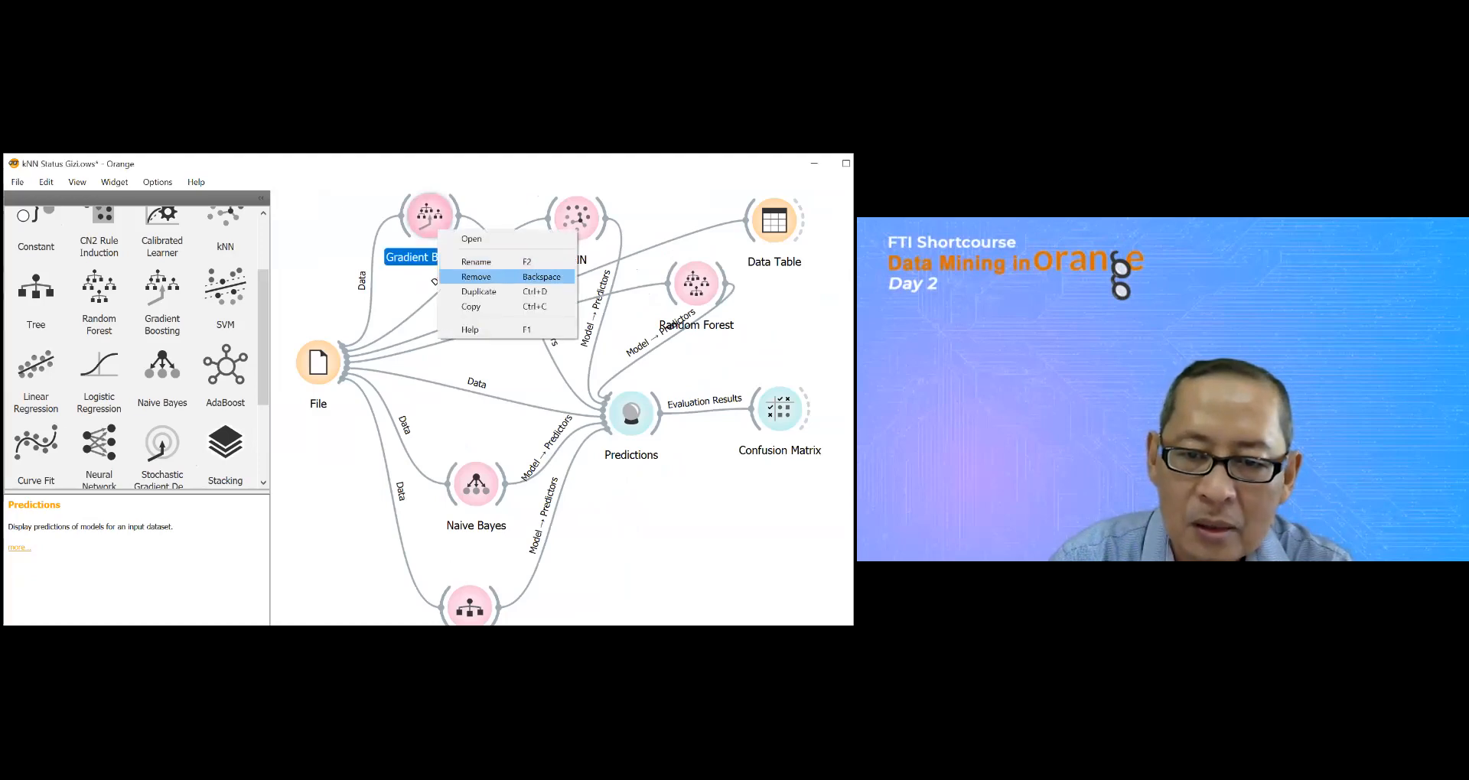
pyautogui.click(482, 273)
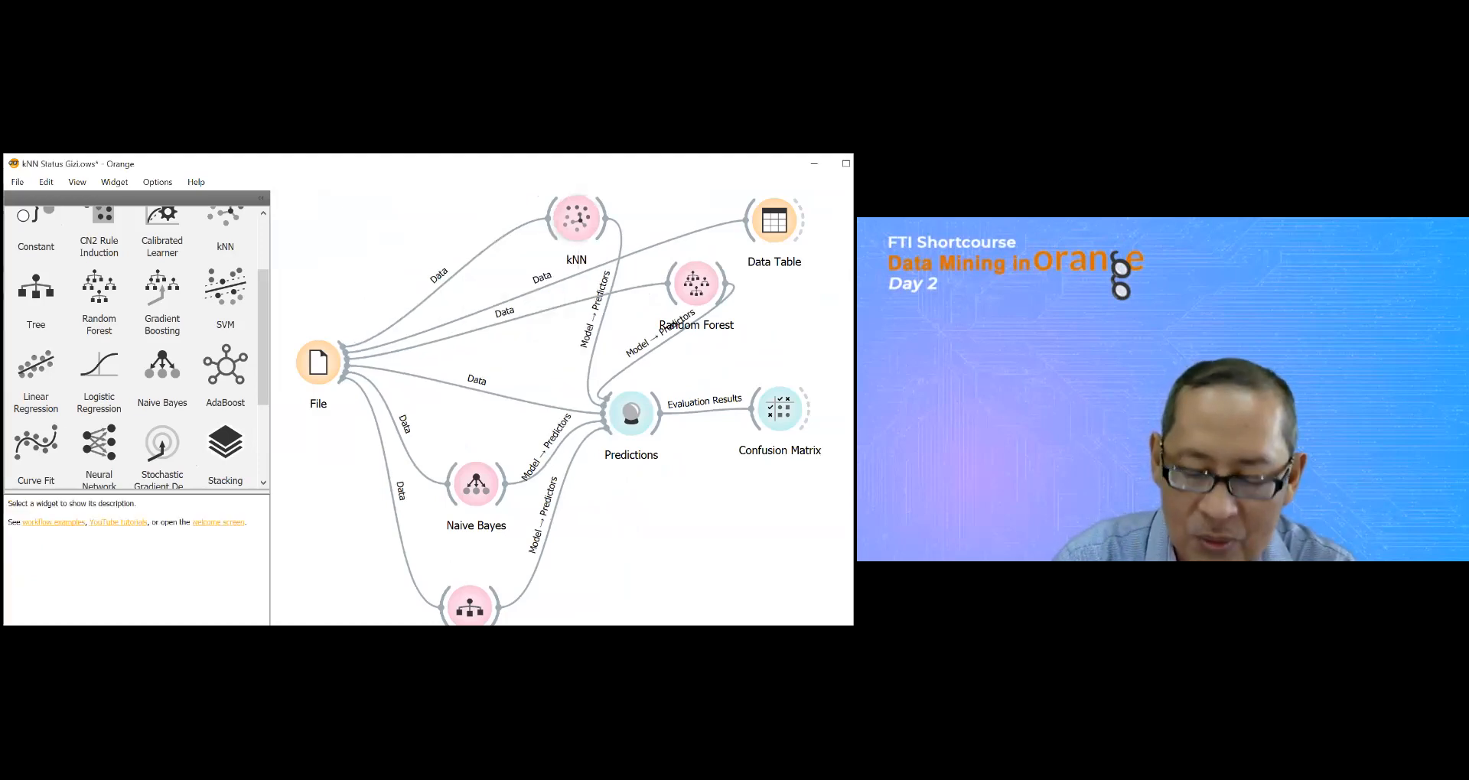
pyautogui.rightClick(581, 223)
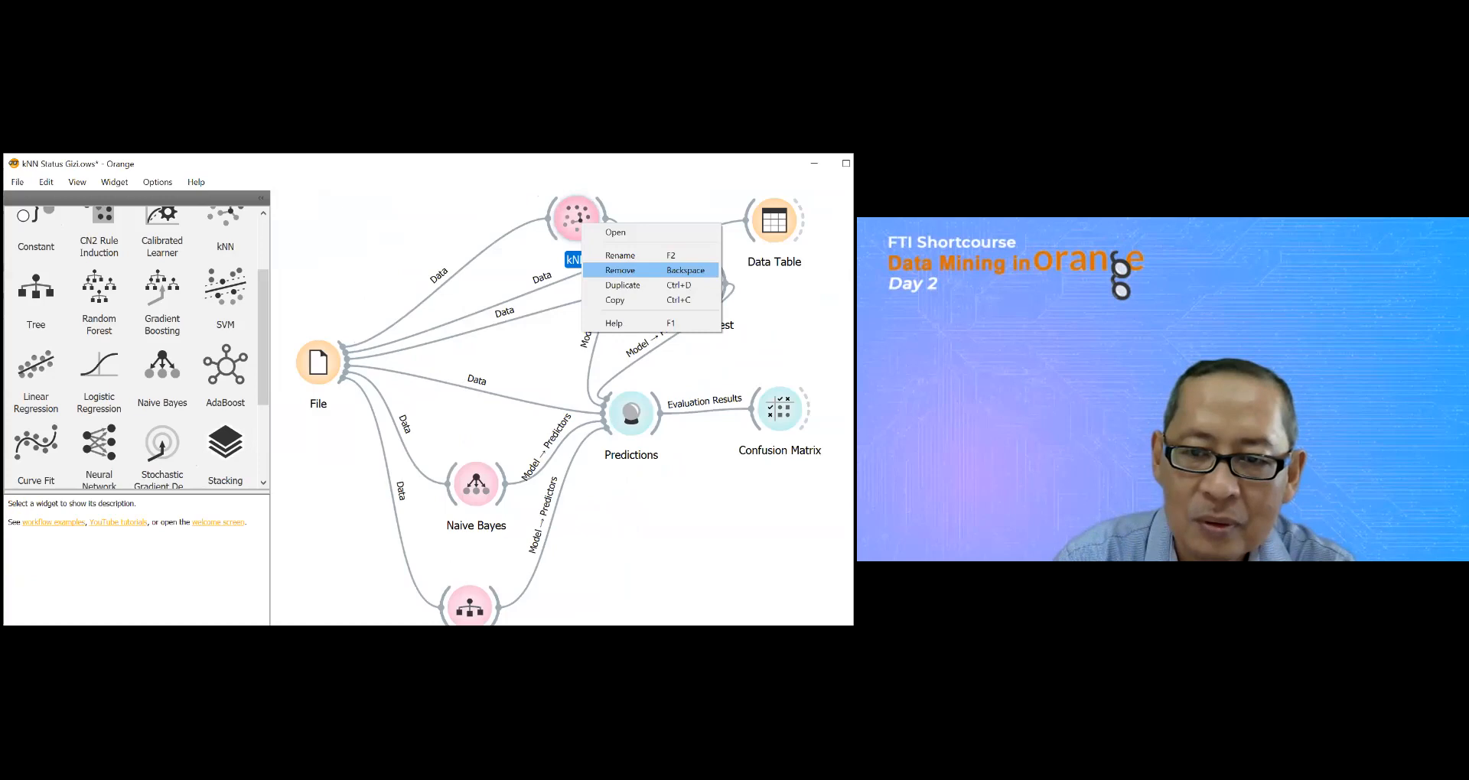
pyautogui.click(620, 270)
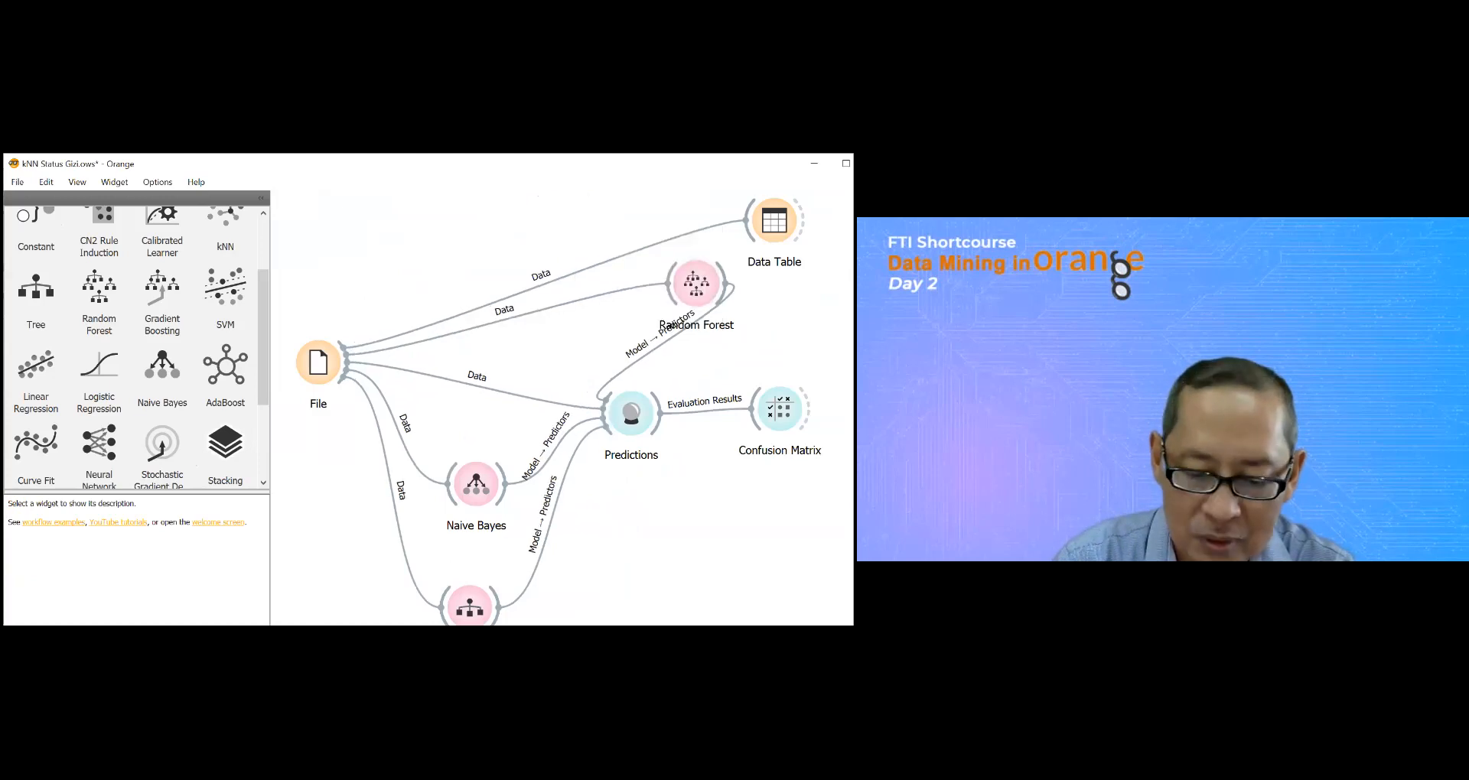
pyautogui.rightClick(769, 227)
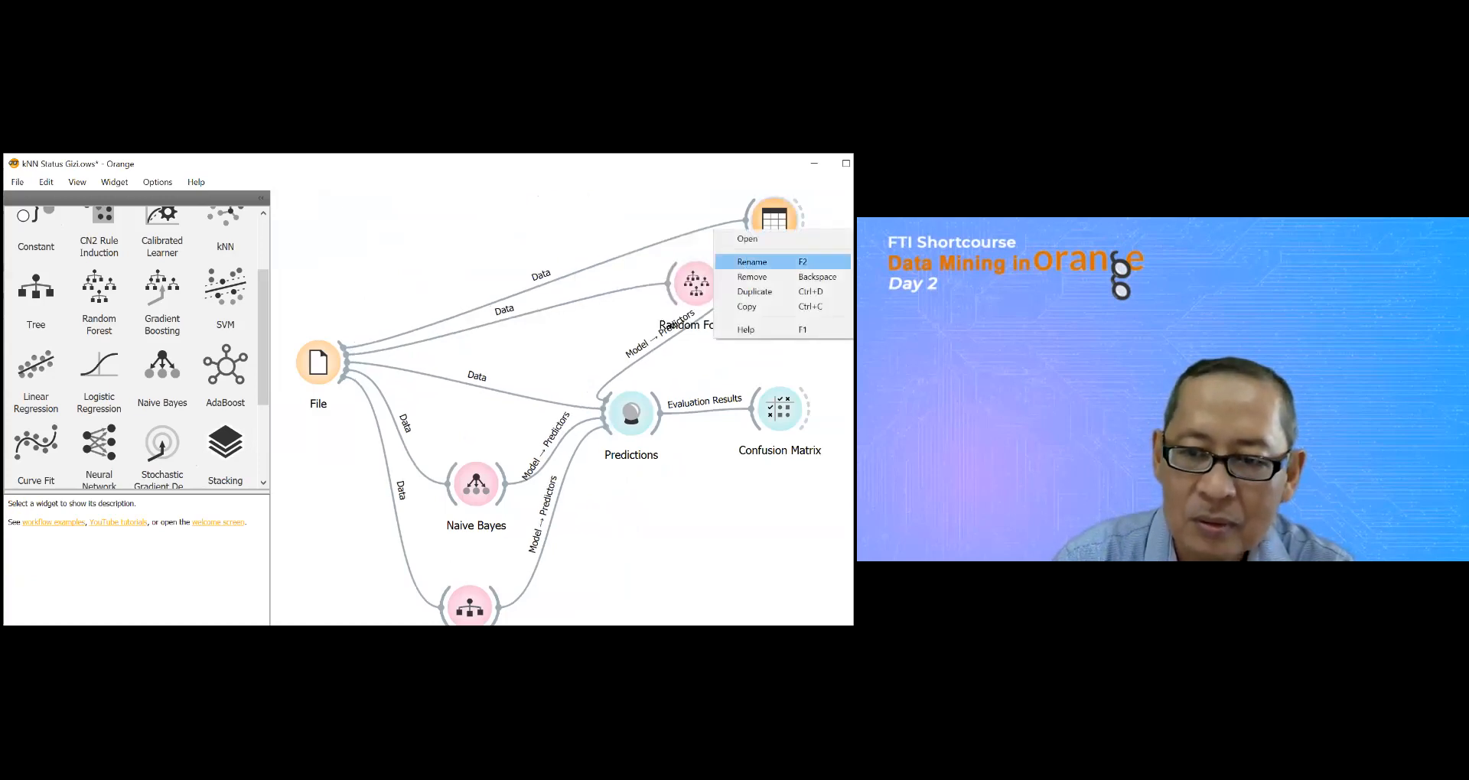
pyautogui.click(758, 277)
pyautogui.rightClick(696, 287)
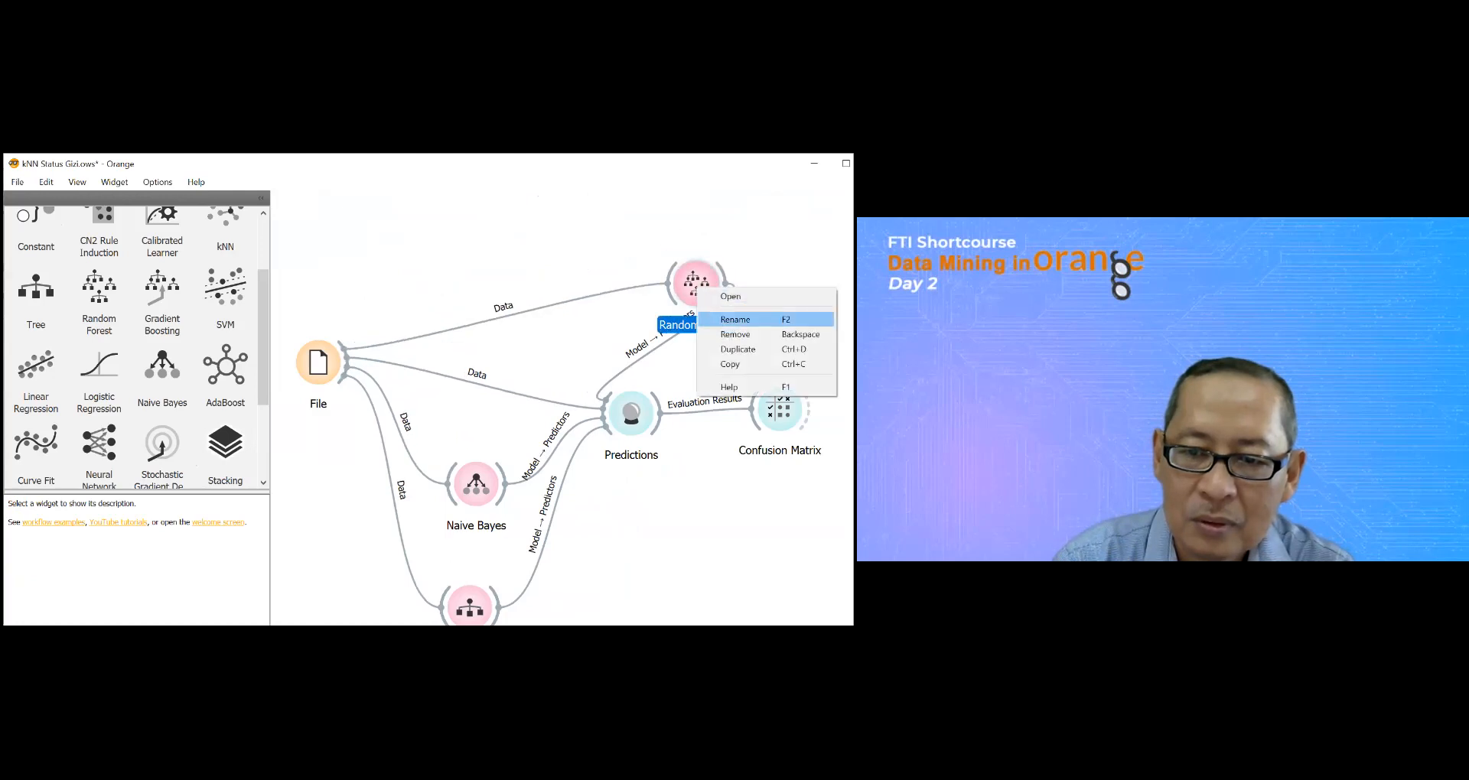
pyautogui.click(735, 335)
# Step: Remove the Predictions, Confusion Matrix, Naive Bayes and Tree widgets so that only File stays in the workflow
pyautogui.rightClick(628, 416)
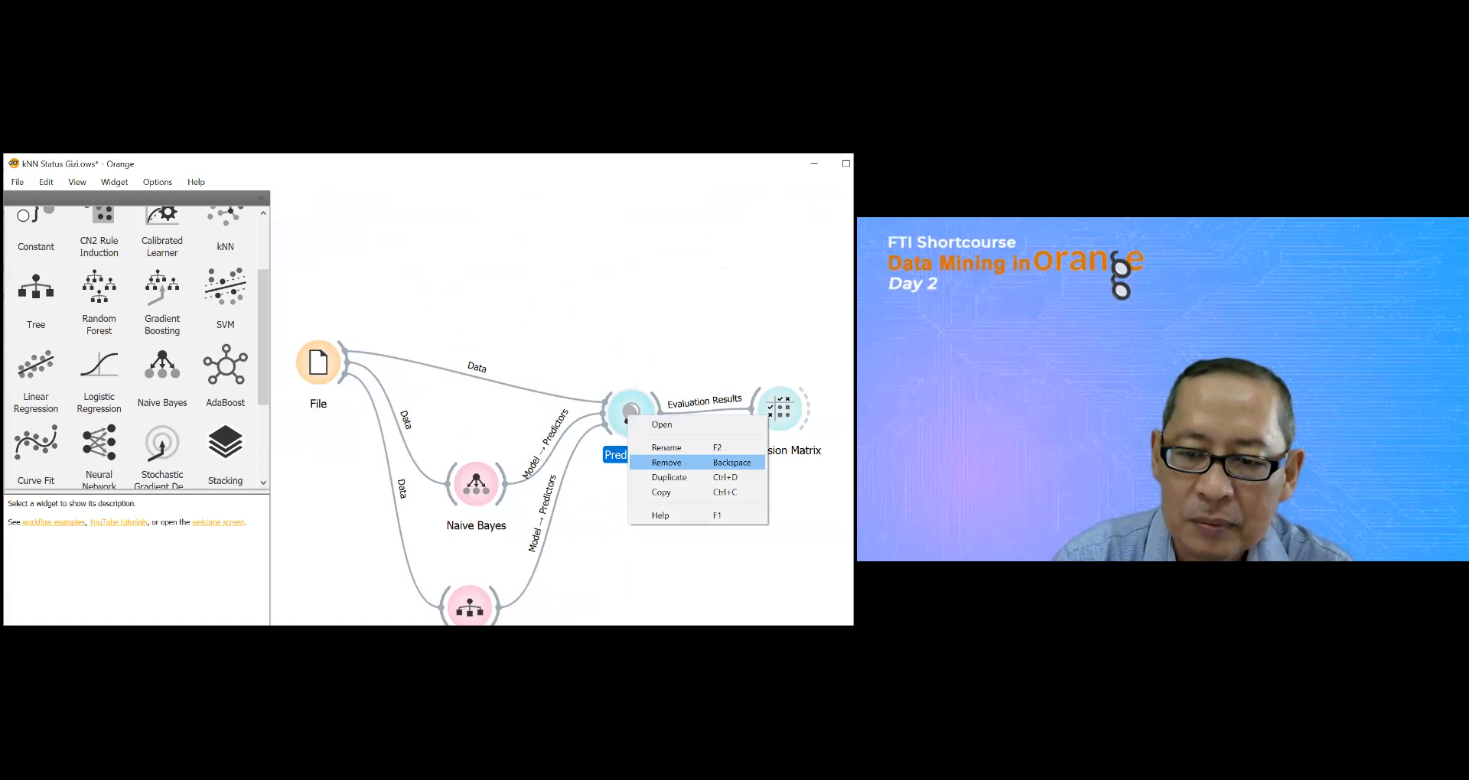
pyautogui.click(666, 463)
pyautogui.rightClick(781, 413)
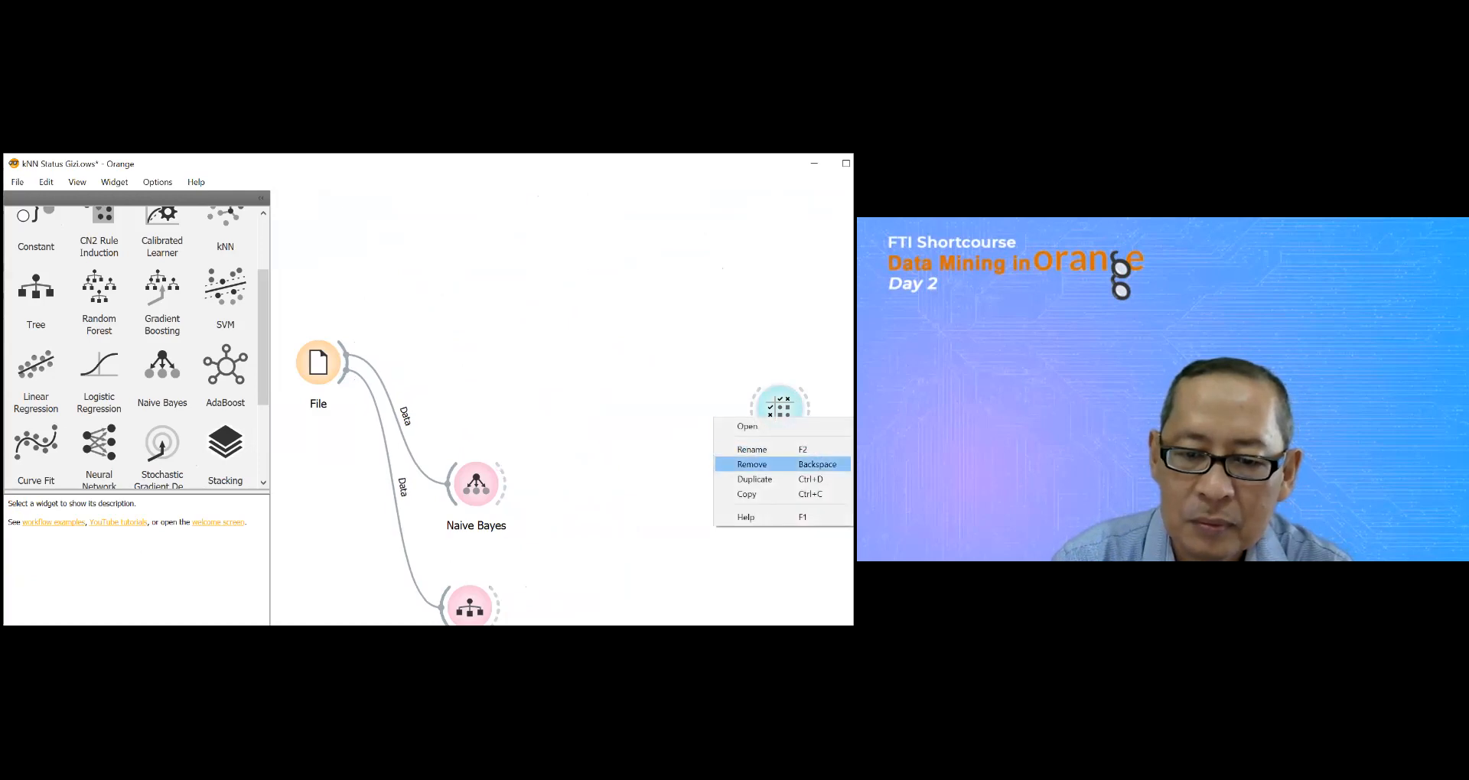
pyautogui.click(752, 464)
pyautogui.rightClick(482, 494)
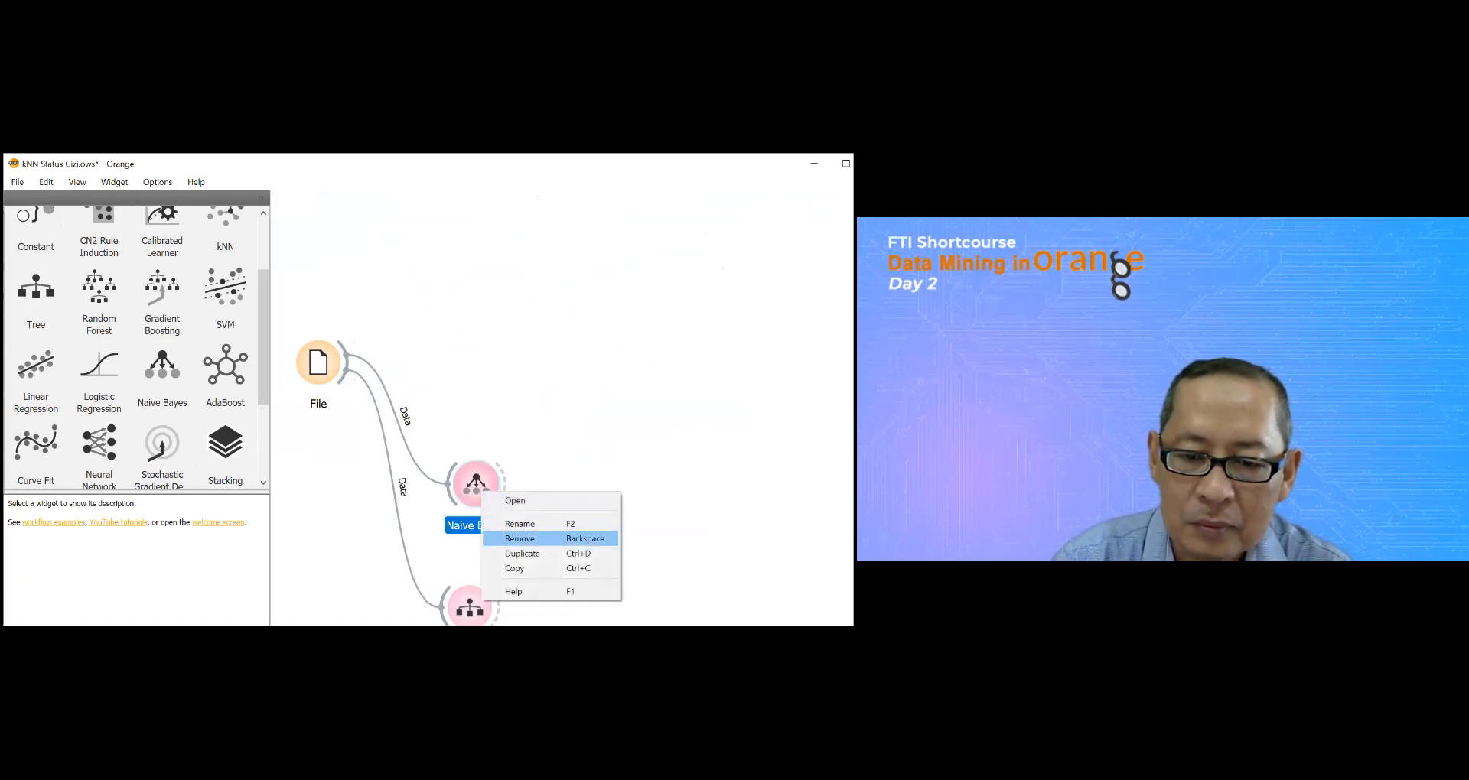
pyautogui.click(521, 538)
pyautogui.rightClick(462, 608)
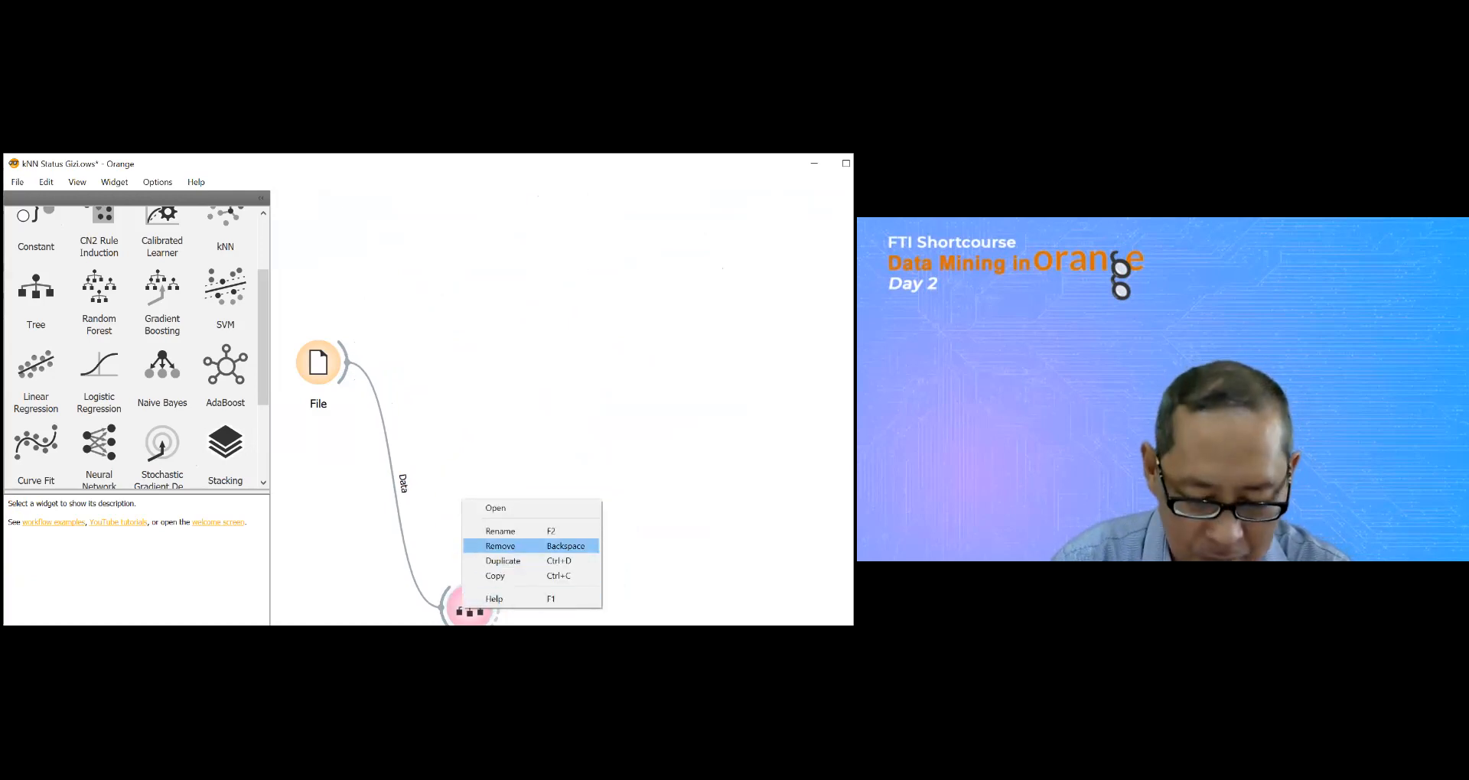
pyautogui.click(500, 546)
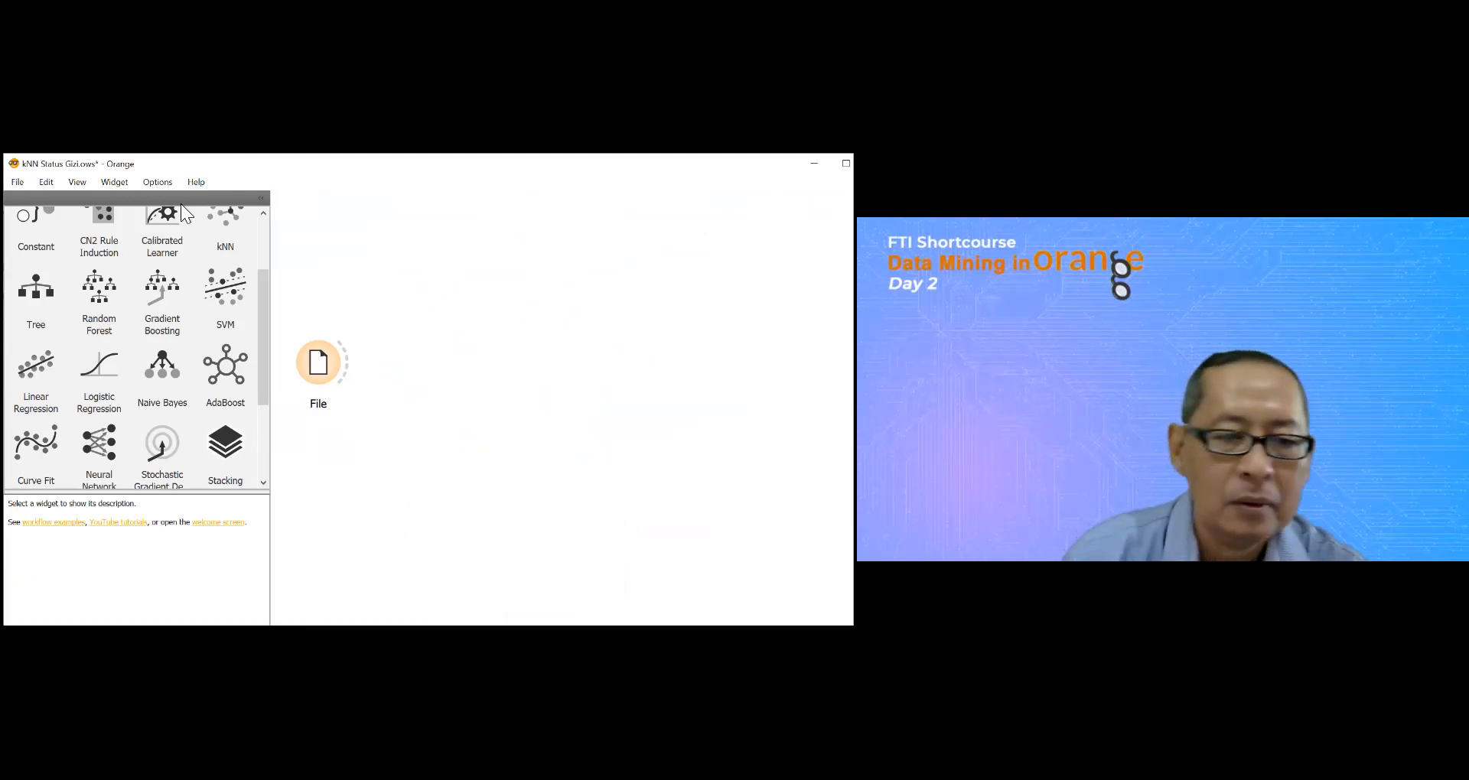
# Step: Add an SVM widget to the workflow and feed it the data from File
pyautogui.moveTo(168, 250)
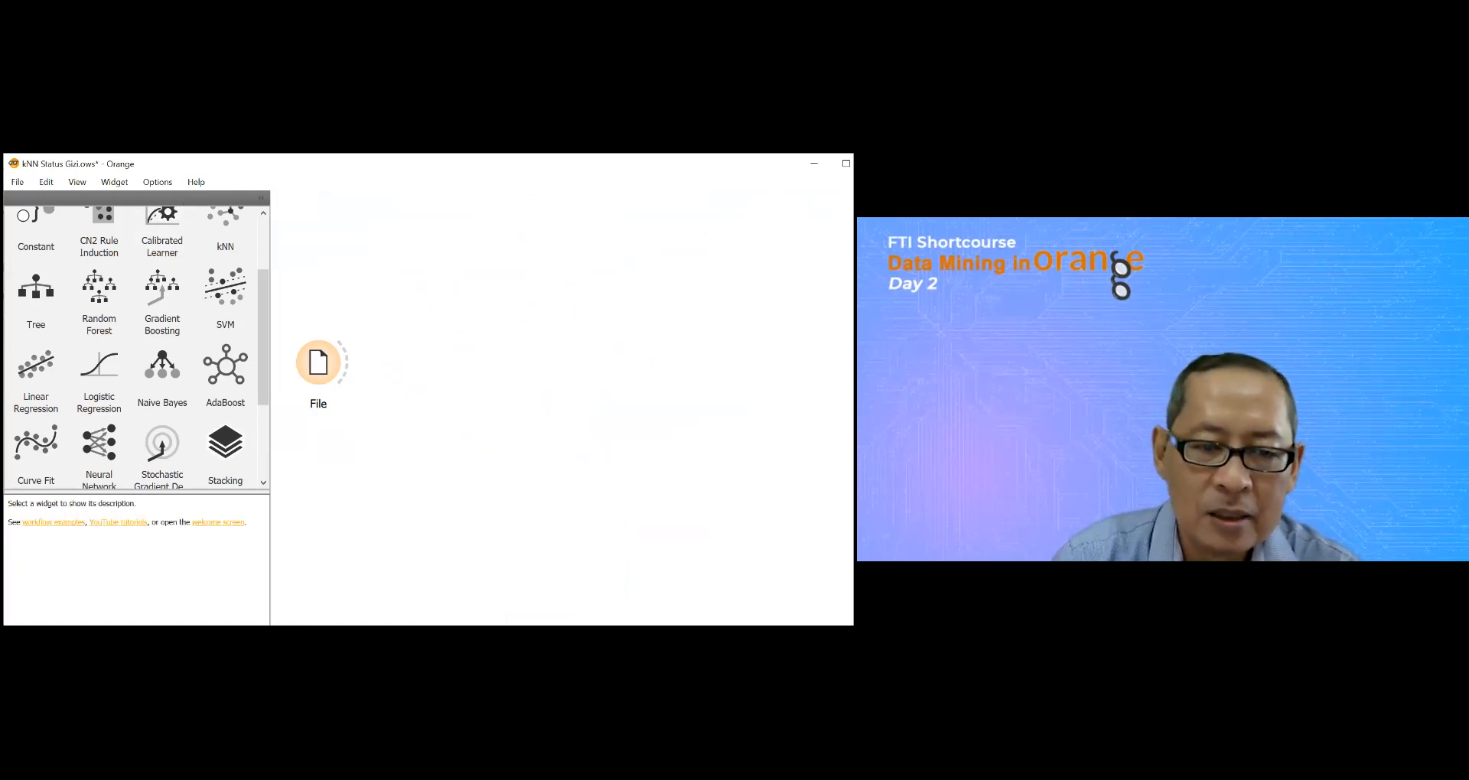
pyautogui.moveTo(262, 310); pyautogui.dragTo(265, 299)
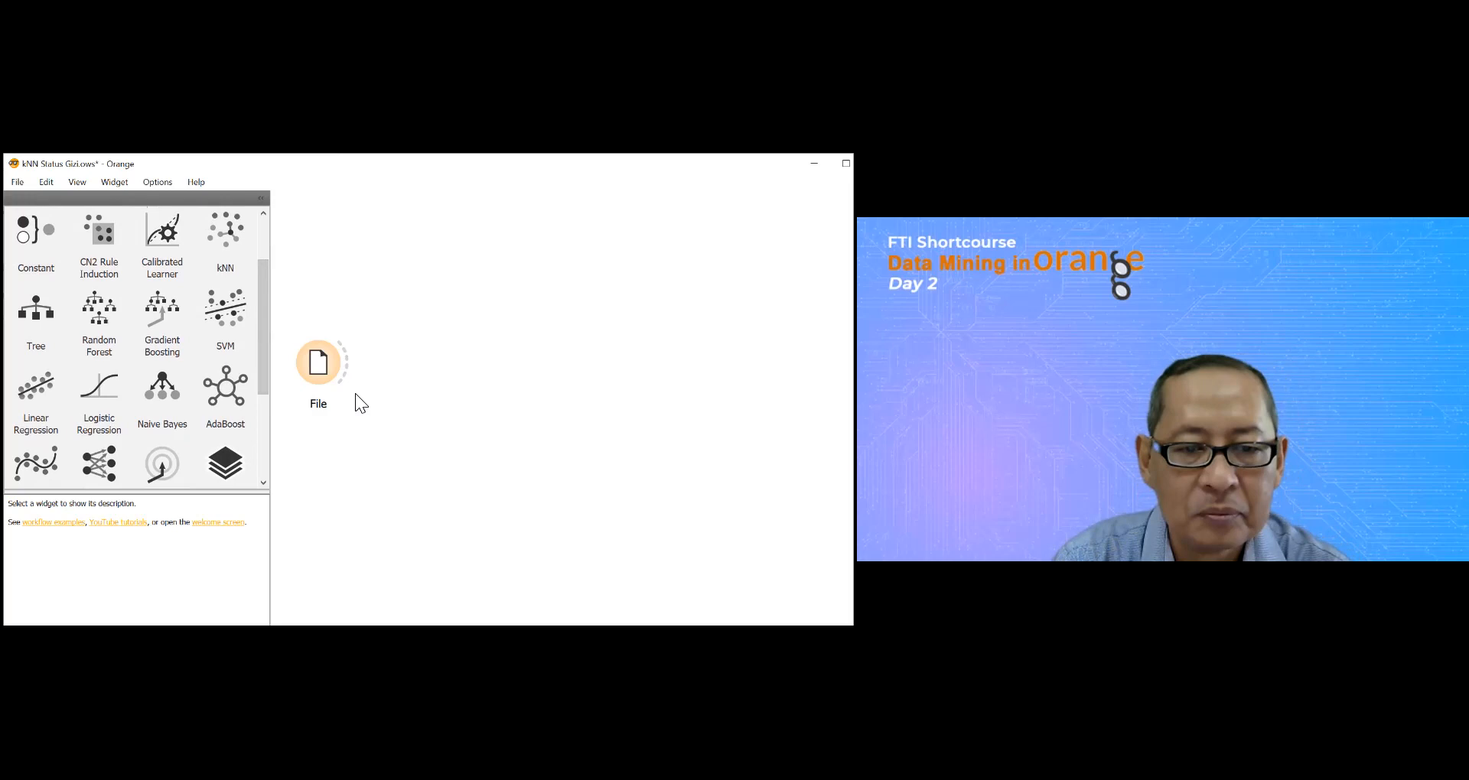
pyautogui.doubleClick(321, 375)
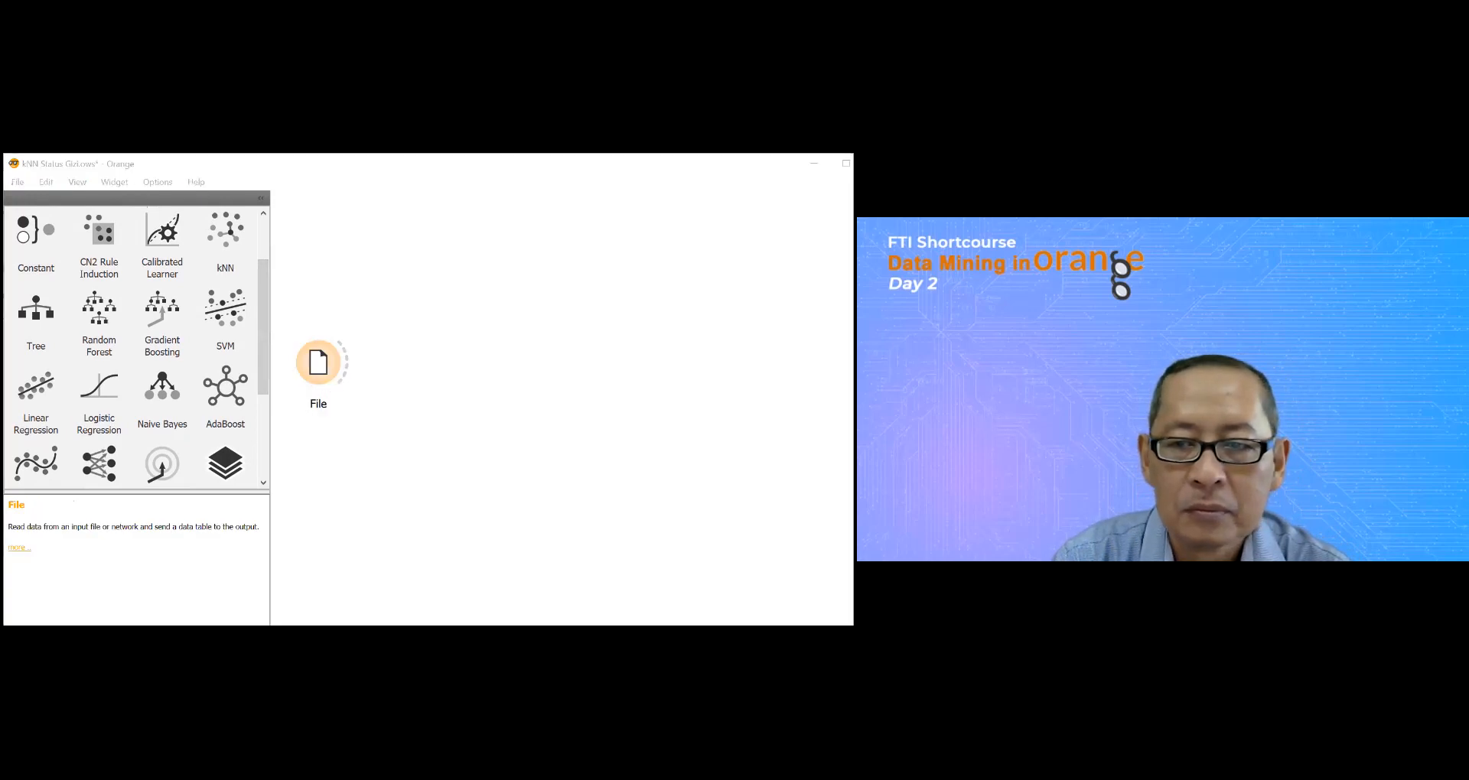
pyautogui.click(292, 319)
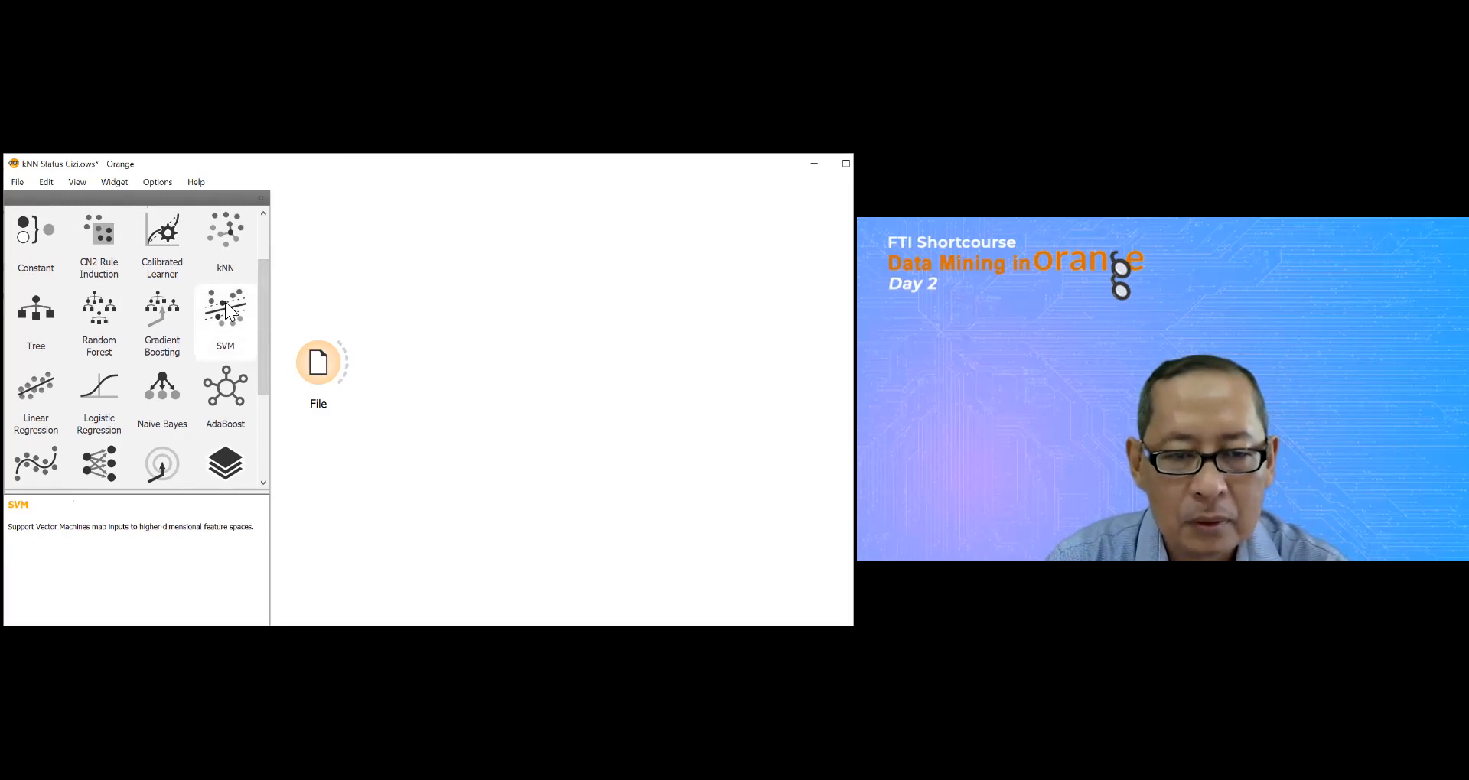
pyautogui.moveTo(228, 310); pyautogui.dragTo(475, 343)
pyautogui.moveTo(317, 363); pyautogui.dragTo(463, 338)
# Step: Examine the SVM widget's type, kernel and optimization parameter settings
pyautogui.click(475, 340)
pyautogui.doubleClick(475, 340)
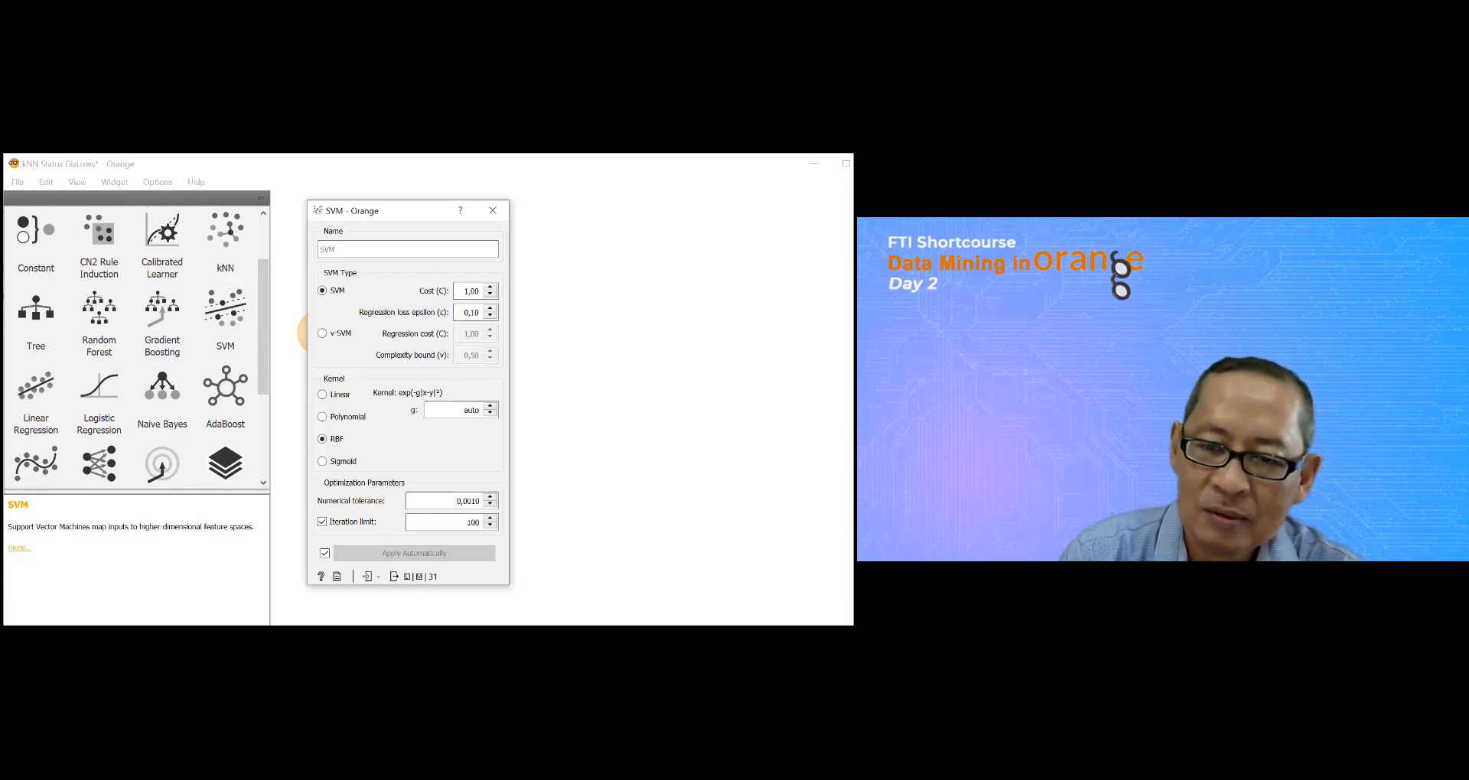
pyautogui.press('Escape')
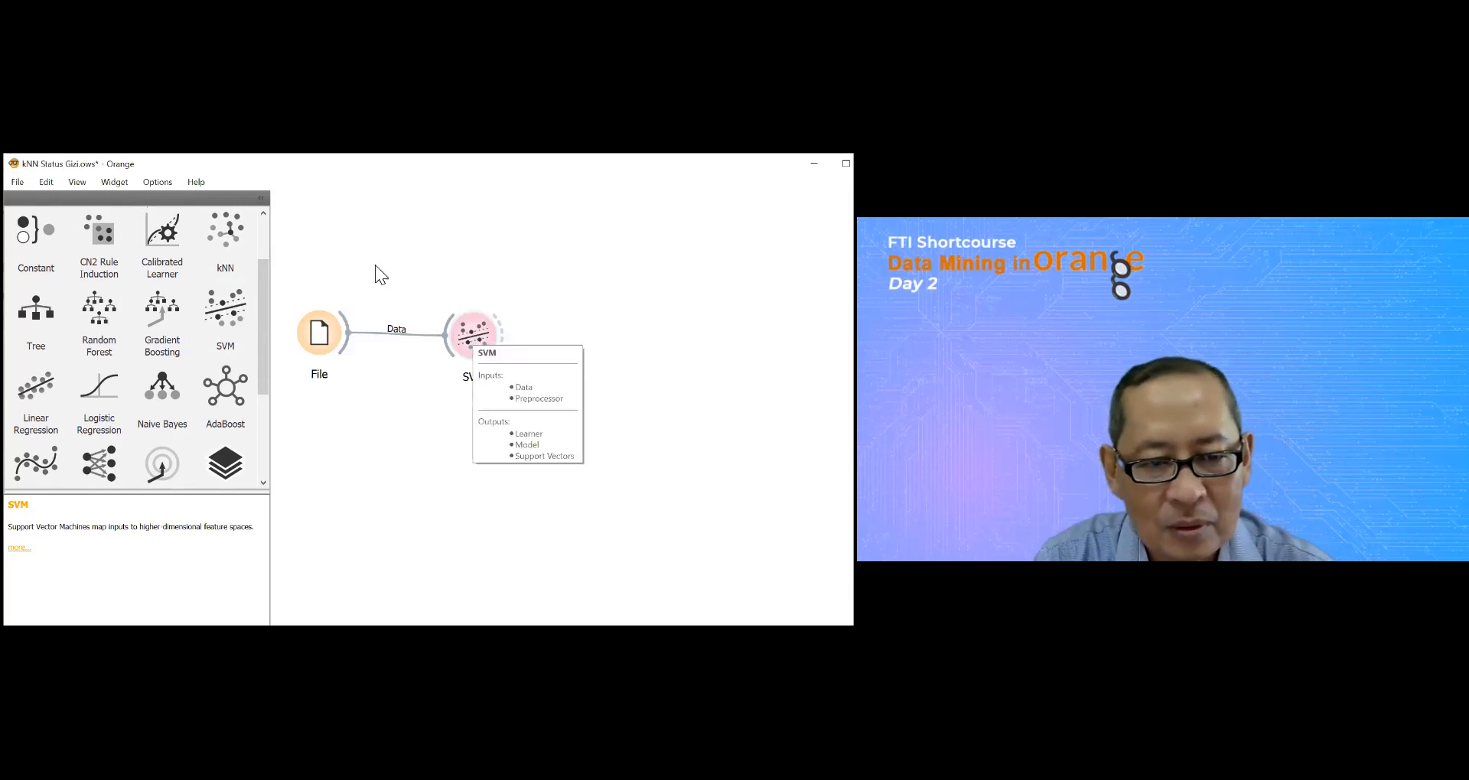
# Step: Add a Scatter Plot widget and link the SVM's Support Vectors output to its Data input
pyautogui.moveTo(265, 287); pyautogui.dragTo(264, 237)
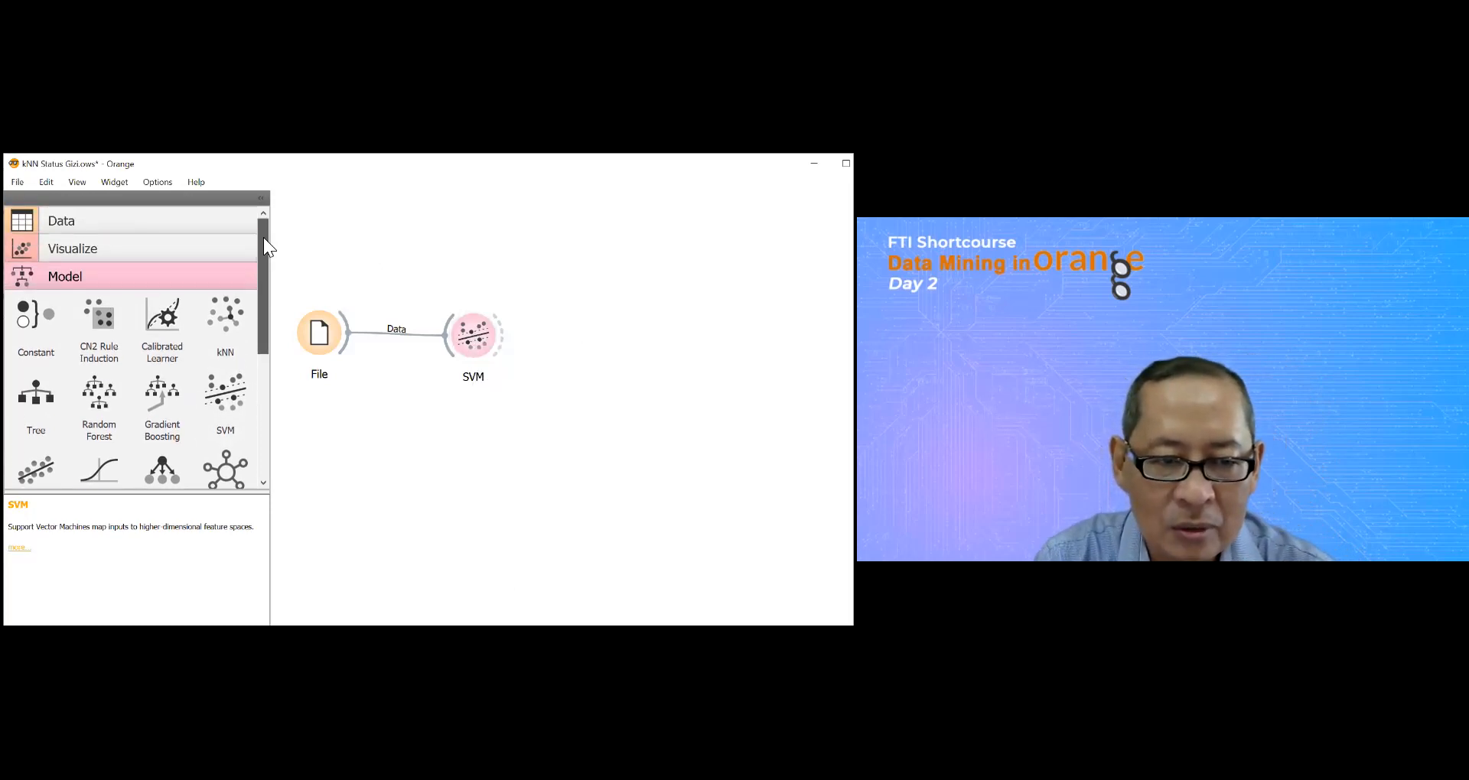
pyautogui.click(22, 252)
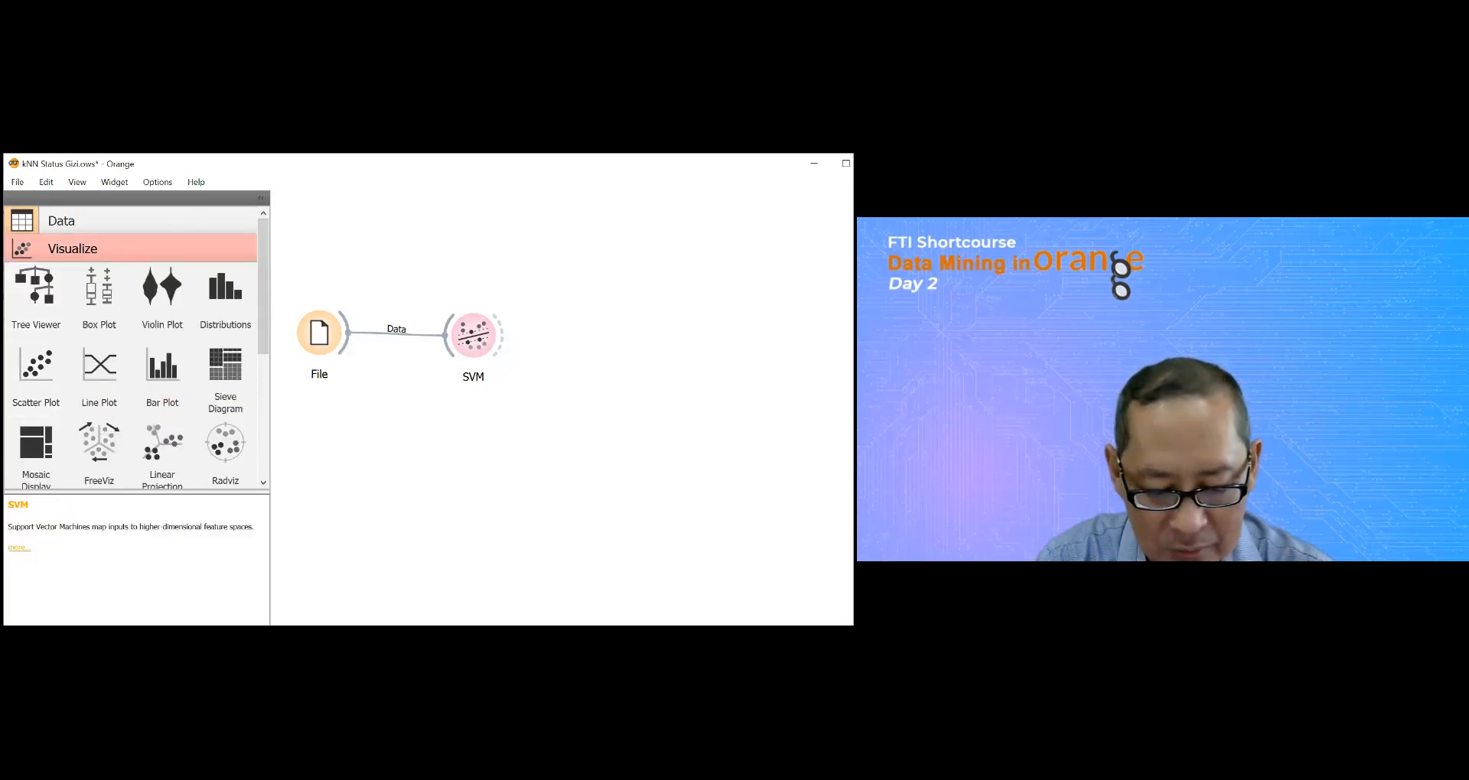
pyautogui.moveTo(36, 367); pyautogui.dragTo(588, 234)
pyautogui.moveTo(501, 335); pyautogui.dragTo(563, 234)
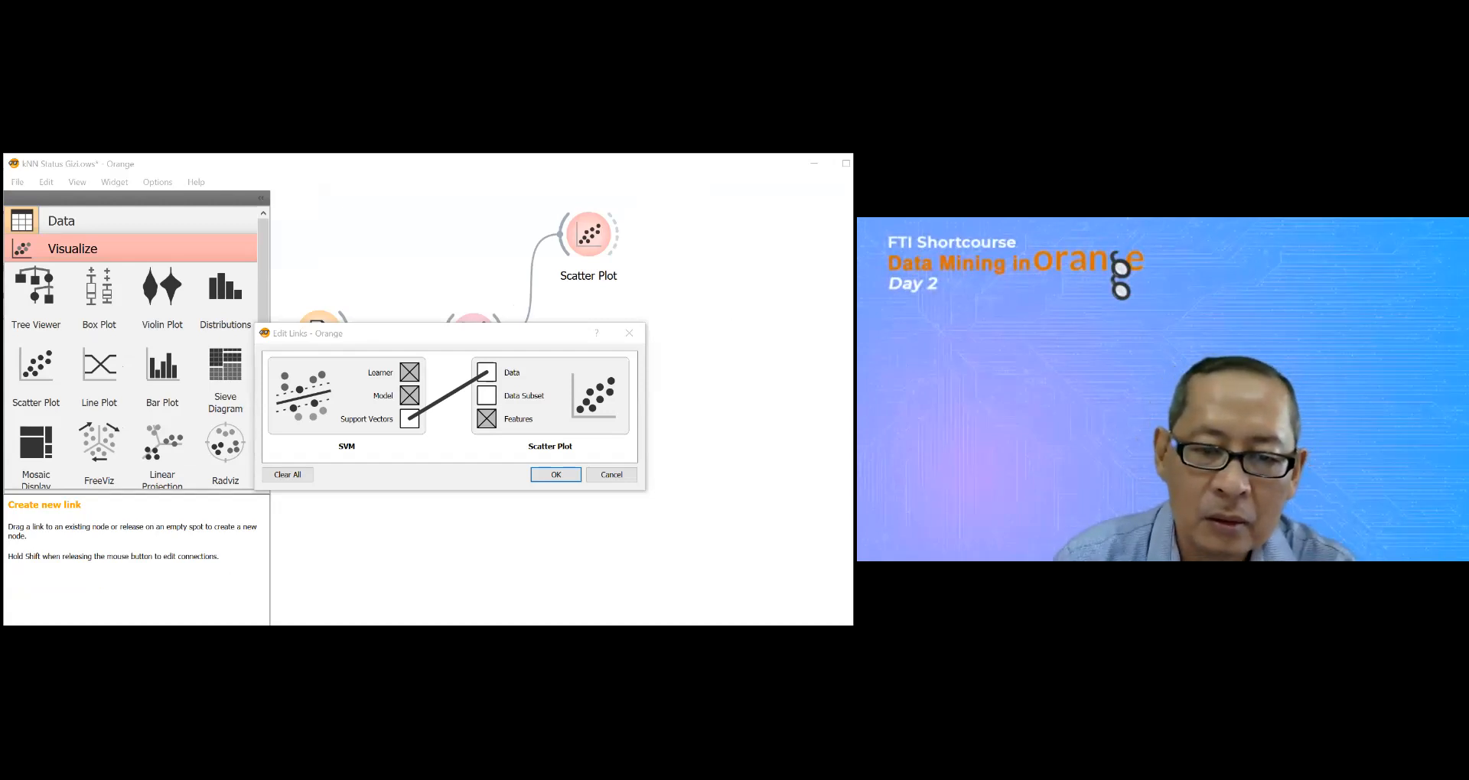
pyautogui.click(476, 346)
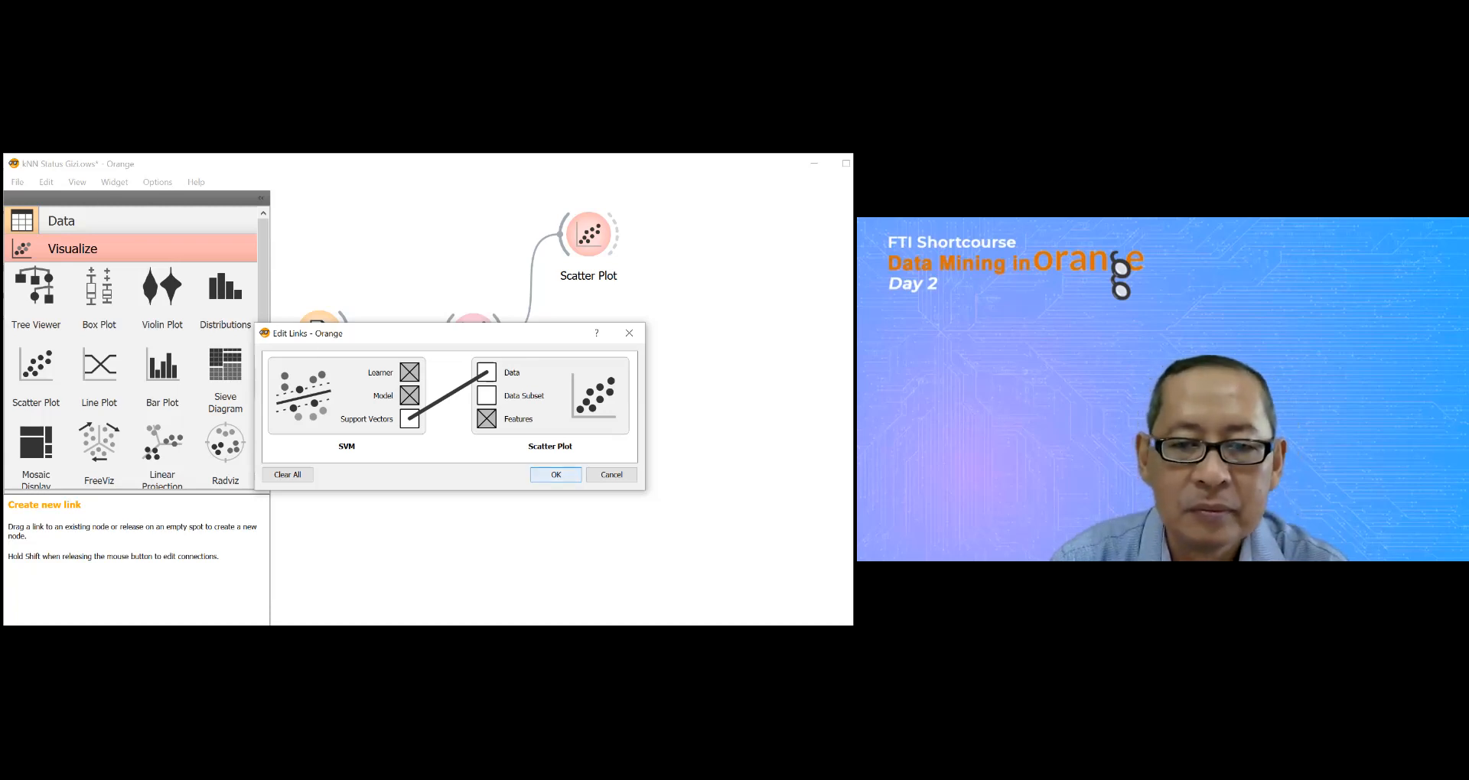
pyautogui.click(556, 475)
pyautogui.moveTo(589, 233); pyautogui.dragTo(616, 262)
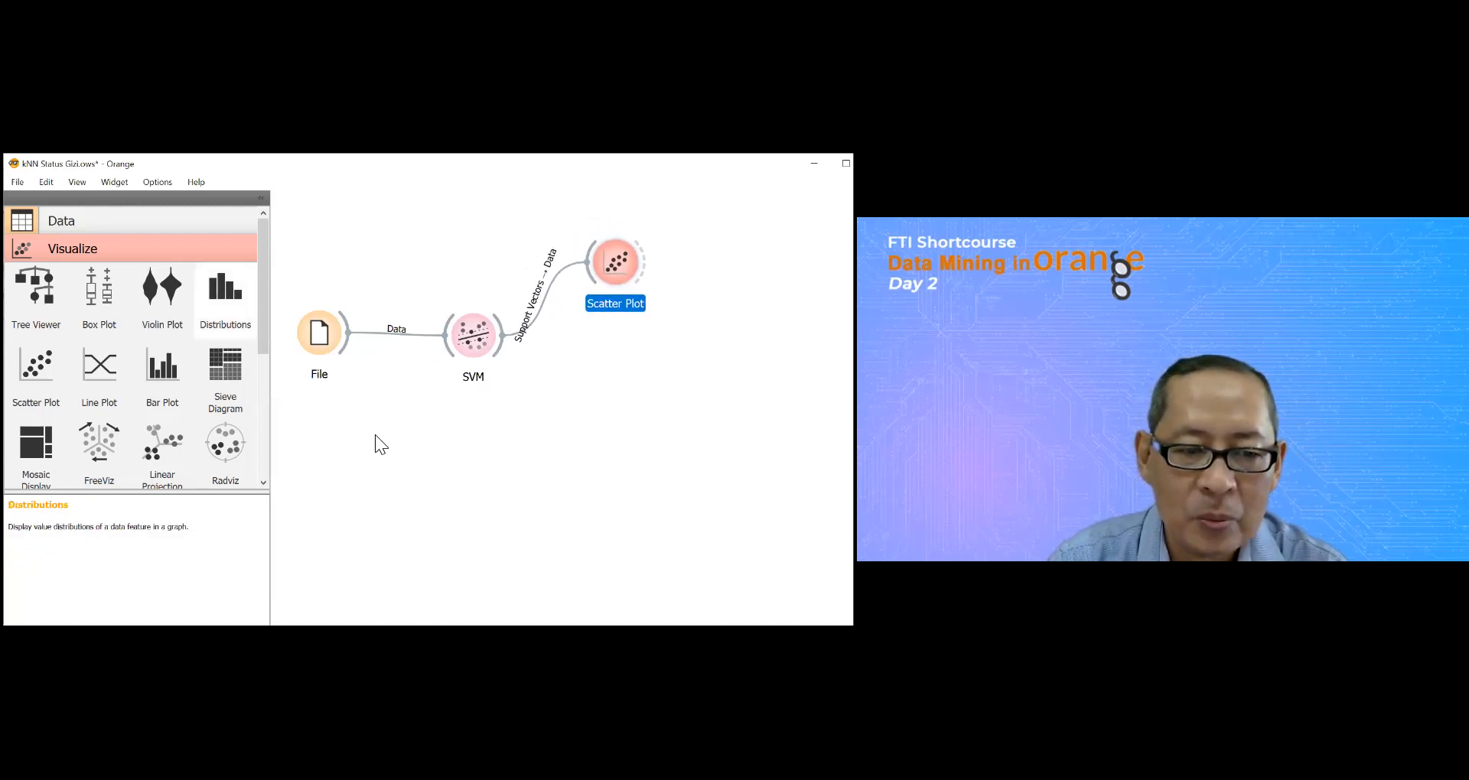
# Step: Add a second Scatter Plot widget below the SVM and feed it the data directly from File
pyautogui.moveTo(42, 365); pyautogui.dragTo(406, 448)
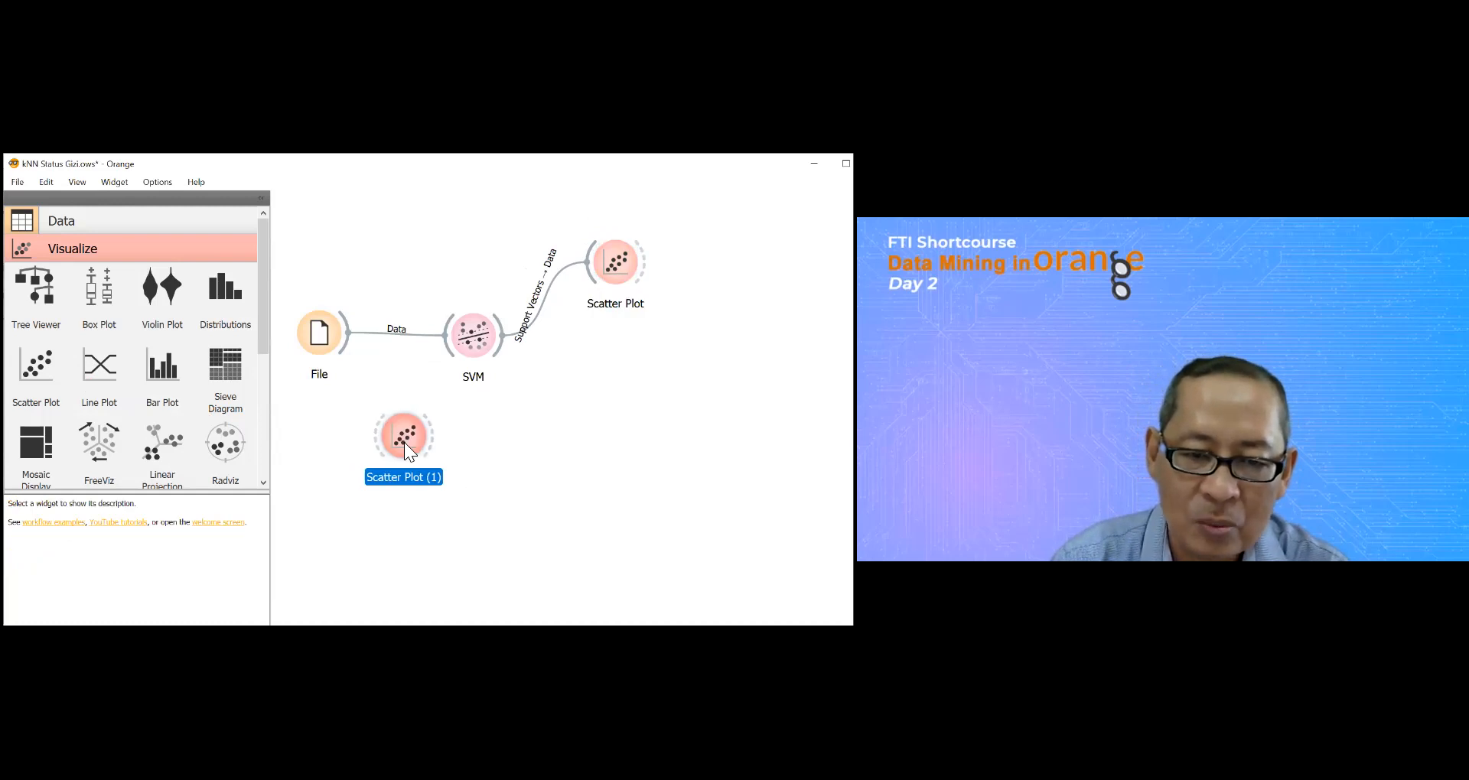
pyautogui.moveTo(350, 336); pyautogui.dragTo(436, 444)
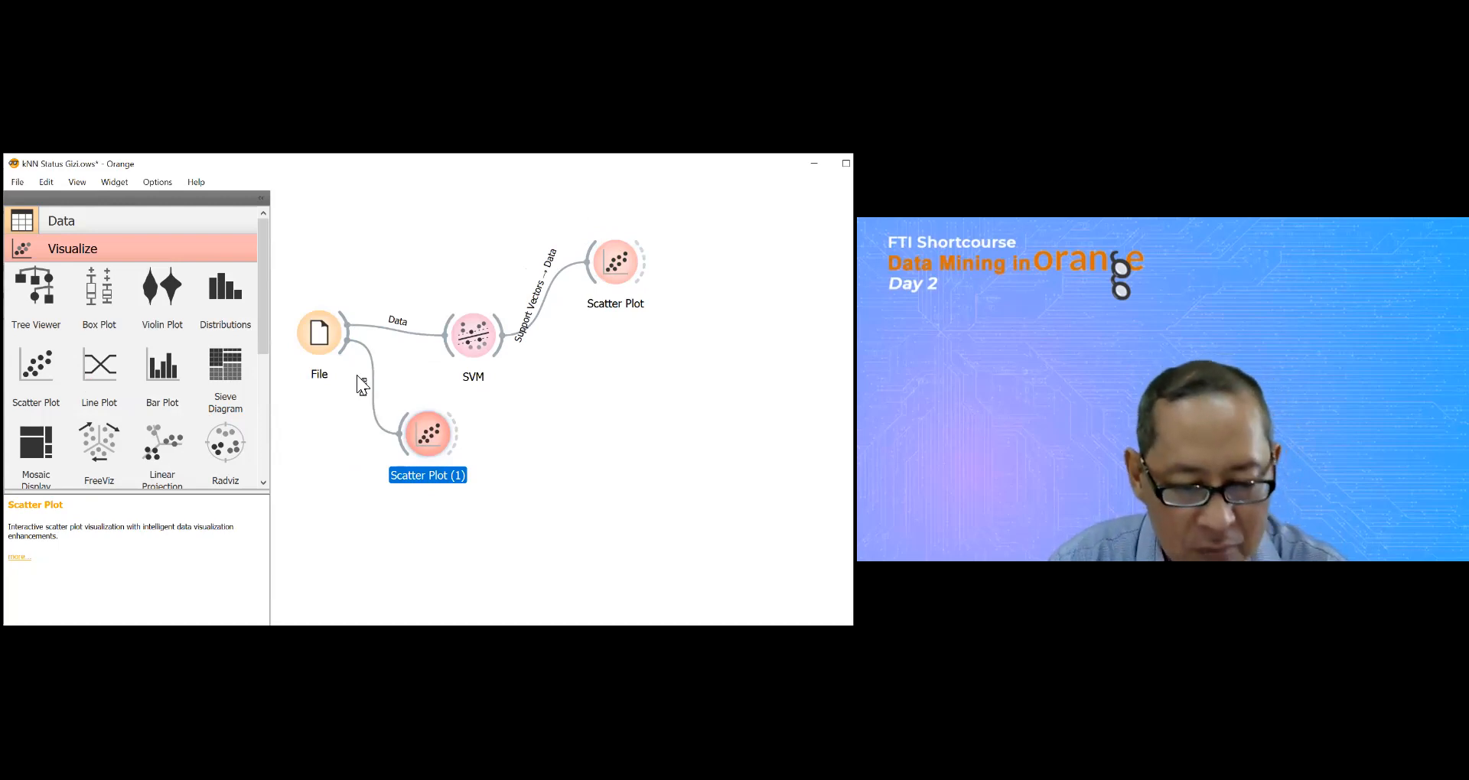
pyautogui.click(319, 342)
pyautogui.doubleClick(319, 334)
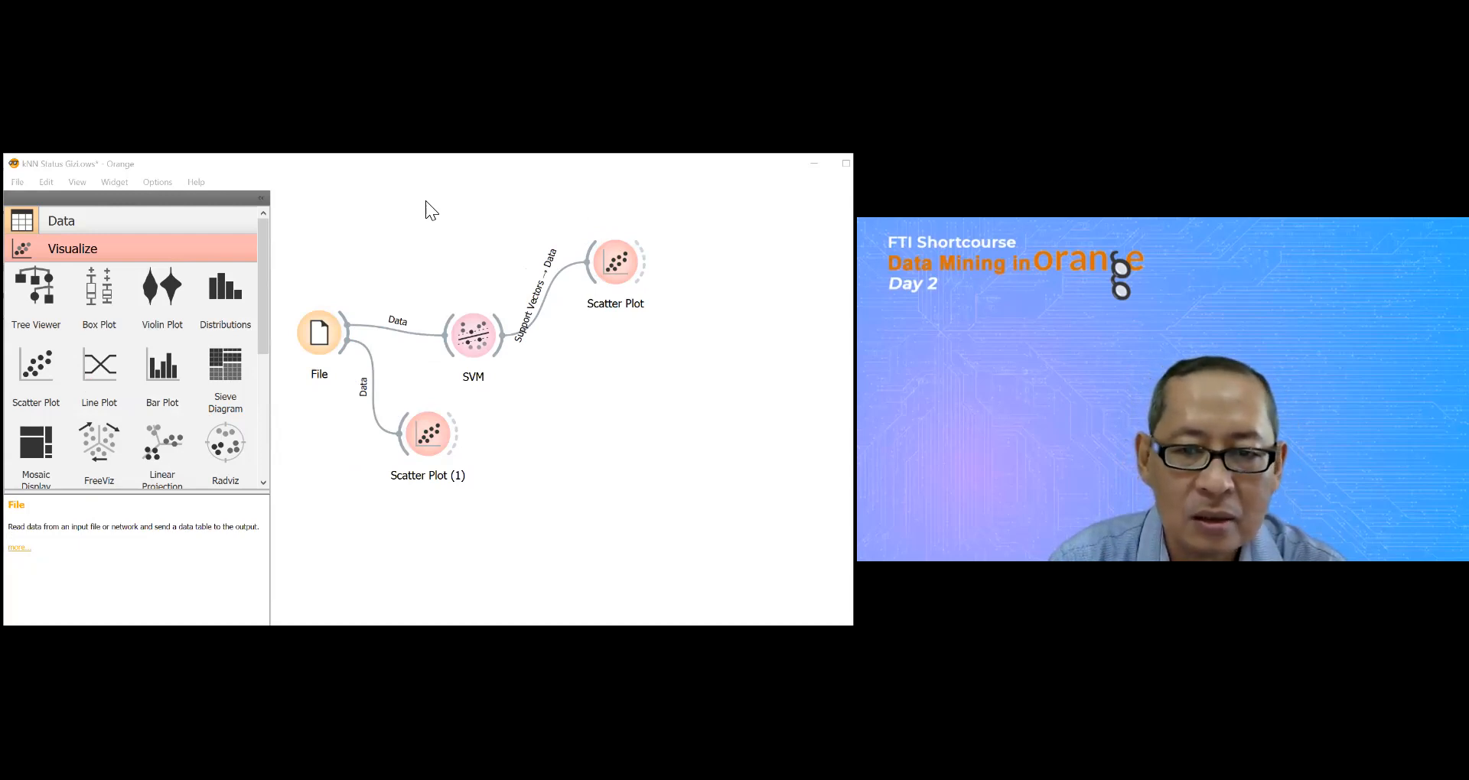
pyautogui.click(320, 361)
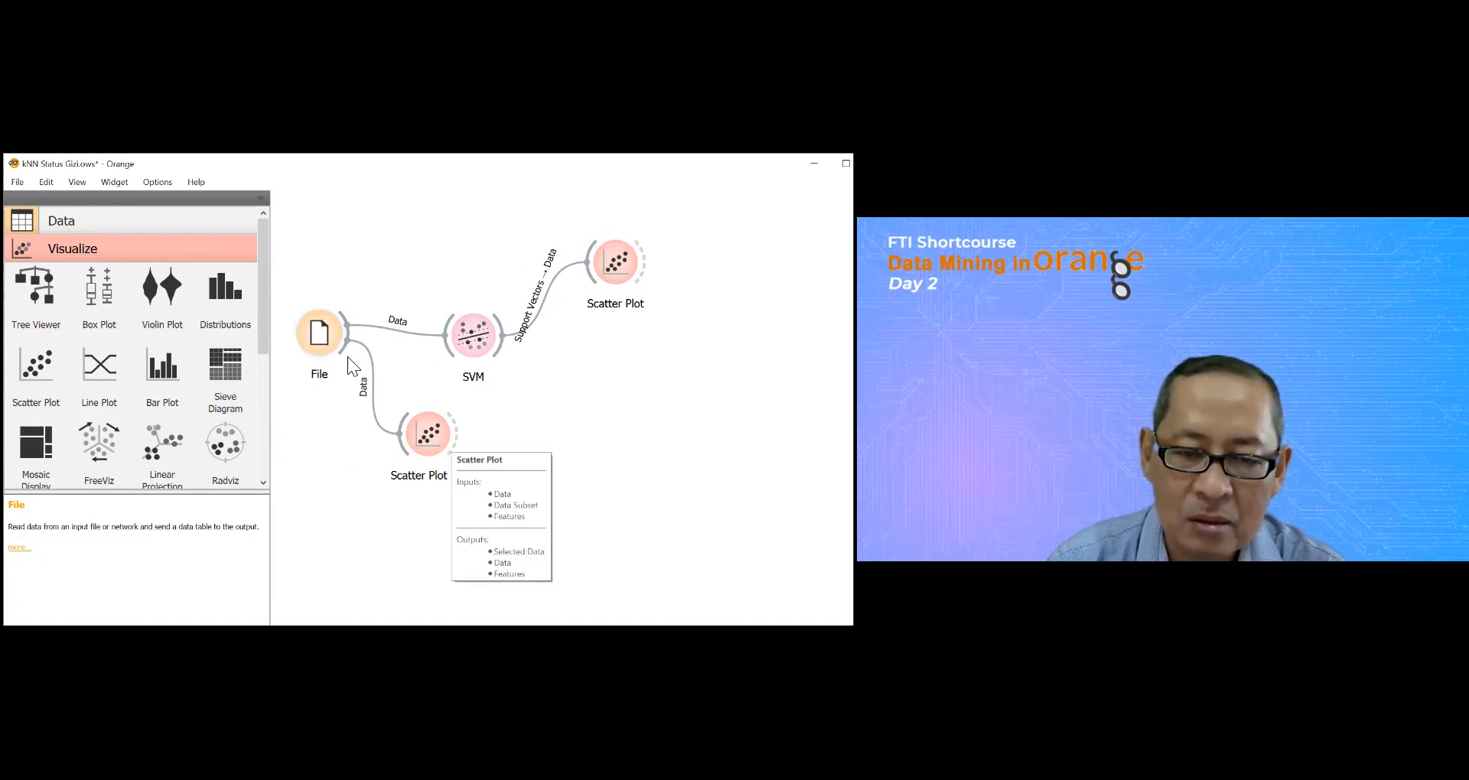
# Step: Examine the Status Gizi data in the scatter plot connected to File, including its x-axis variable choices
pyautogui.doubleClick(425, 436)
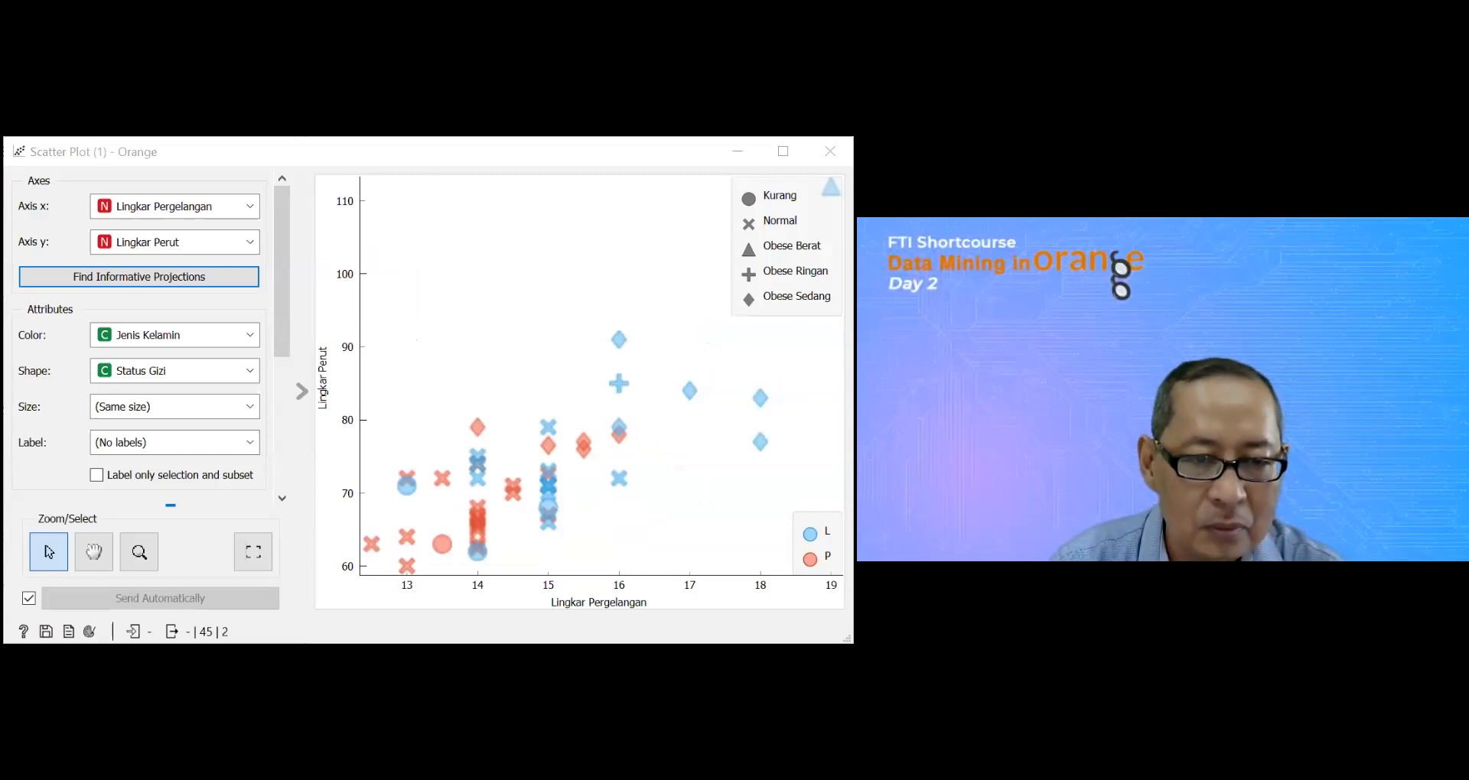
pyautogui.click(251, 208)
pyautogui.click(246, 202)
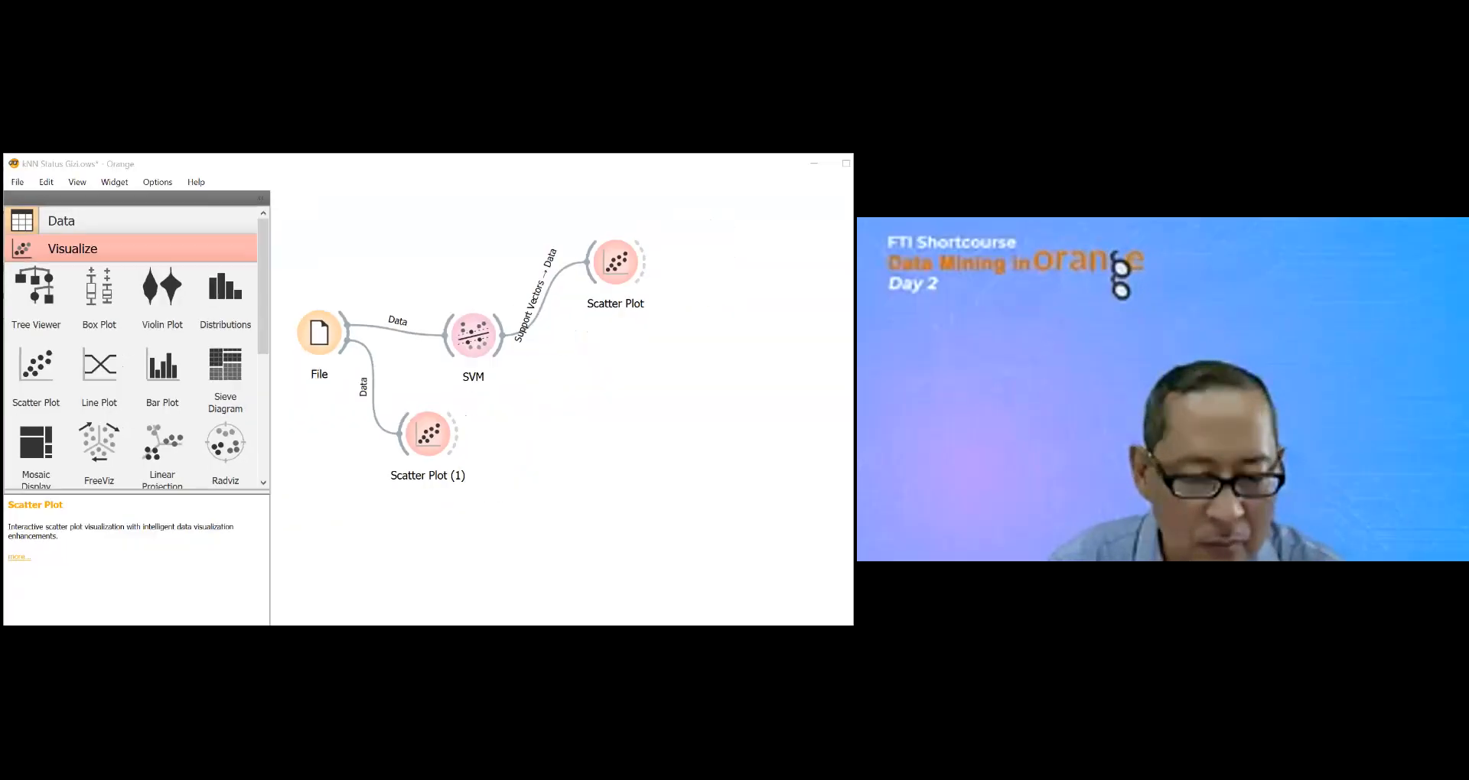
# Step: Load Kuesioner BI Kelas Meta.xlsx as the data source in the File widget
pyautogui.doubleClick(316, 334)
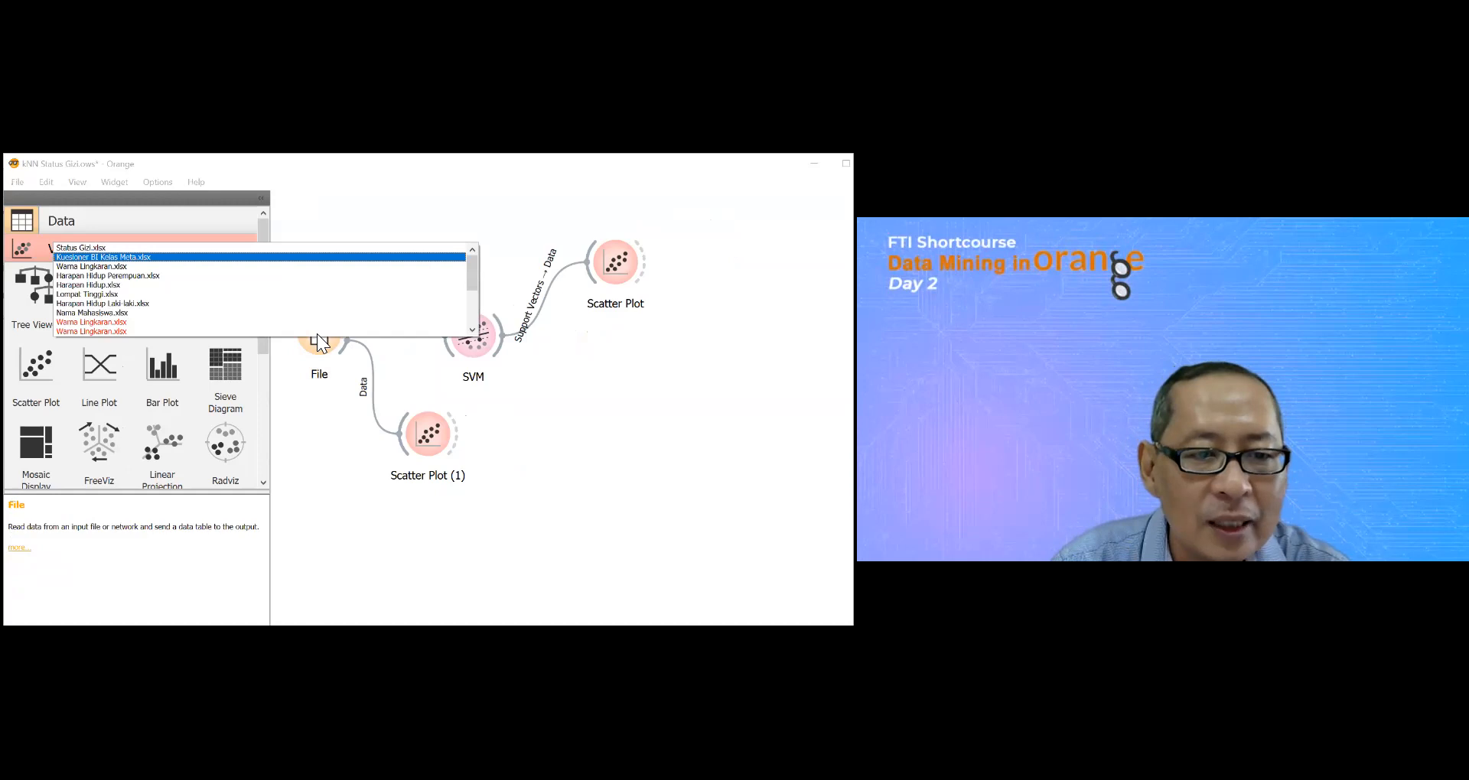
pyautogui.click(153, 257)
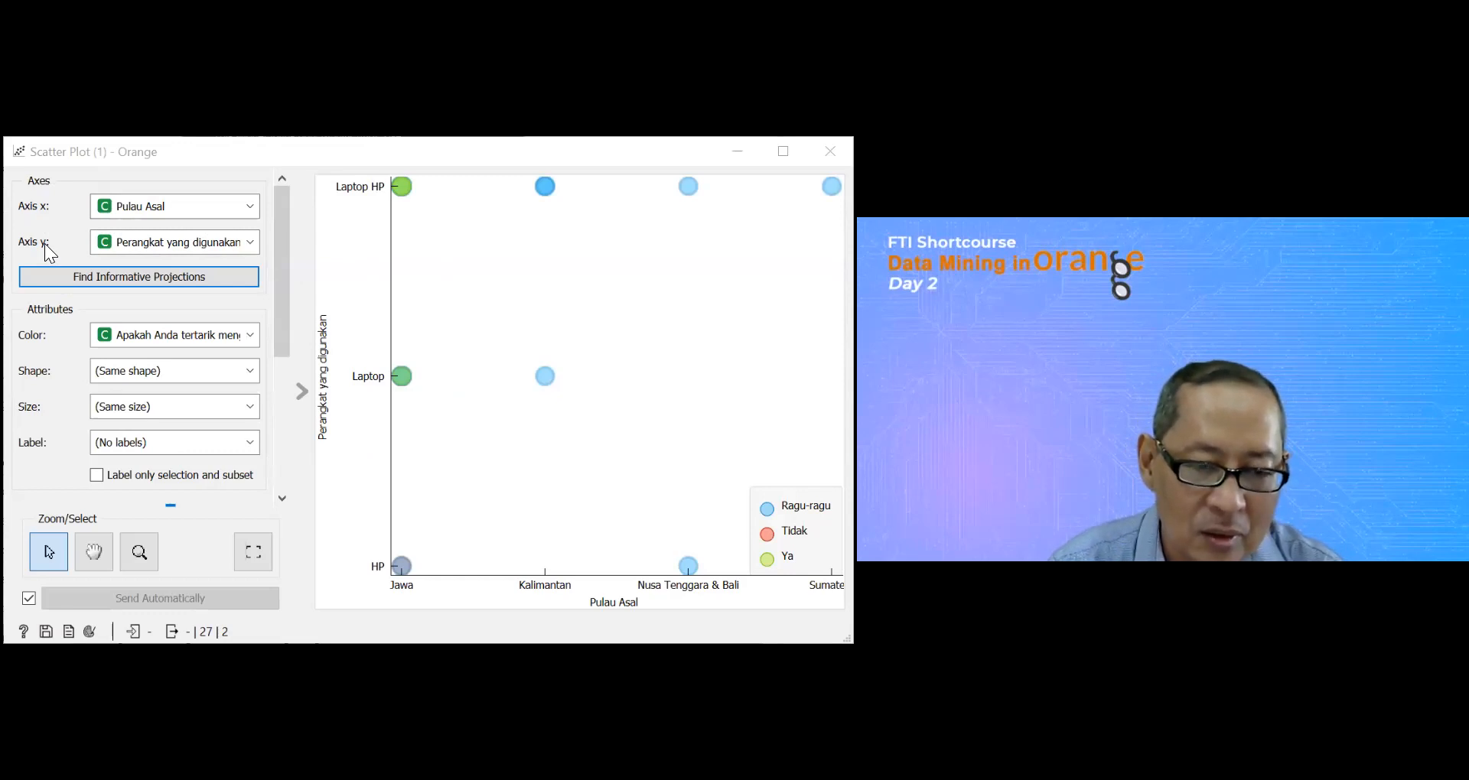
# Step: Map point shapes to the "Apakah Anda tertarik" variable in the scatter plot fed directly from File, and check its output summary
pyautogui.click(255, 333)
pyautogui.press('Escape')
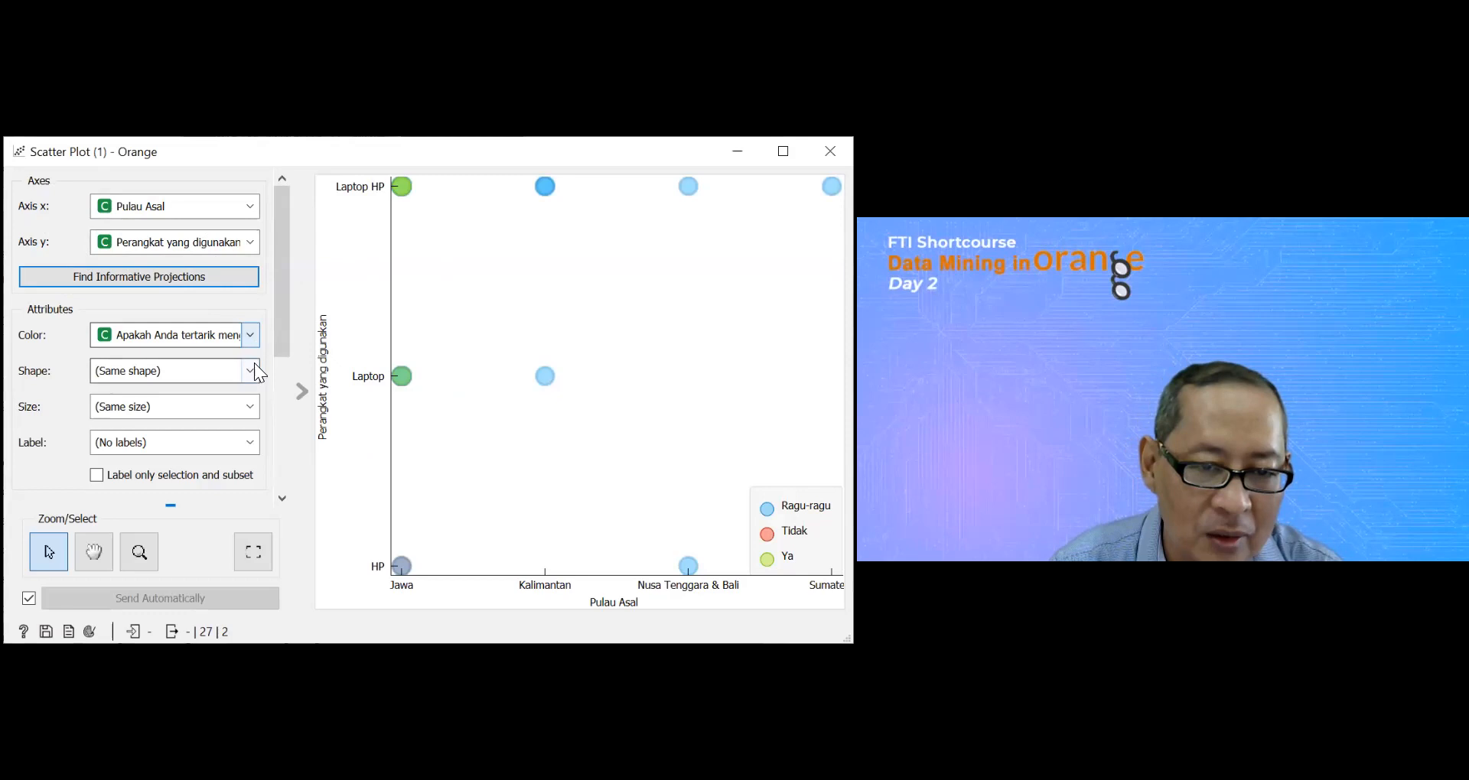
pyautogui.click(250, 373)
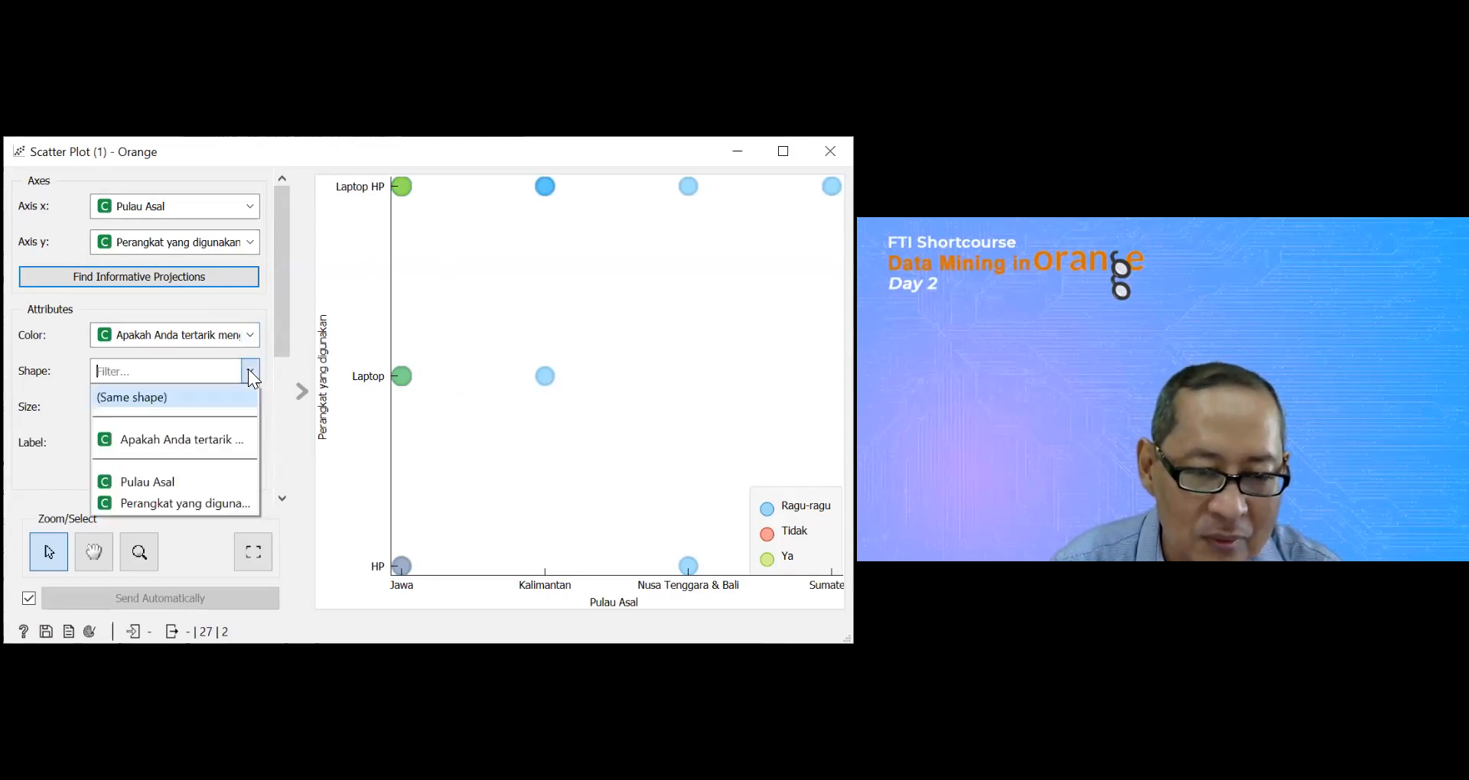
pyautogui.click(205, 442)
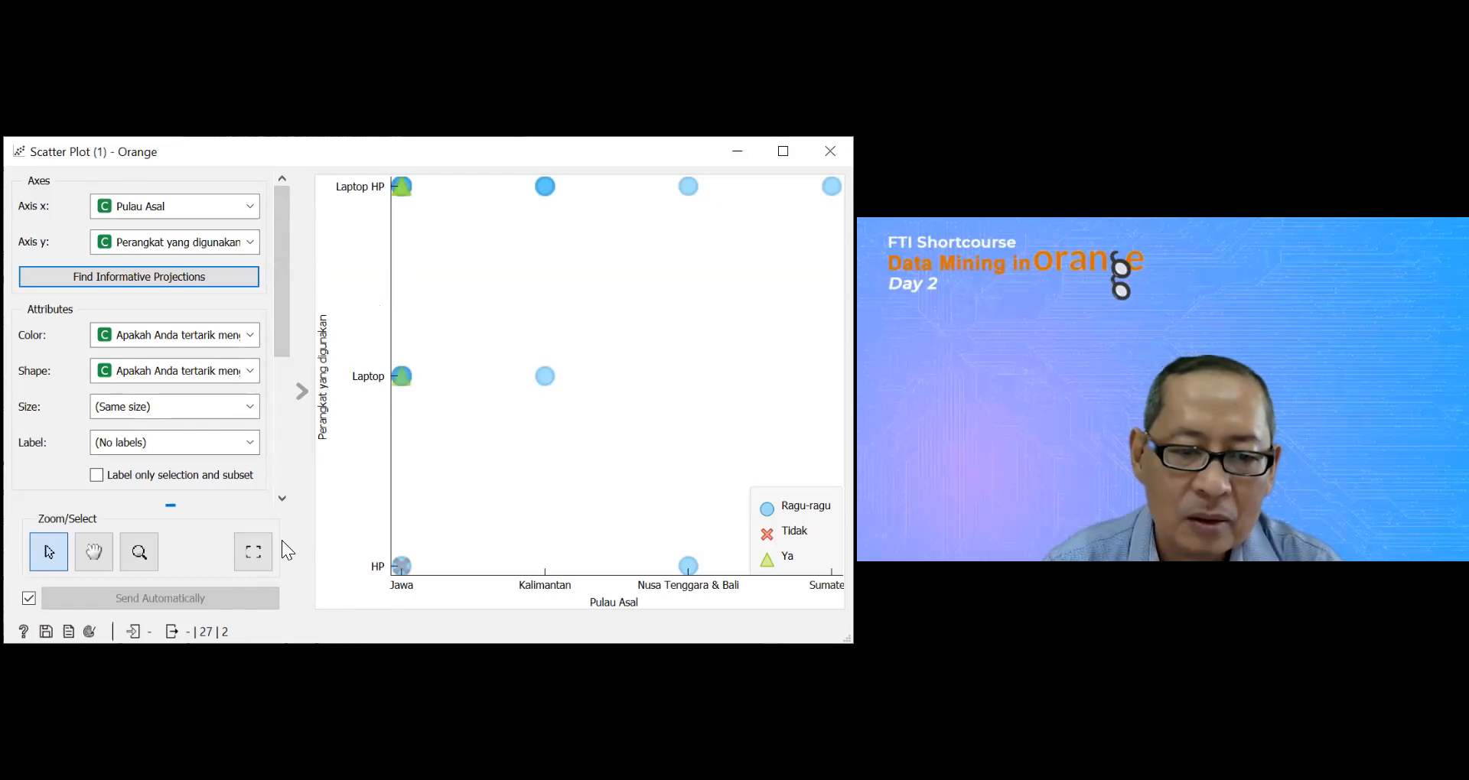
pyautogui.click(192, 635)
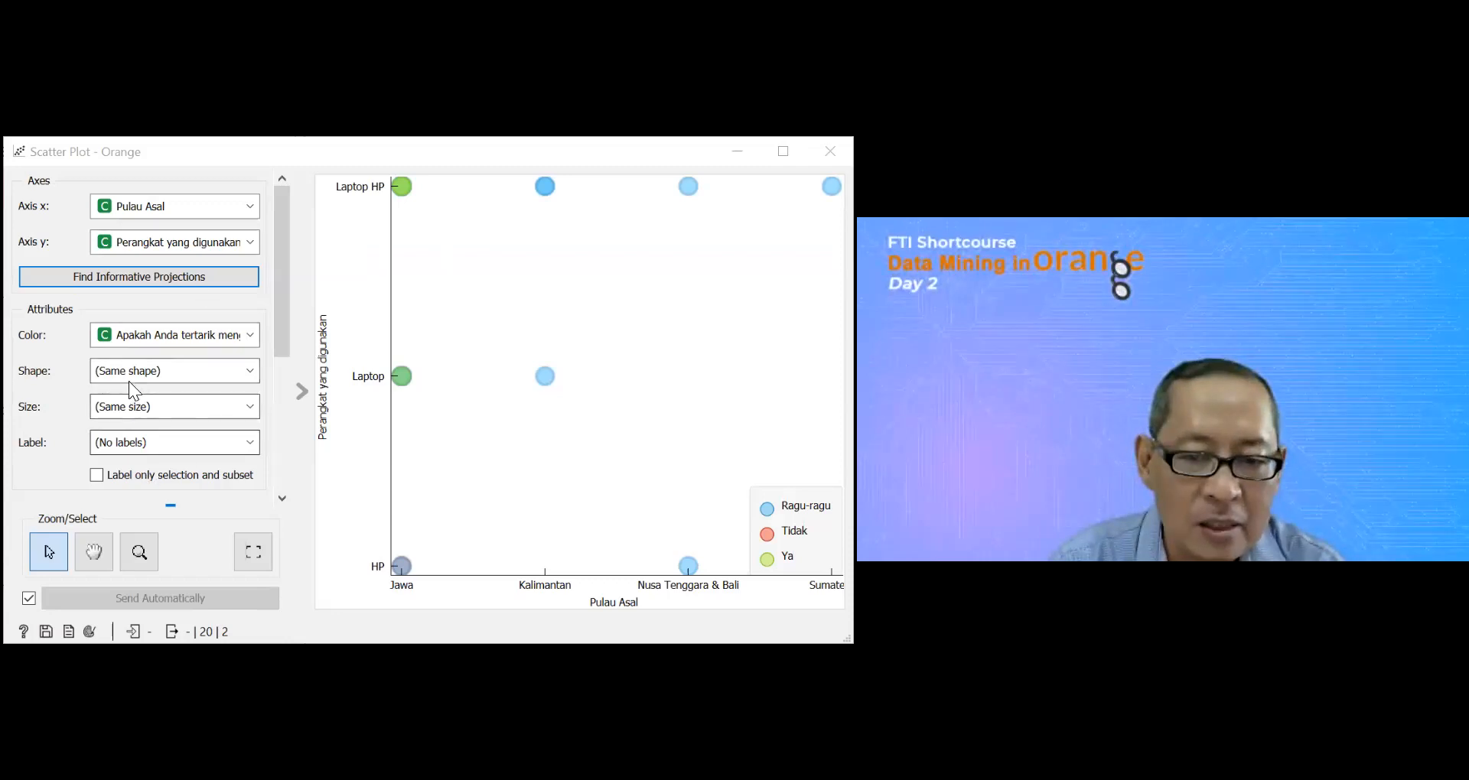
# Step: Map point shapes to the "Apakah Anda tertarik" variable in the scatter plot showing the SVM's support vectors
pyautogui.click(251, 371)
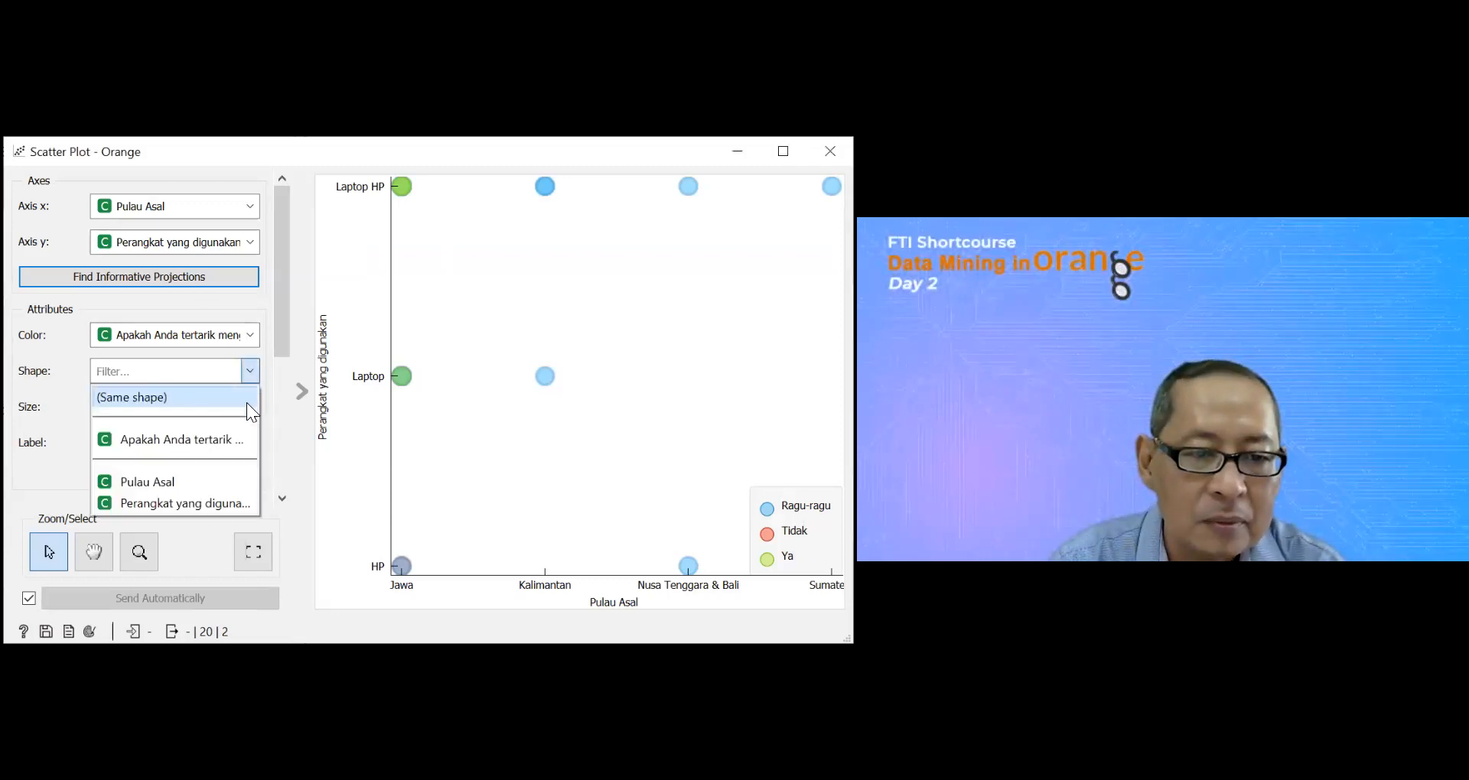
pyautogui.click(235, 442)
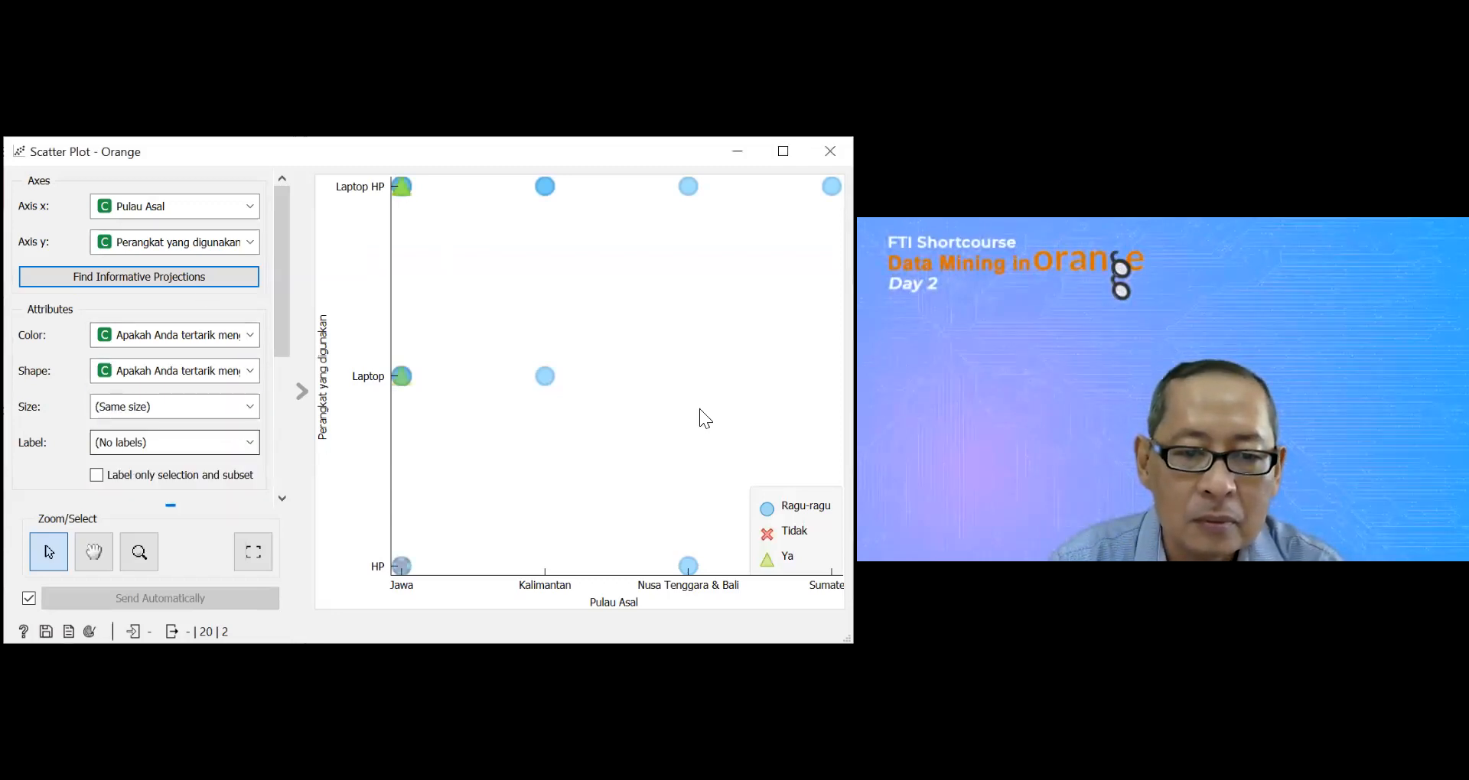
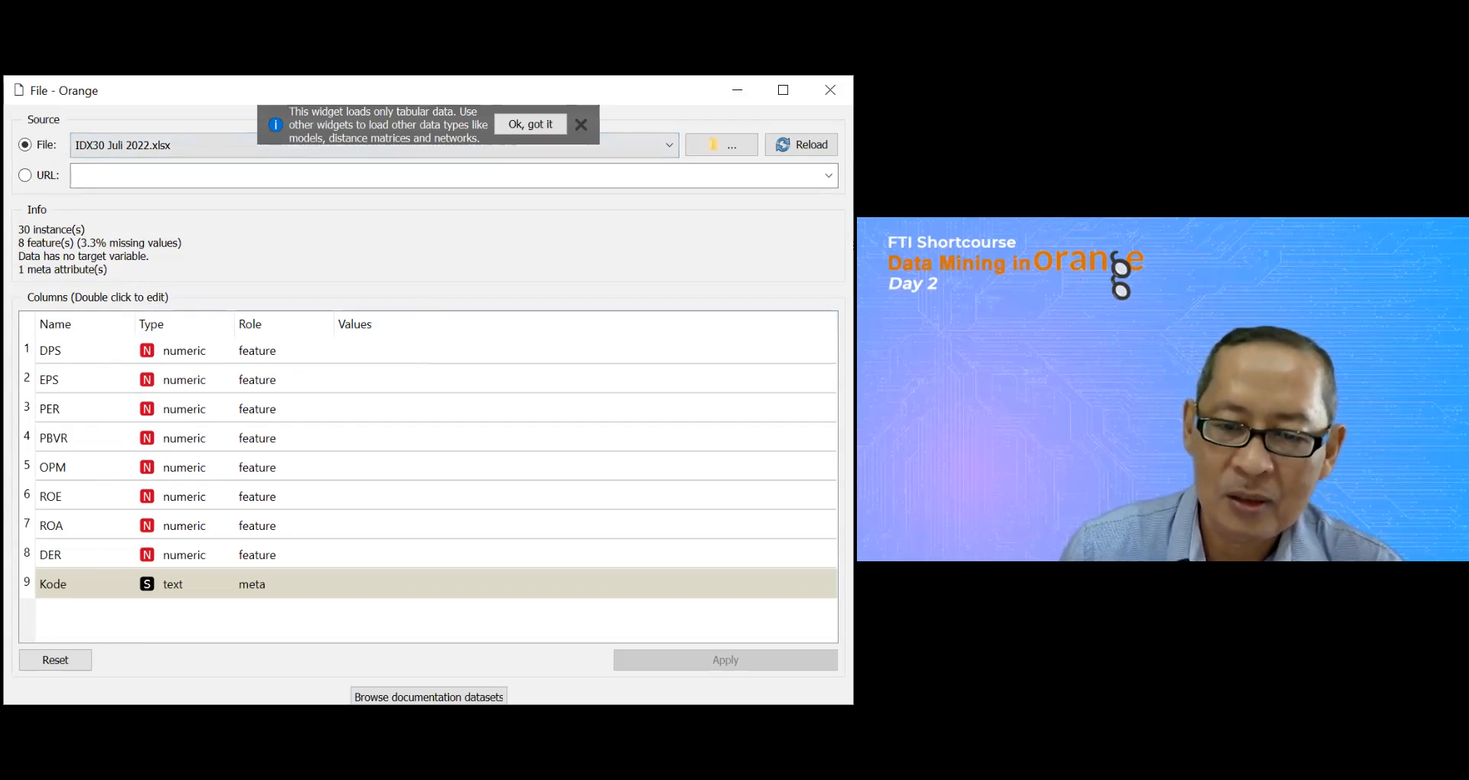
# Step: Examine the IDX30 Juli 2022.xlsx stock data in the Data Table, reviewing all rows and the columns from Kode through DER
pyautogui.hotkey('alt', 'Tab')
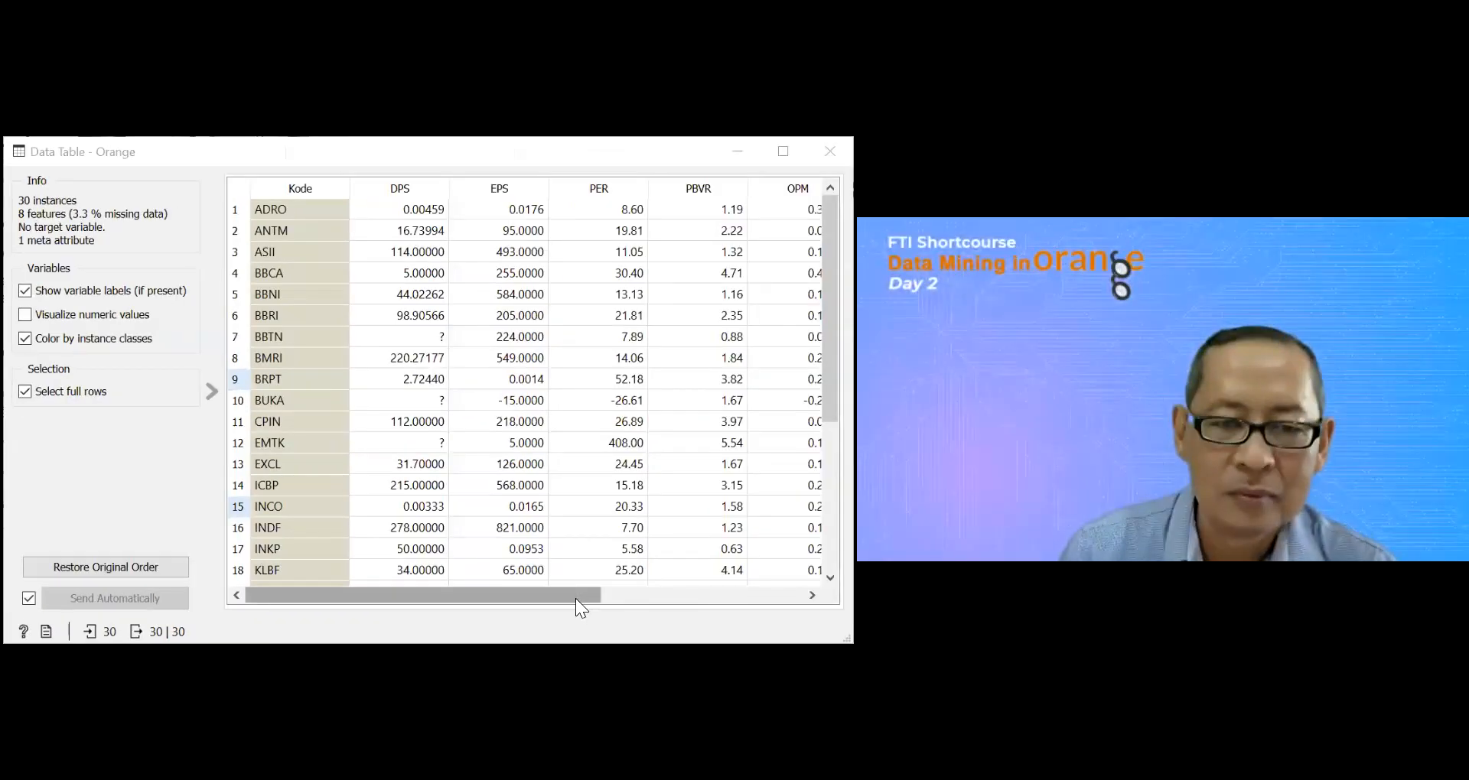
pyautogui.moveTo(575, 598); pyautogui.dragTo(488, 595)
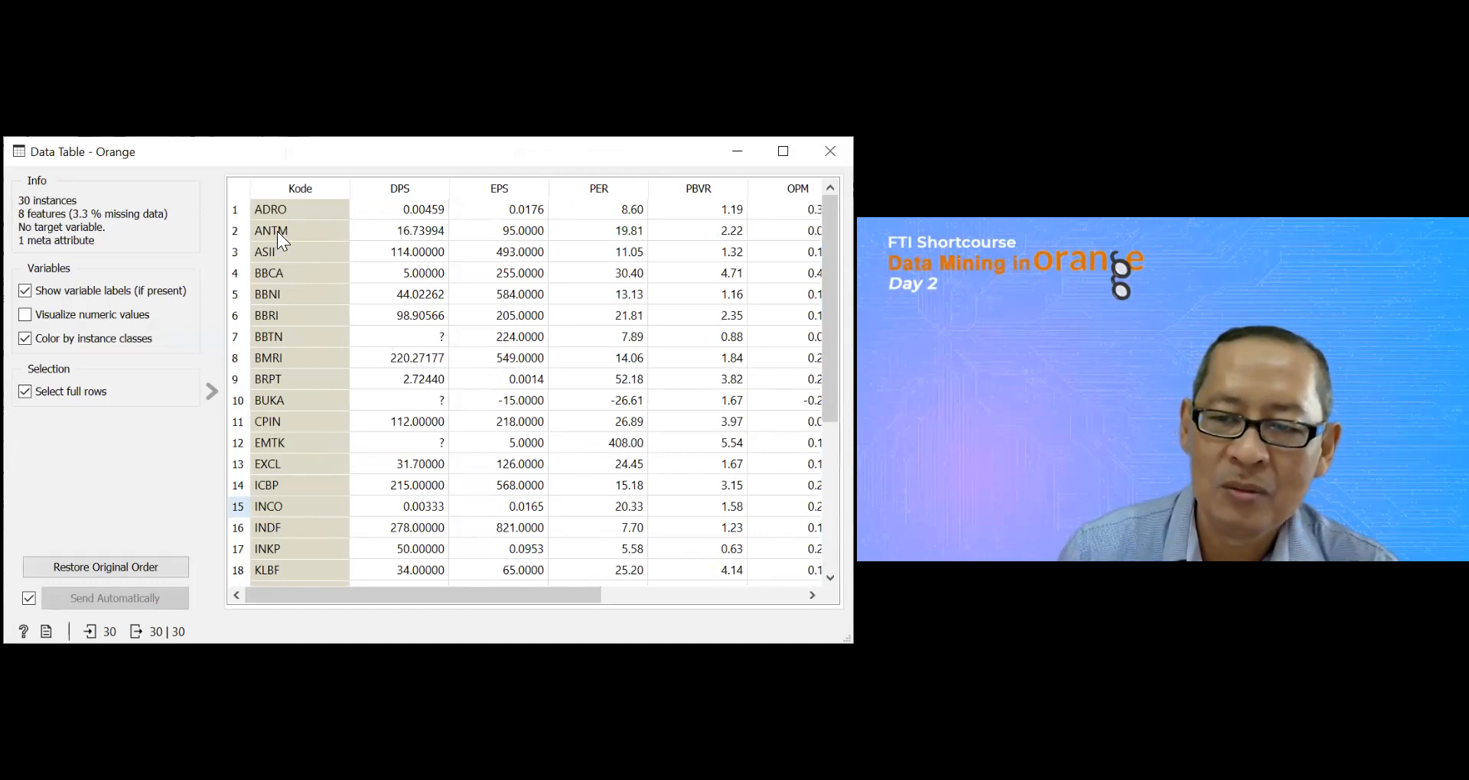
pyautogui.moveTo(487, 602); pyautogui.dragTo(376, 598)
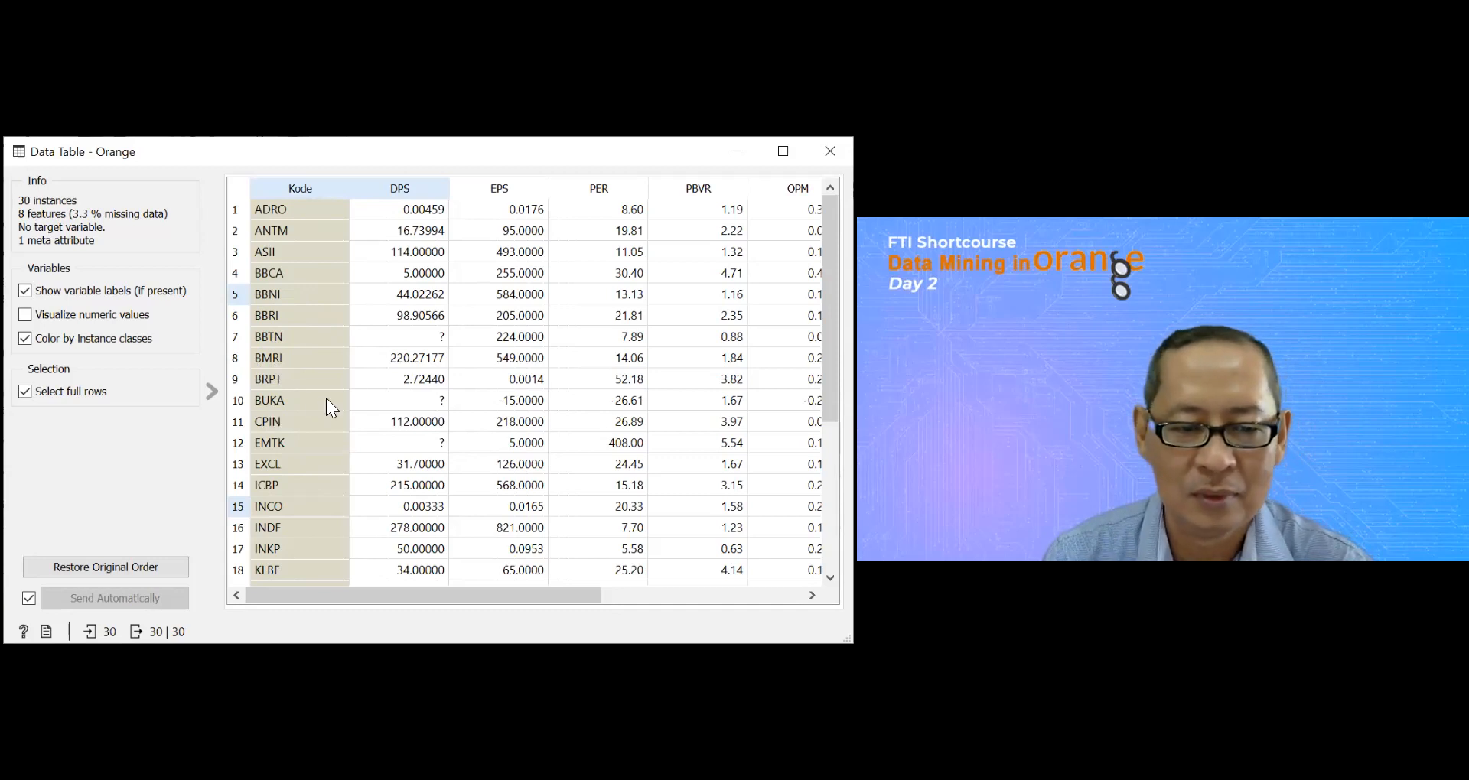
pyautogui.scroll(-1, 830, 344)
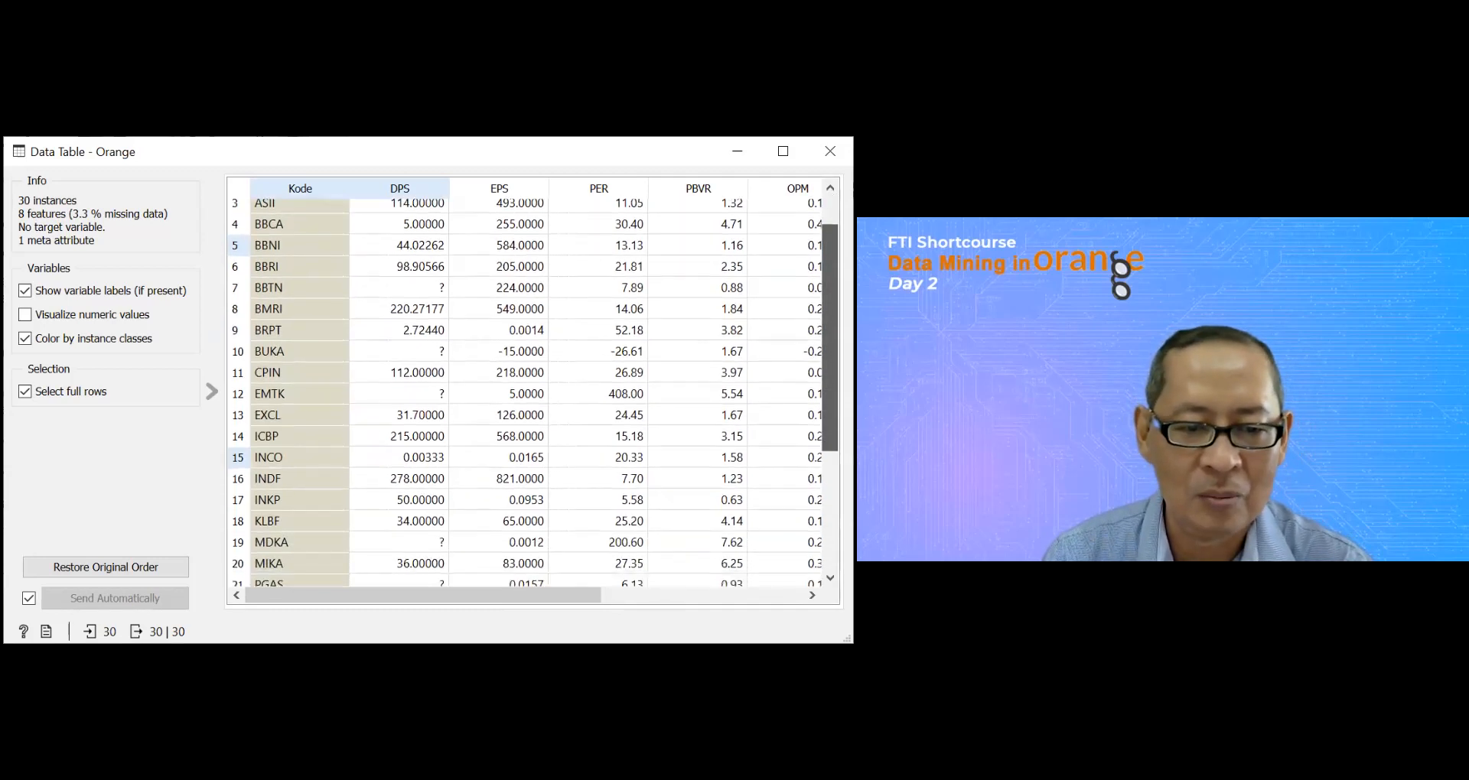
pyautogui.scroll(-1, 343, 406)
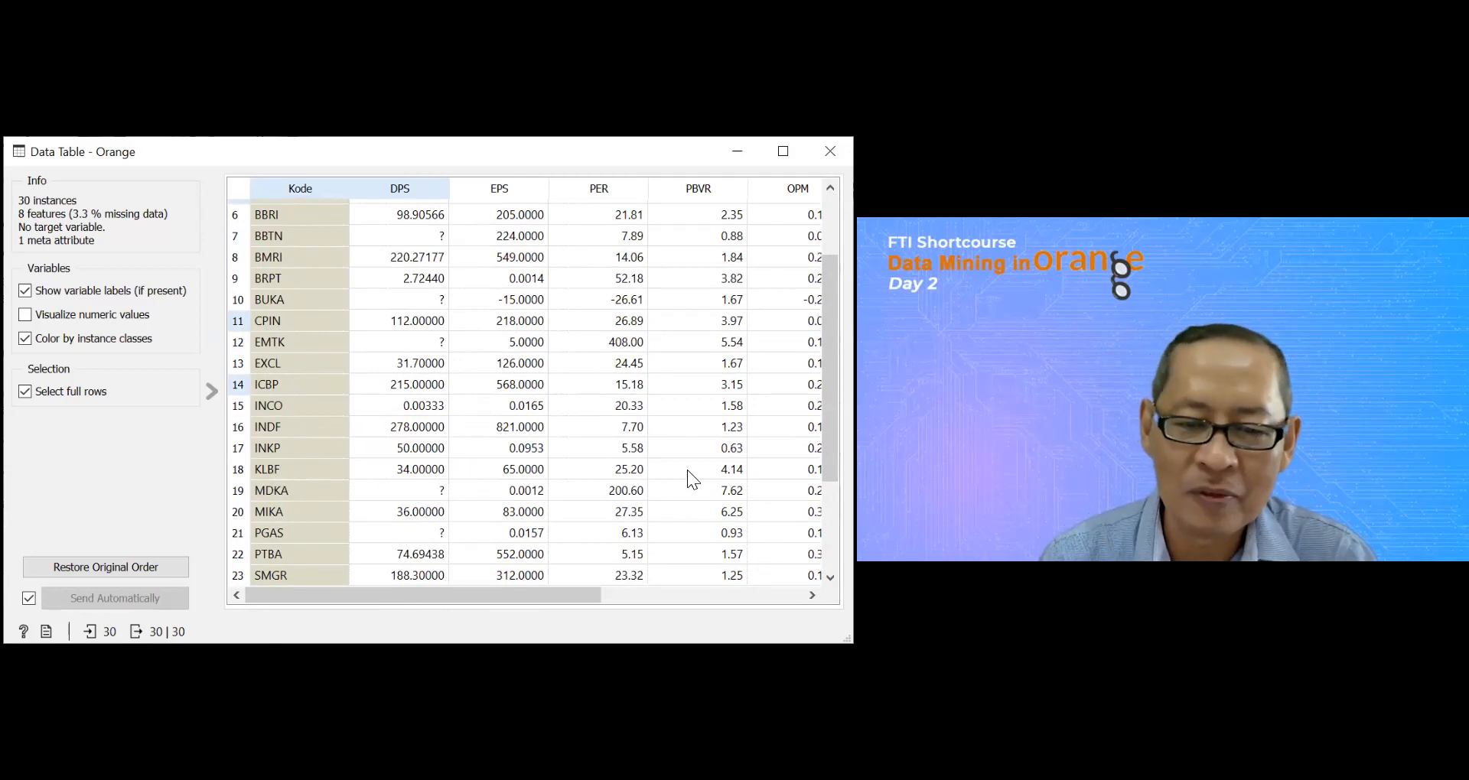
pyautogui.moveTo(830, 444); pyautogui.dragTo(830, 531)
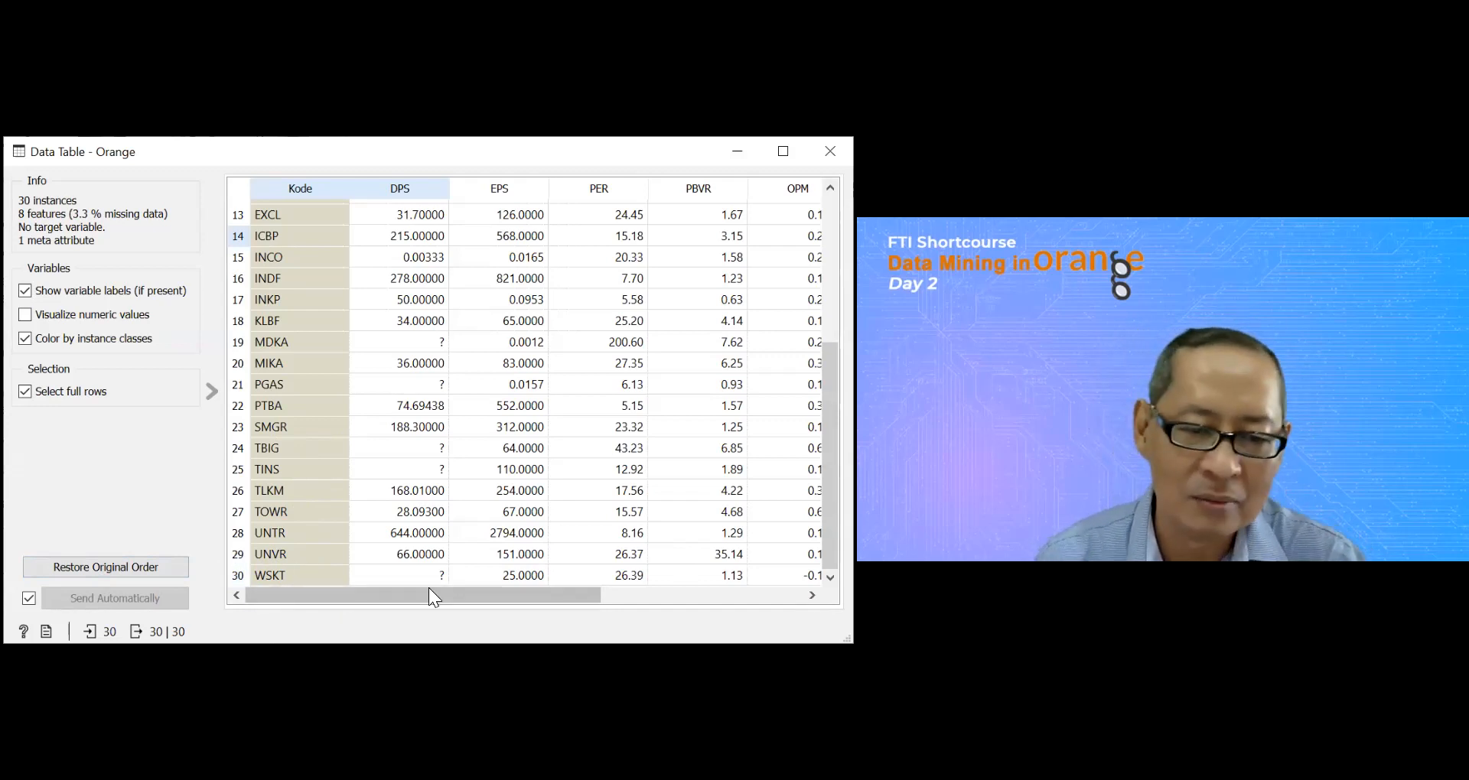
pyautogui.moveTo(534, 600); pyautogui.dragTo(325, 612)
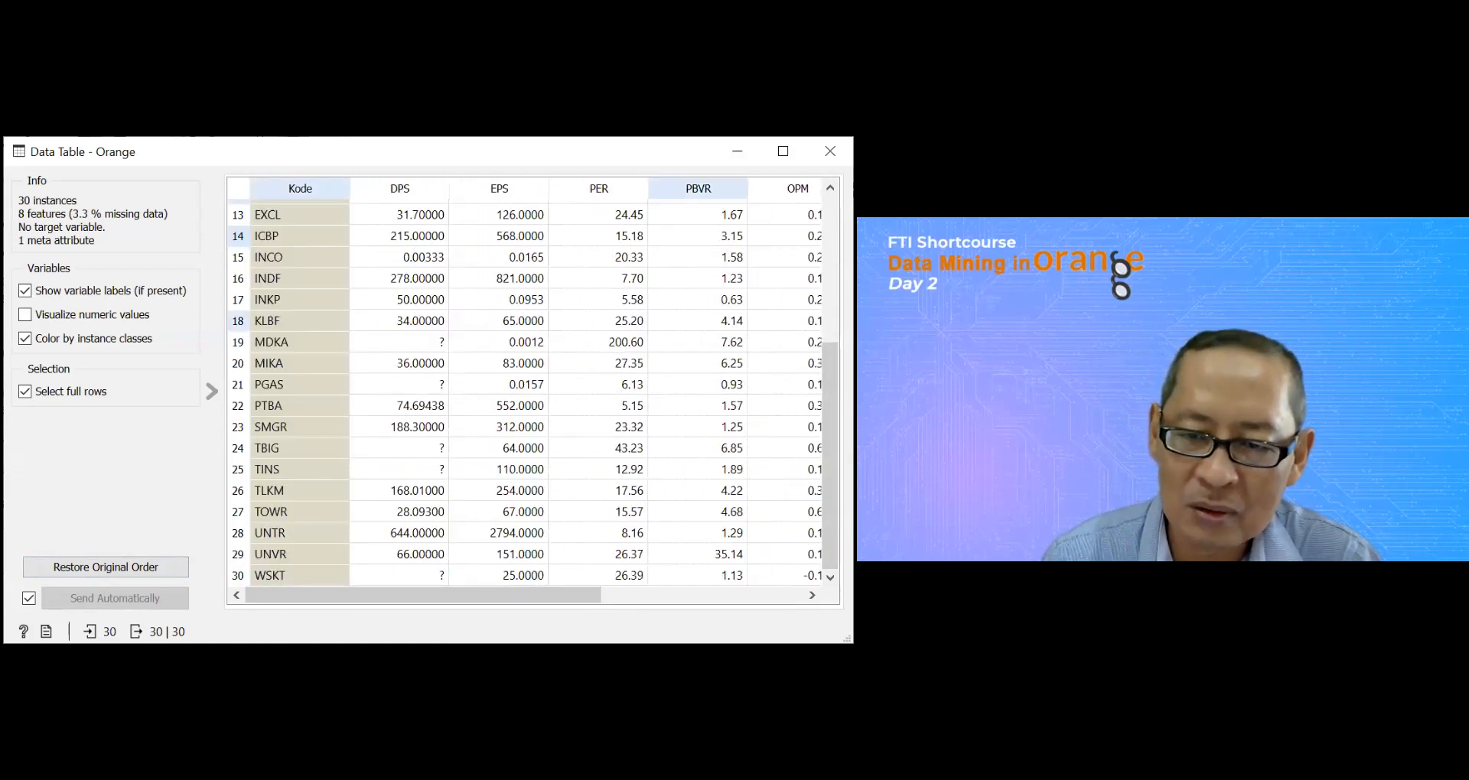
pyautogui.moveTo(830, 456); pyautogui.dragTo(830, 306)
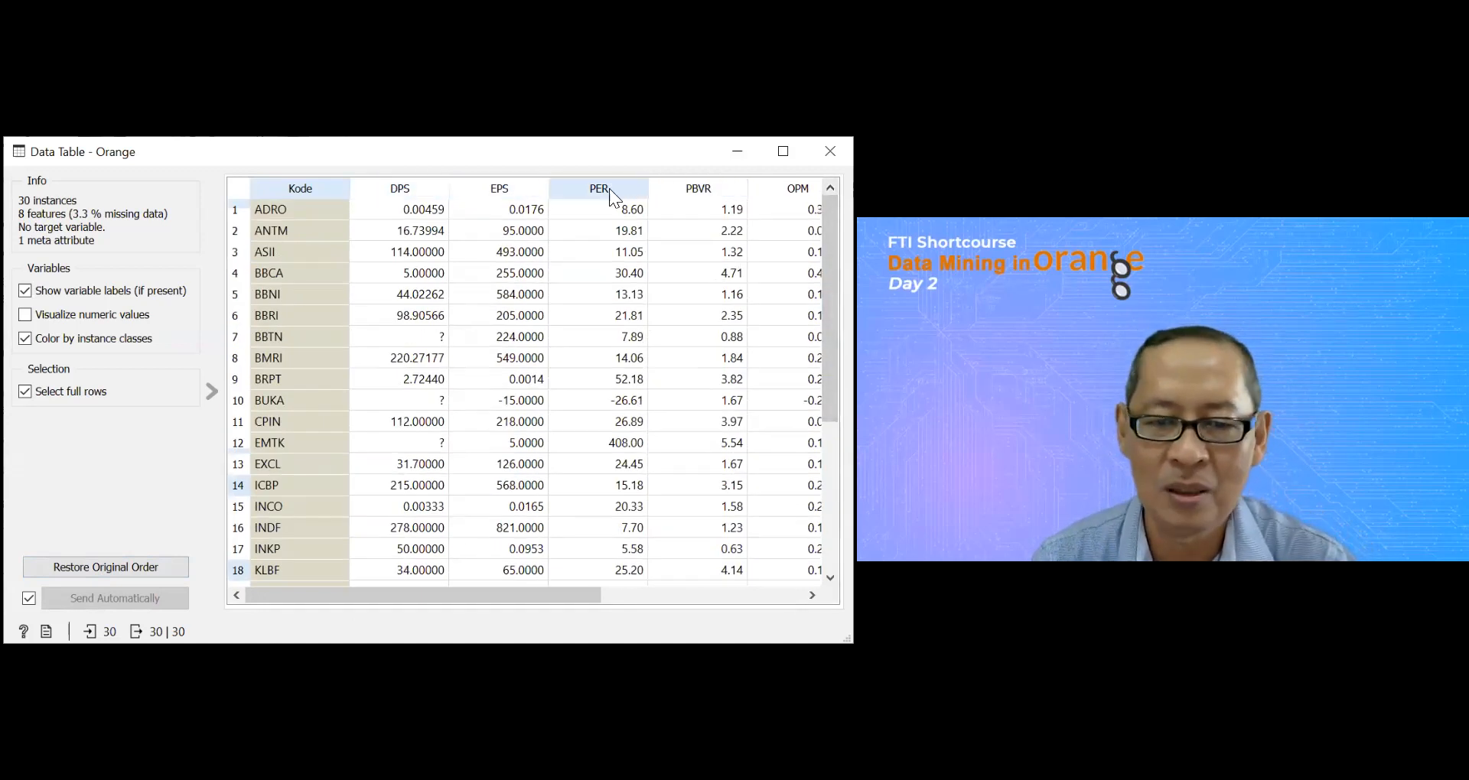
pyautogui.moveTo(512, 594); pyautogui.dragTo(711, 594)
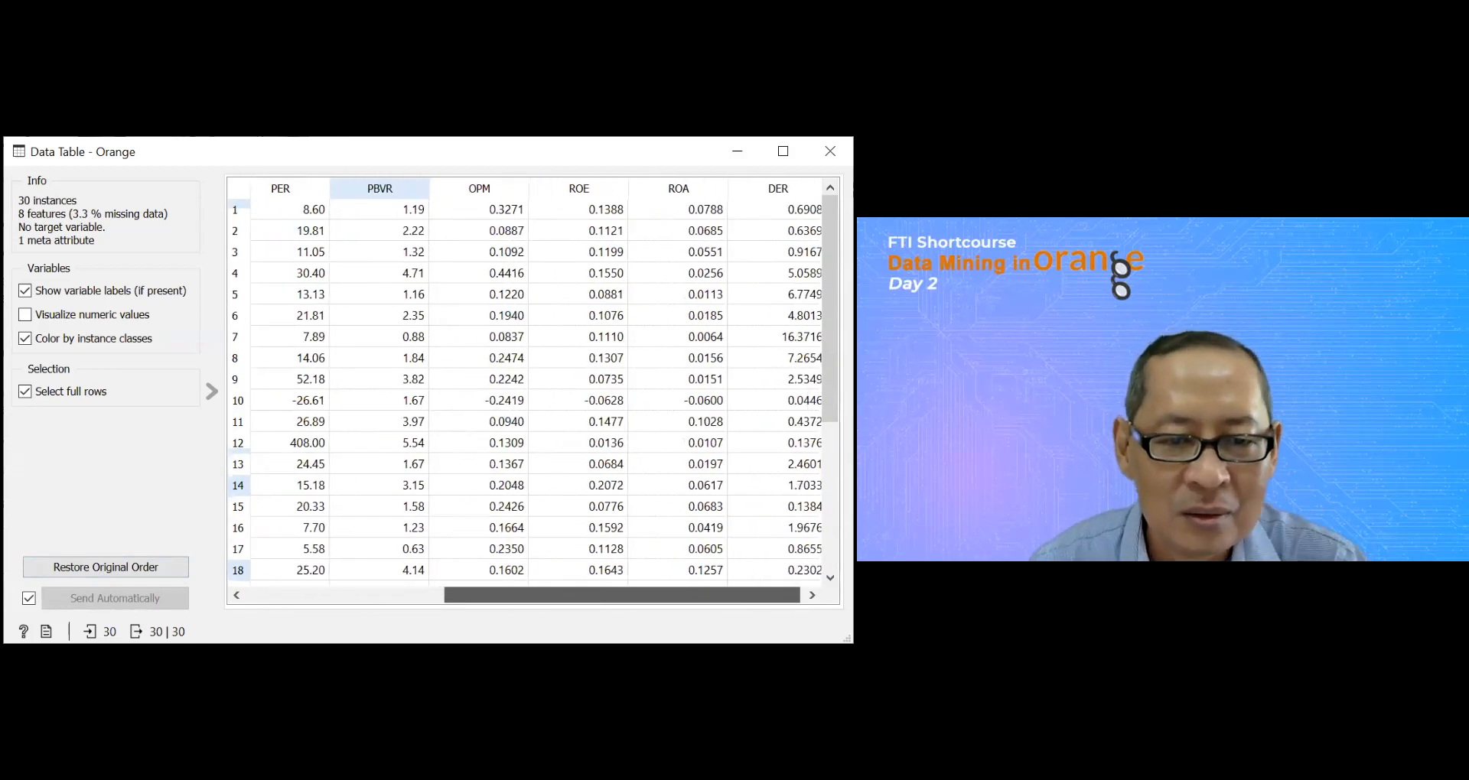
pyautogui.moveTo(711, 594); pyautogui.dragTo(761, 601)
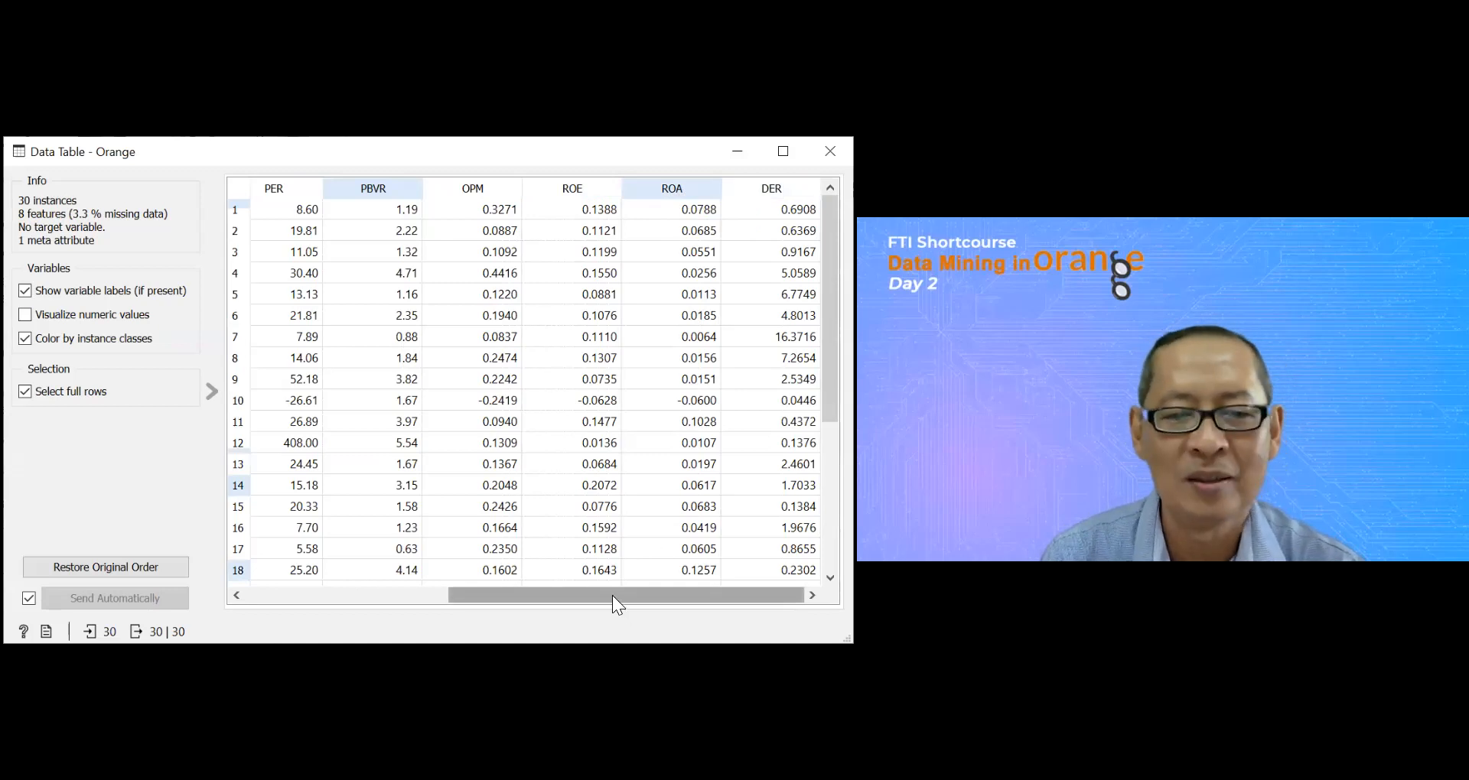
pyautogui.moveTo(612, 595); pyautogui.dragTo(452, 597)
pyautogui.moveTo(513, 556); pyautogui.dragTo(414, 601)
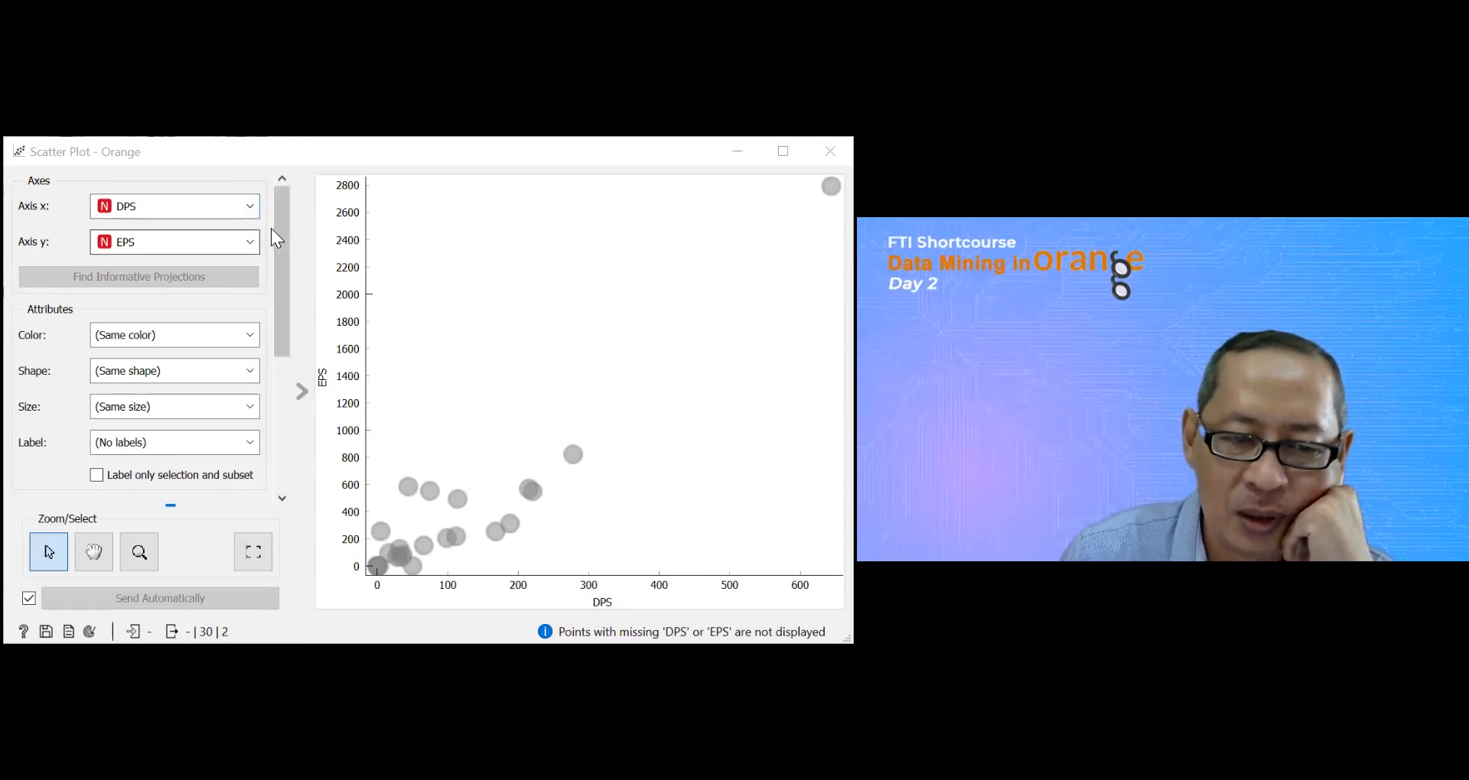
# Step: Plot PBVR on the x-axis against PER on the y-axis in the scatter plot and colour the points by Cluster
pyautogui.click(256, 208)
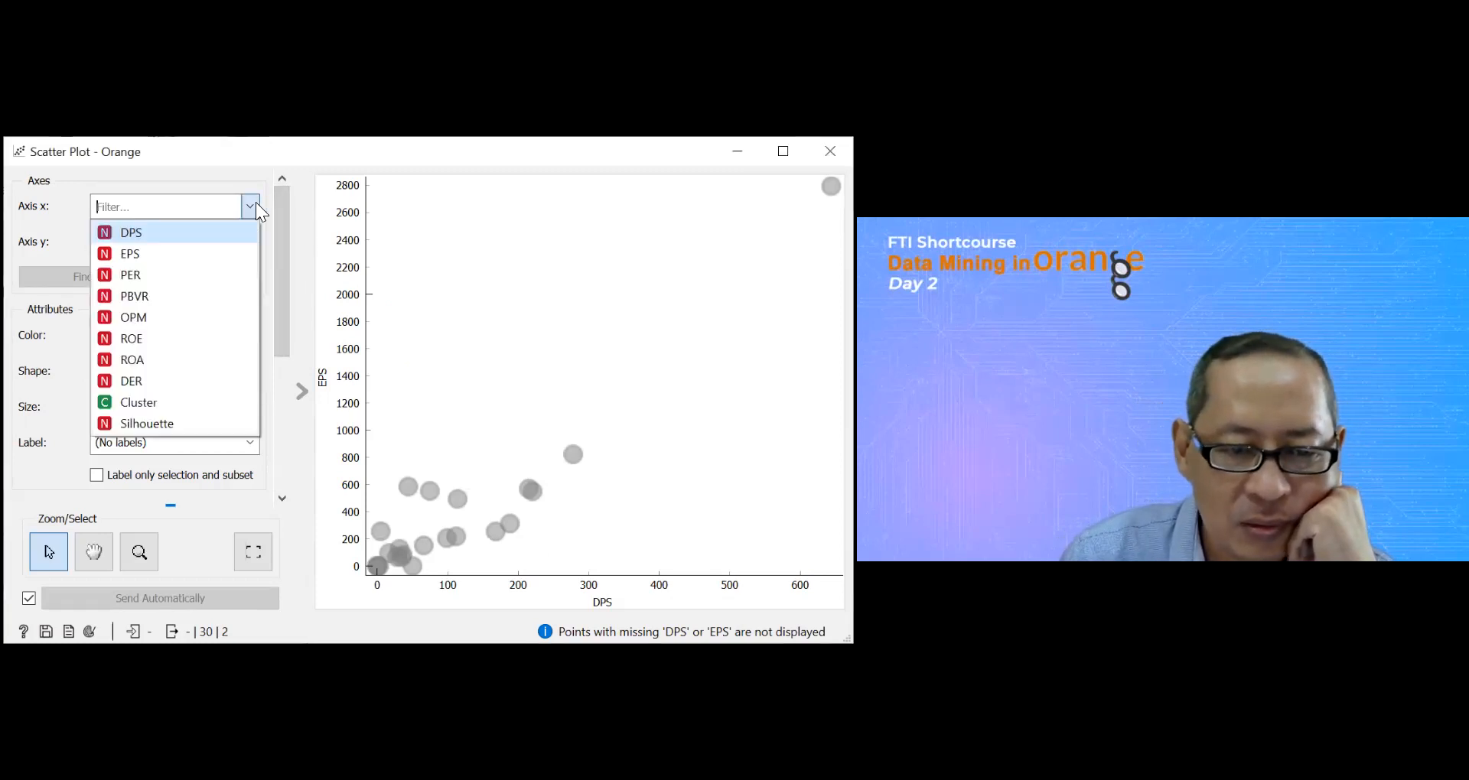
pyautogui.click(152, 296)
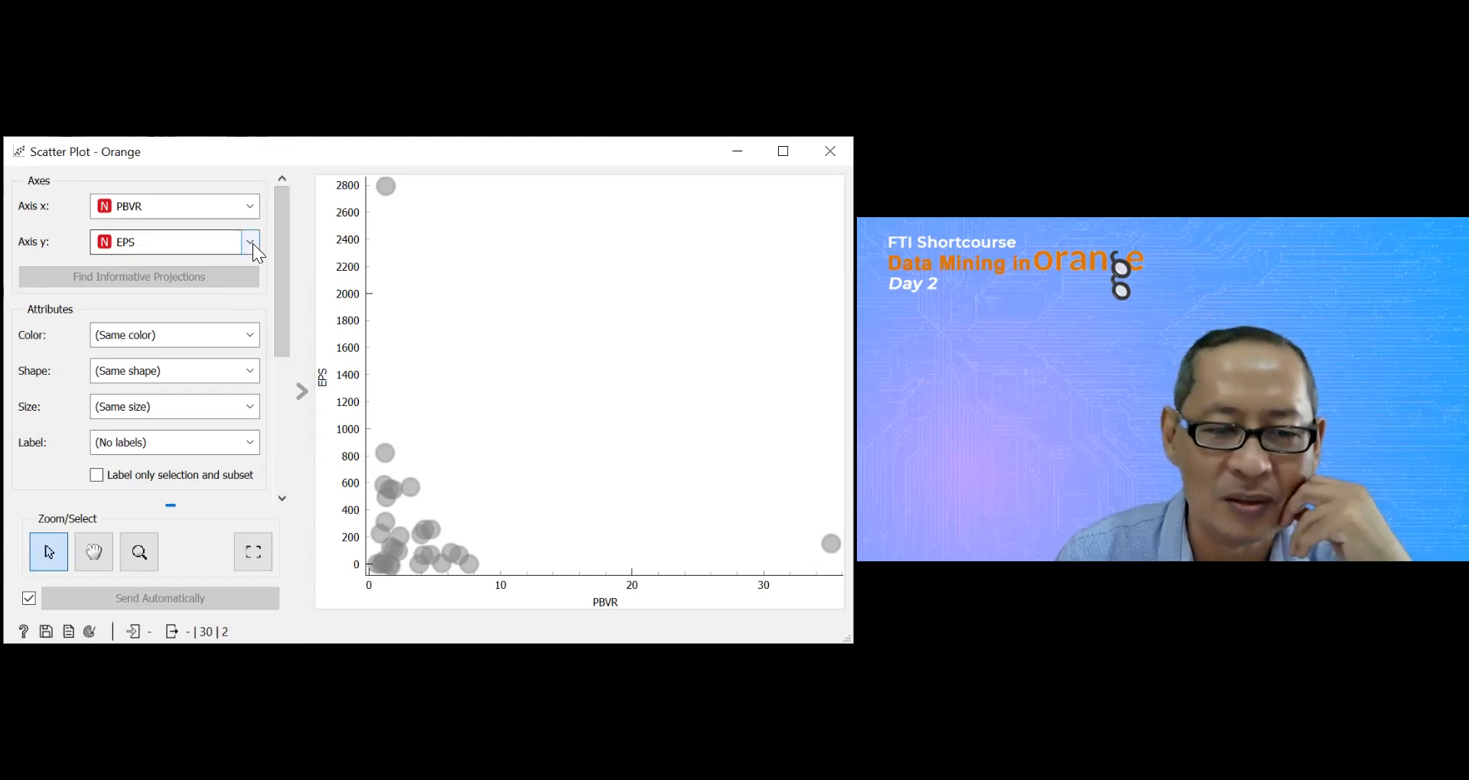
pyautogui.click(250, 337)
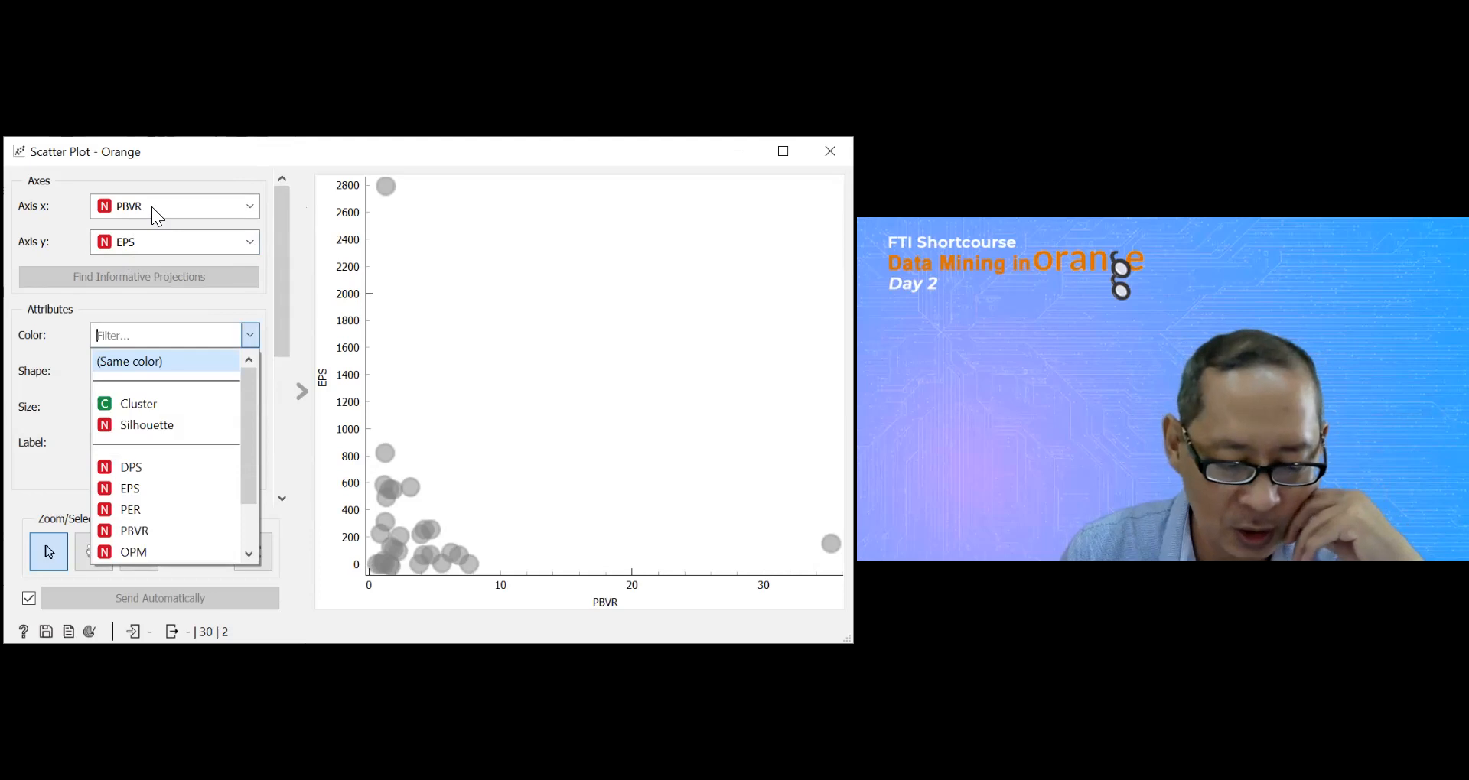
pyautogui.click(251, 247)
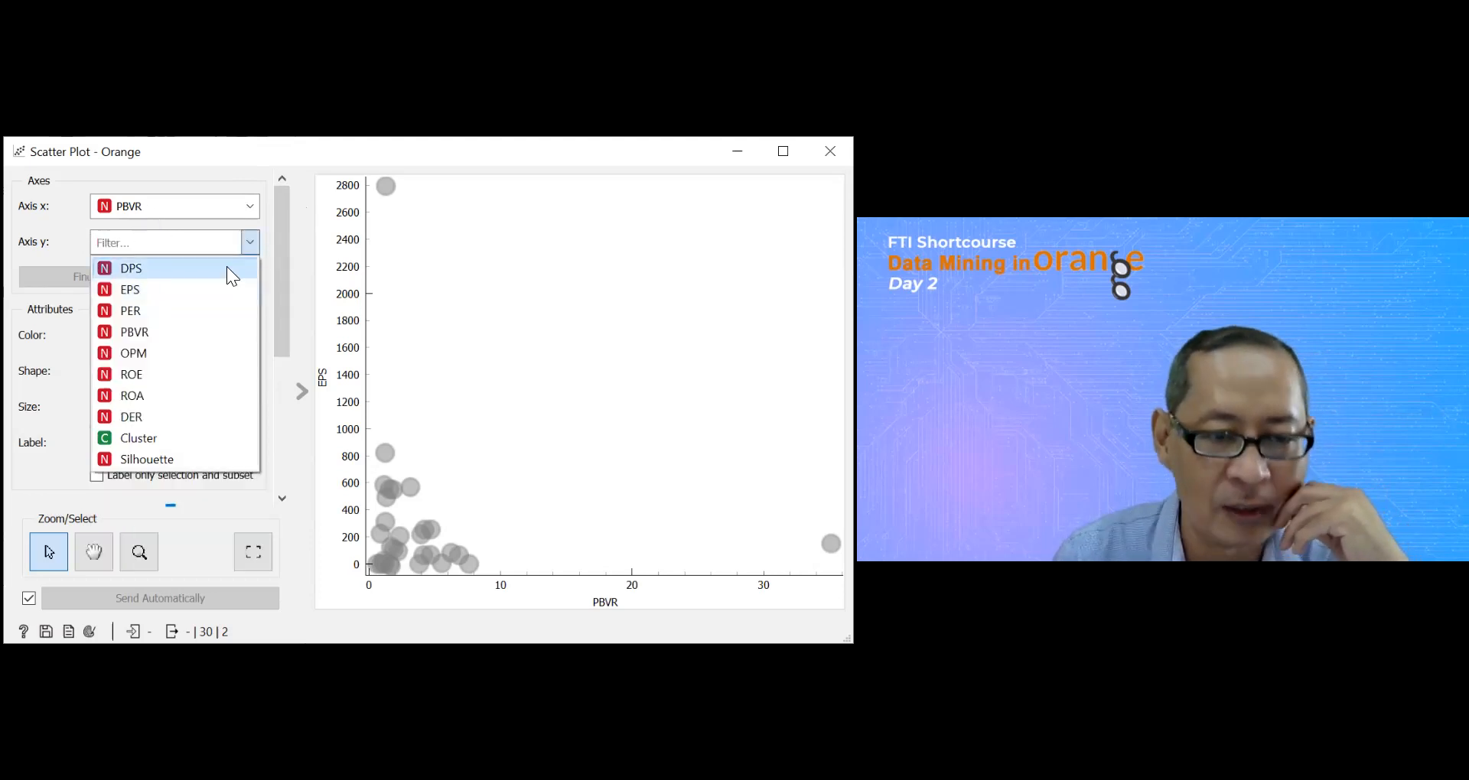
pyautogui.click(138, 312)
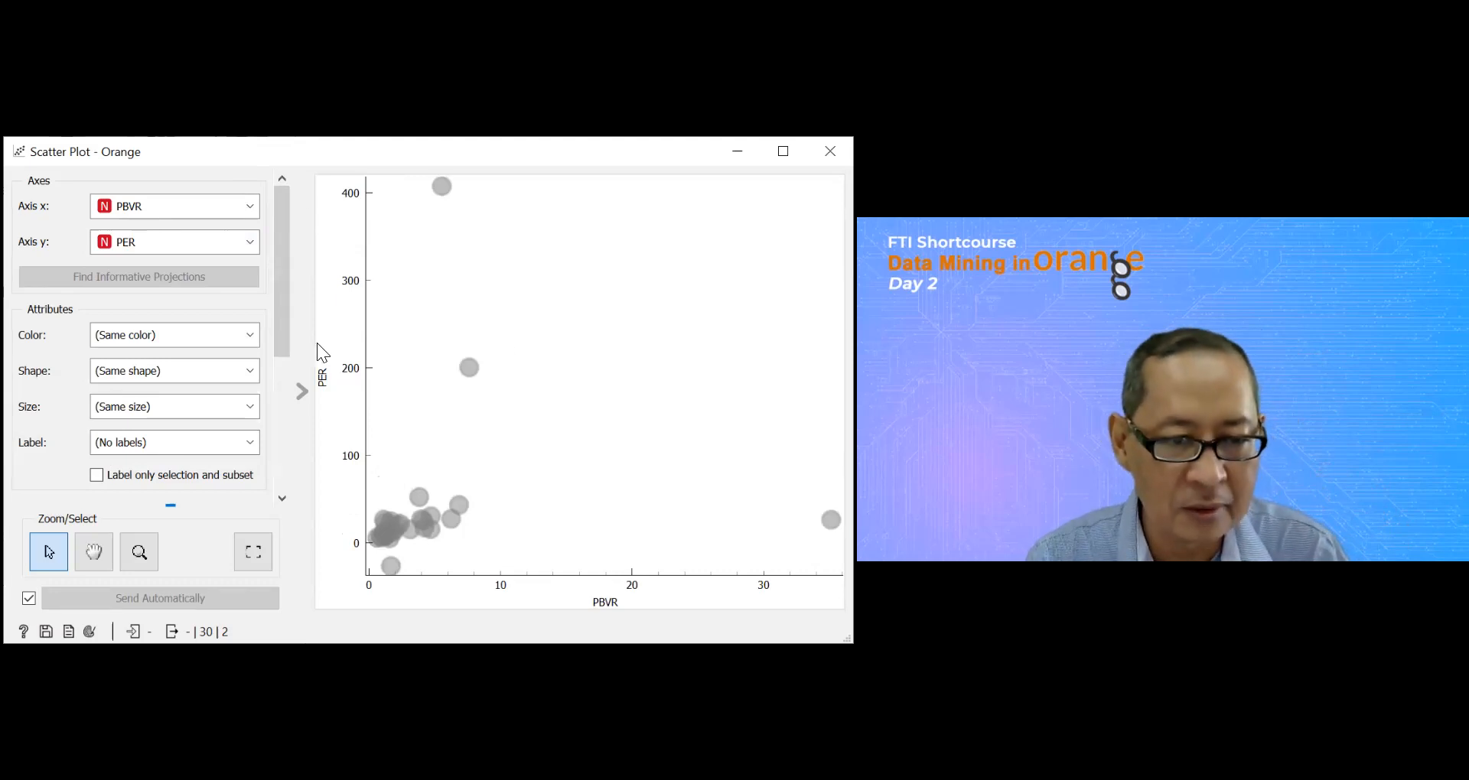
pyautogui.click(246, 337)
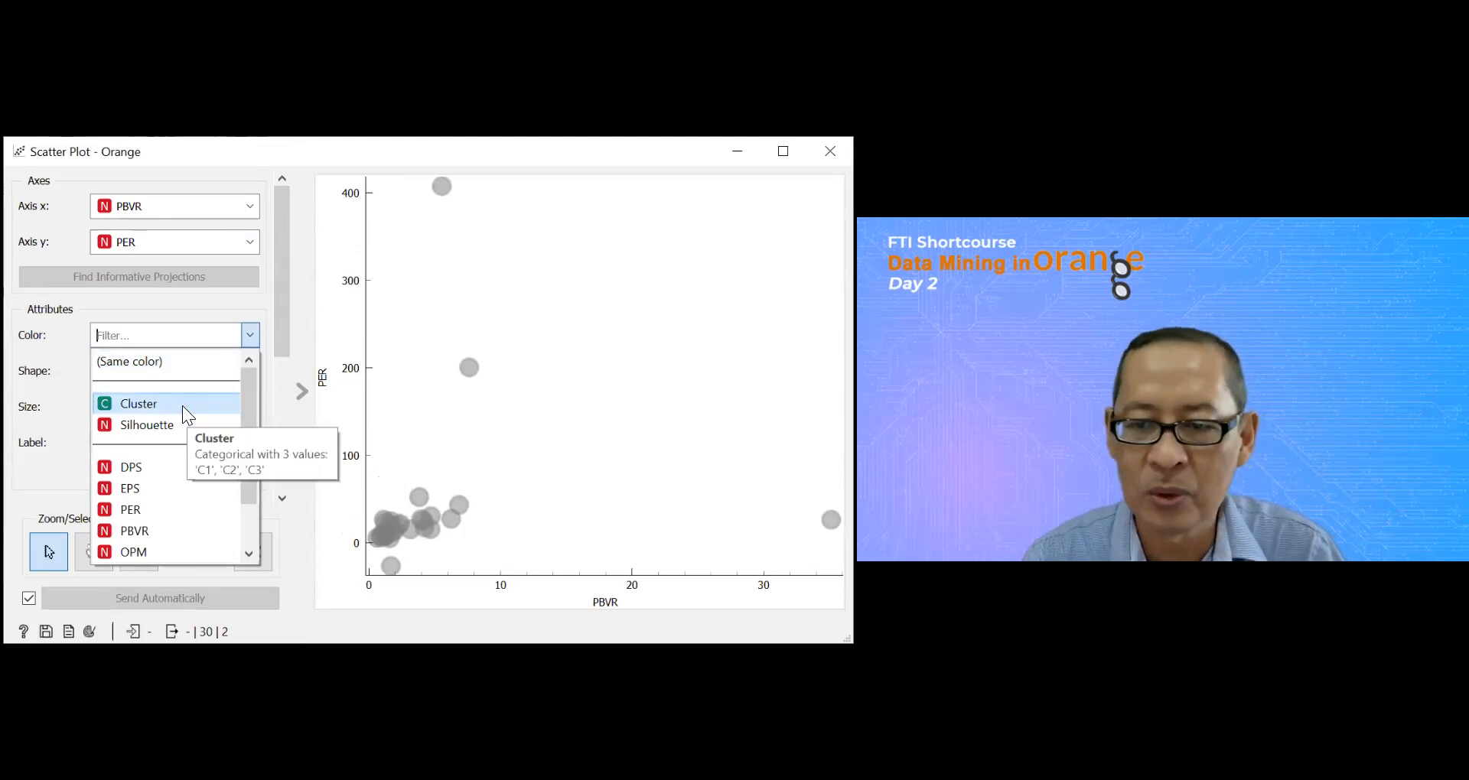
pyautogui.click(183, 405)
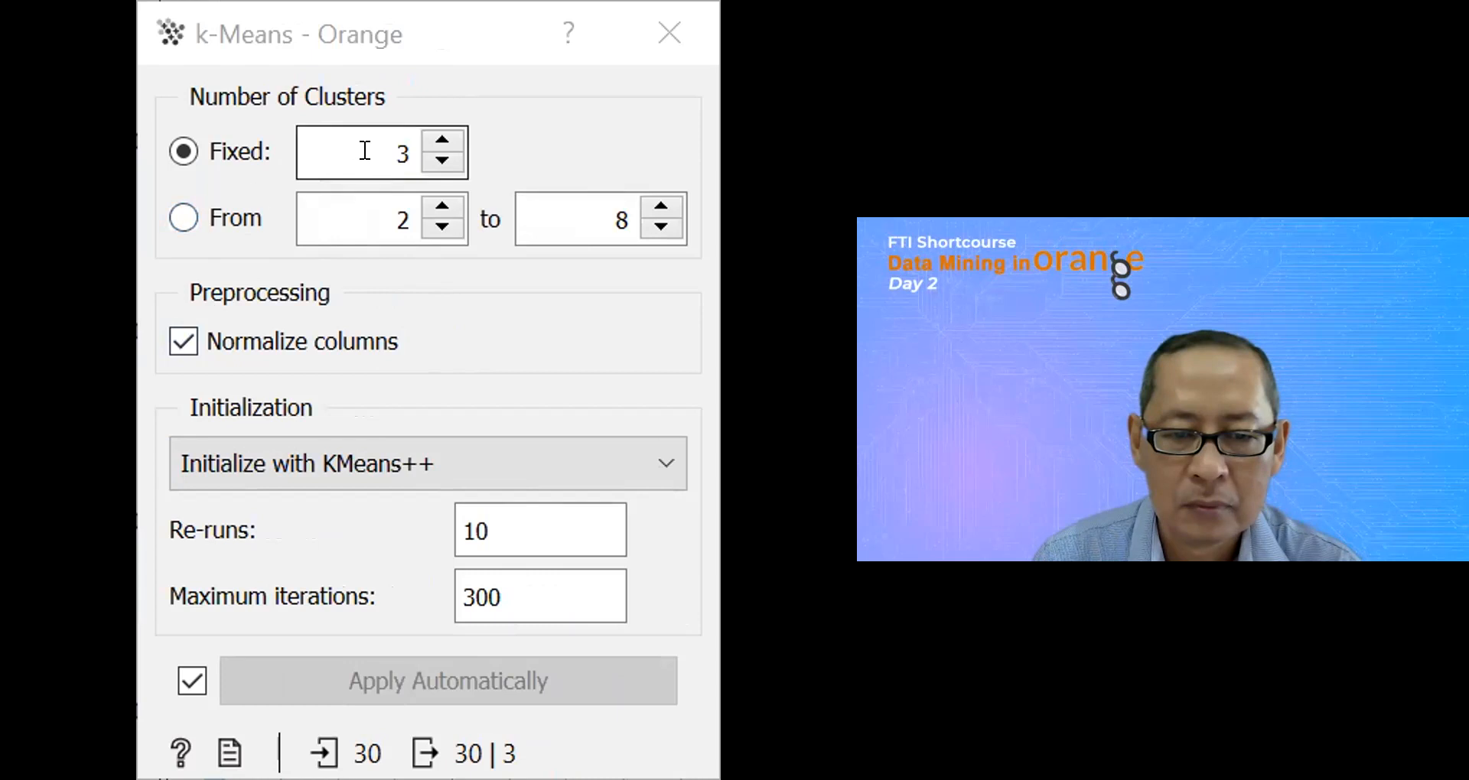
# Step: Set the fixed number of k-Means clusters to 2 and inspect individual points of the recoloured scatter plot
pyautogui.click(422, 161)
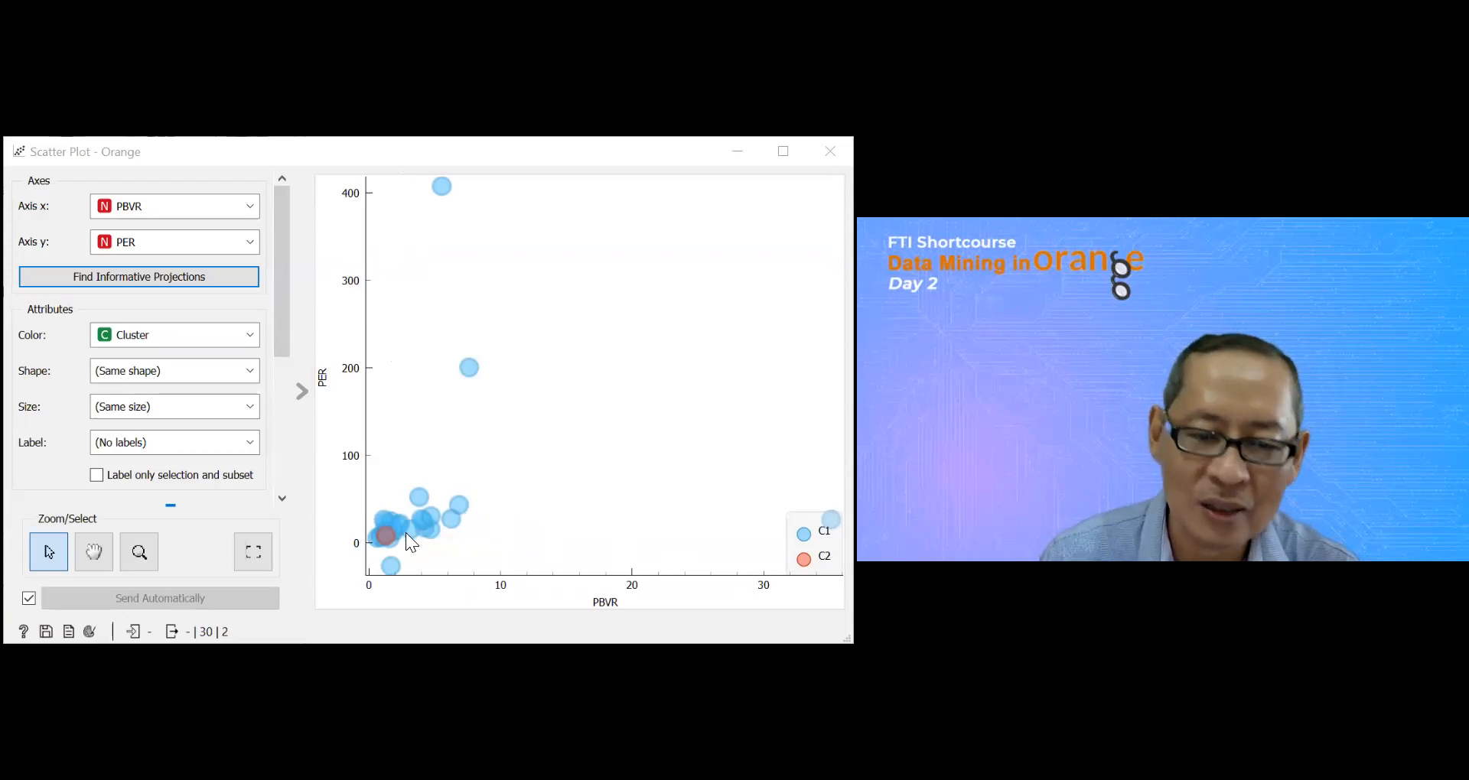
pyautogui.moveTo(391, 538)
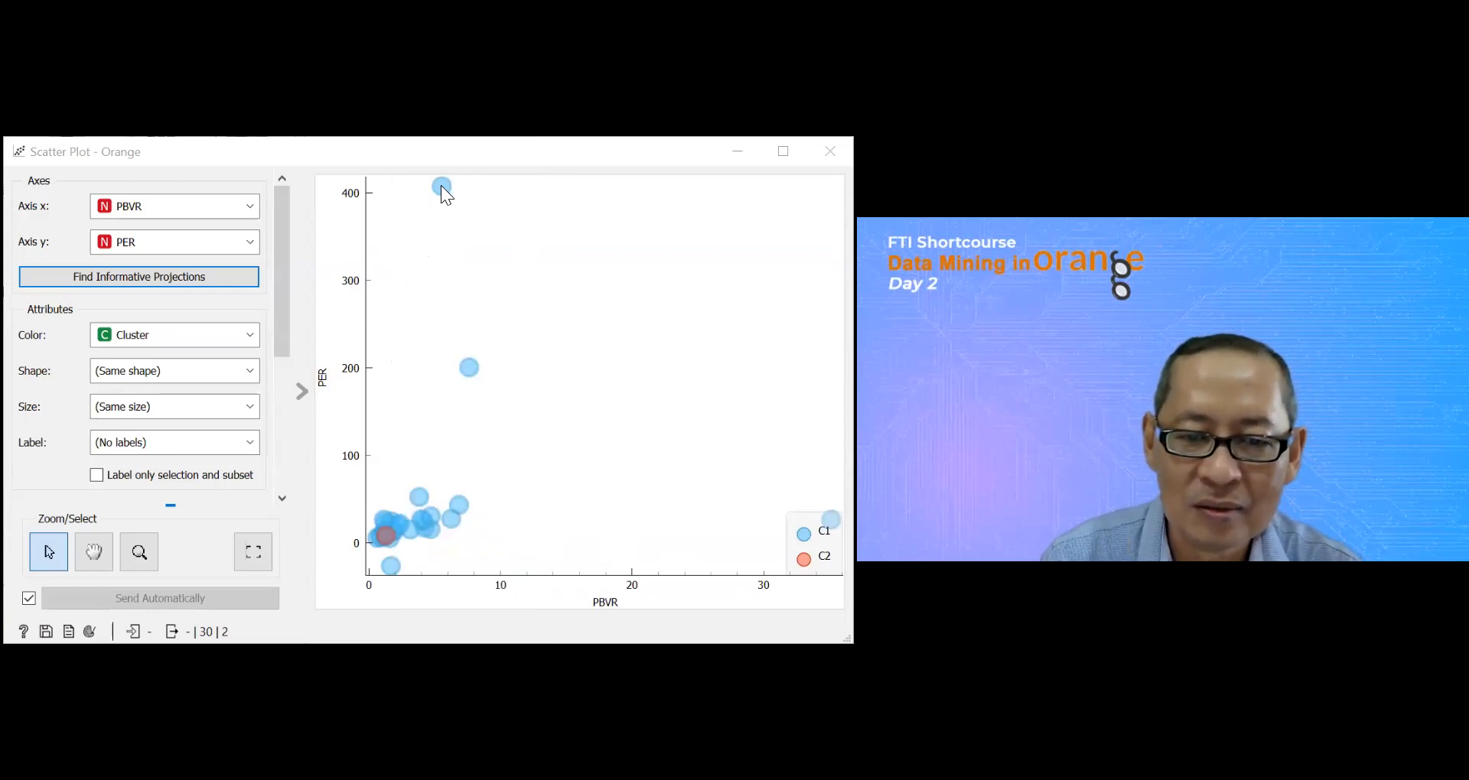
pyautogui.moveTo(443, 186)
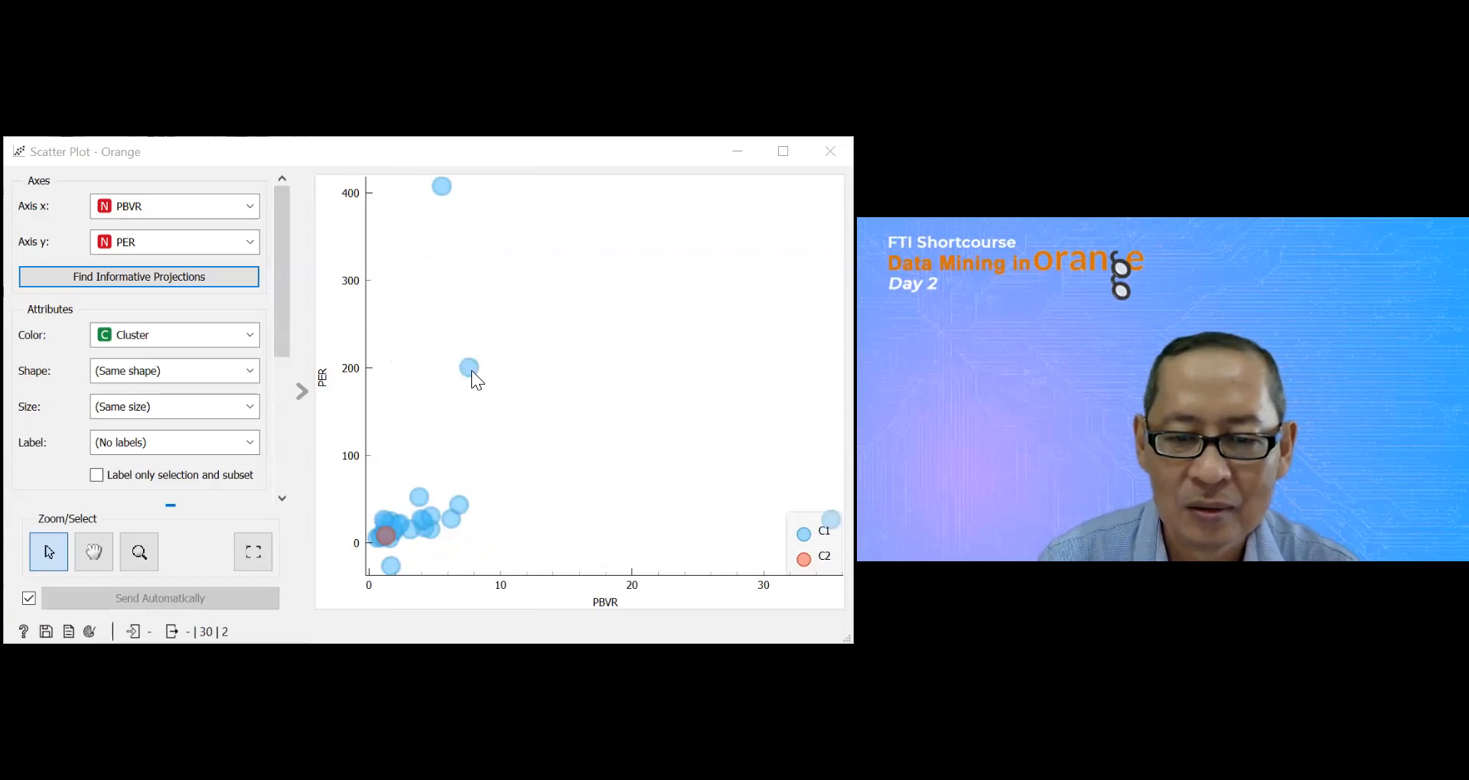
pyautogui.moveTo(473, 372)
pyautogui.moveTo(426, 504)
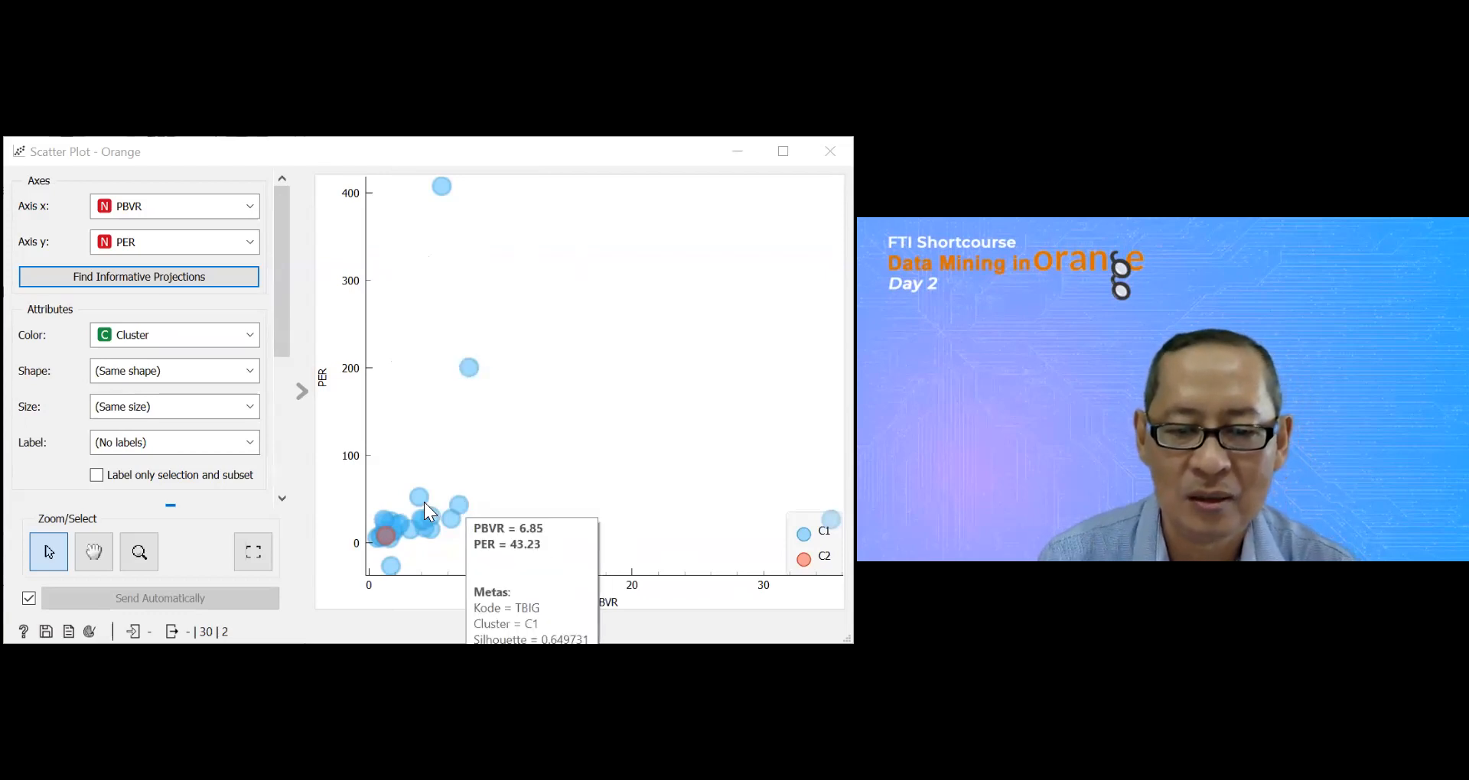
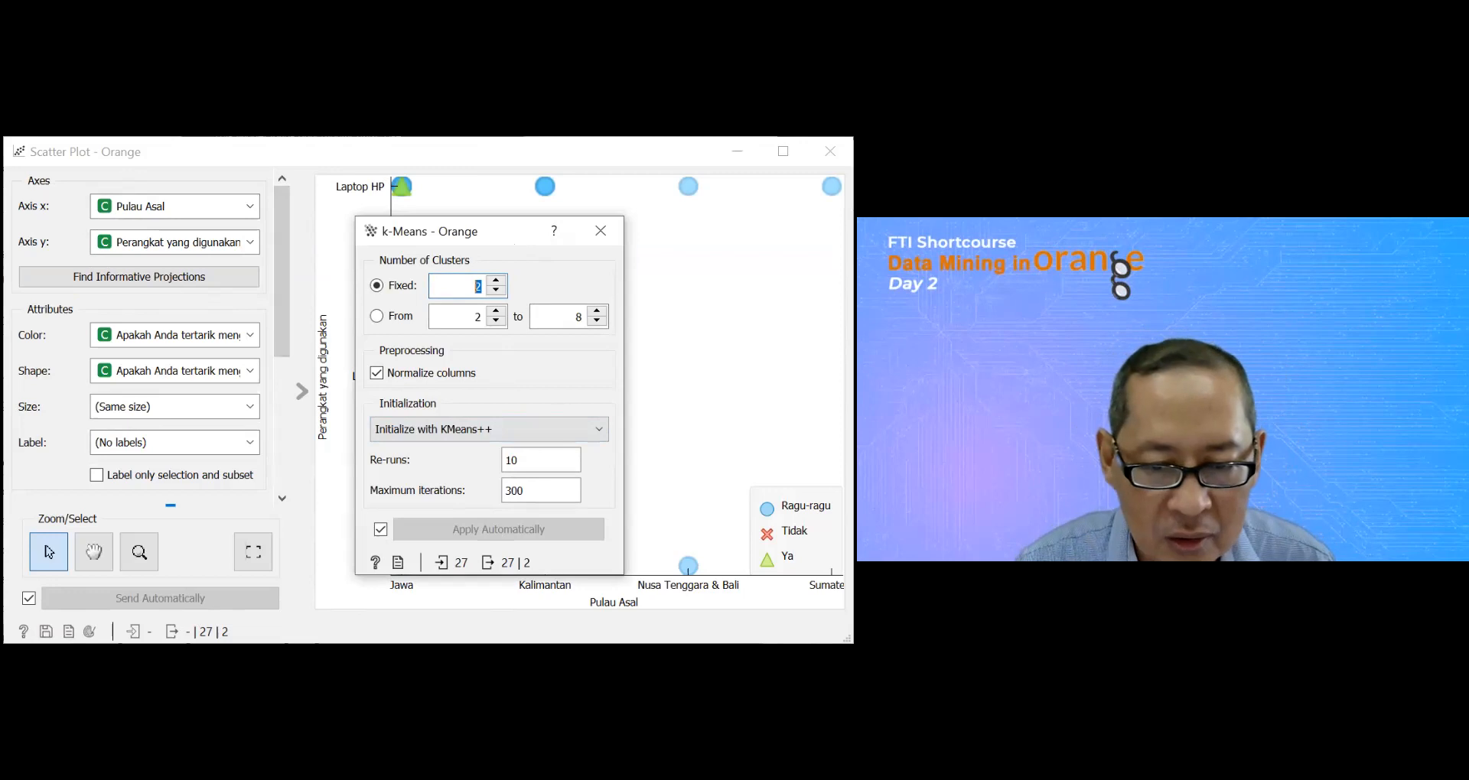
# Step: Inspect the scatter plot point for Pulau Asal Sumatera and Perangkat yang digunakan Laptop HP
pyautogui.click(686, 633)
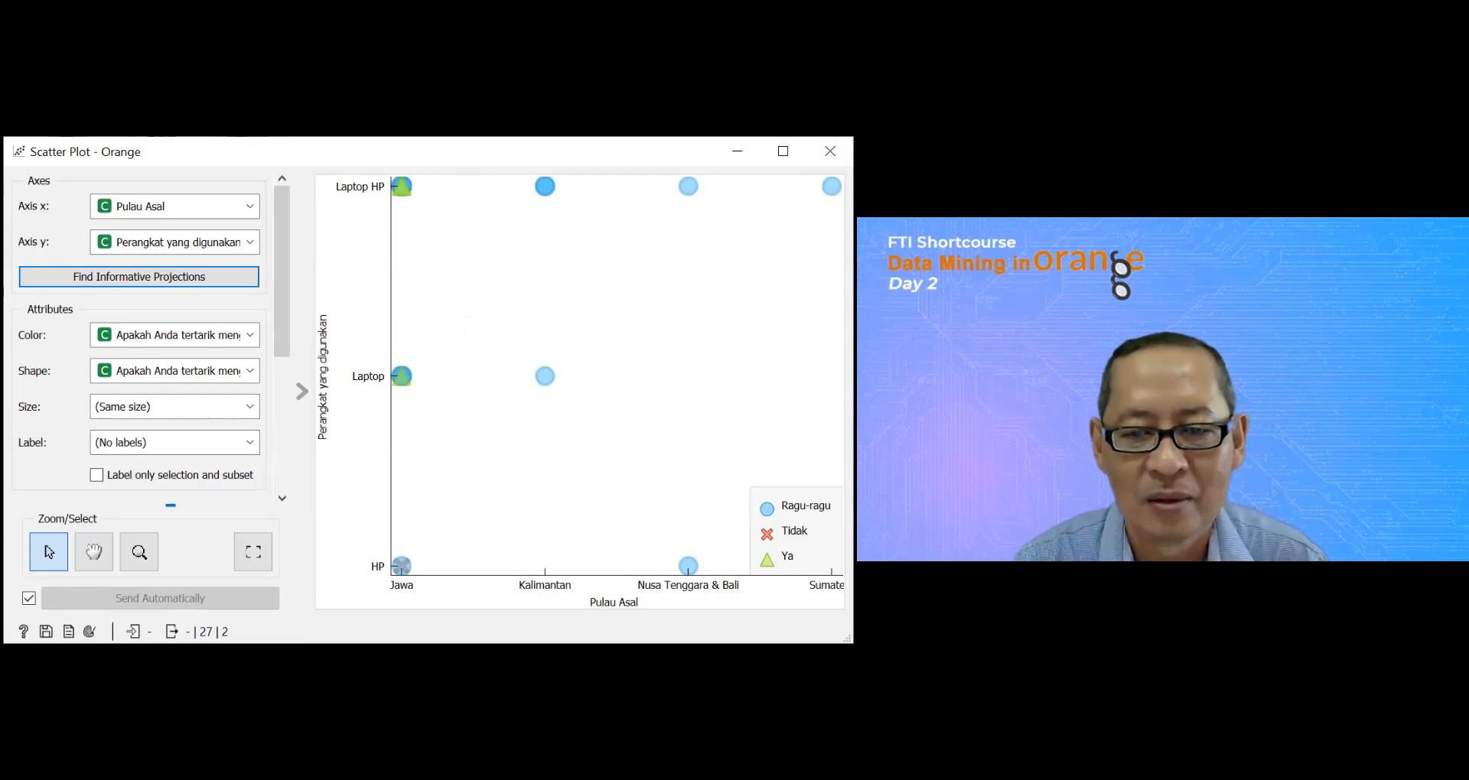
pyautogui.moveTo(832, 186)
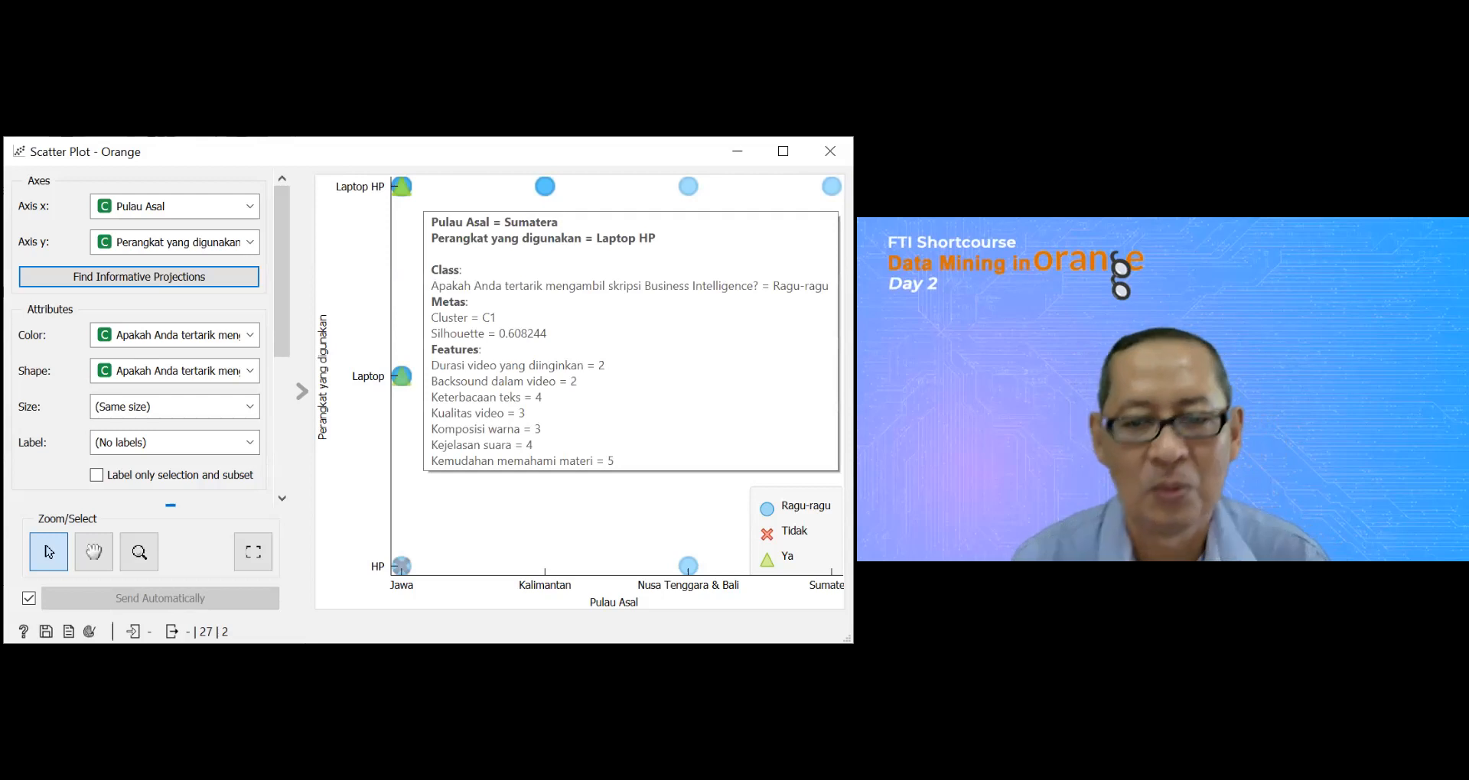
pyautogui.click(832, 186)
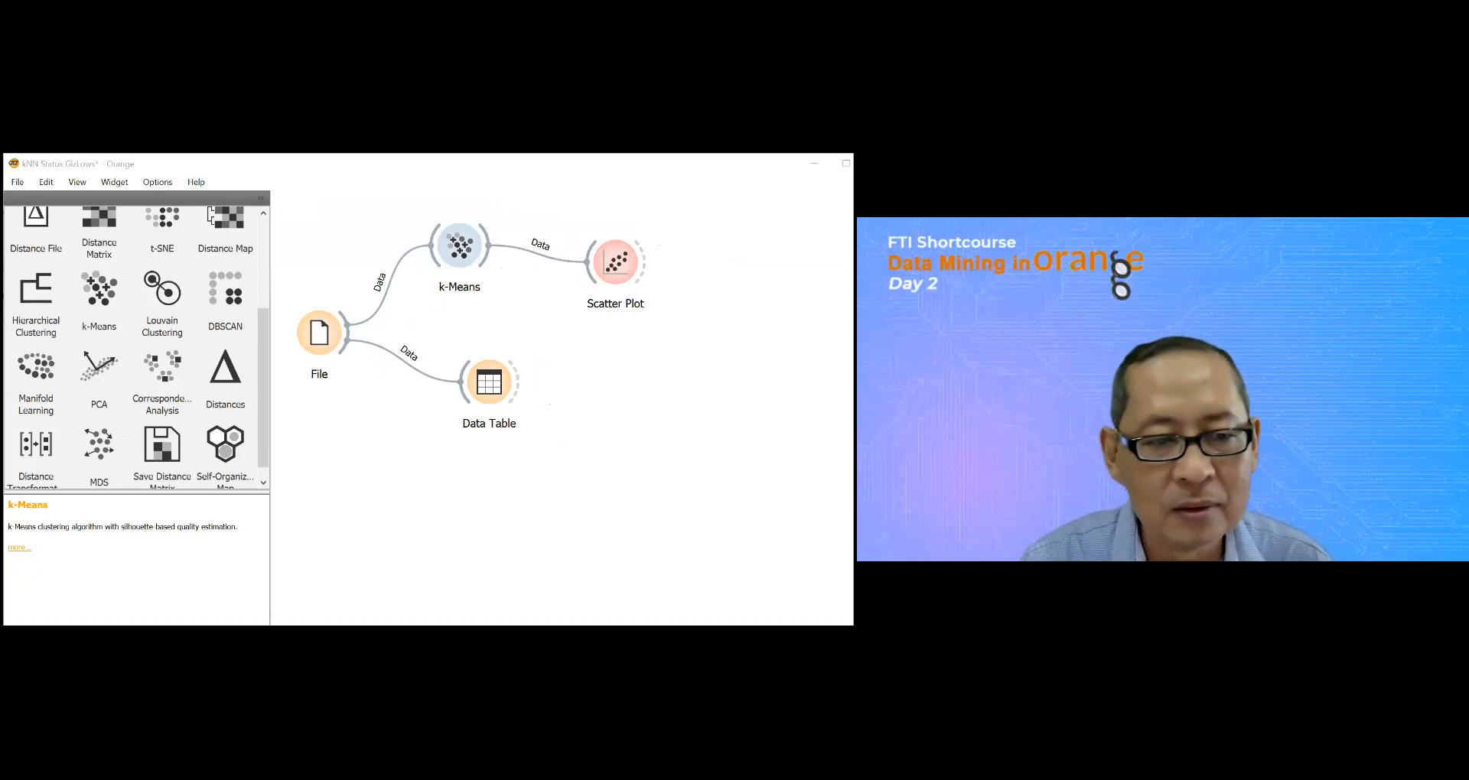
# Step: Replace the k-Means widget with a Louvain Clustering widget linked between File and Scatter Plot
pyautogui.rightClick(471, 249)
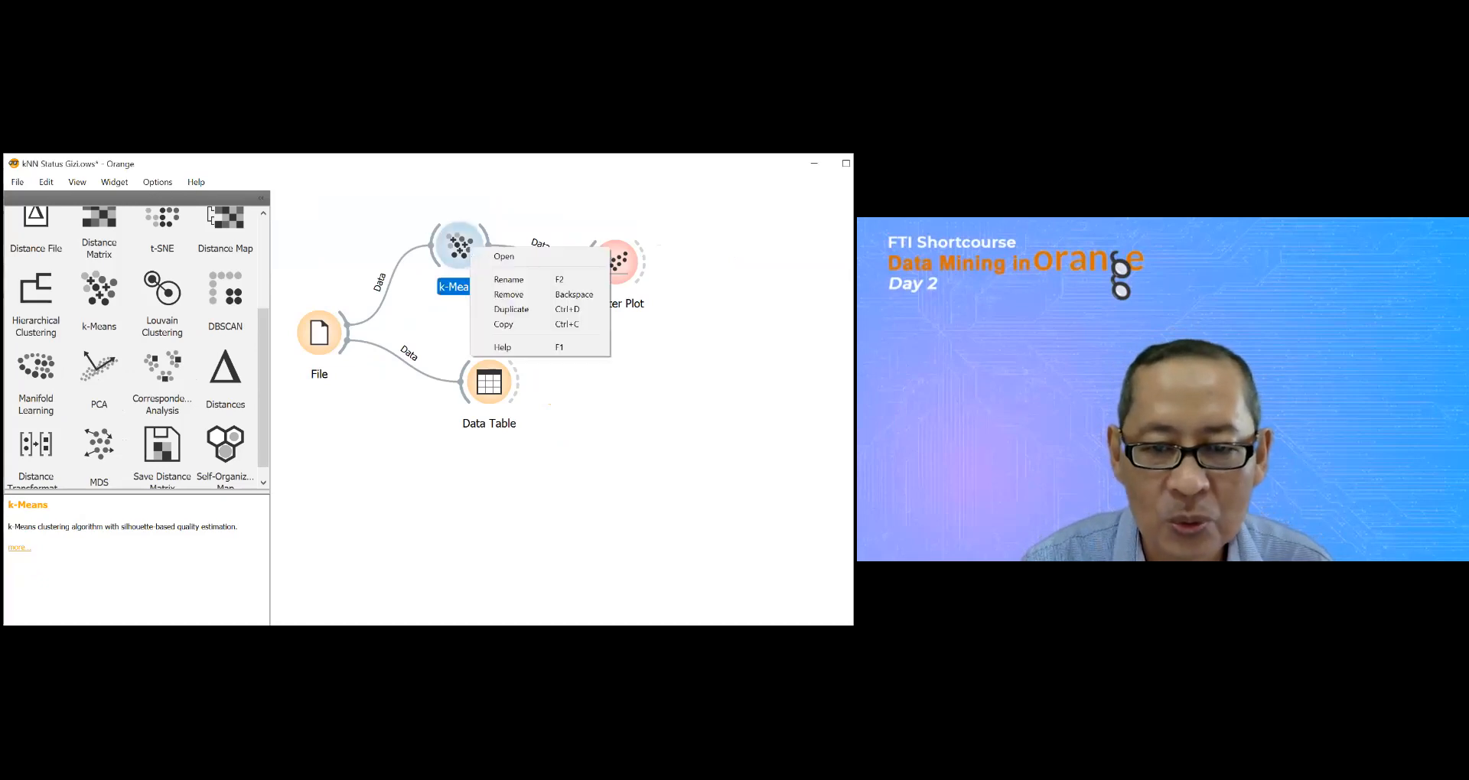
pyautogui.click(509, 294)
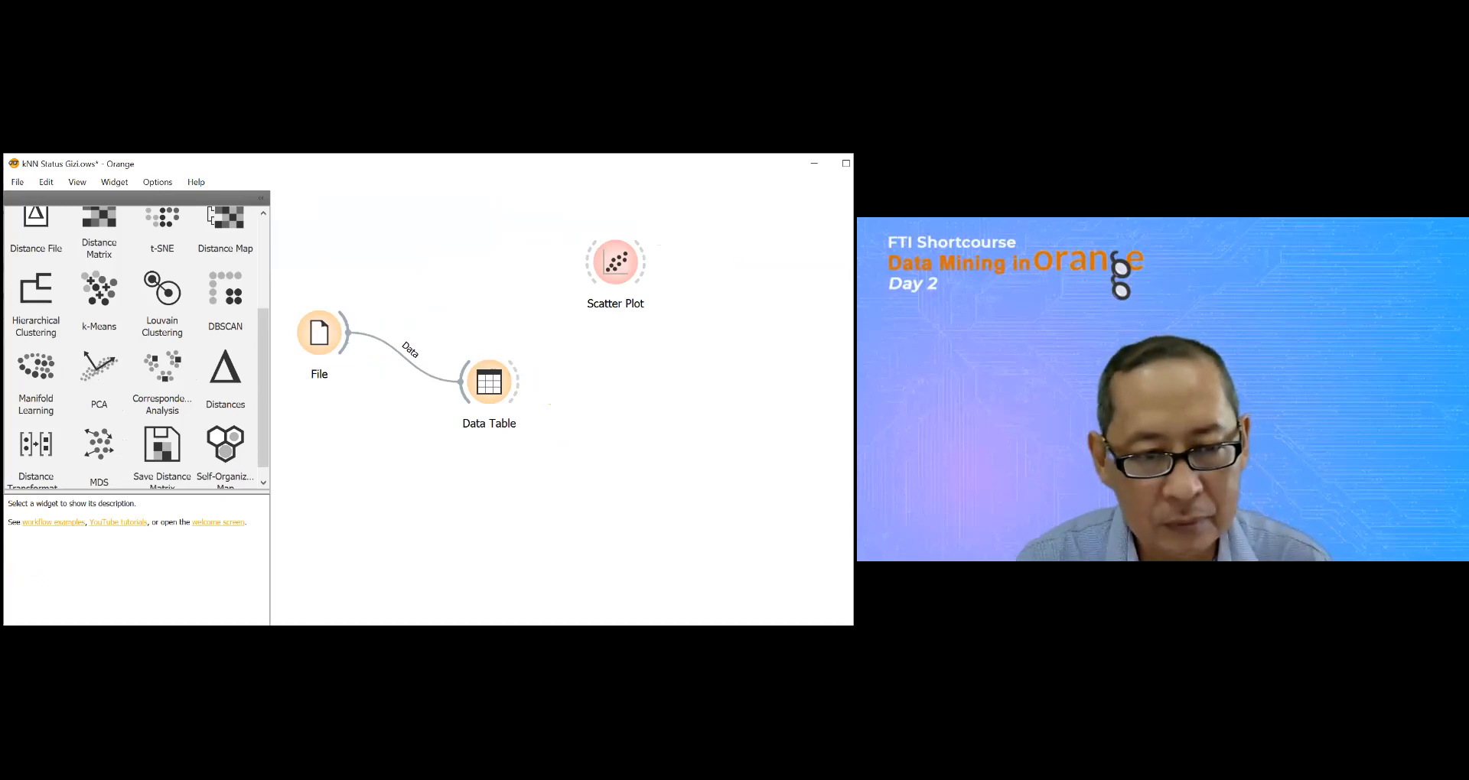
pyautogui.moveTo(25, 291); pyautogui.dragTo(459, 266)
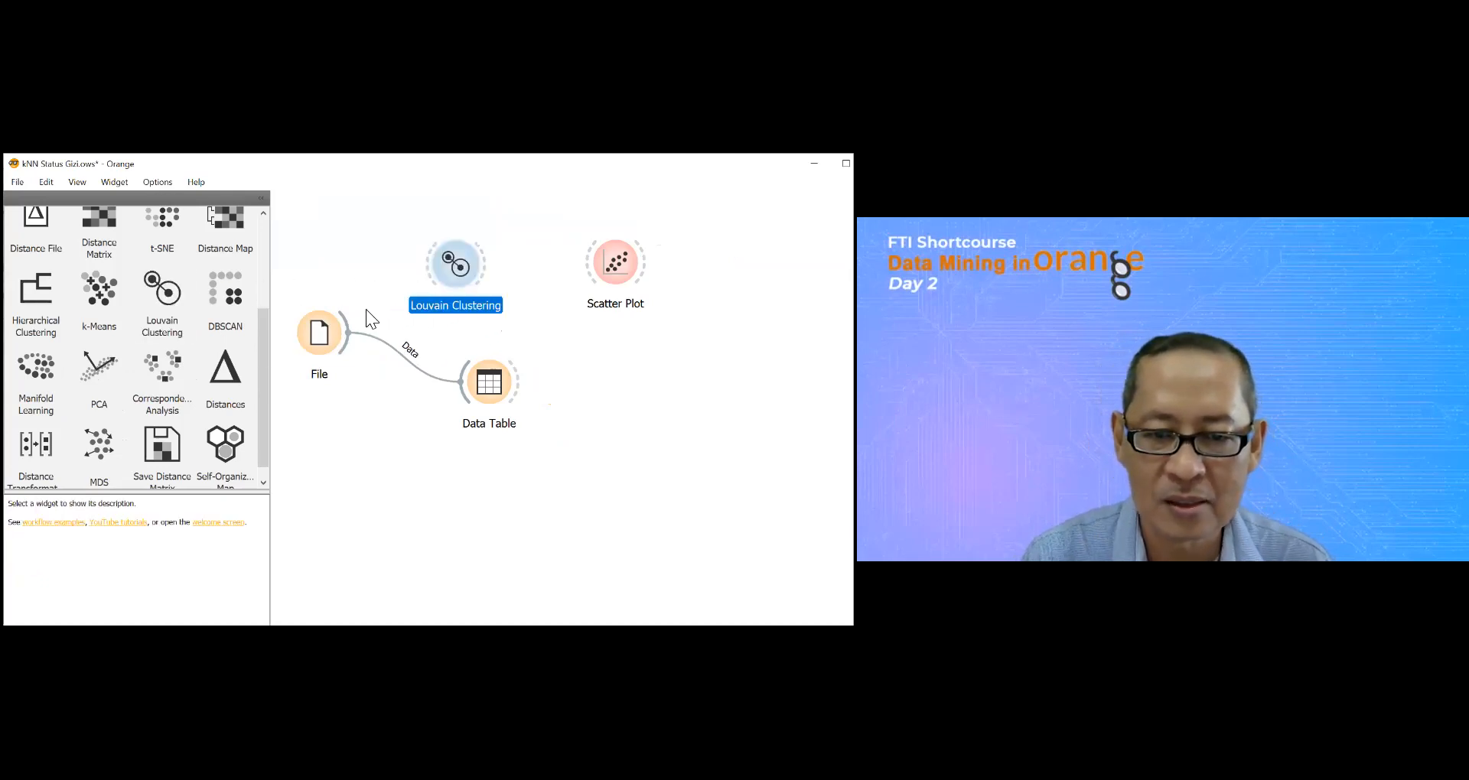
pyautogui.moveTo(351, 326); pyautogui.dragTo(589, 262)
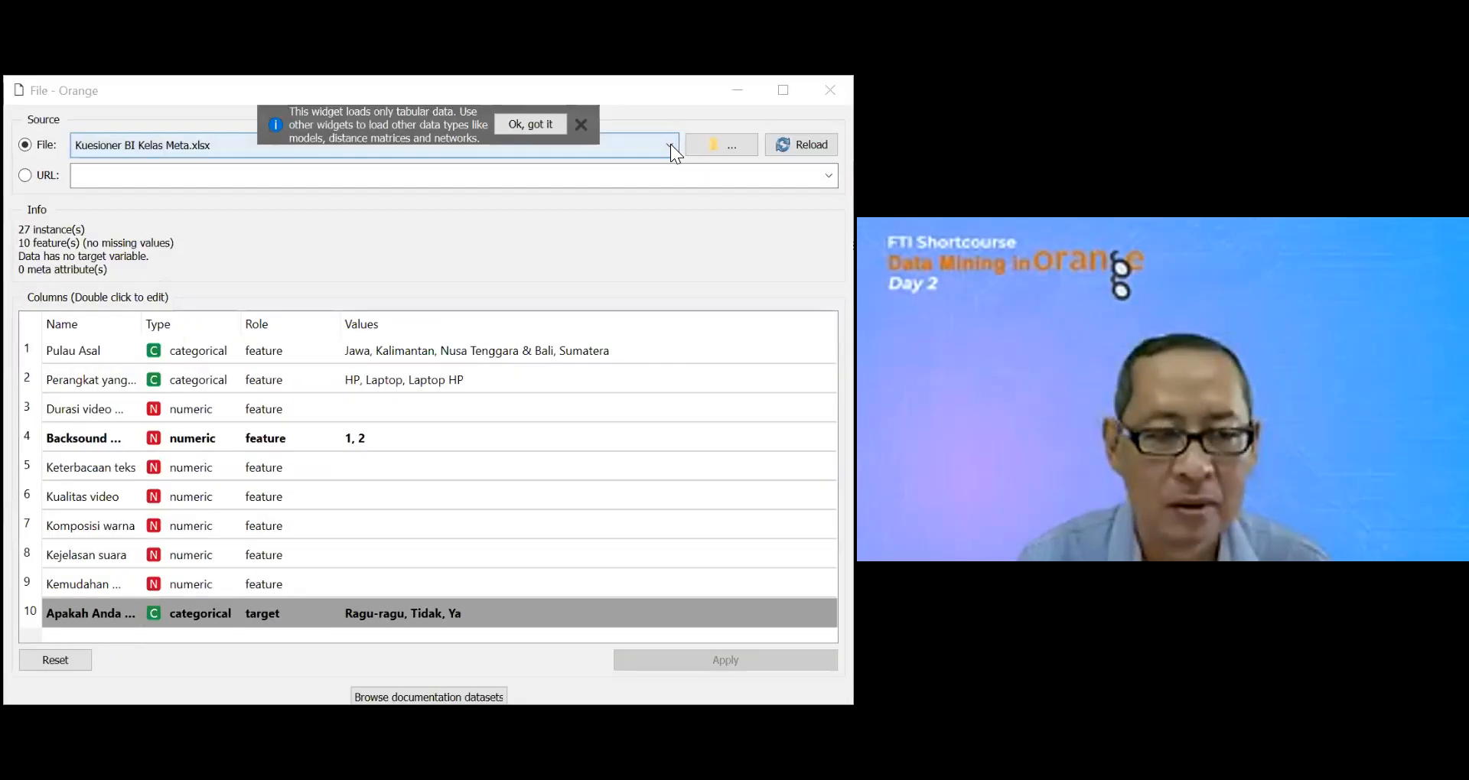
# Step: Load the IDX30 stock data in the File widget and run Louvain Clustering on it with 11 k neighbors
pyautogui.click(670, 144)
pyautogui.click(268, 178)
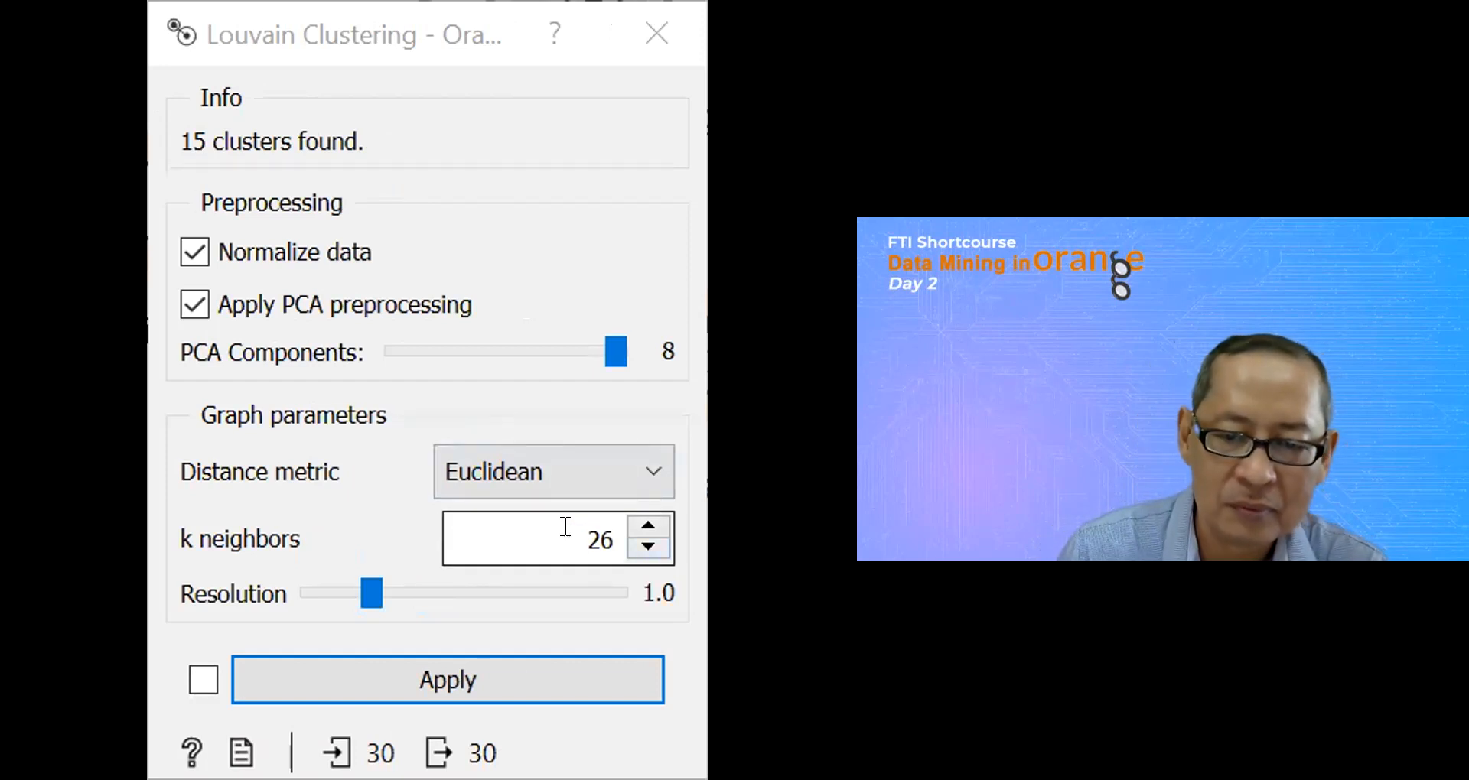
pyautogui.doubleClick(601, 526)
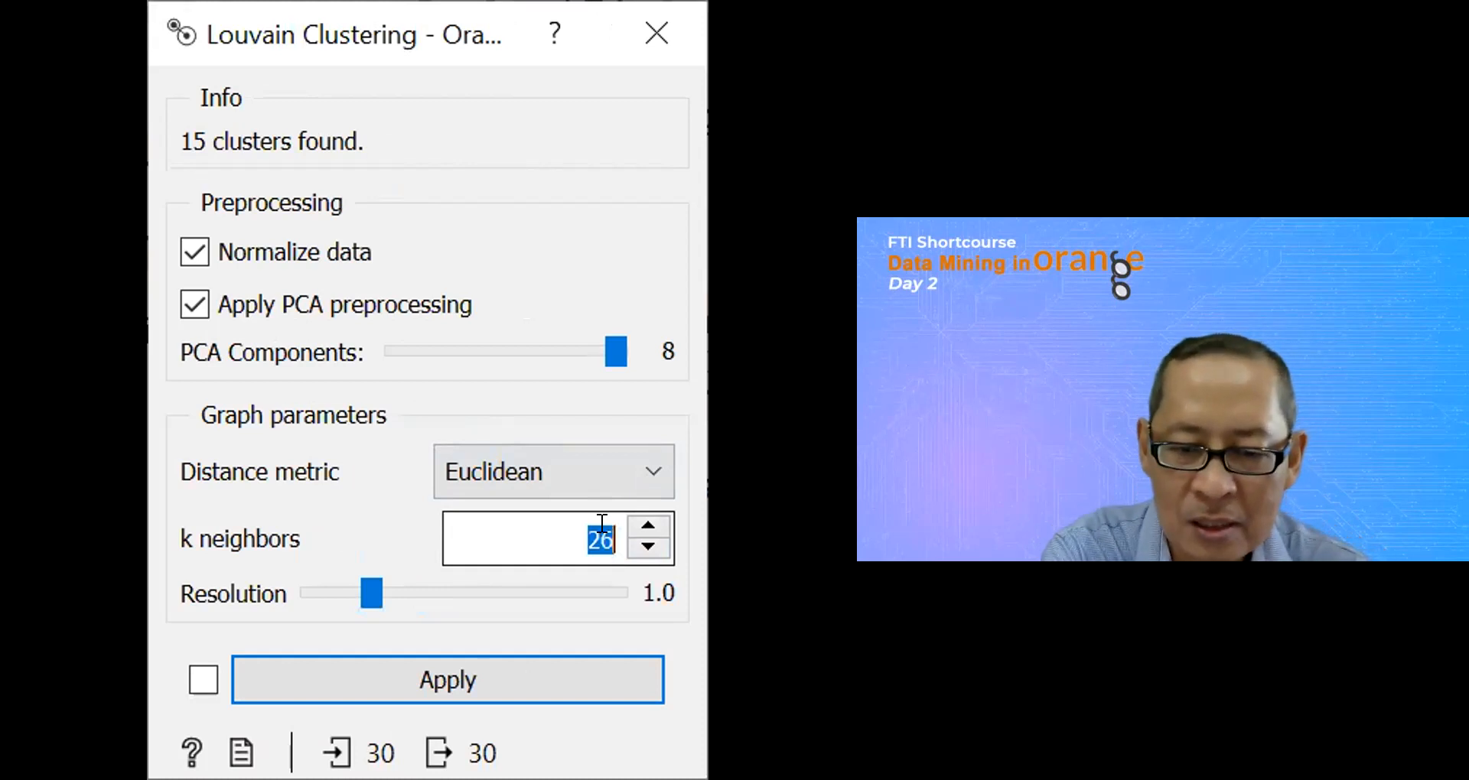
pyautogui.write('11')
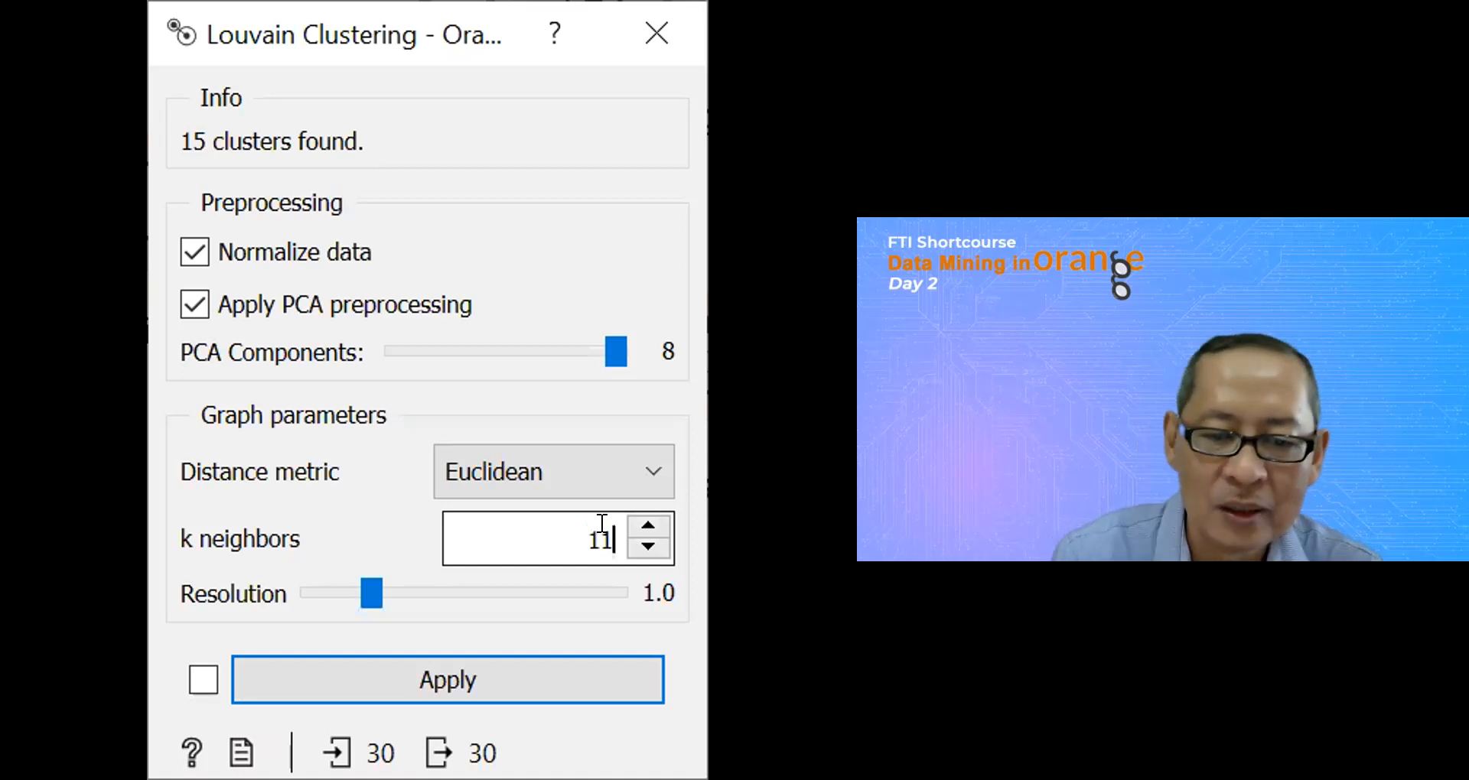
pyautogui.click(499, 678)
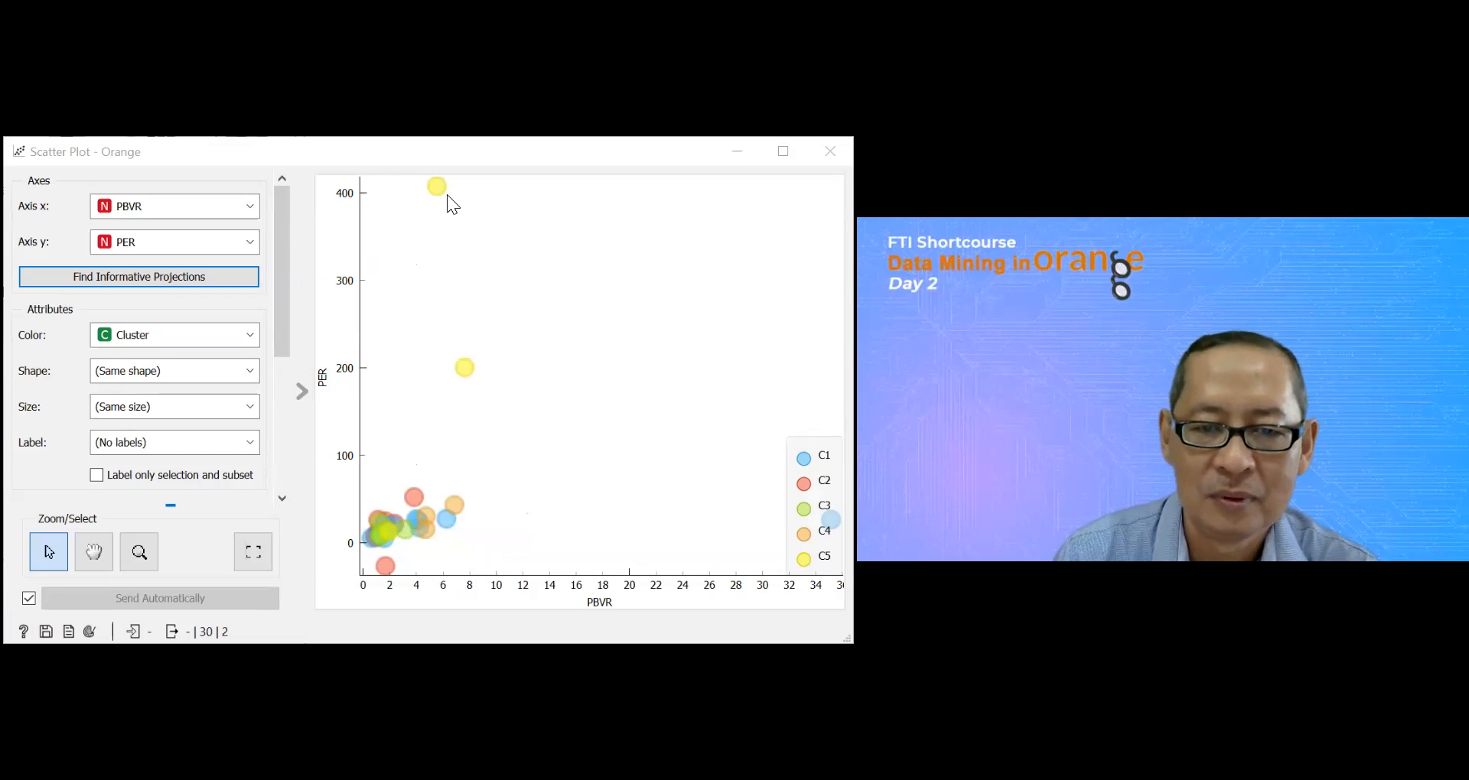
# Step: Inspect individual points of the Louvain clusters in the PBVR versus PER scatter plot, including the highest-PER point
pyautogui.moveTo(443, 187)
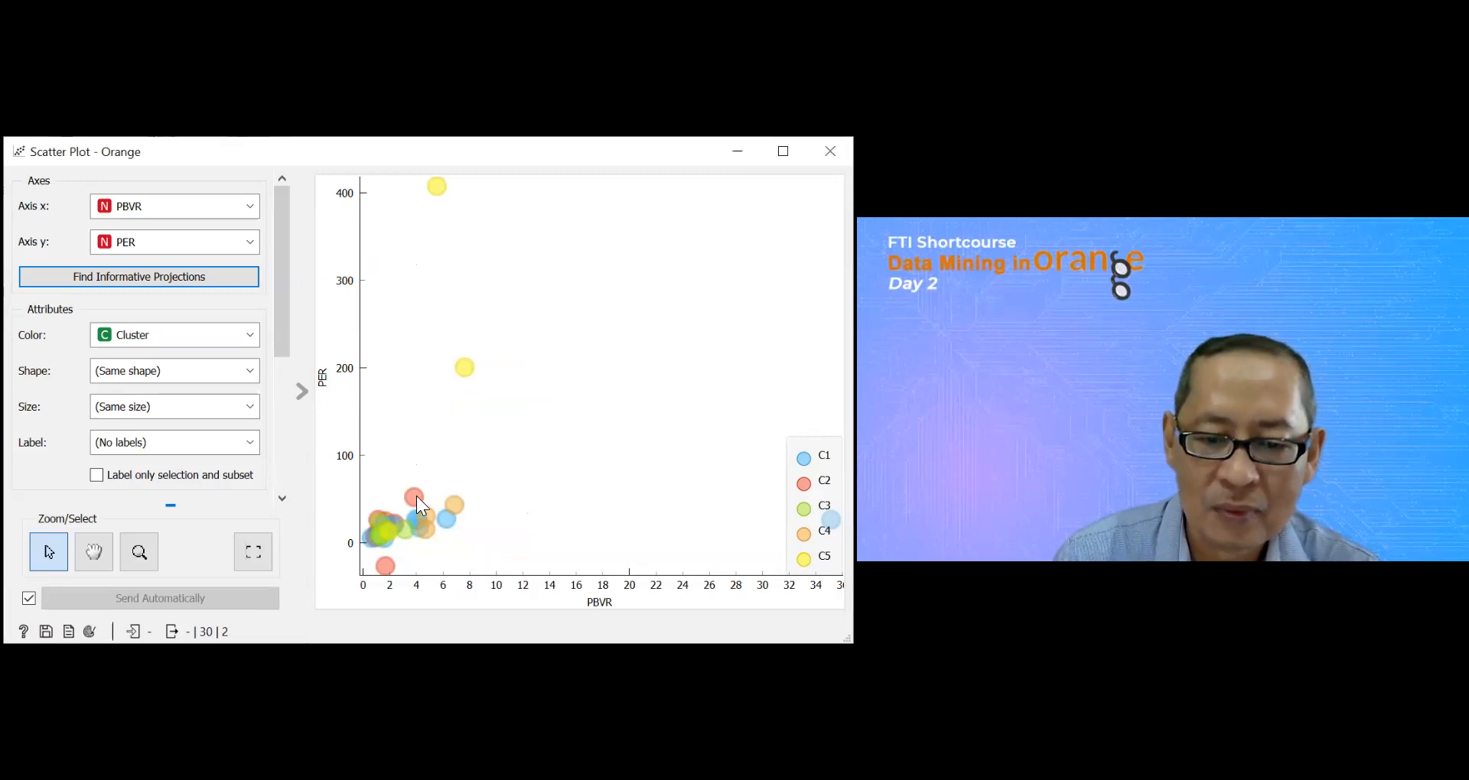
pyautogui.moveTo(417, 497)
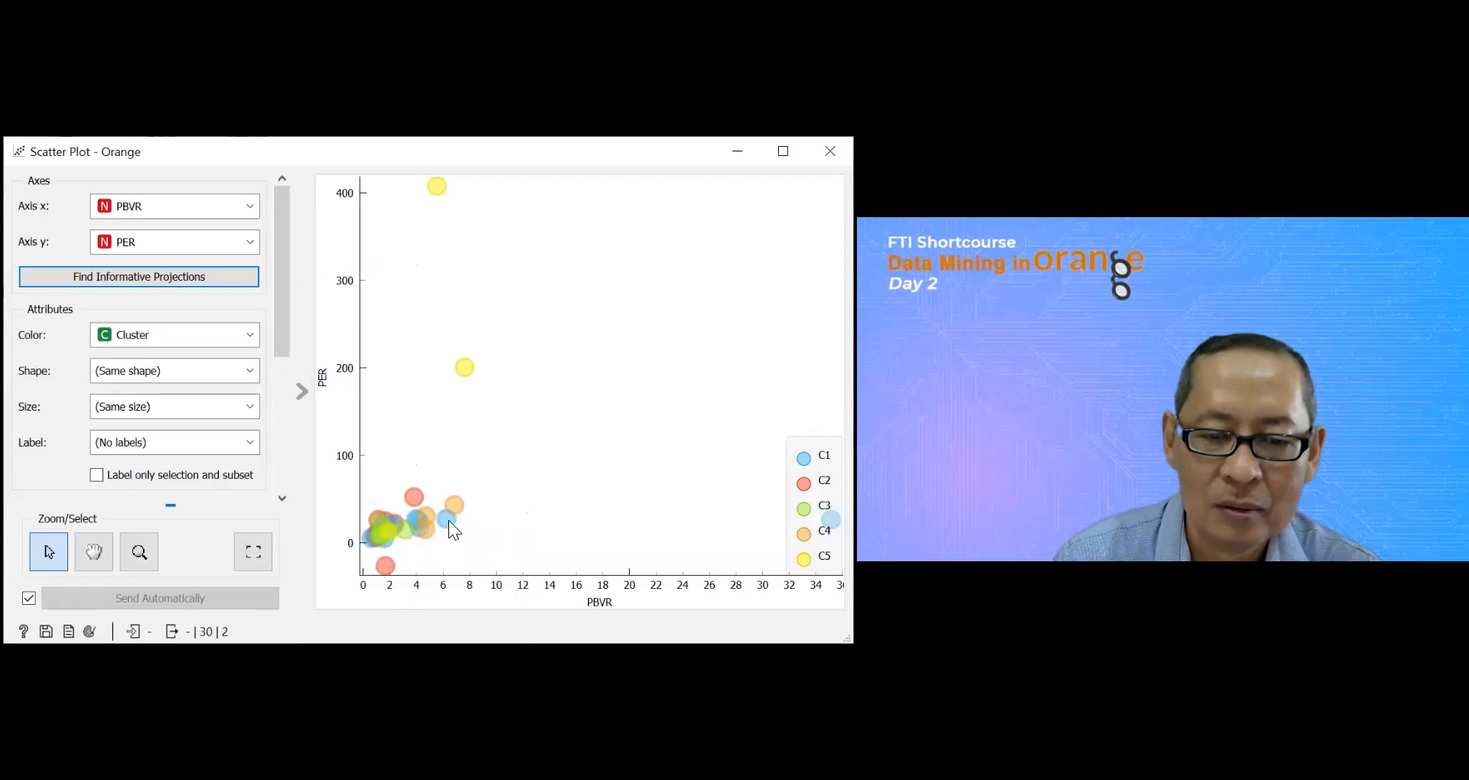
pyautogui.moveTo(450, 523)
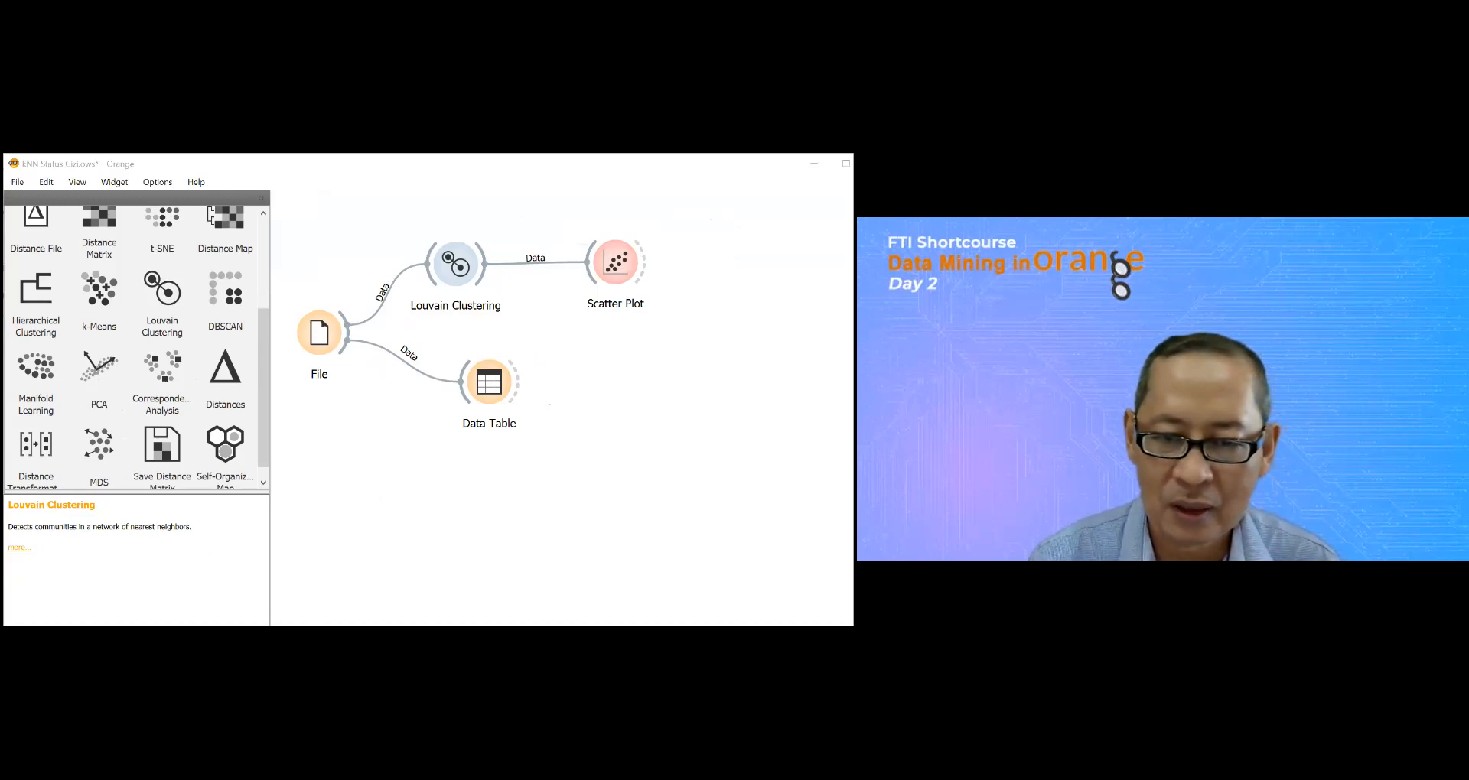
# Step: Remove the Louvain Clustering and Scatter Plot widgets from the workflow
pyautogui.rightClick(475, 261)
pyautogui.click(520, 304)
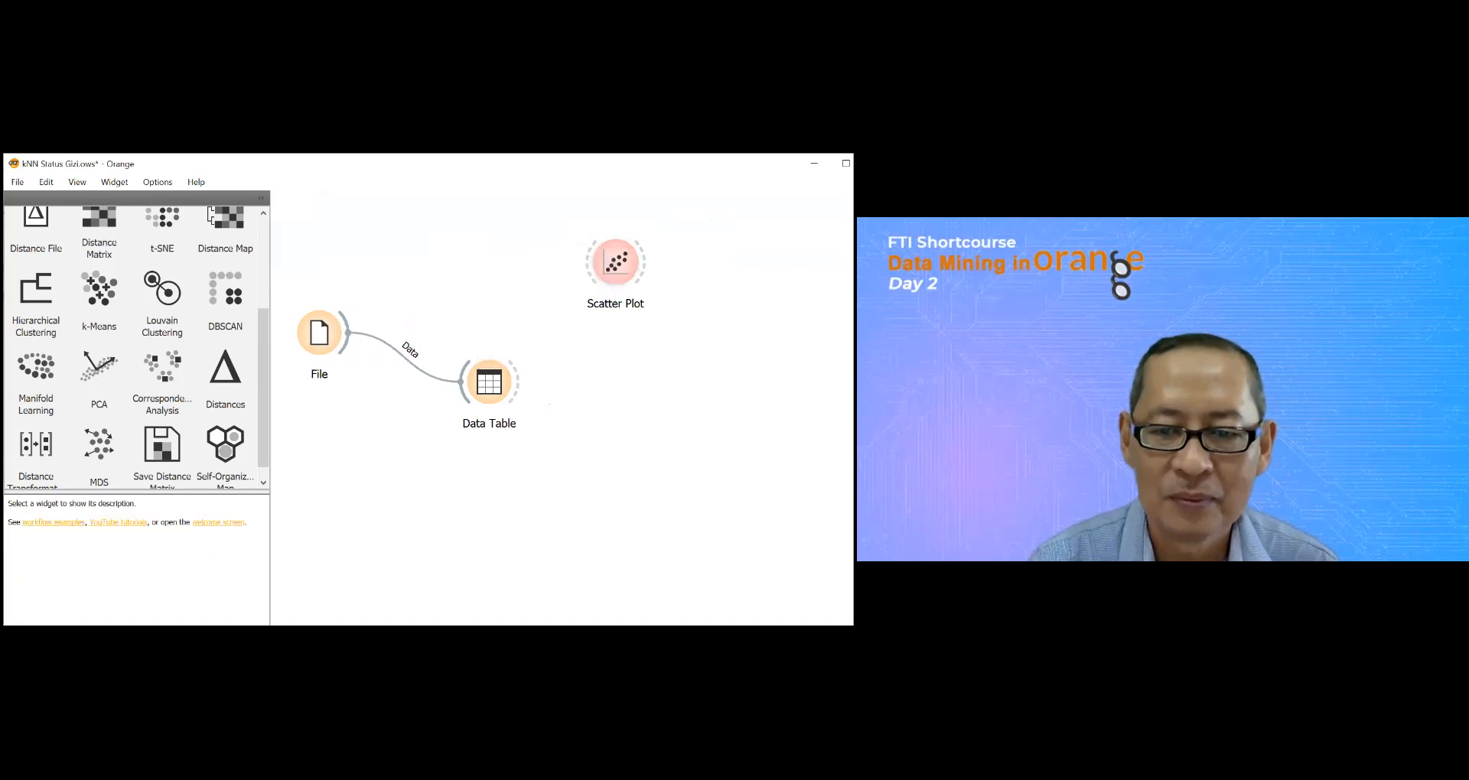
pyautogui.rightClick(610, 262)
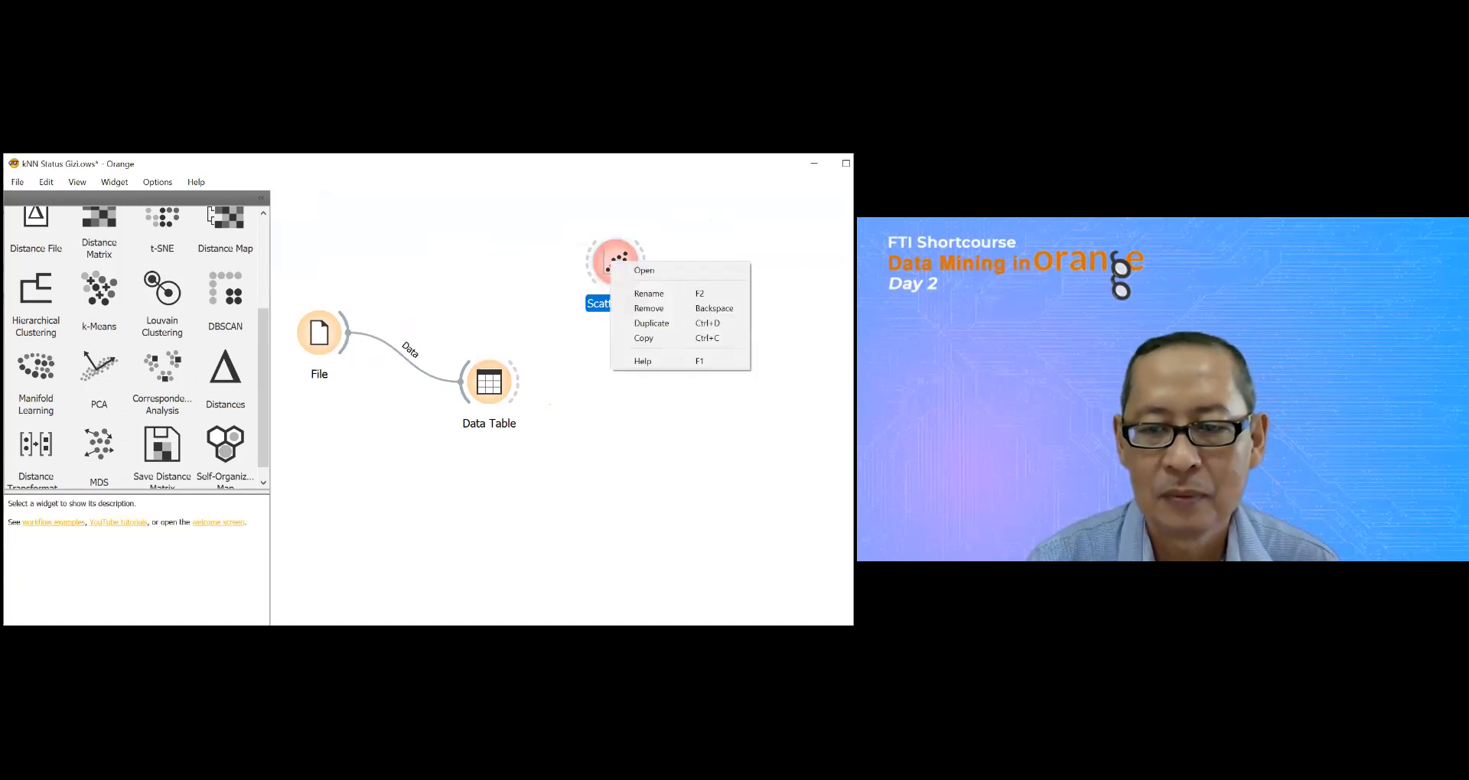
pyautogui.click(649, 308)
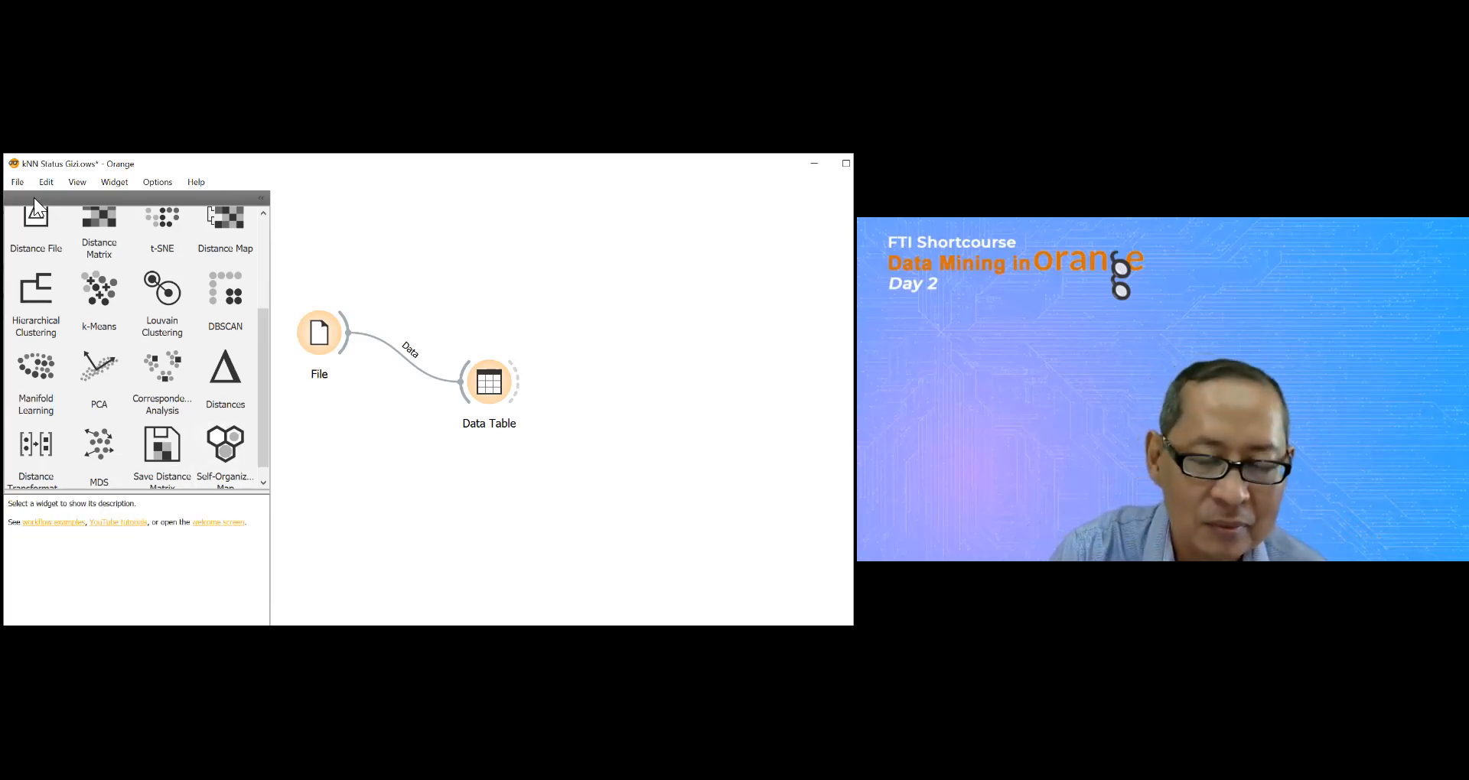
# Step: Add Distance File and Hierarchical Clustering widgets to the canvas above the Data Table branch
pyautogui.moveTo(34, 228); pyautogui.dragTo(429, 229)
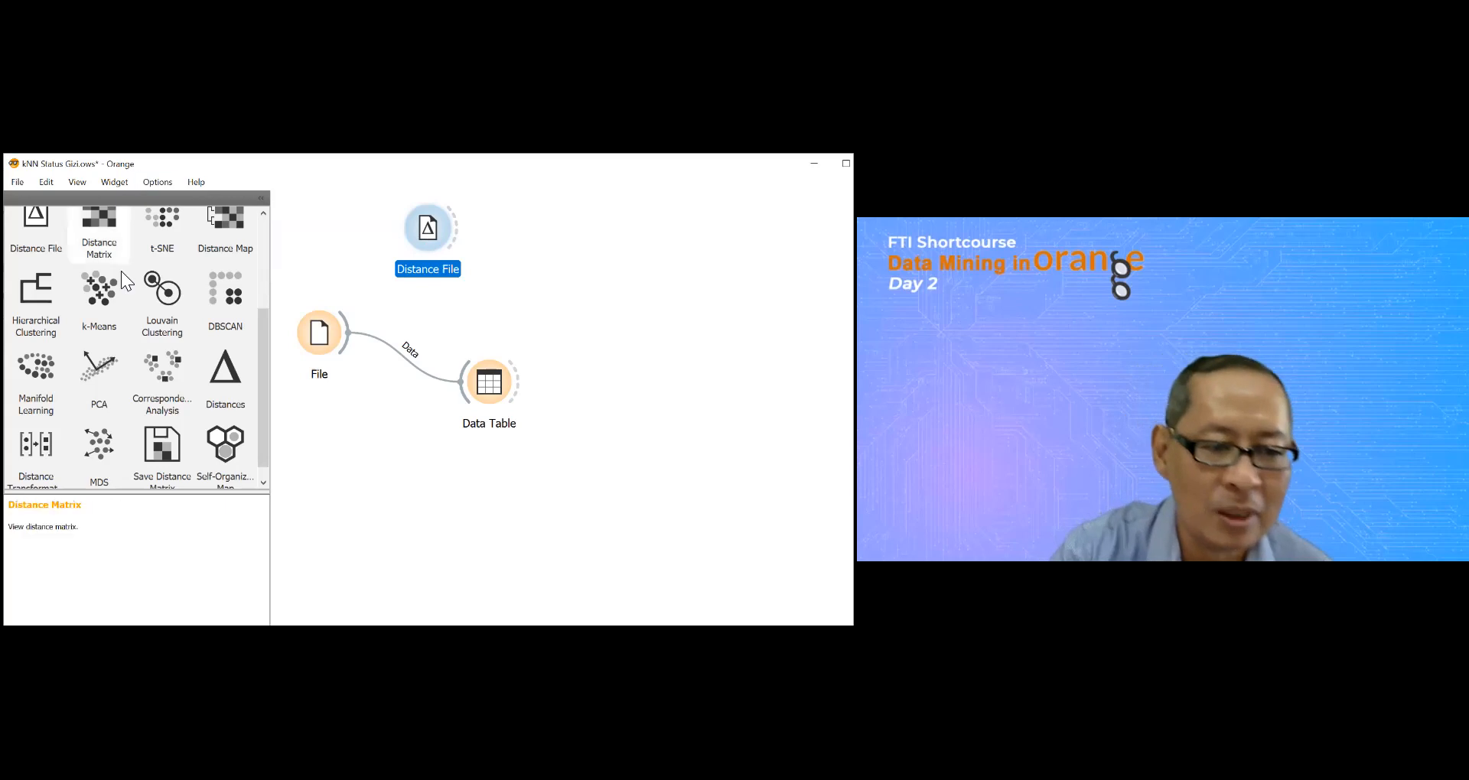
pyautogui.moveTo(43, 288); pyautogui.dragTo(615, 197)
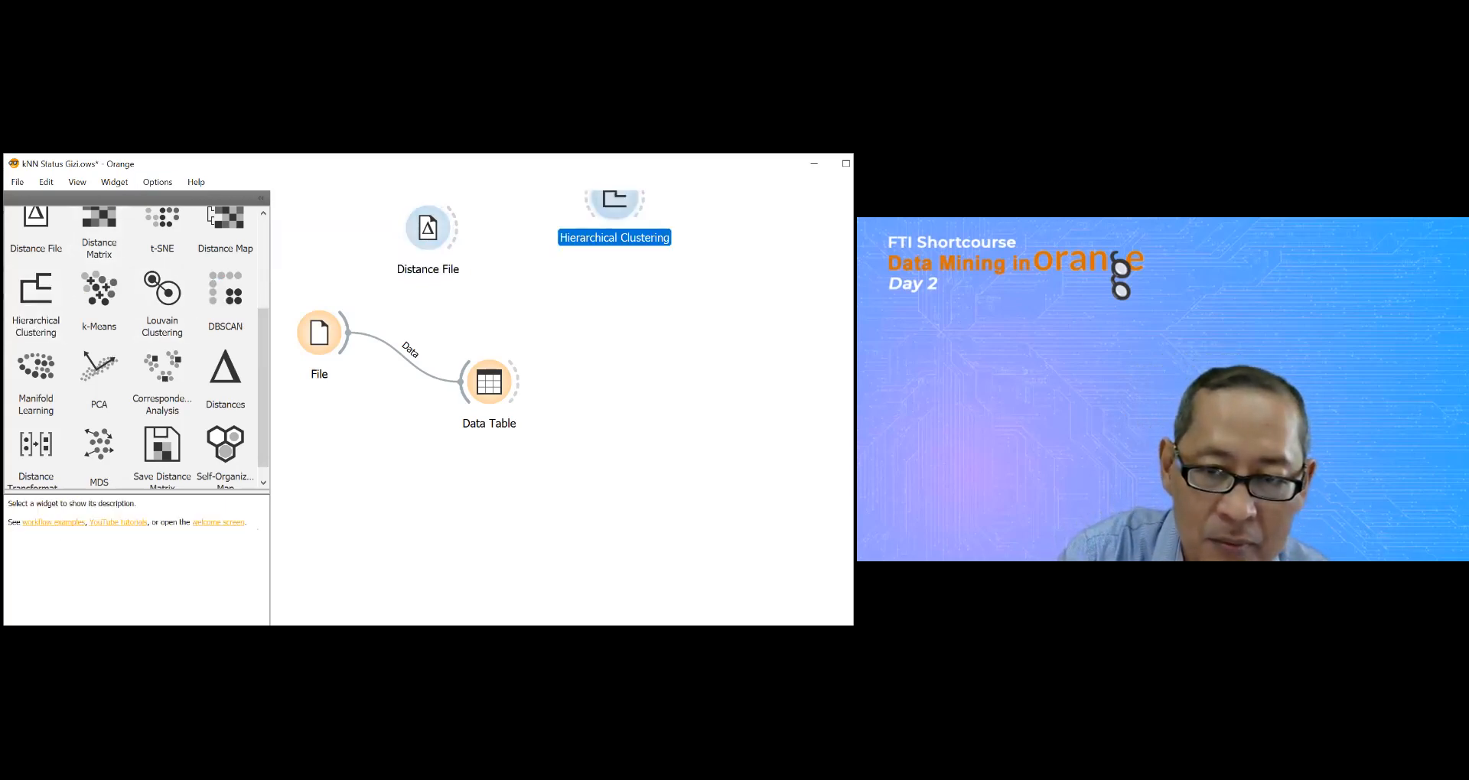
pyautogui.click(266, 547)
pyautogui.moveTo(614, 202); pyautogui.dragTo(591, 255)
# Step: Try to connect the File widget's output to the Distance File widget after moving that widget closer
pyautogui.moveTo(353, 330); pyautogui.dragTo(353, 331)
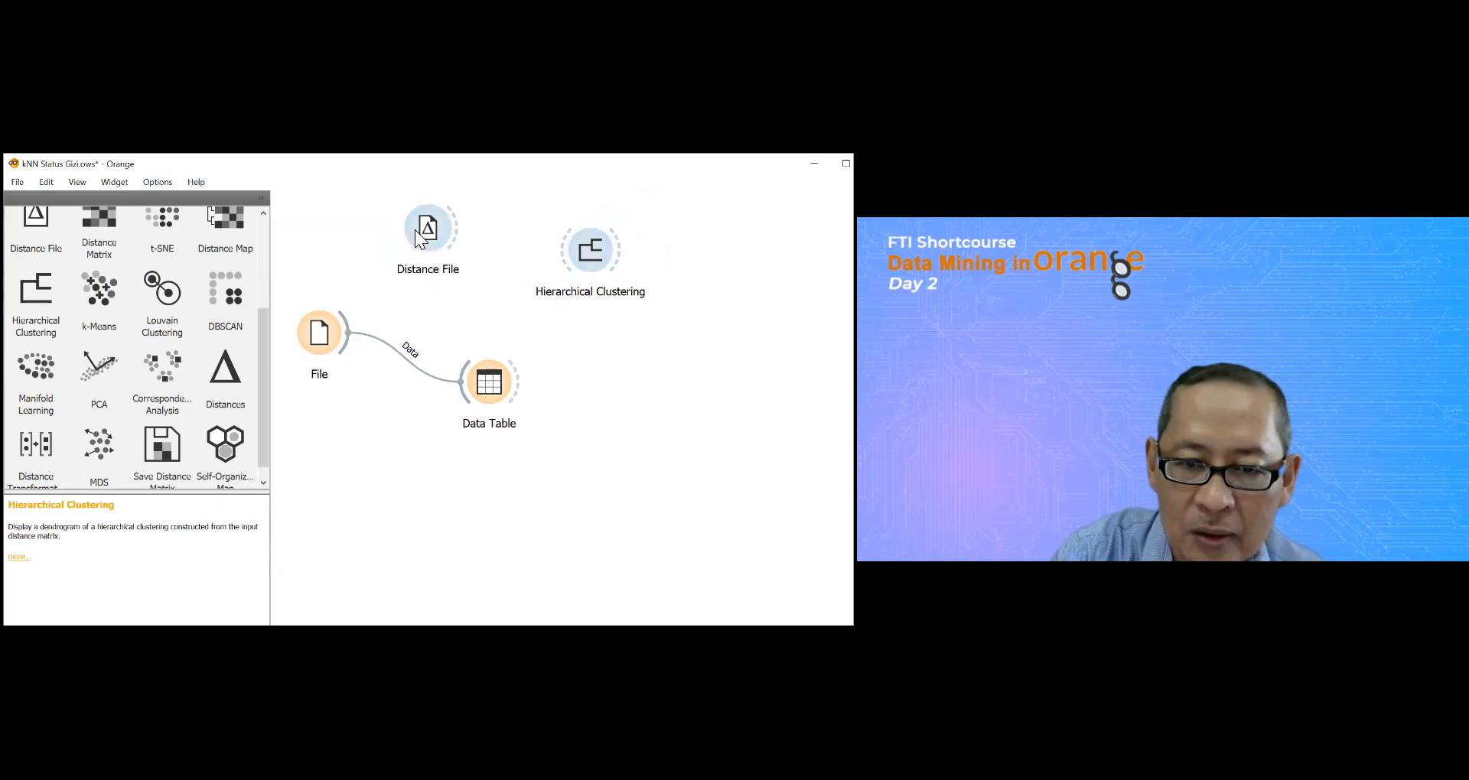
pyautogui.moveTo(438, 237); pyautogui.dragTo(470, 297)
pyautogui.moveTo(349, 333); pyautogui.dragTo(447, 275)
pyautogui.click(320, 337)
pyautogui.doubleClick(324, 328)
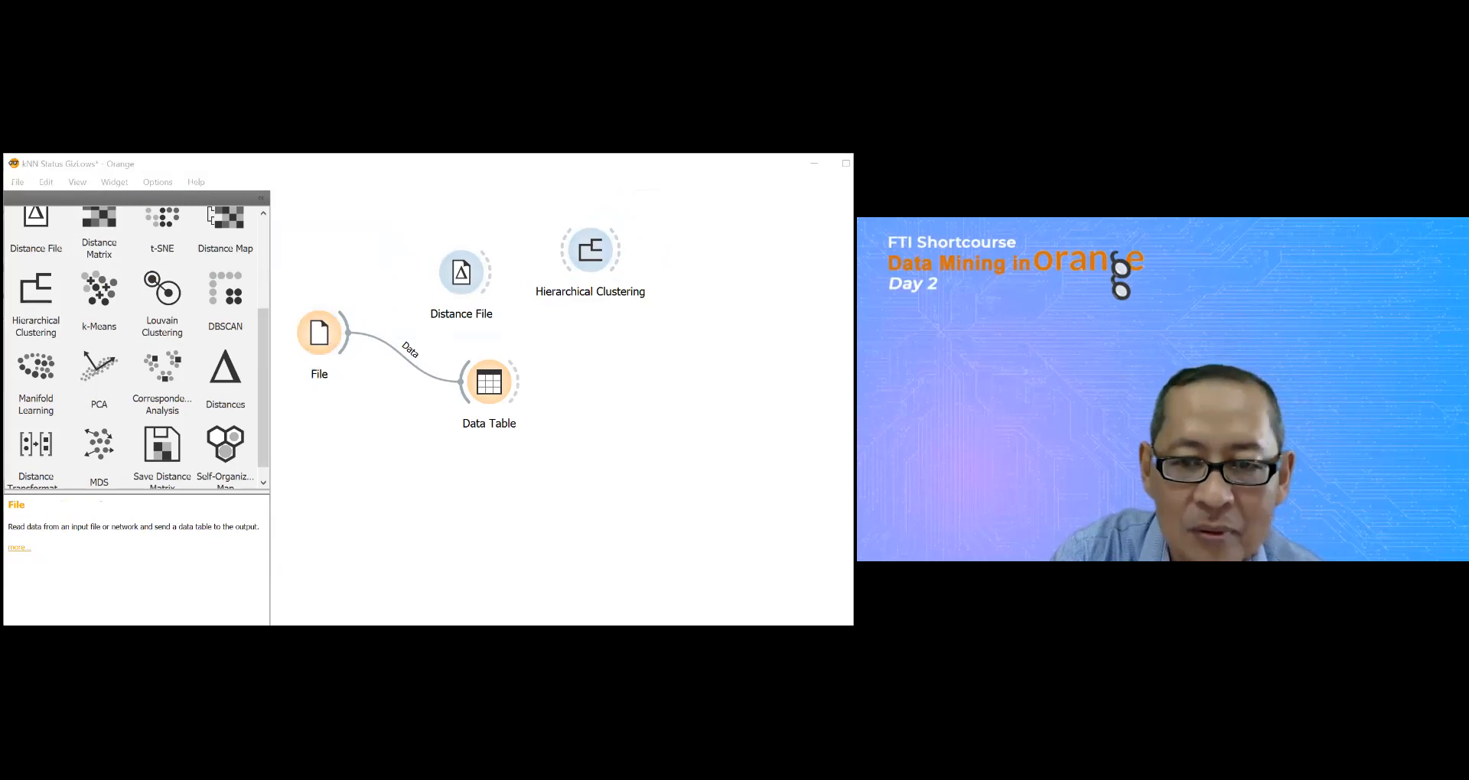
pyautogui.click(435, 283)
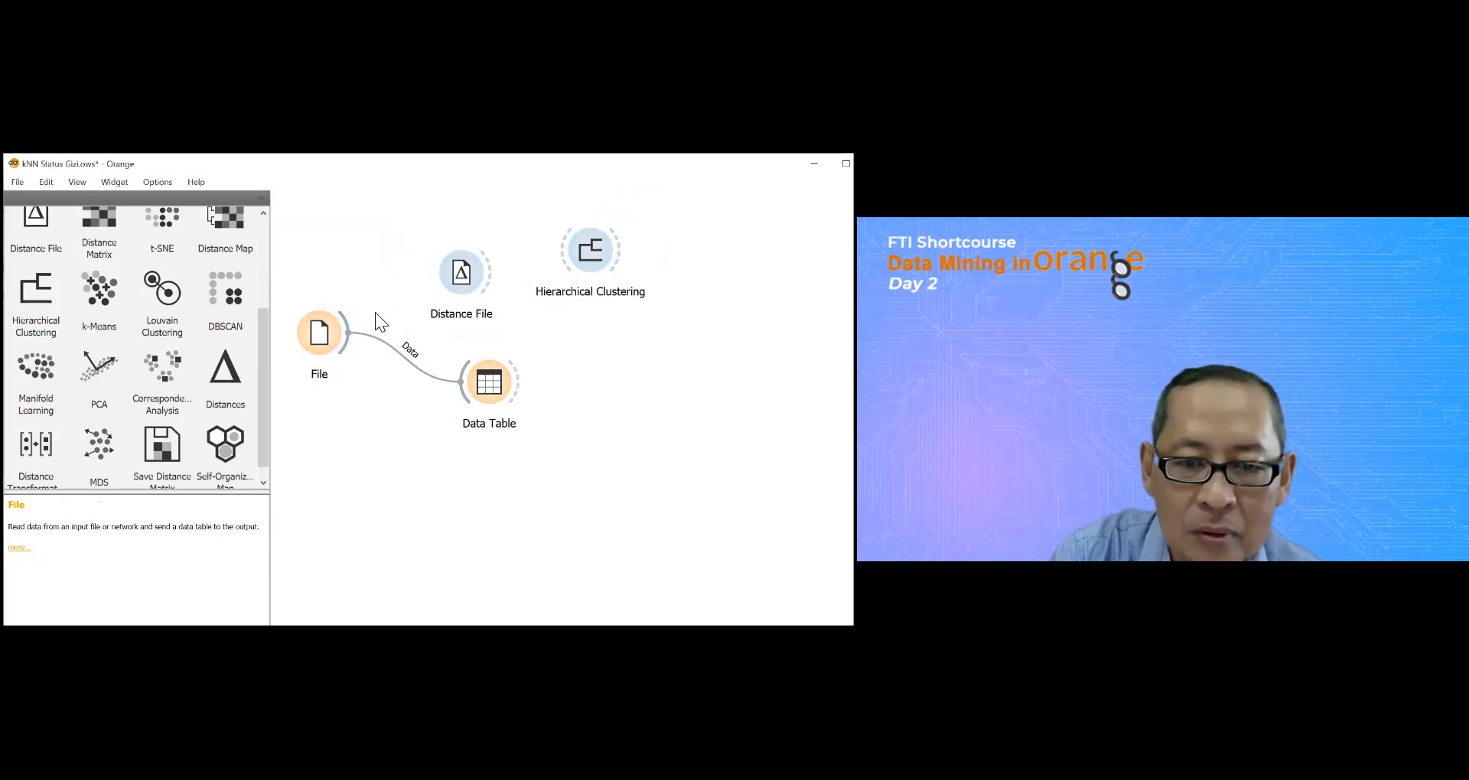
# Step: Replace the Distance File widget with a Distances widget linked between File and Hierarchical Clustering
pyautogui.rightClick(463, 277)
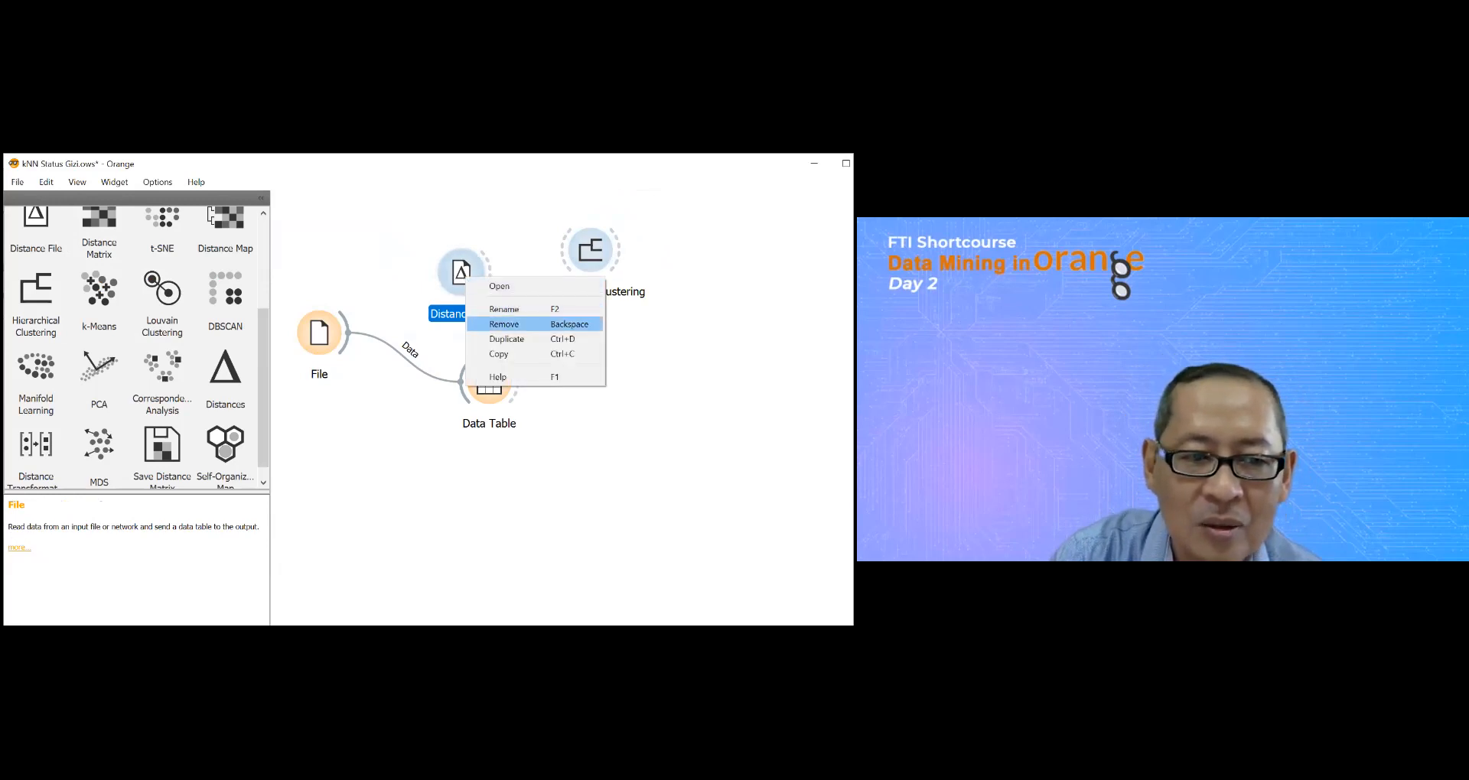
pyautogui.click(505, 325)
pyautogui.moveTo(263, 312); pyautogui.dragTo(413, 245)
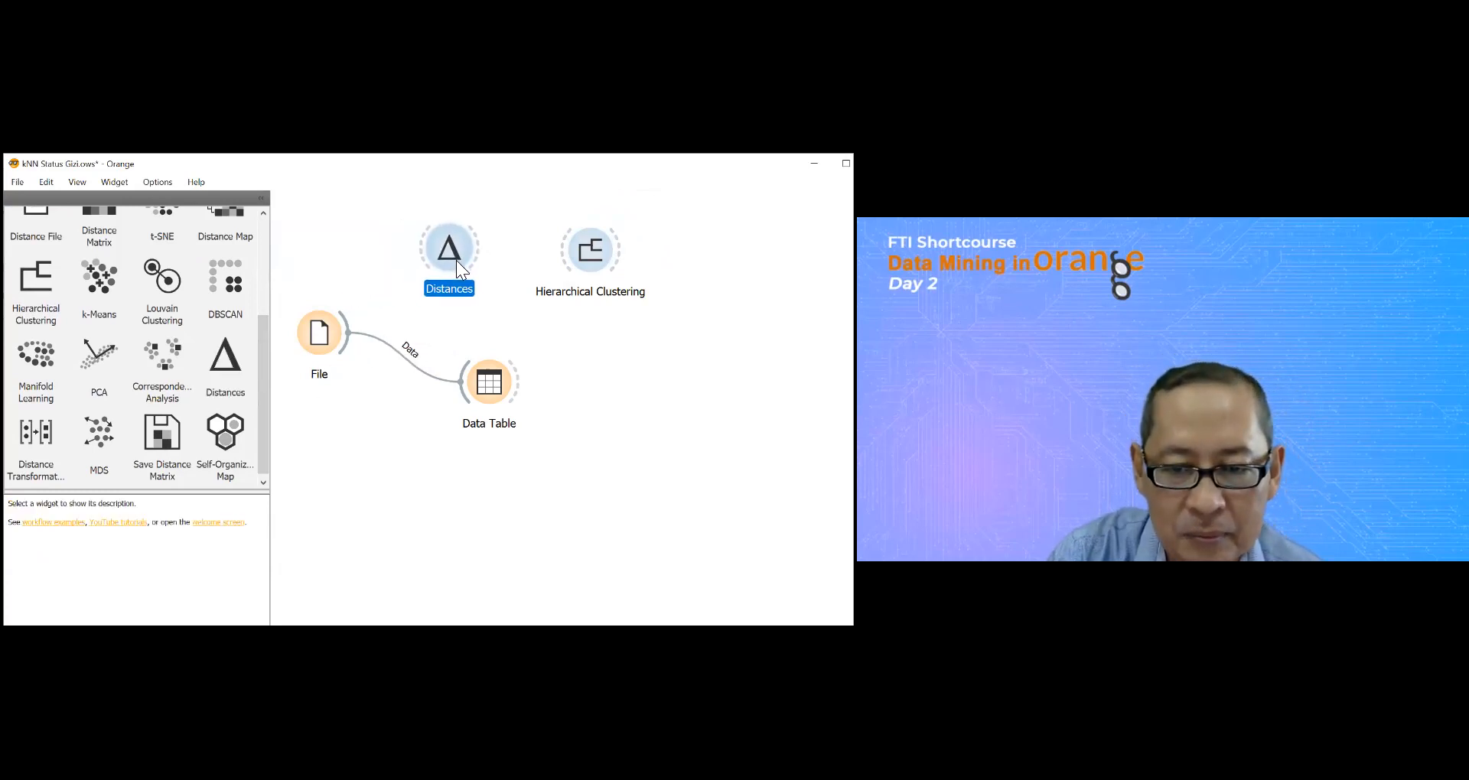
pyautogui.moveTo(351, 326); pyautogui.dragTo(565, 249)
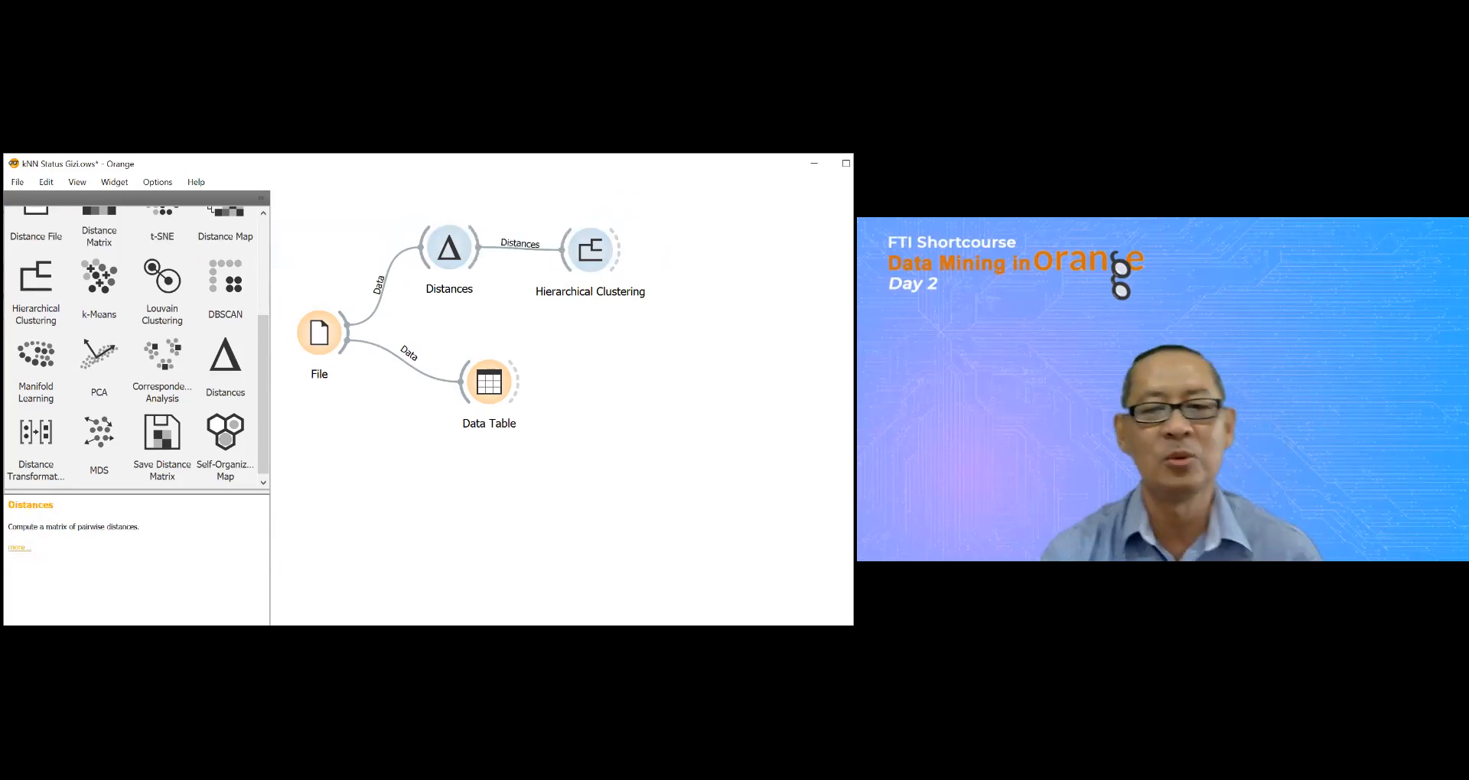
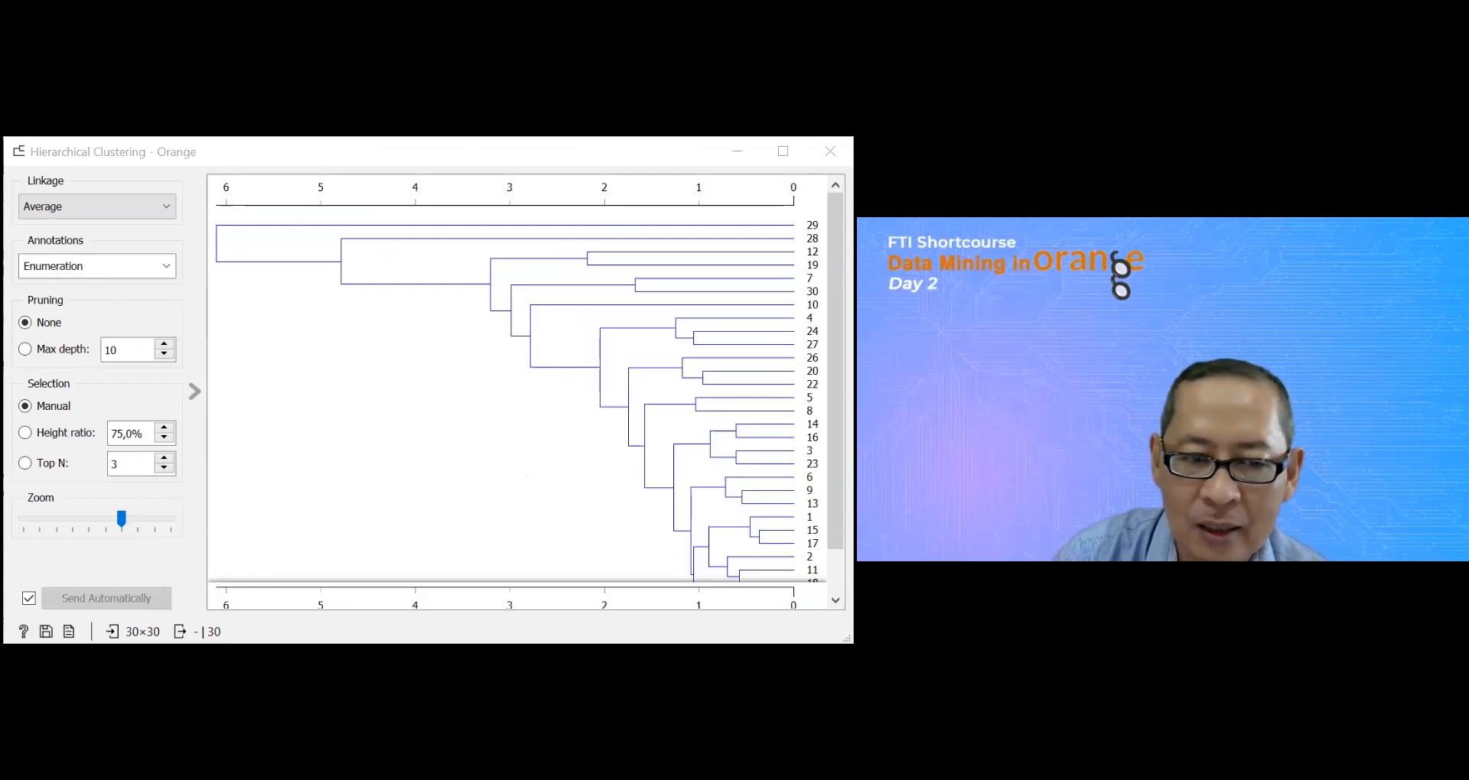
# Step: Annotate the dendrogram's leaves in Hierarchical Clustering with the Kode variable
pyautogui.click(168, 267)
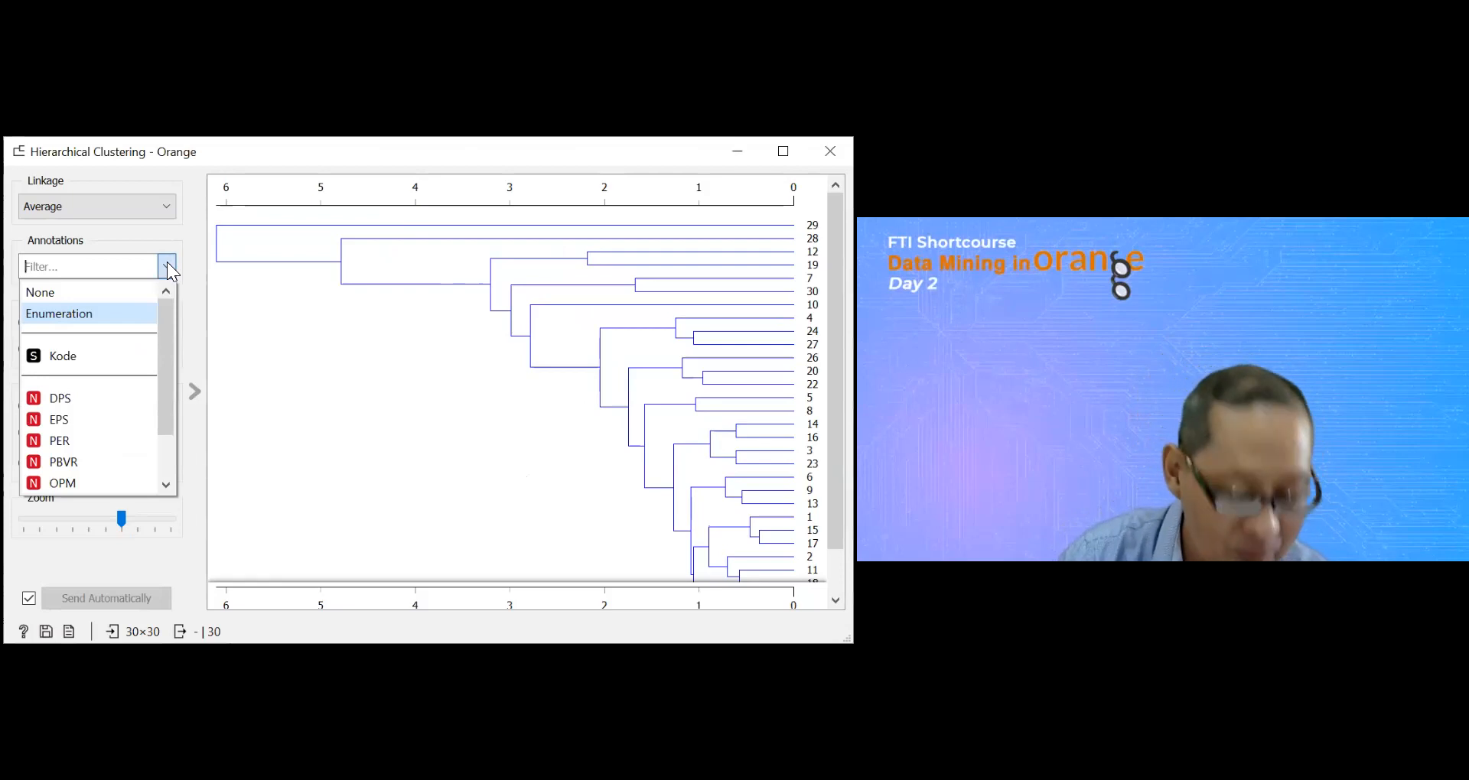
pyautogui.scroll(-1, 169, 326)
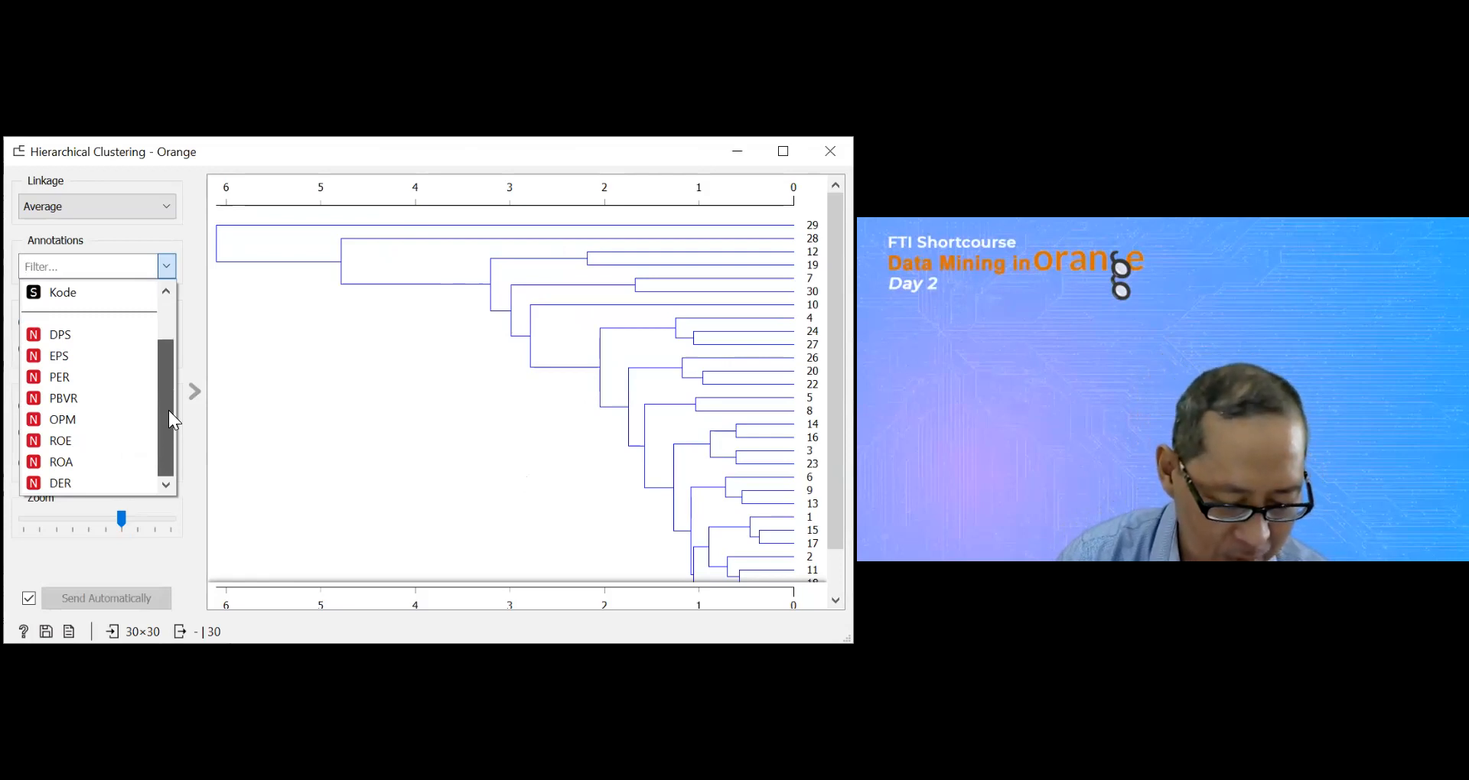
pyautogui.scroll(1, 168, 410)
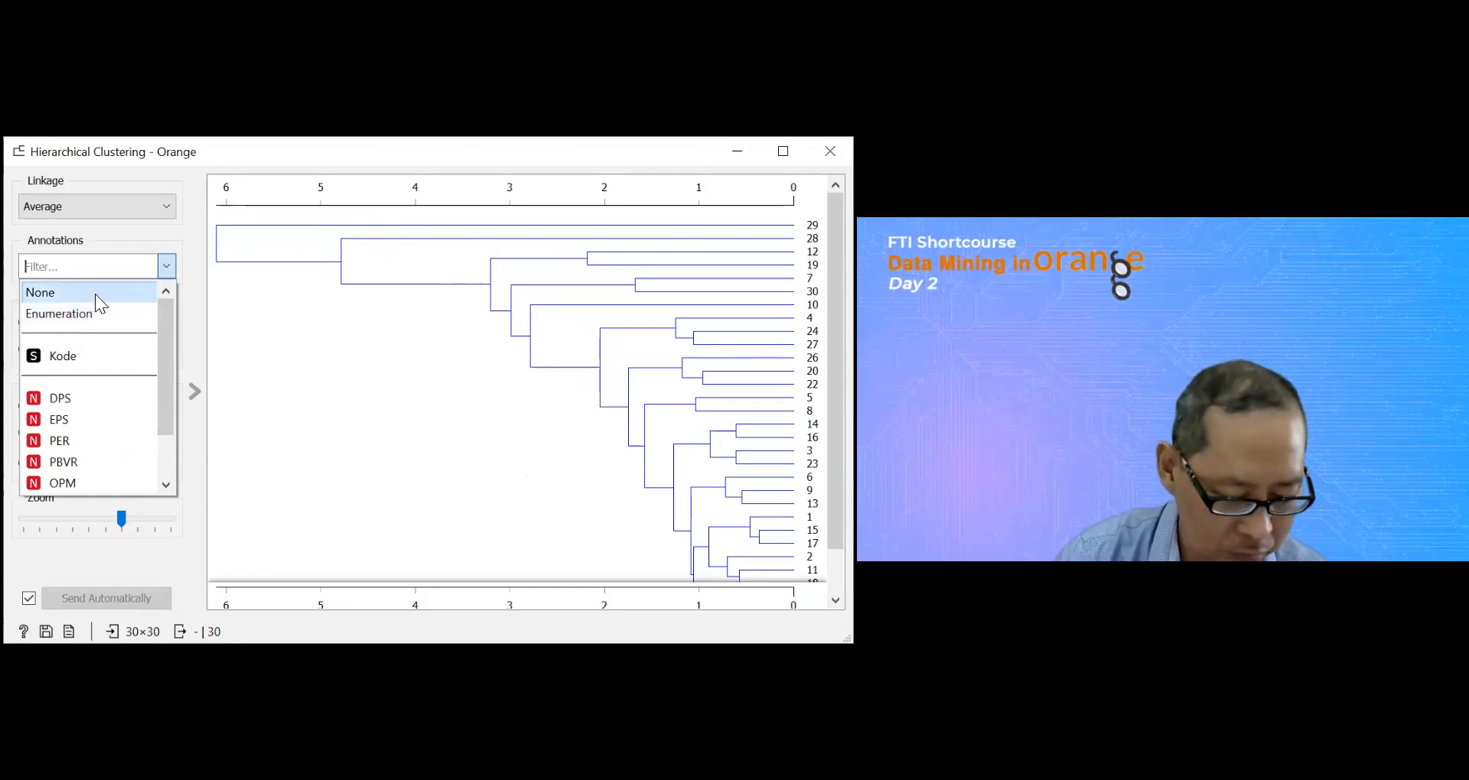
pyautogui.click(77, 355)
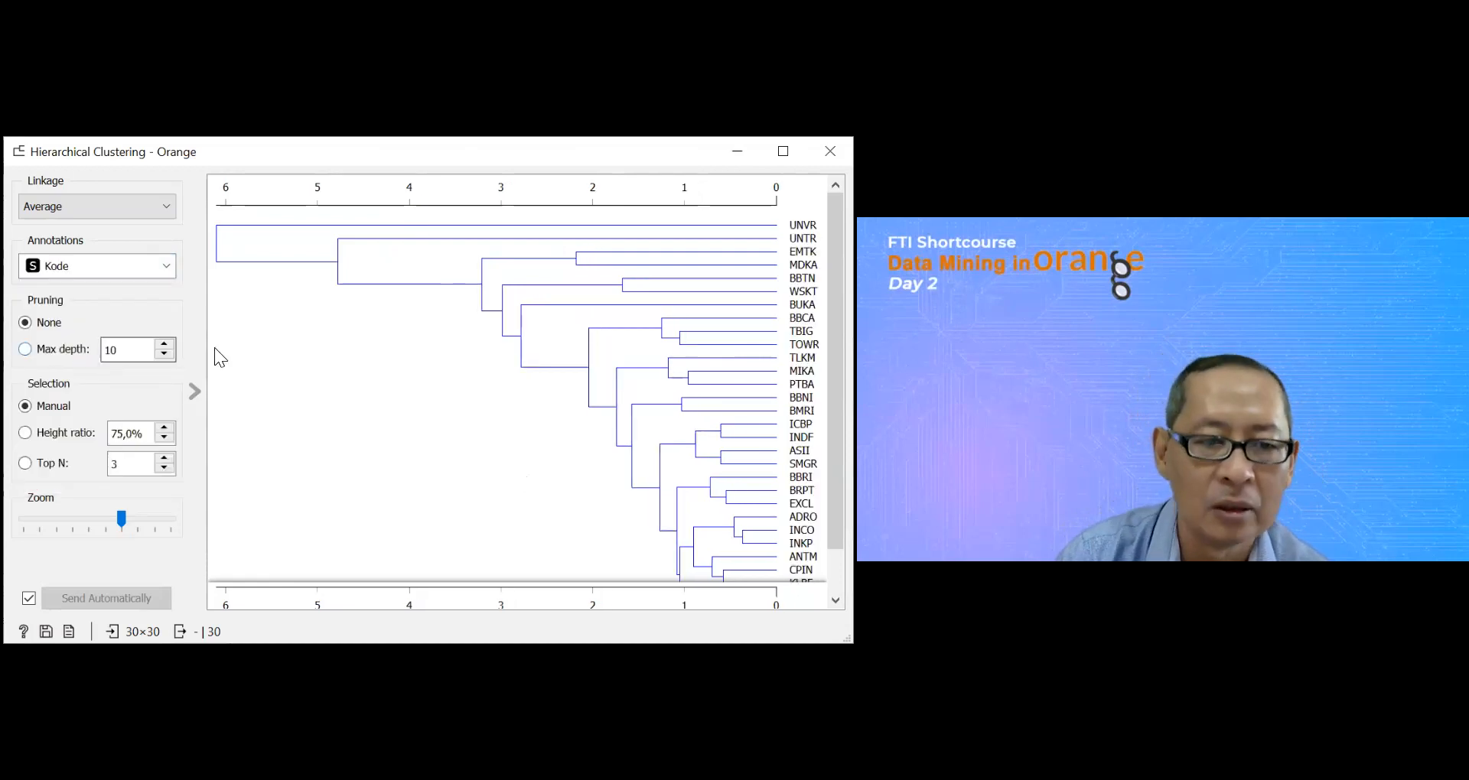